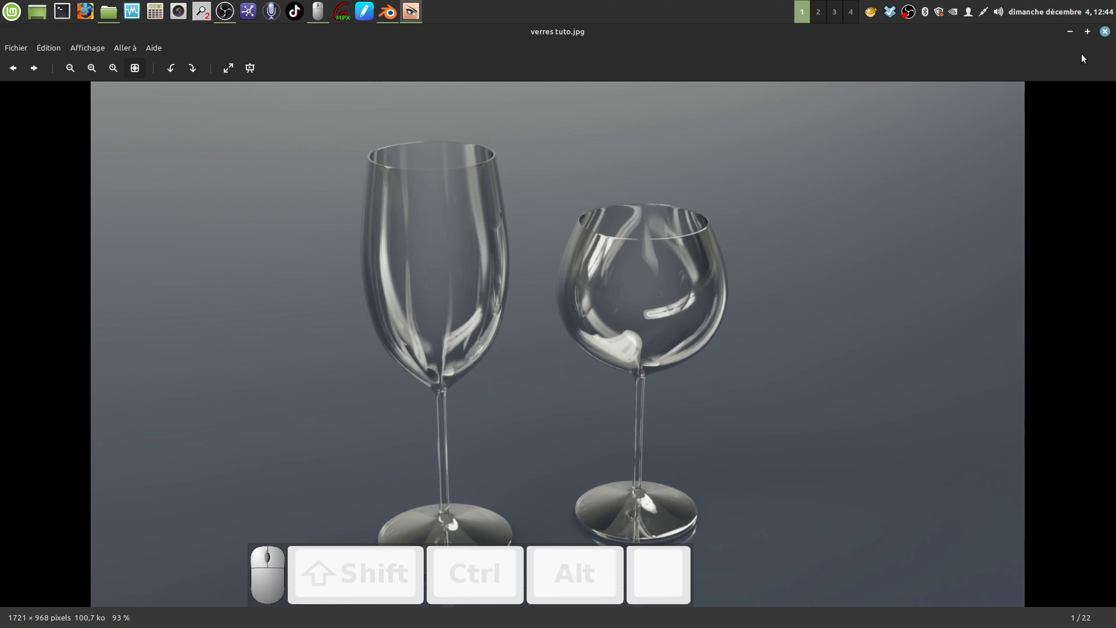
Close verres tuto.jpg, view the glass photo téléchargement.jpeg from the cailloux folder, and clear the folder window from the desktop
left_click(1105, 33)
left_click(869, 331)
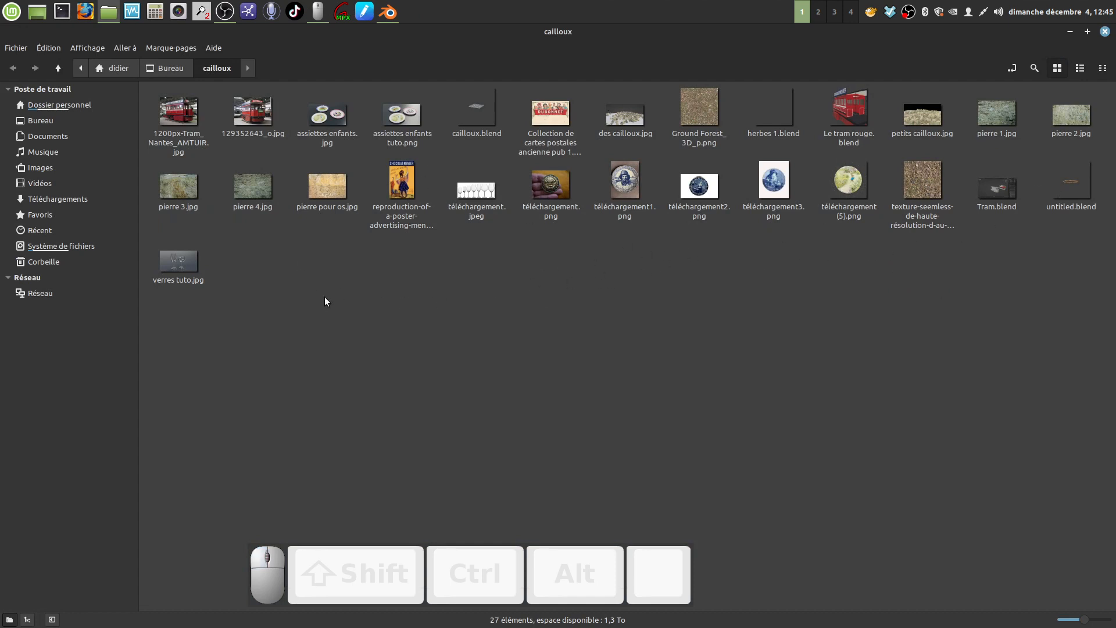
double_click(475, 191)
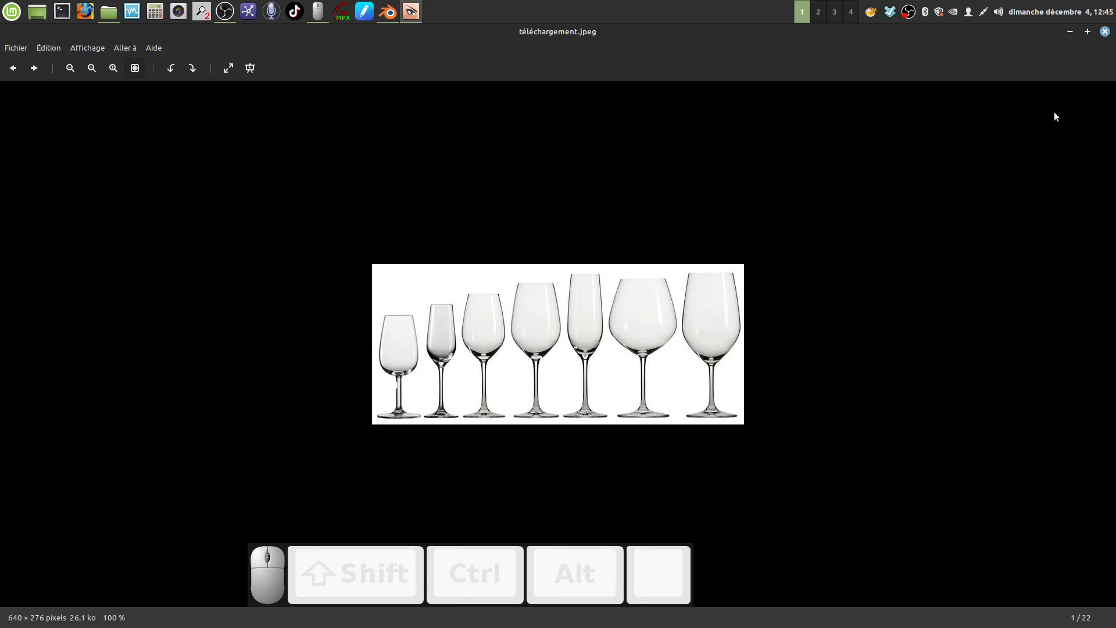
left_click(1106, 32)
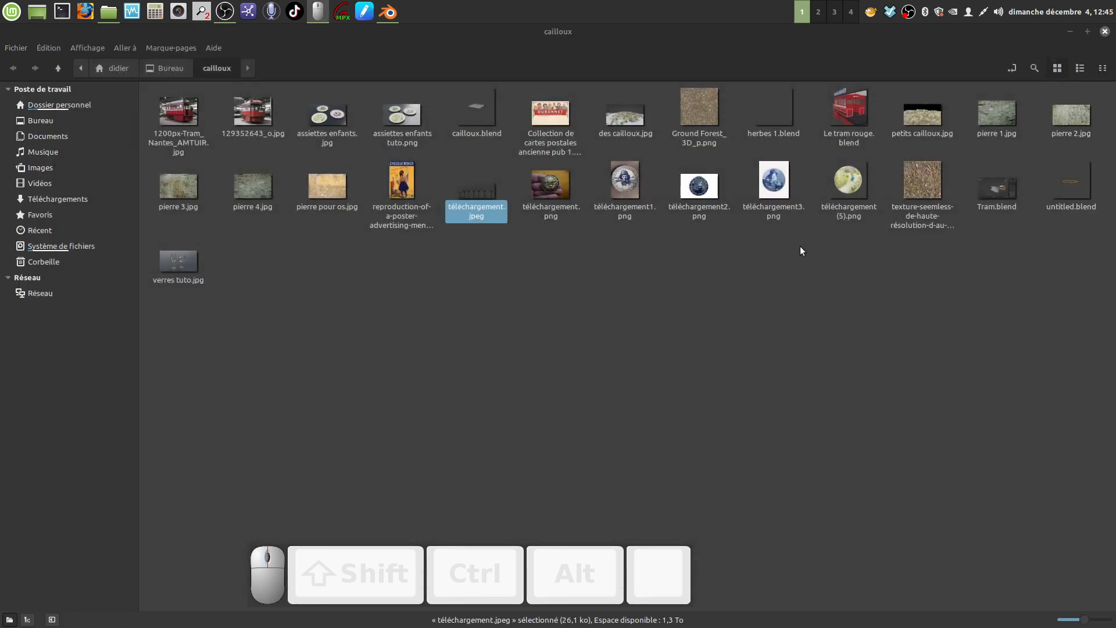
left_click(628, 324)
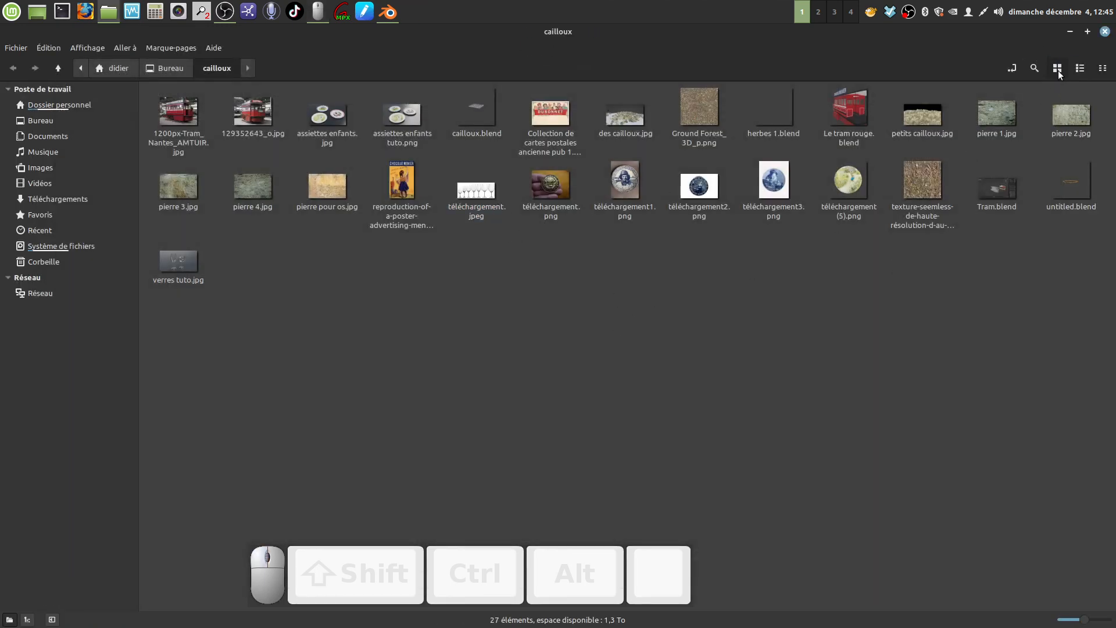
left_click(1068, 32)
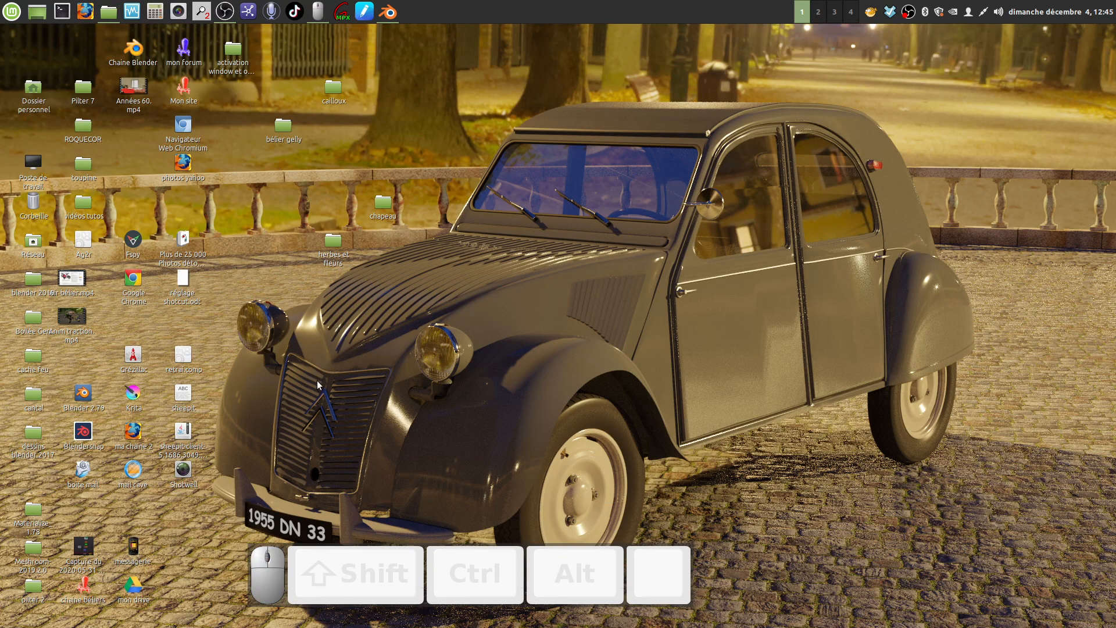
Switch to Google Chrome and search Google Images for "verres à pied"
left_click(127, 146)
mouse_move(532, 624)
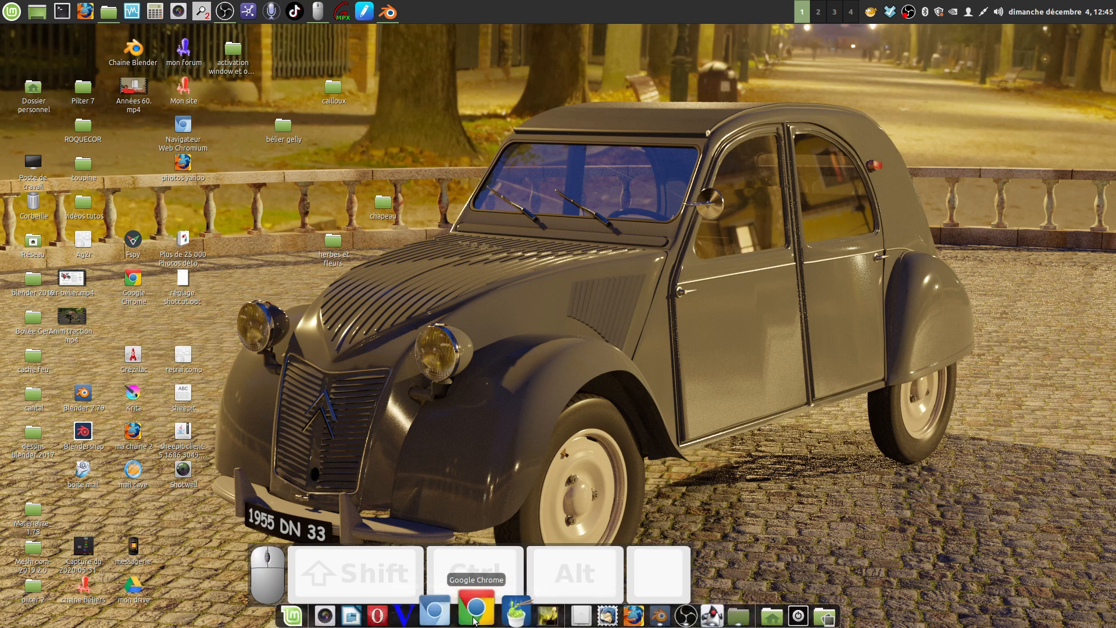
left_click(473, 620)
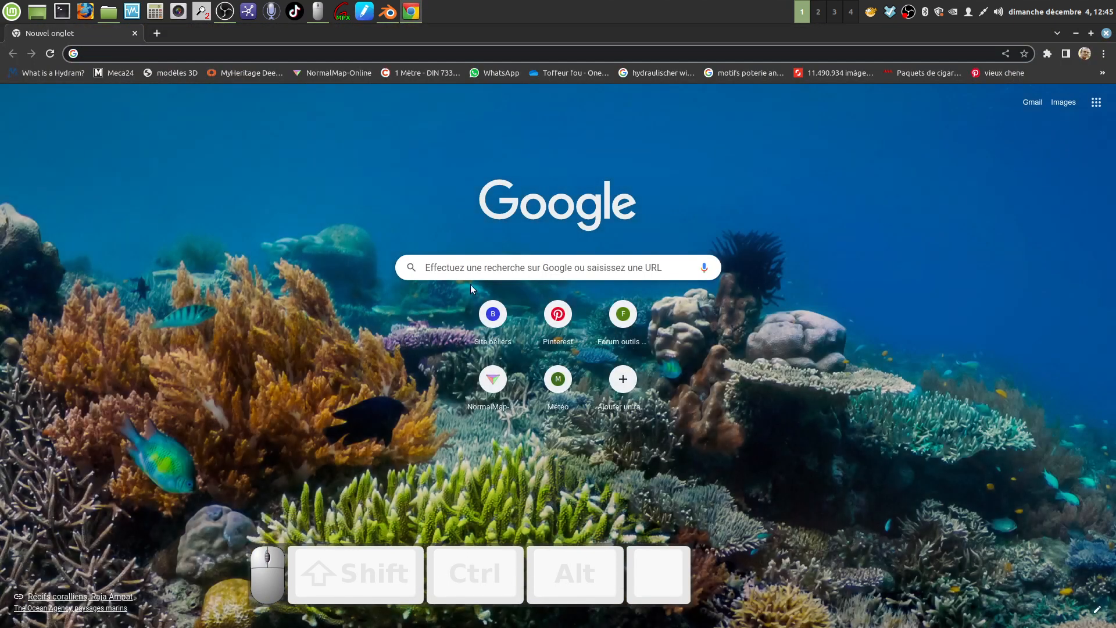
left_click(428, 268)
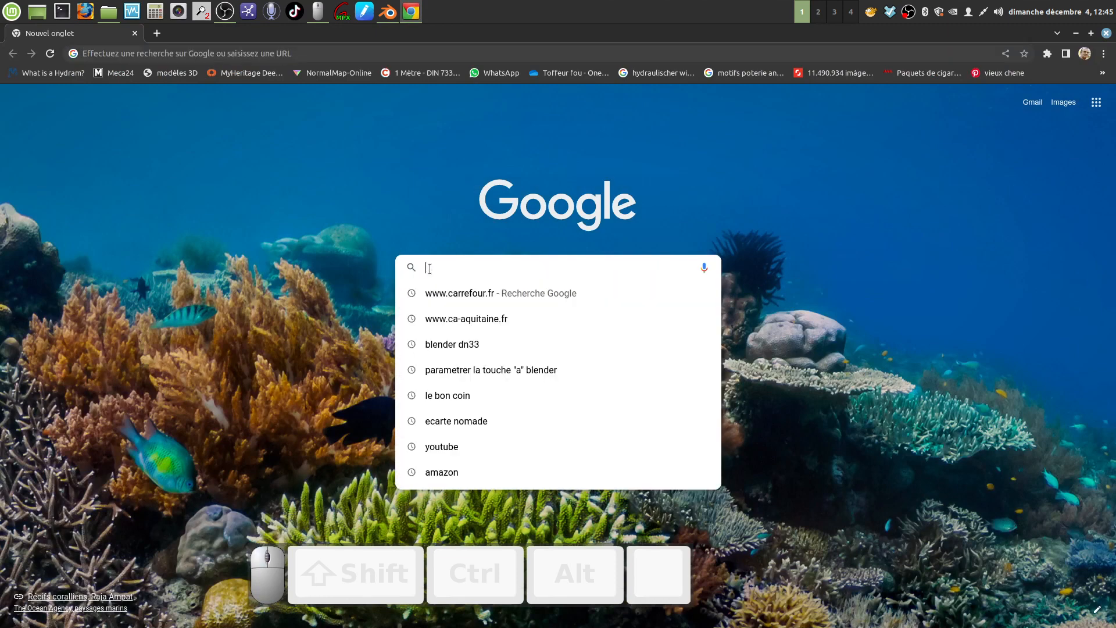
type("verres ")
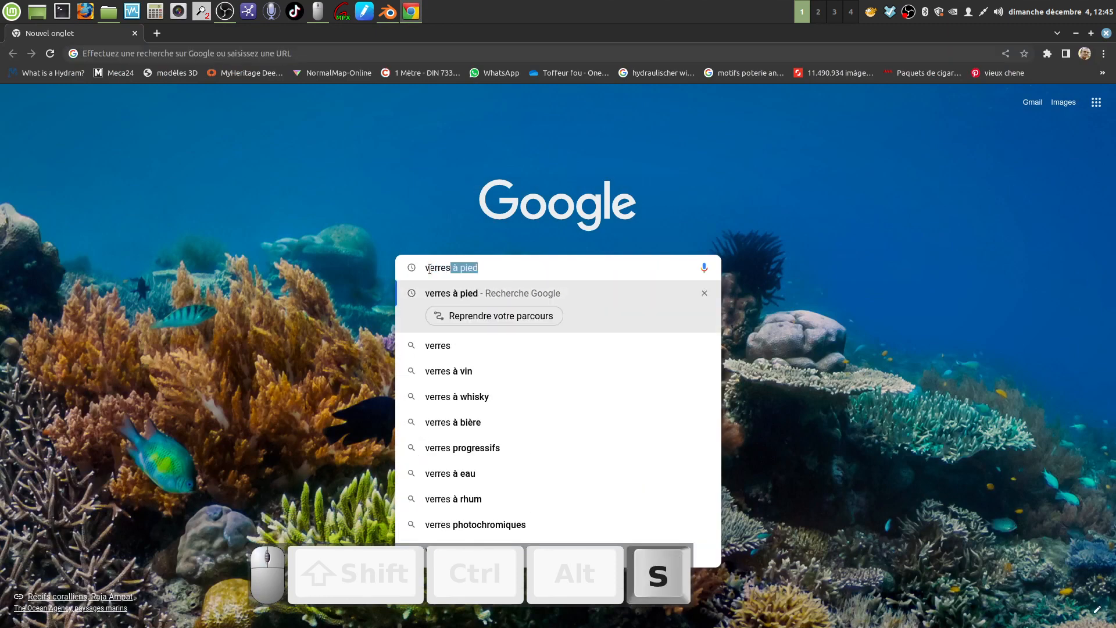
type("à pied")
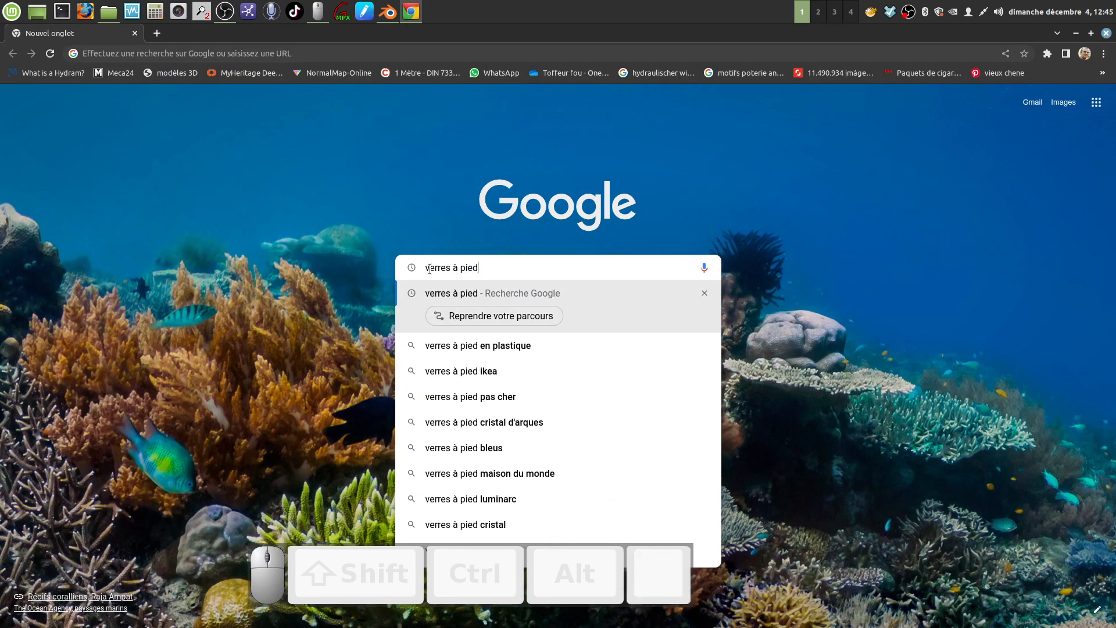
key("Return")
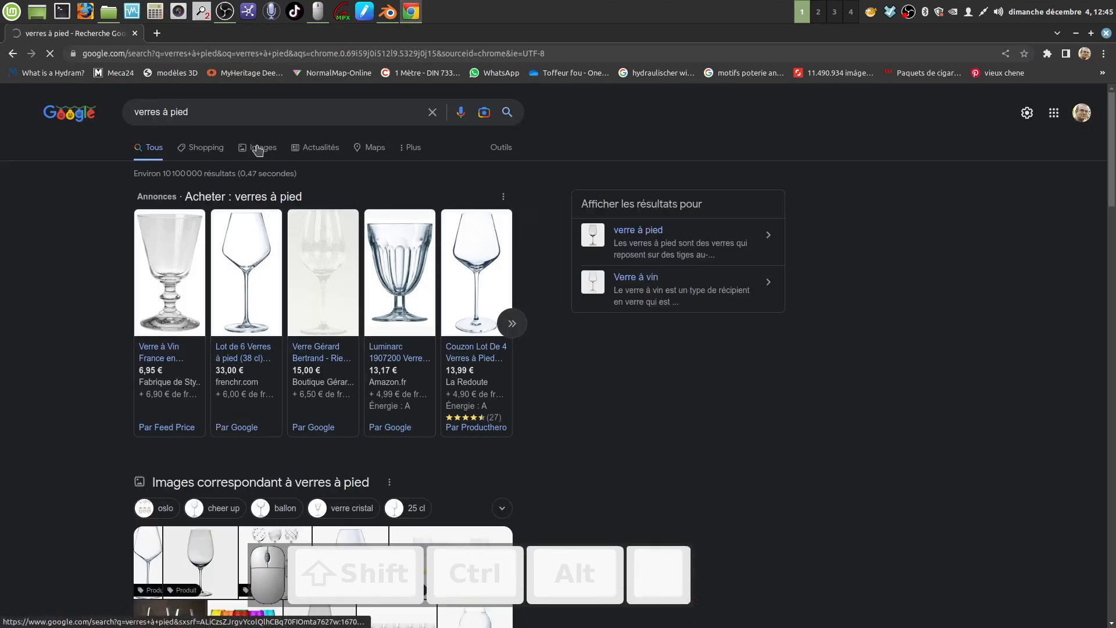
left_click(260, 149)
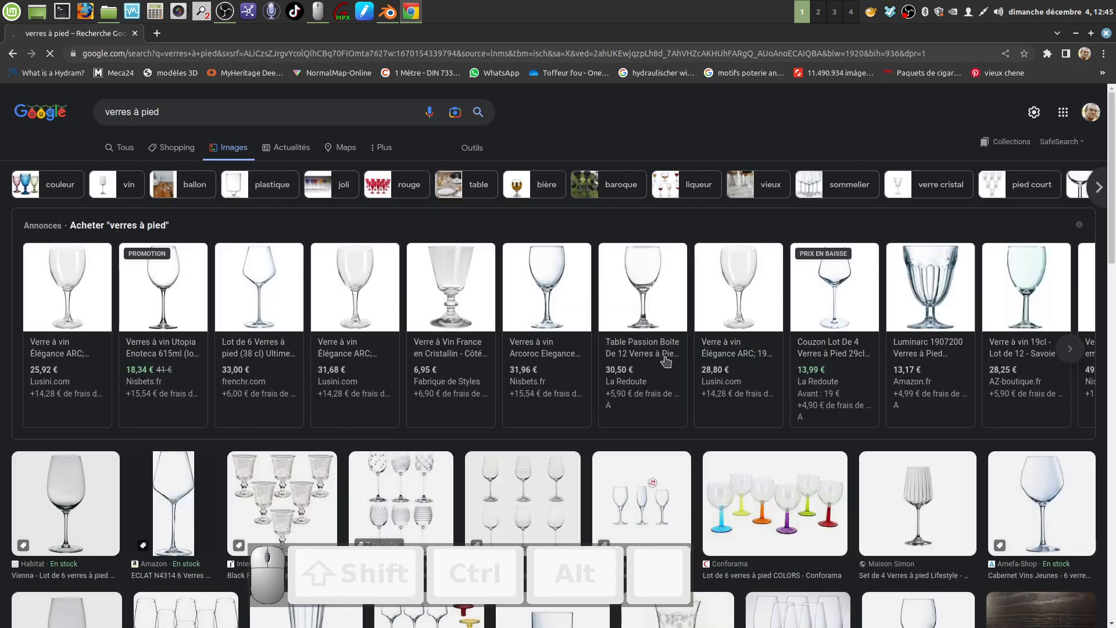
Look through the stemmed glass image results for a possible reference photo and close the browser
scroll(672, 379, "down", 4)
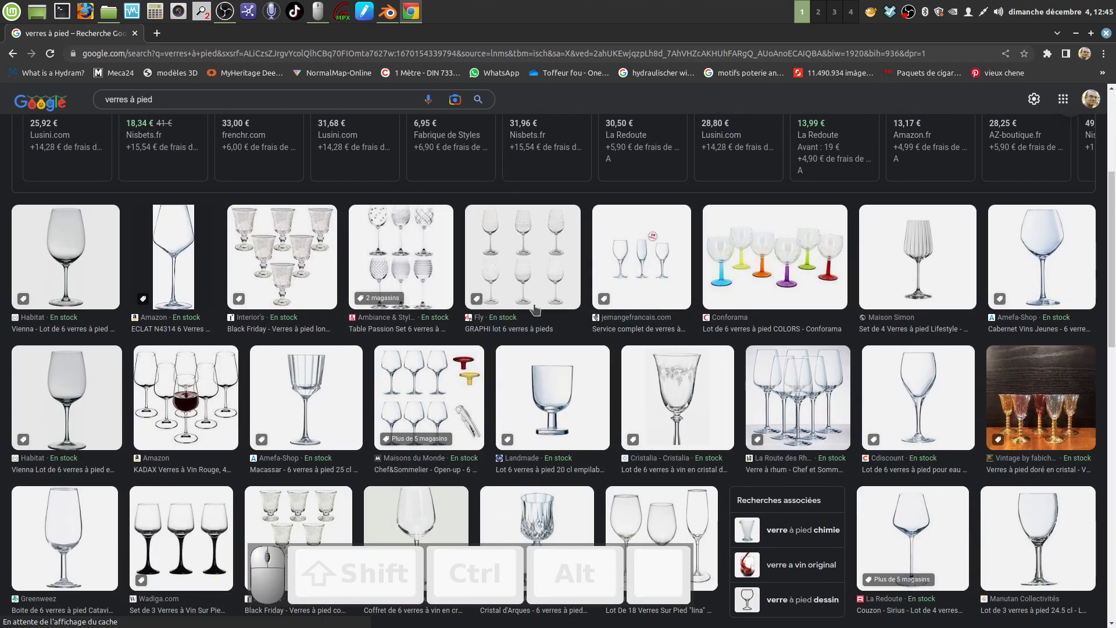
scroll(514, 399, "down", 4)
scroll(514, 398, "down", 5)
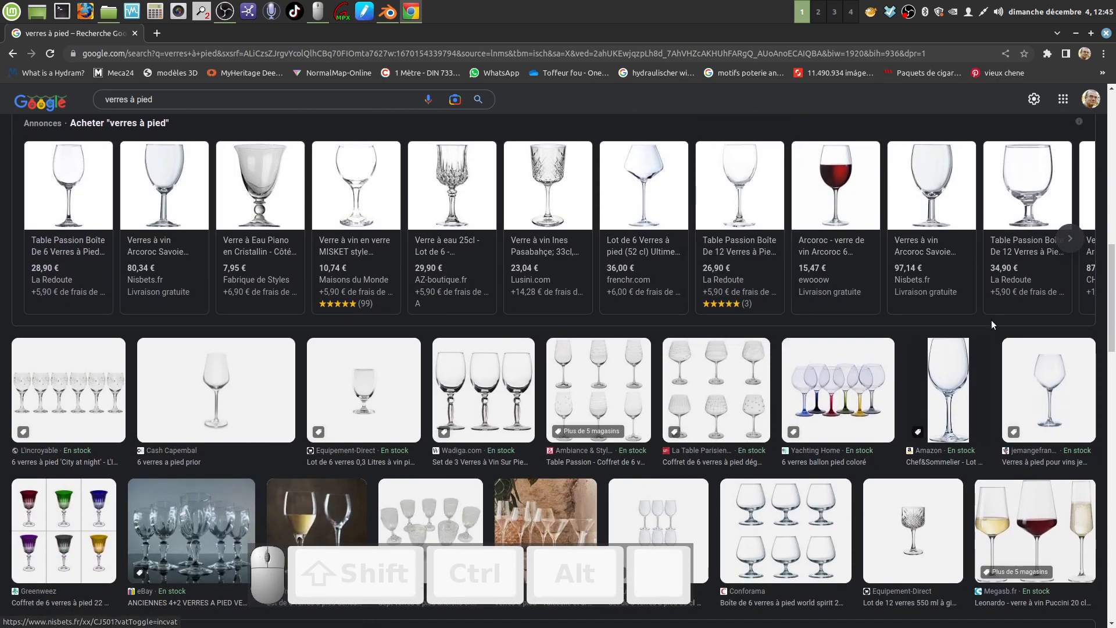
scroll(992, 320, "up", 3)
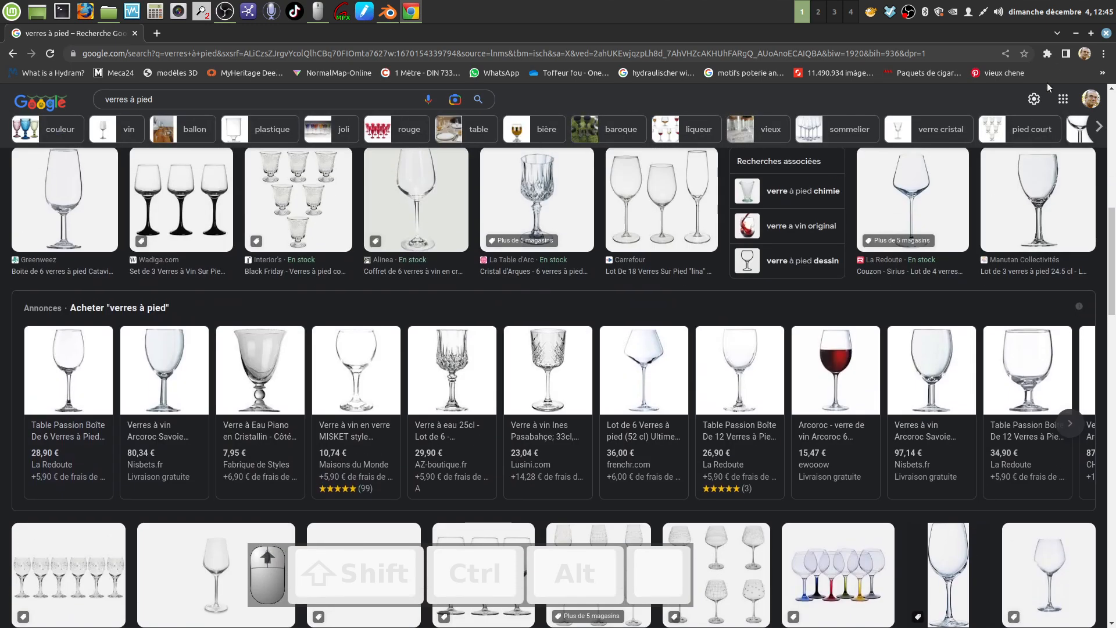
left_click(1106, 33)
Return to the cailloux folder, view téléchargement.jpeg again, close it and switch to Blender
mouse_move(389, 22)
left_click(389, 76)
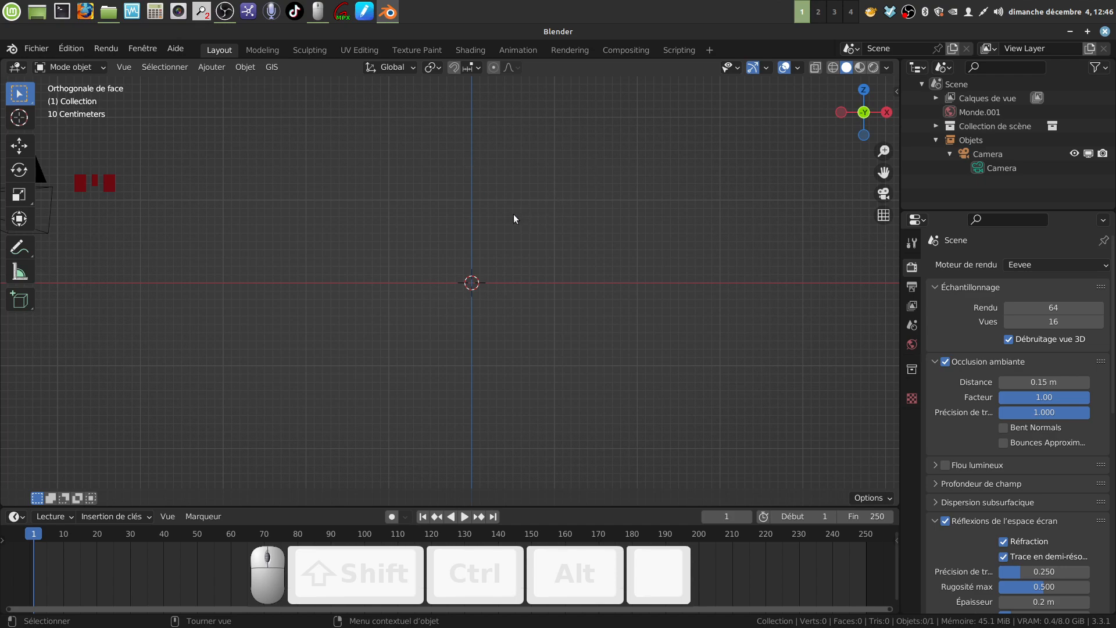
left_click(1070, 32)
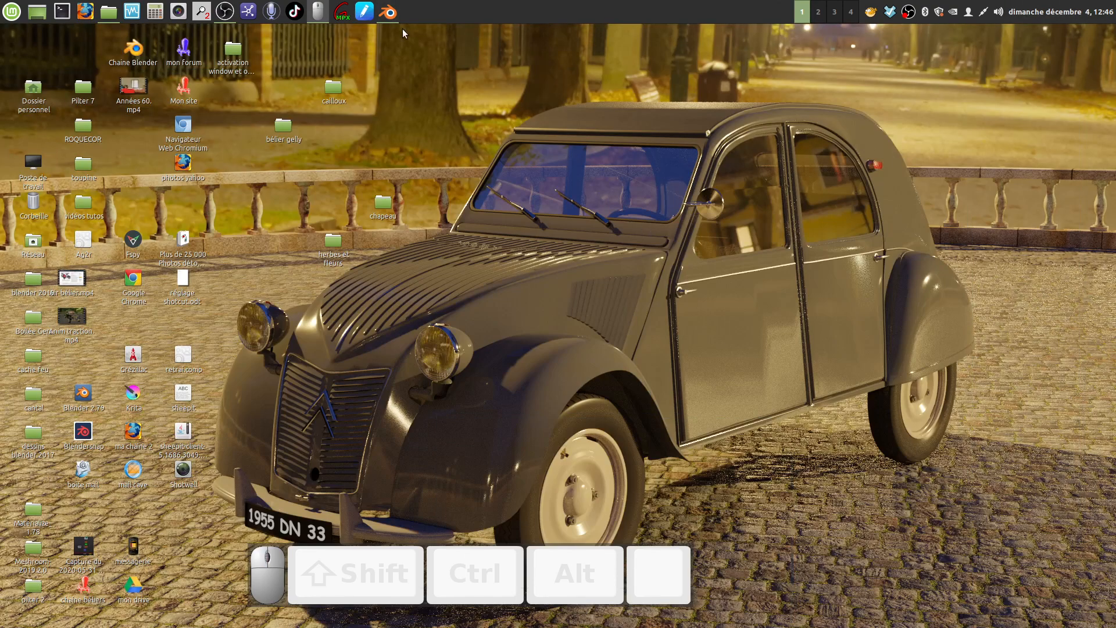
left_click(117, 19)
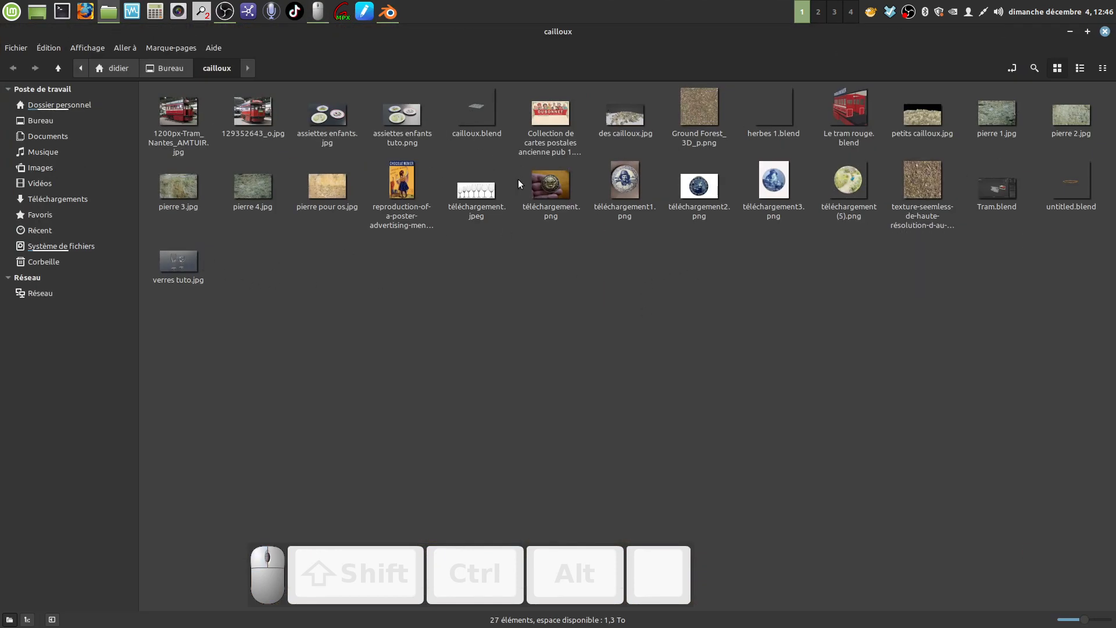
double_click(490, 193)
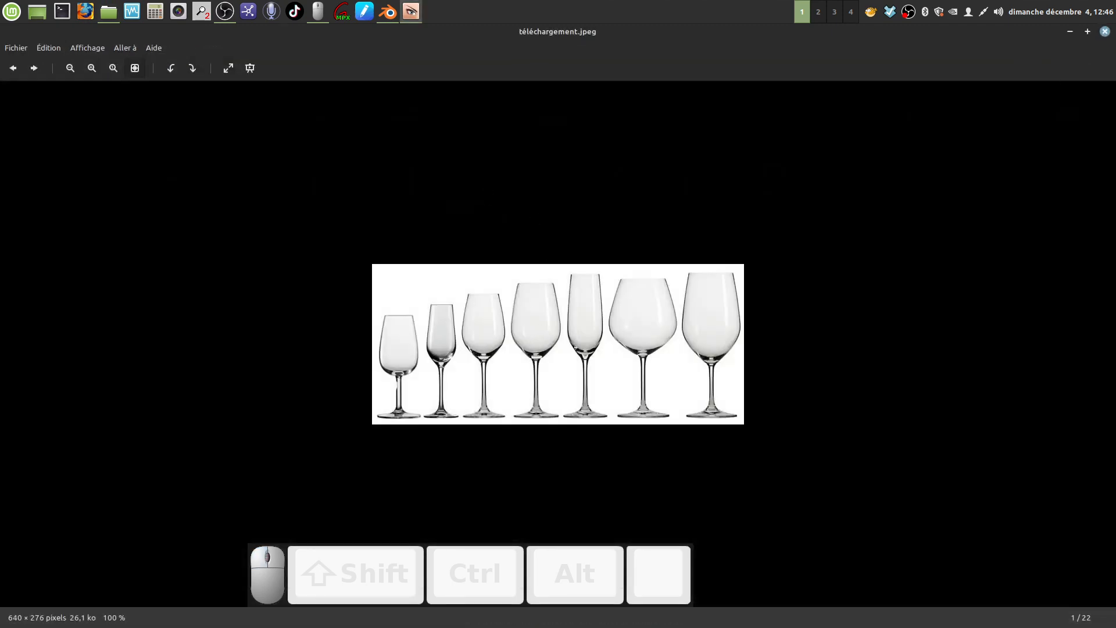
left_click(1105, 32)
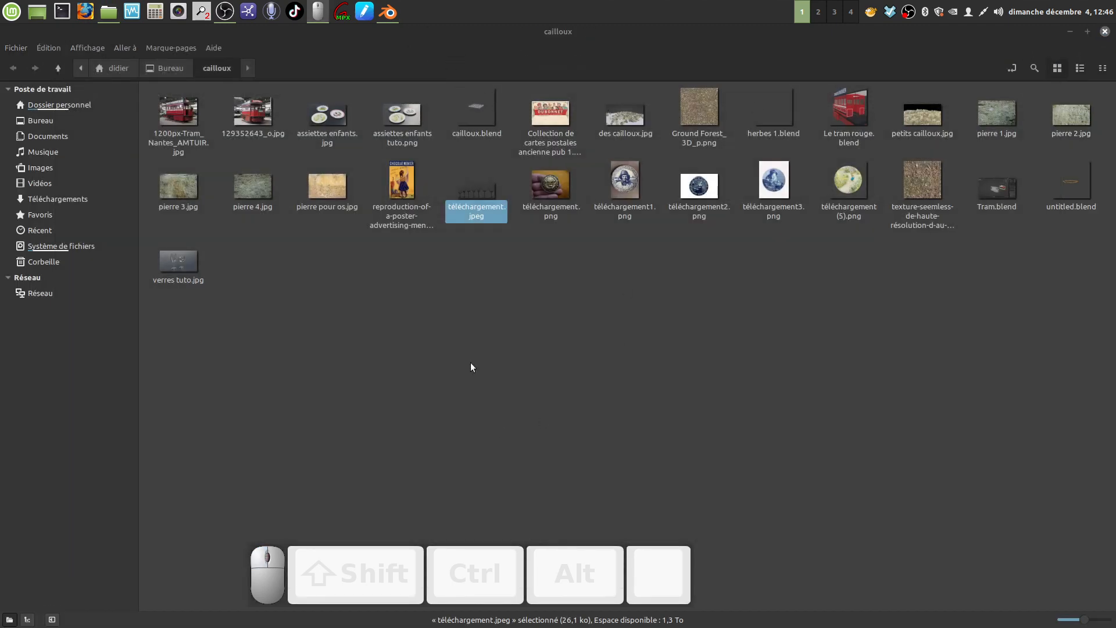
left_click(388, 11)
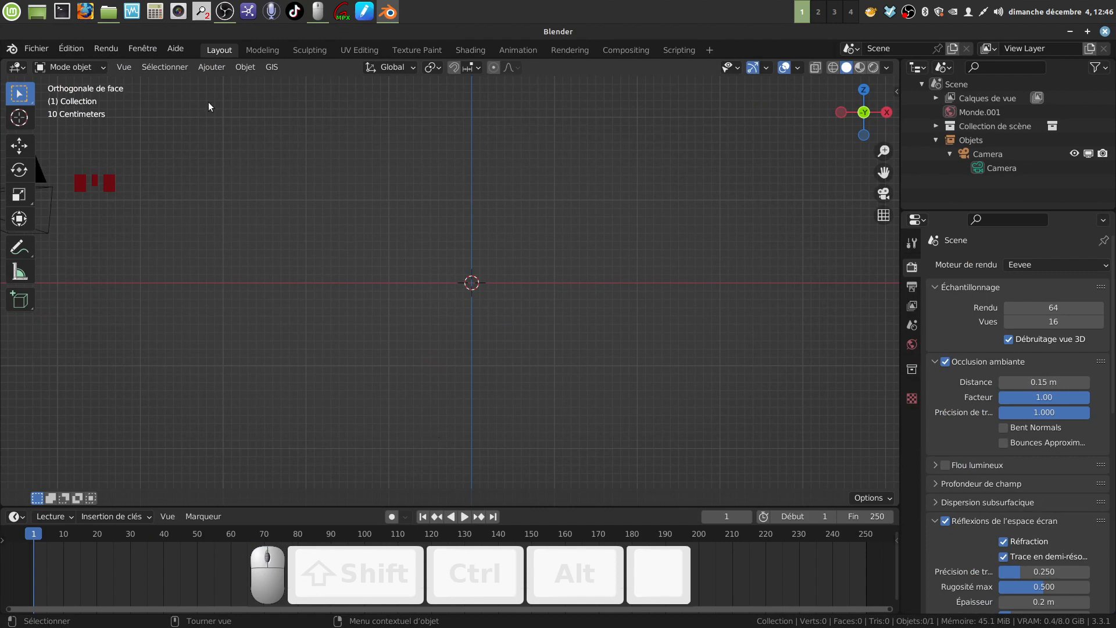
Add téléchargement.jpeg from the cailloux folder to the scene as a reference image aligned to the front view
left_click(217, 68)
mouse_move(221, 86)
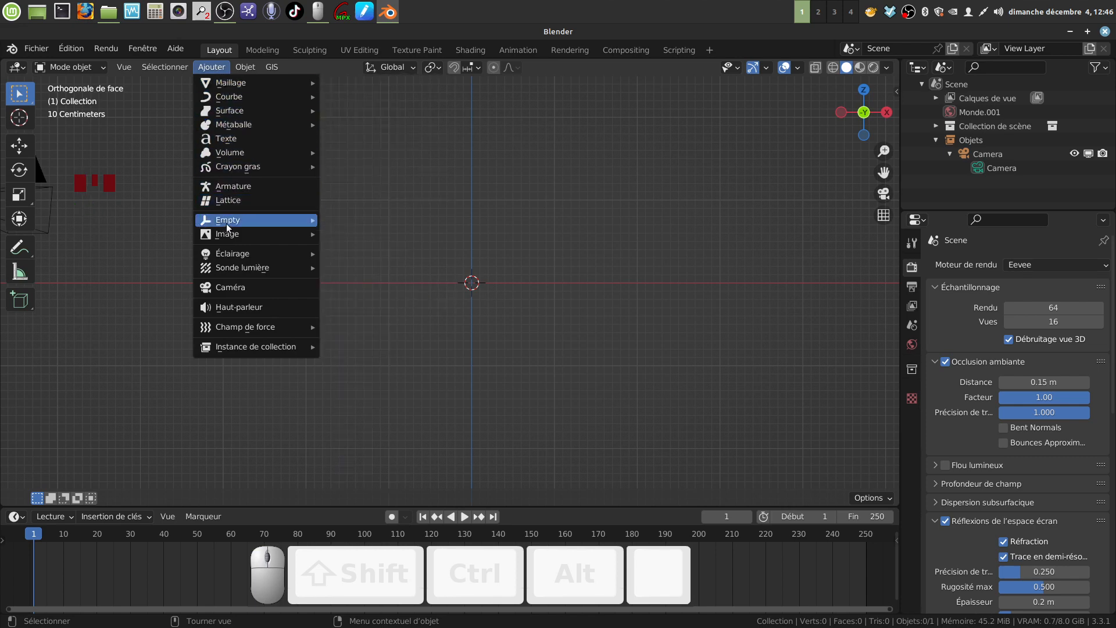
mouse_move(226, 235)
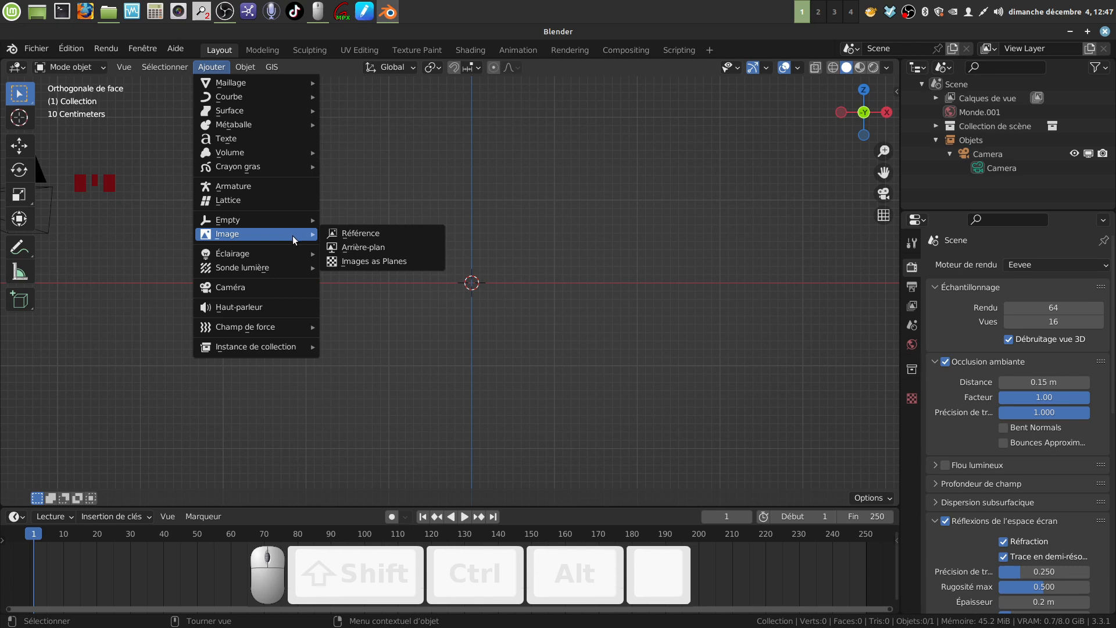
left_click(373, 239)
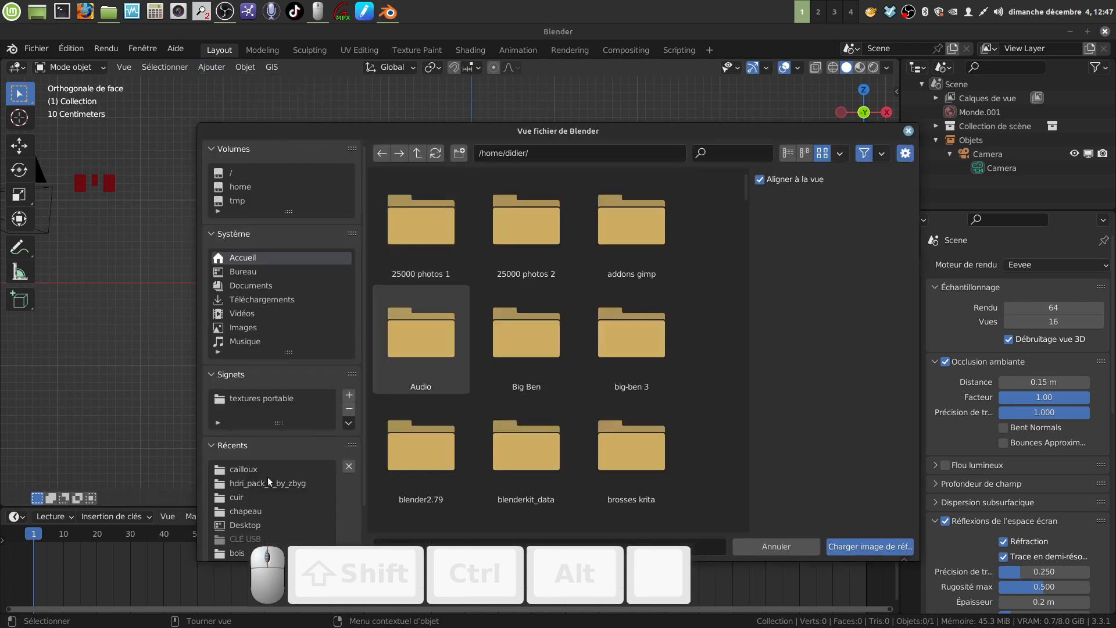
left_click(259, 472)
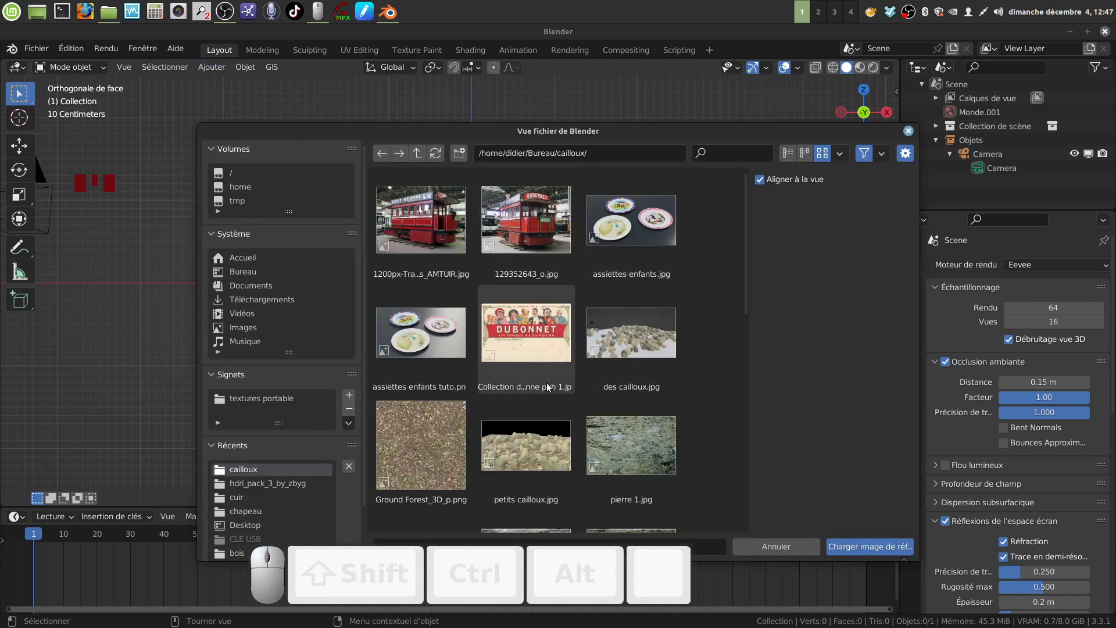
scroll(560, 408, "down", 2)
scroll(560, 408, "down", 4)
left_click(421, 414)
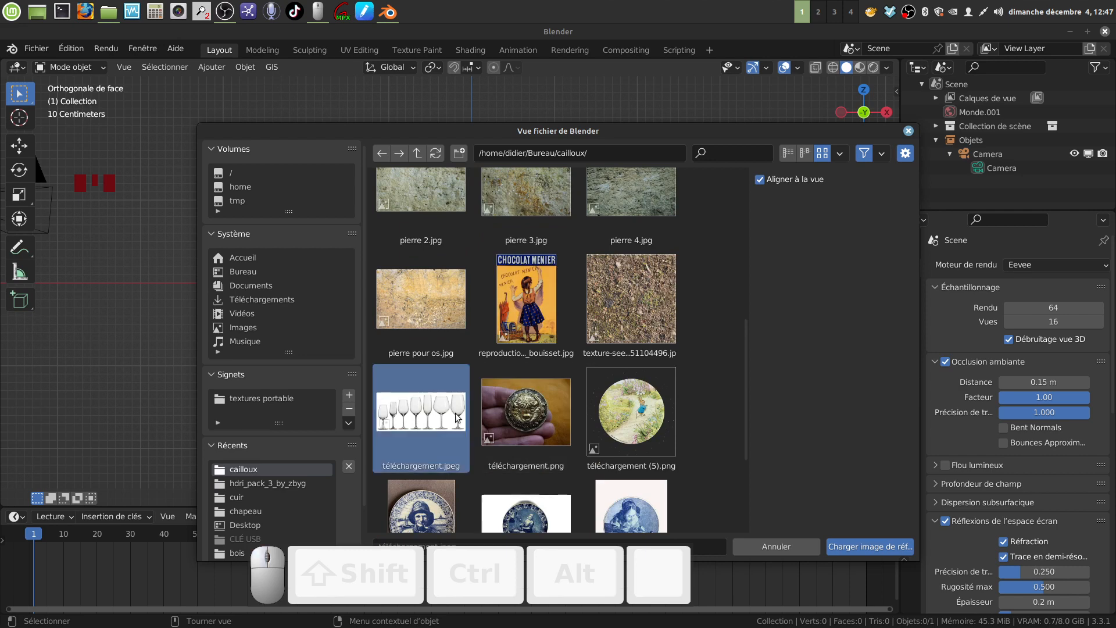
left_click(851, 551)
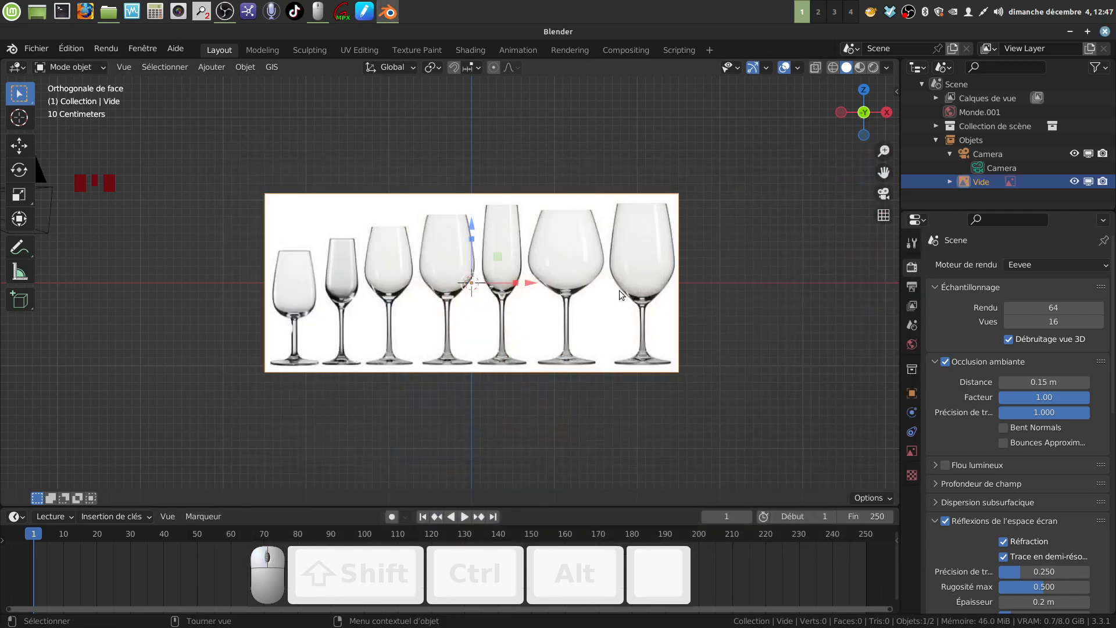
Move the reference image back along the Y axis so that it stands behind the world origin
scroll(622, 290, "down", 3)
middle_click_drag(622, 294, 556, 300)
left_click_drag(675, 276, 710, 323)
middle_click_drag(607, 313, 742, 332)
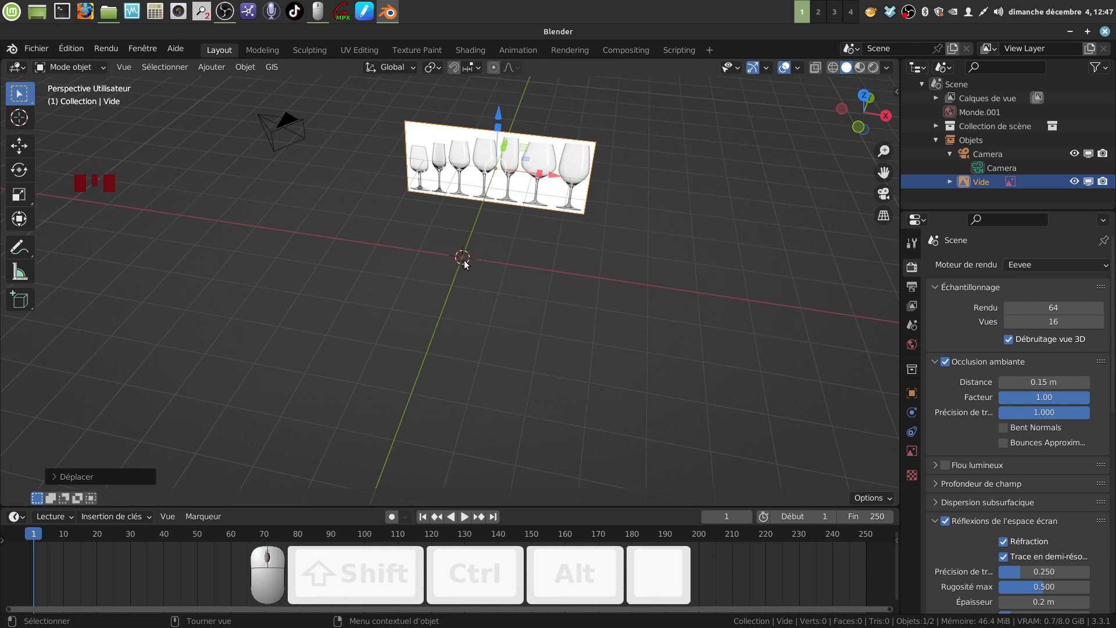
middle_click_drag(620, 305, 554, 310, "shift")
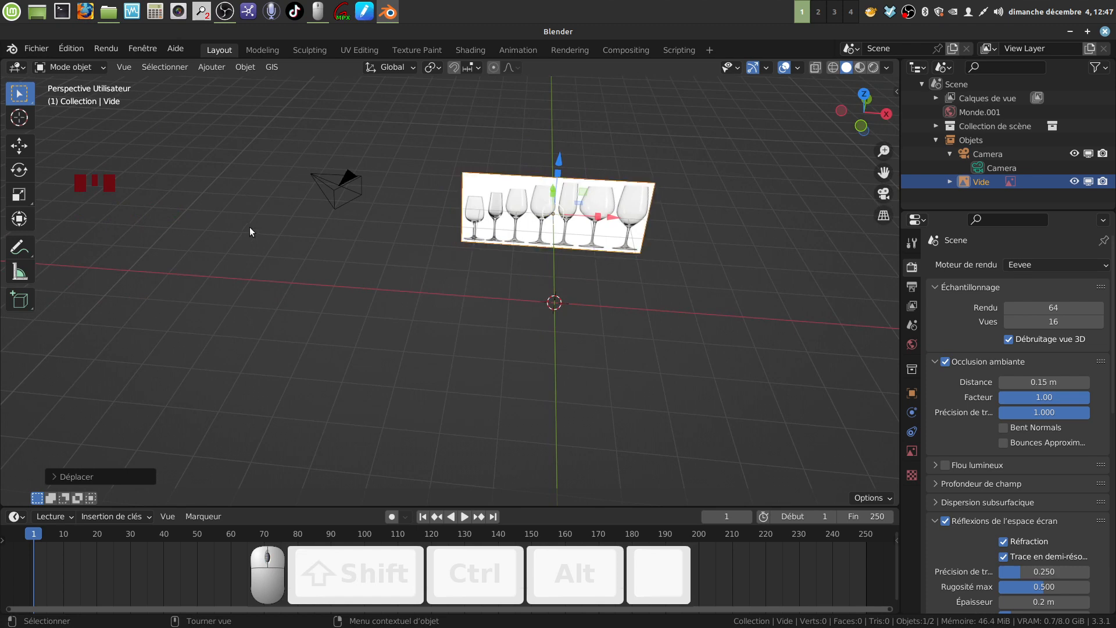
Place the 3D cursor away from the centre and snap it back to the world origin
left_click(19, 118)
left_click(189, 197)
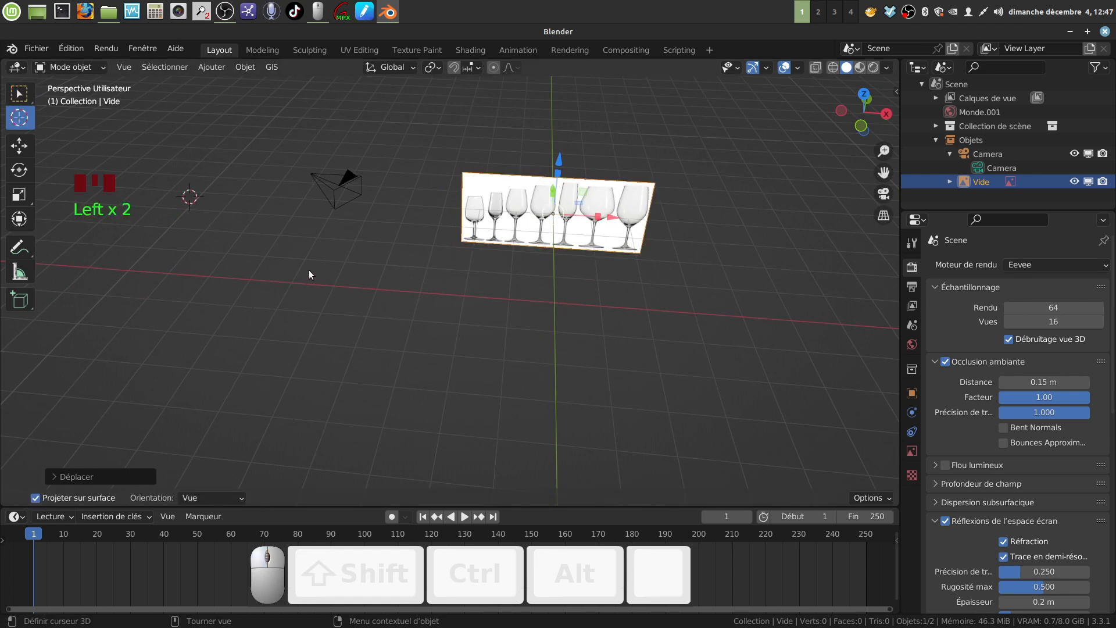
key("shift")
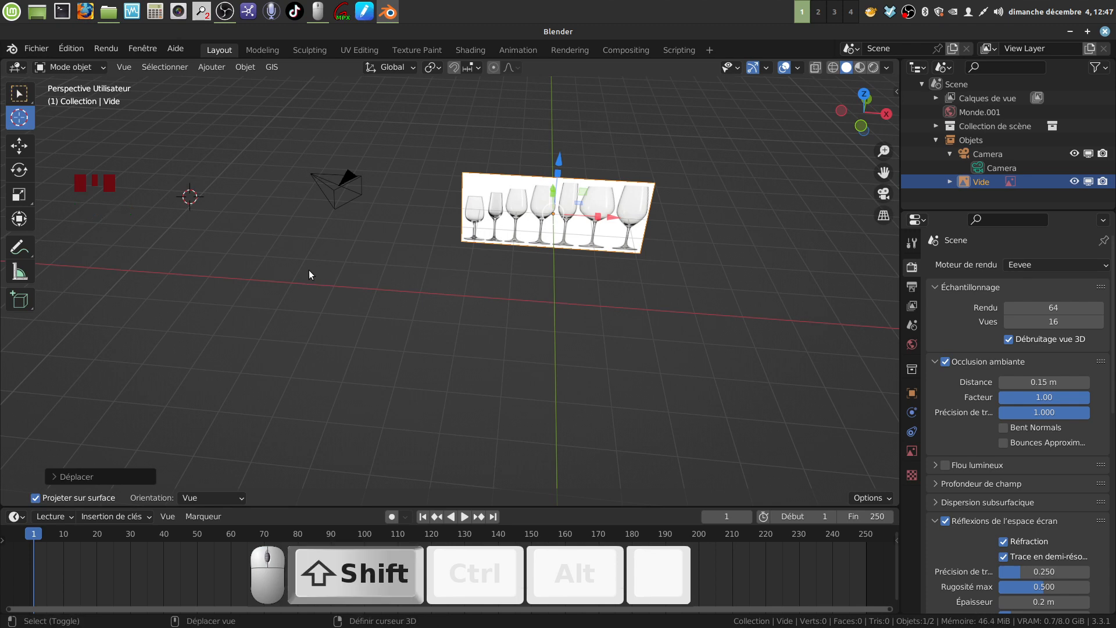
key("shift+s")
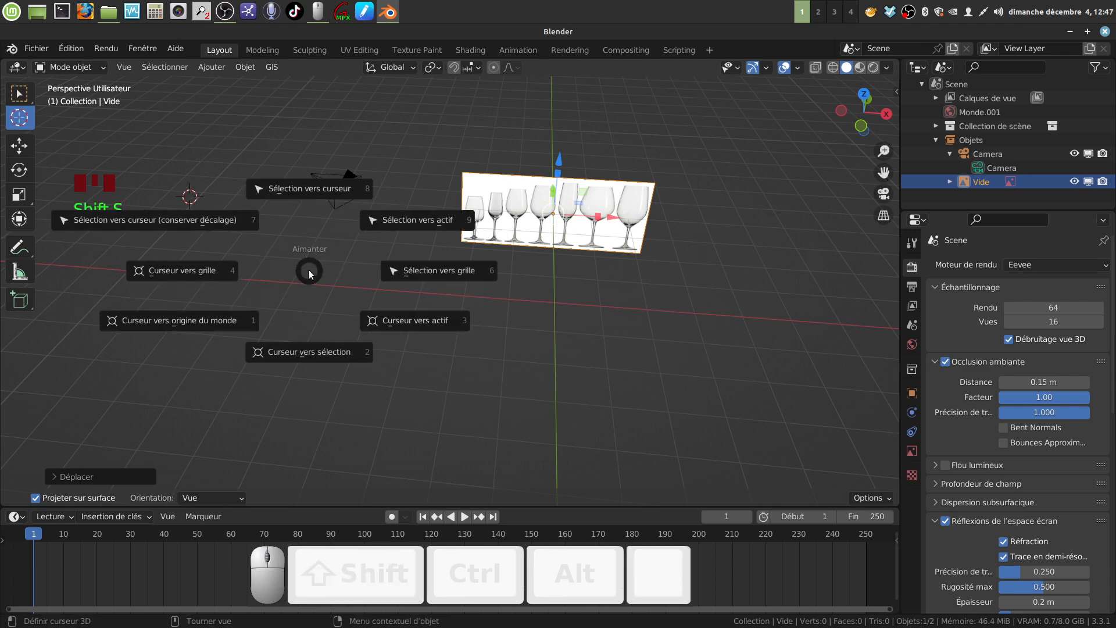
left_click(227, 321)
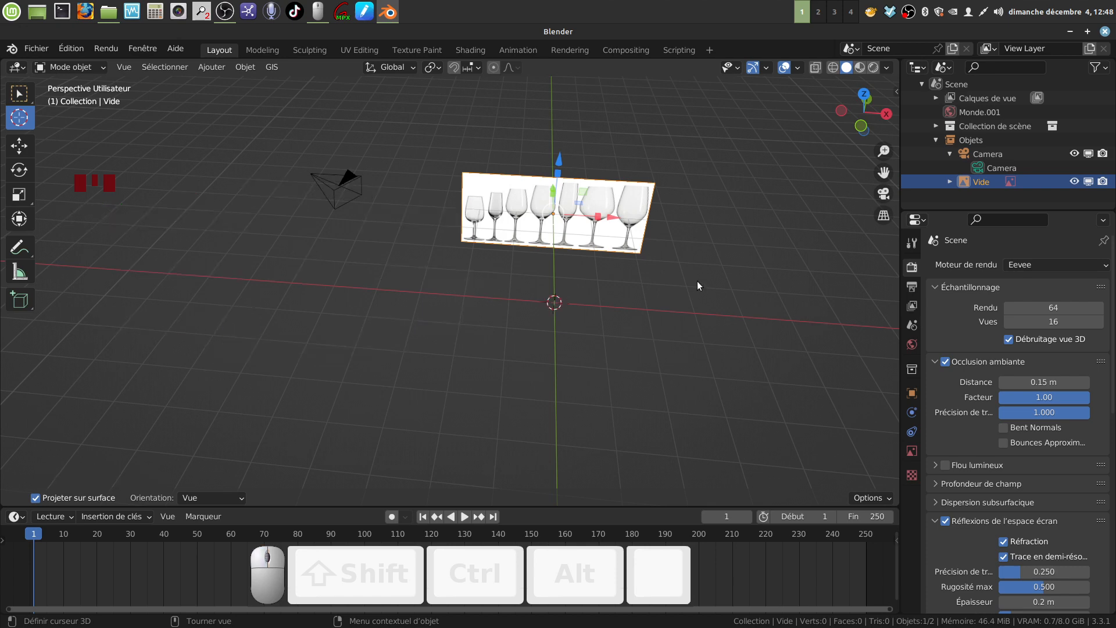
Switch to the front orthographic view with the glass reference image centred
key("KP_1")
middle_click_drag(698, 282, 590, 242, "shift")
scroll(636, 270, "up", 1)
middle_click_drag(636, 270, 631, 262, "shift")
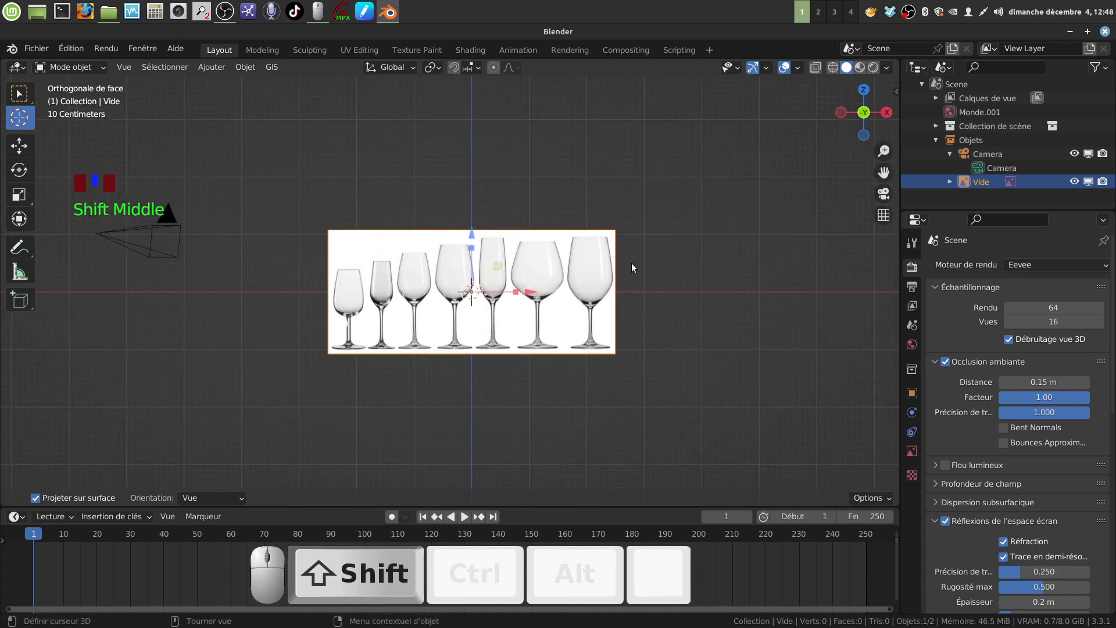
key("KP_1")
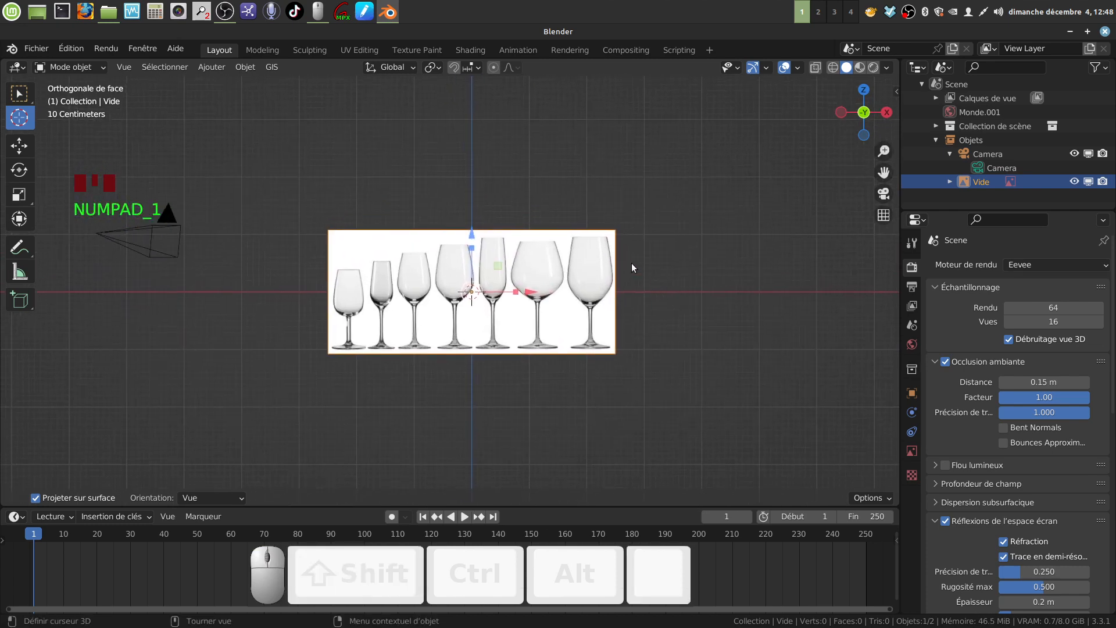
Examine the reference image's placement in the back, front, right and left orthographic views
key("ctrl+KP_1")
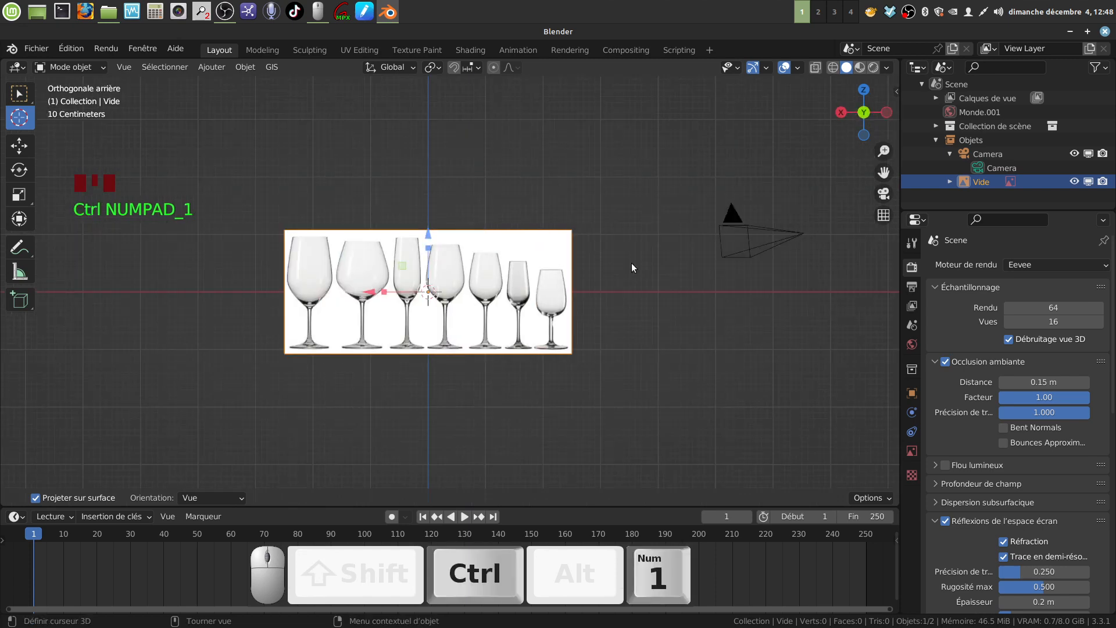
key("ctrl+KP_1")
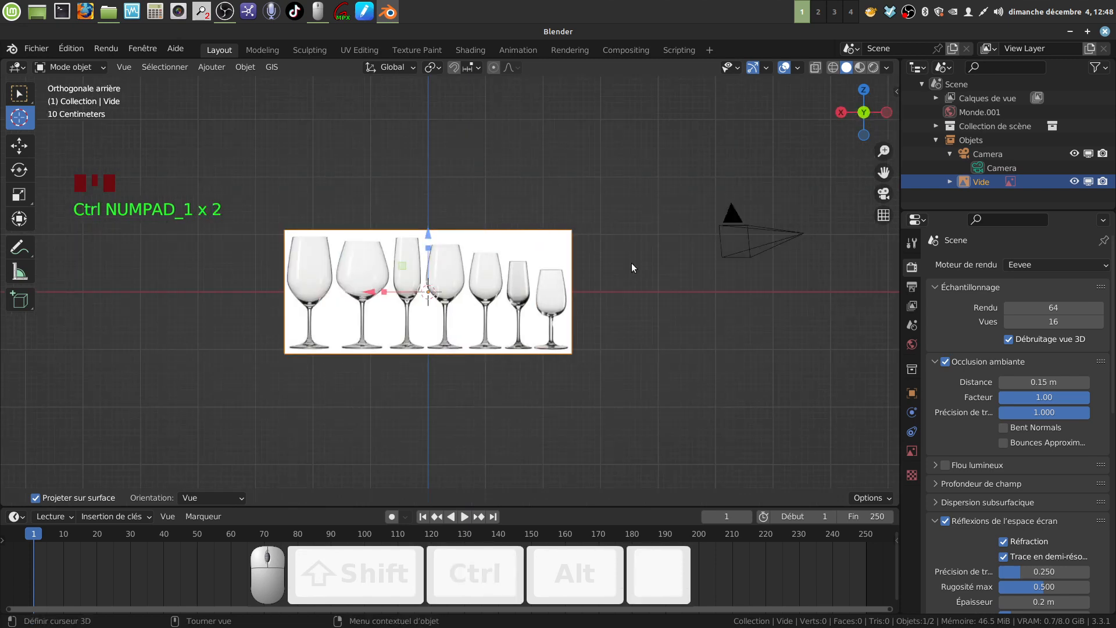
key("KP_1")
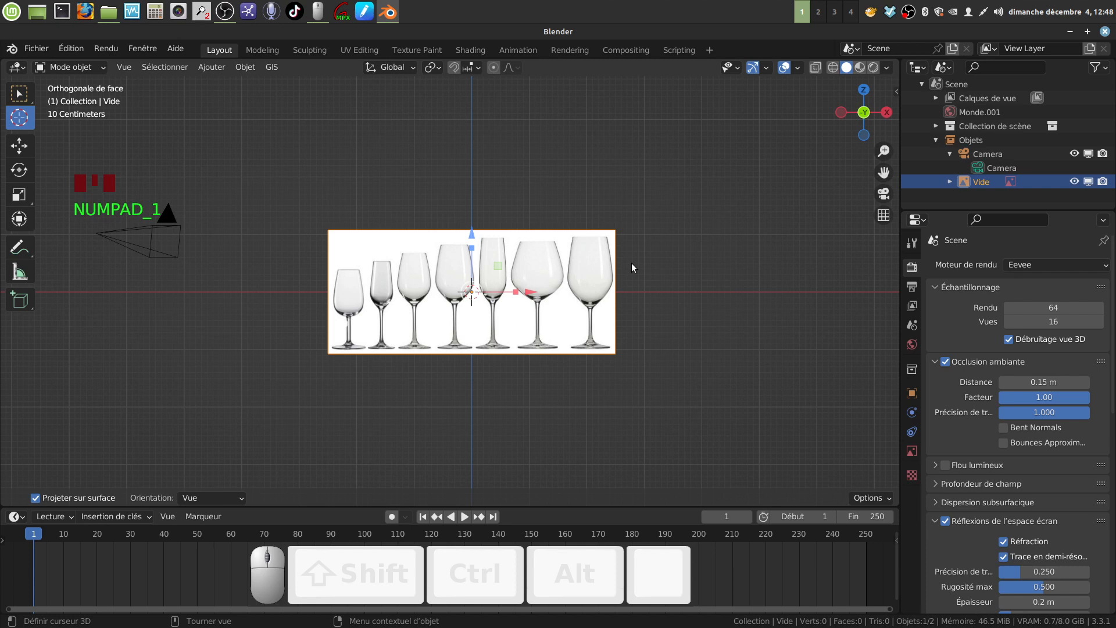
key("KP_3")
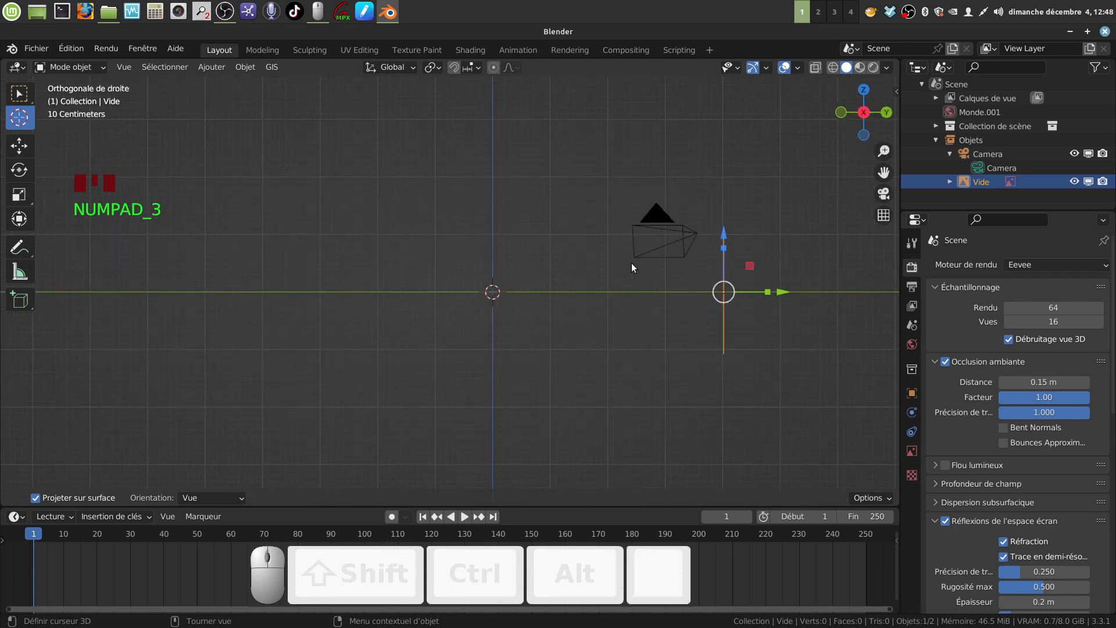
key("ctrl+KP_3")
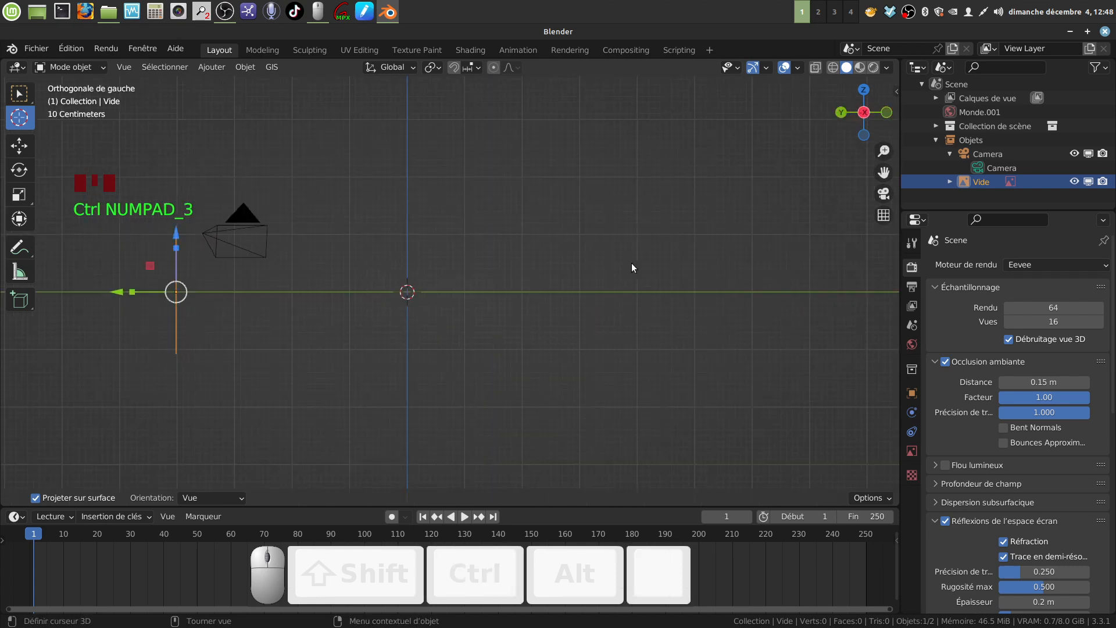
Examine the scene in the top and bottom orthographic views and return to the front view with the glasses framed
key("KP_7")
key("KP_7")
key("KP_7")
key("KP_7")
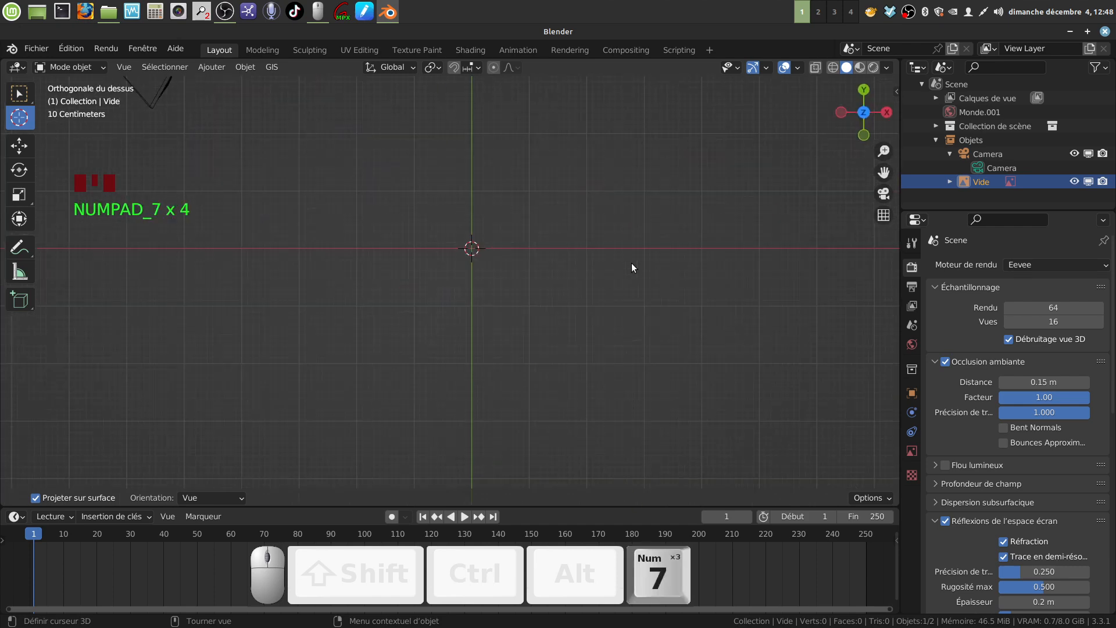
scroll(632, 267, "down", 4)
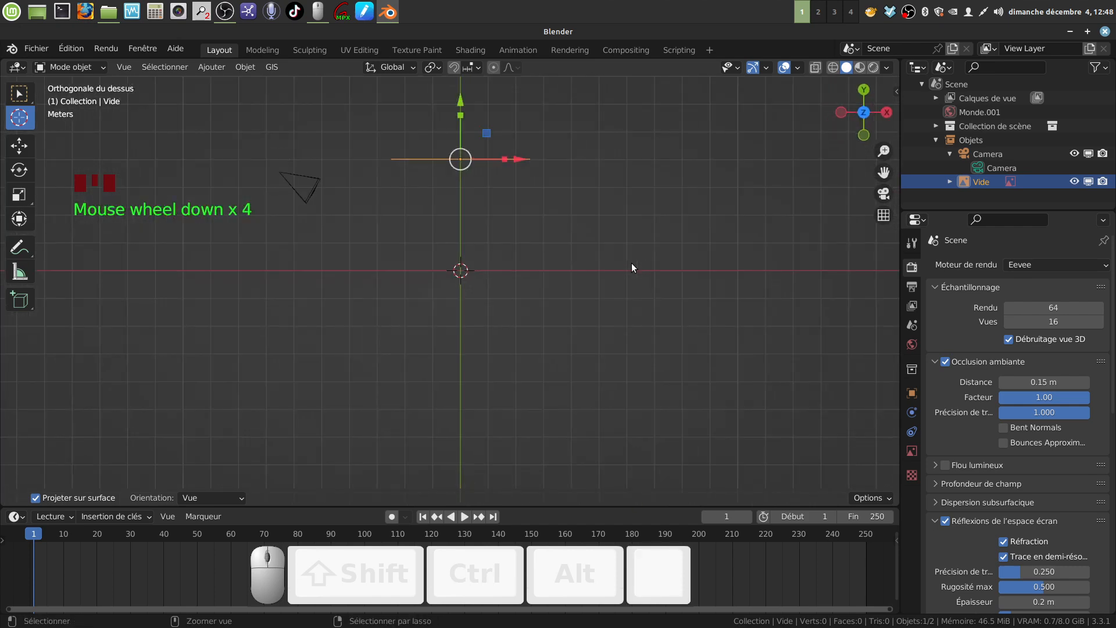
key("ctrl+KP_7")
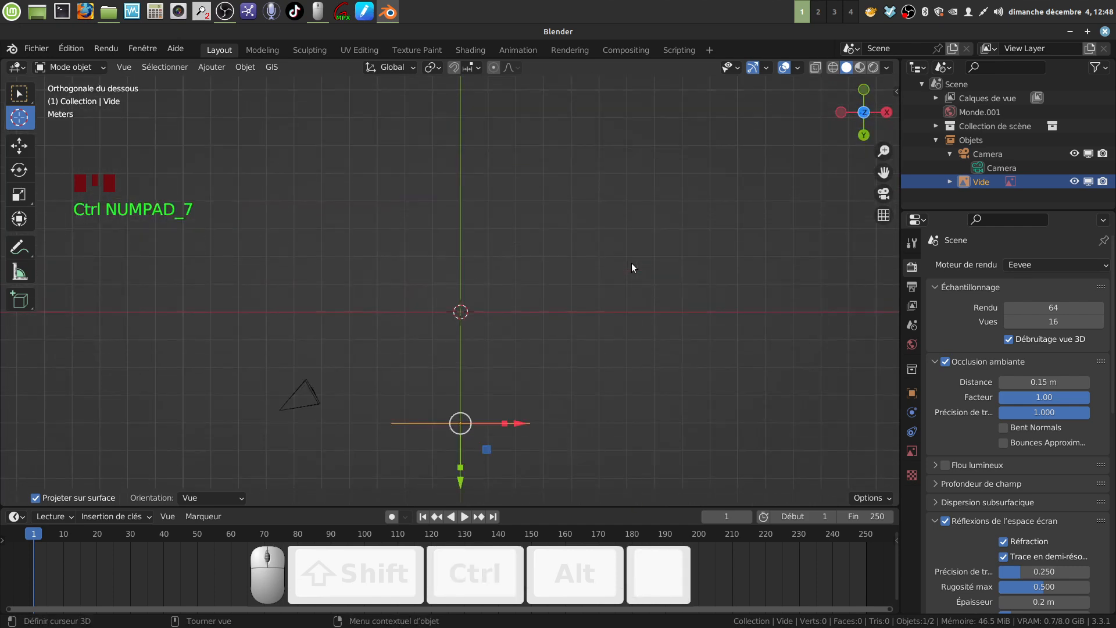
key("KP_1")
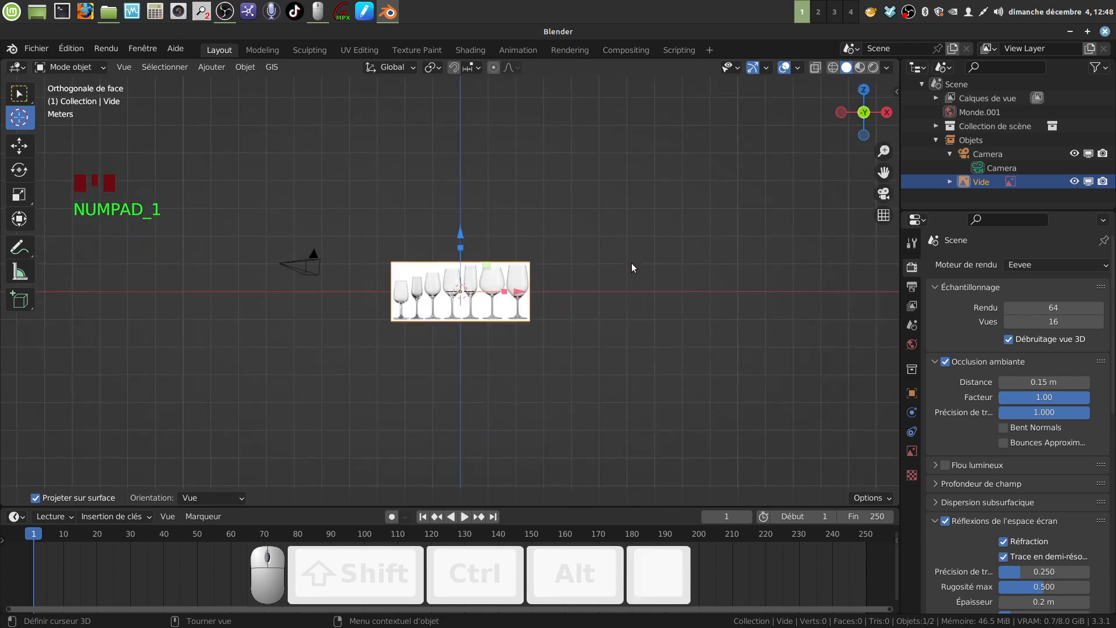
scroll(653, 282, "up", 4)
scroll(654, 277, "up", 2)
middle_click_drag(626, 288, 647, 269, "shift")
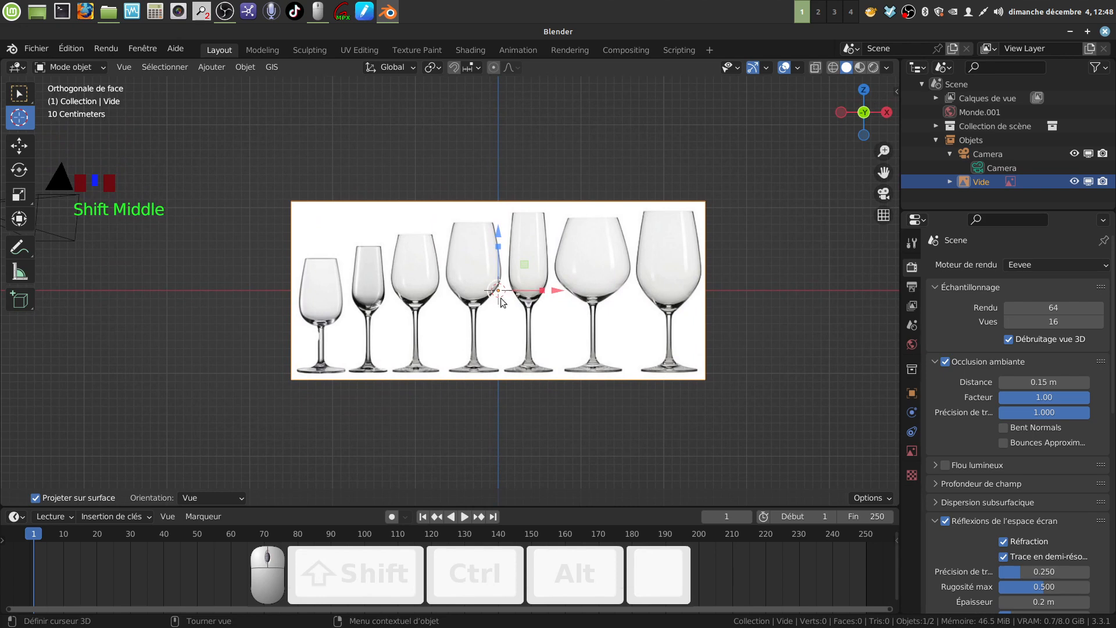
scroll(504, 300, "down", 2)
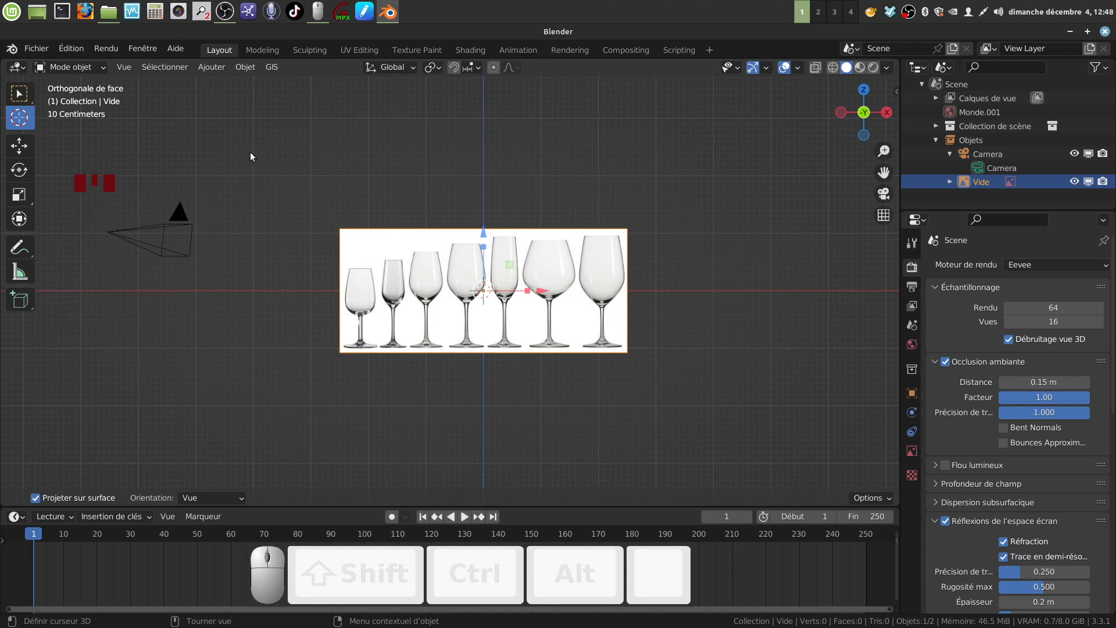
Add a cube mesh at the world origin and put it in Edit Mode
left_click(104, 69)
scroll(625, 282, "down", 1)
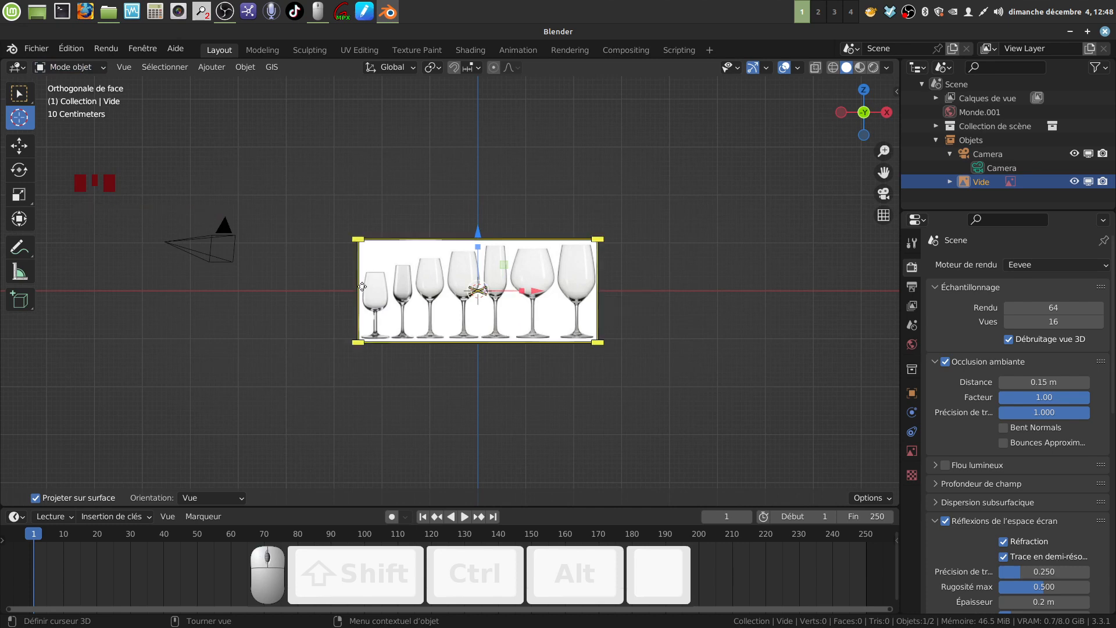
left_click(201, 70)
mouse_move(236, 82)
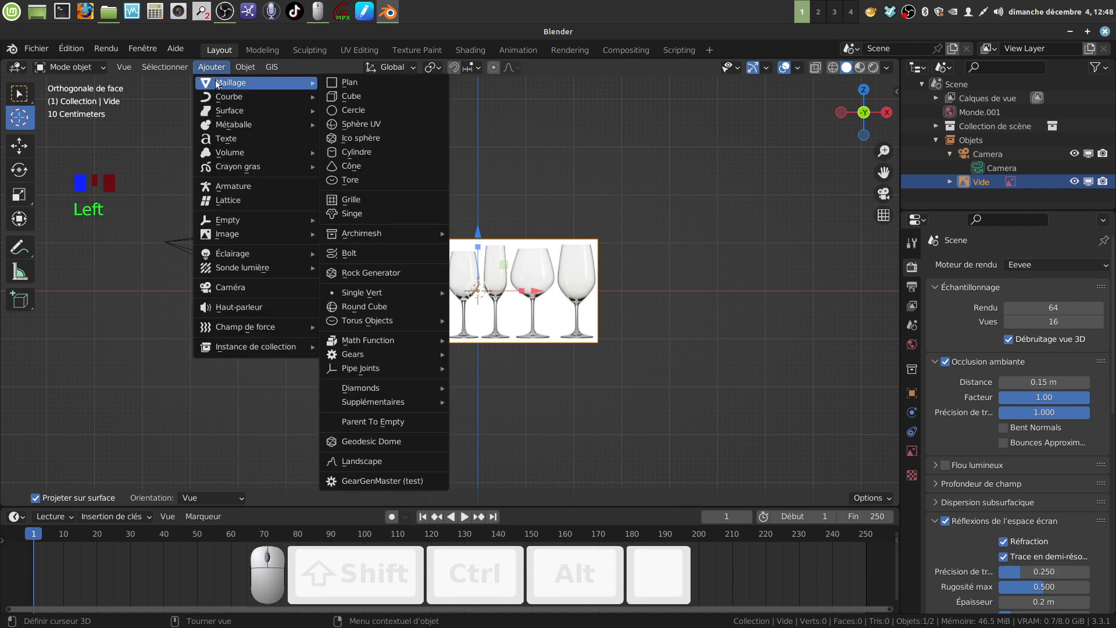
left_click(352, 97)
left_click(273, 183)
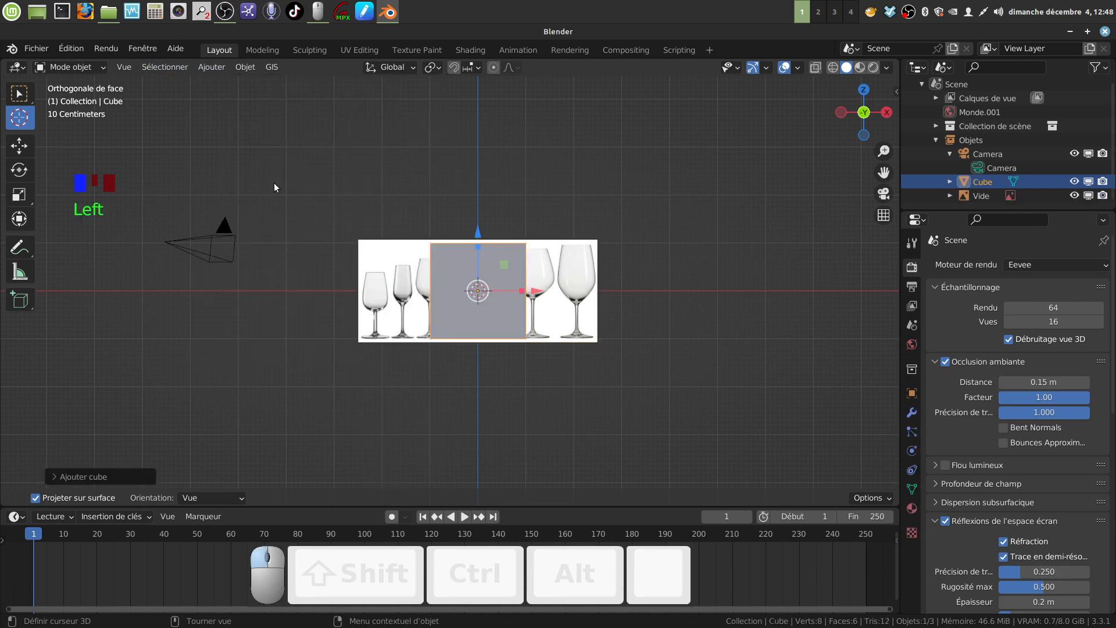
left_click(105, 68)
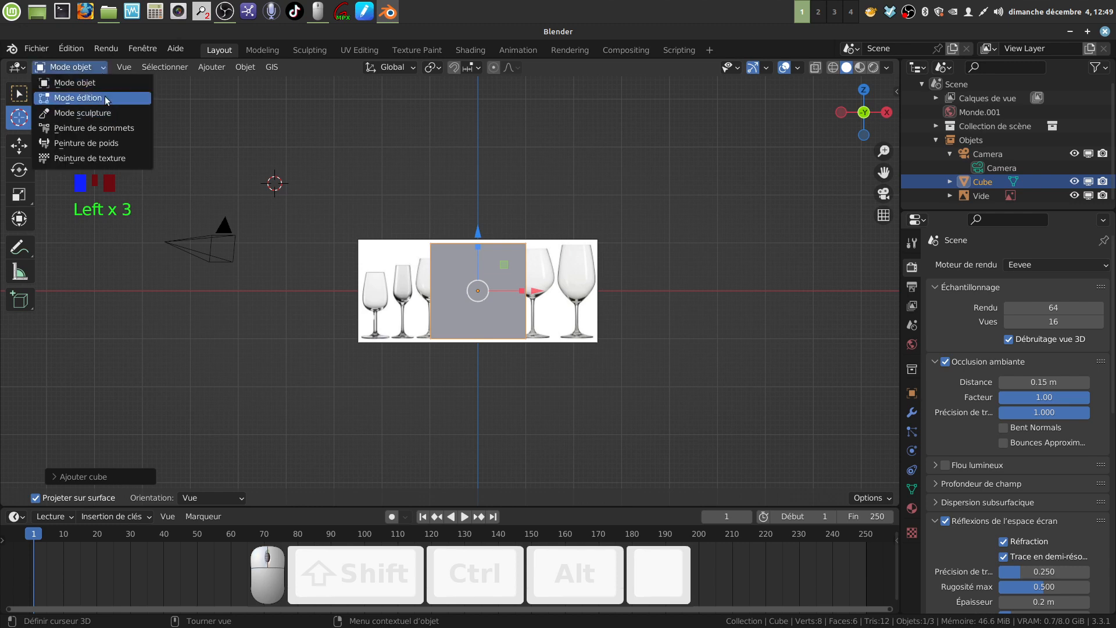
left_click(88, 97)
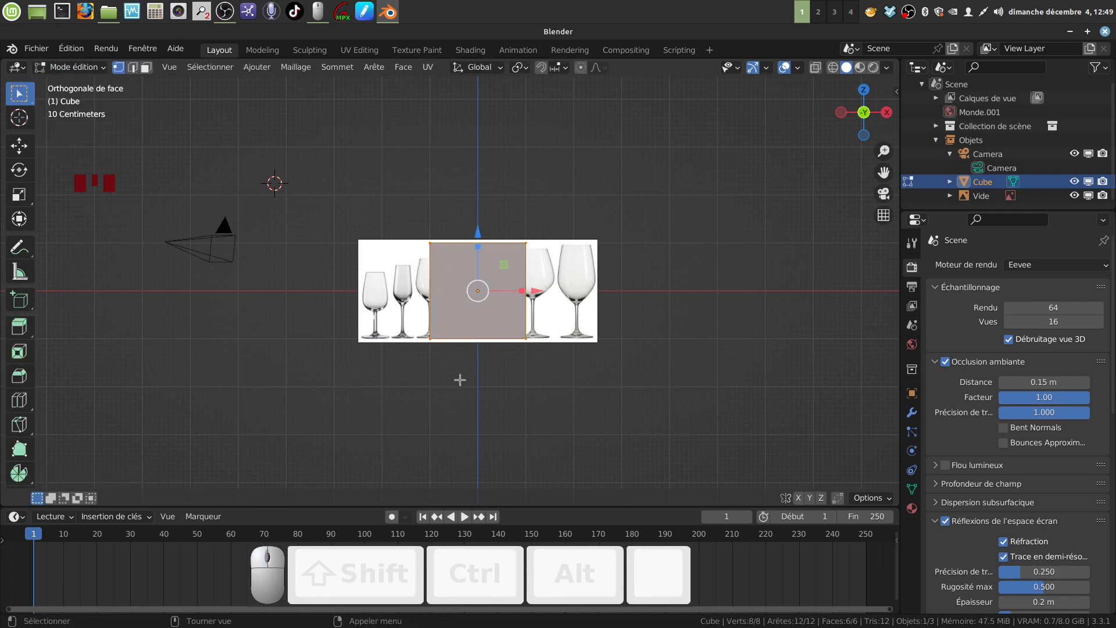
Select the cube's upper-left vertex and try moving it
scroll(488, 394, "up", 3)
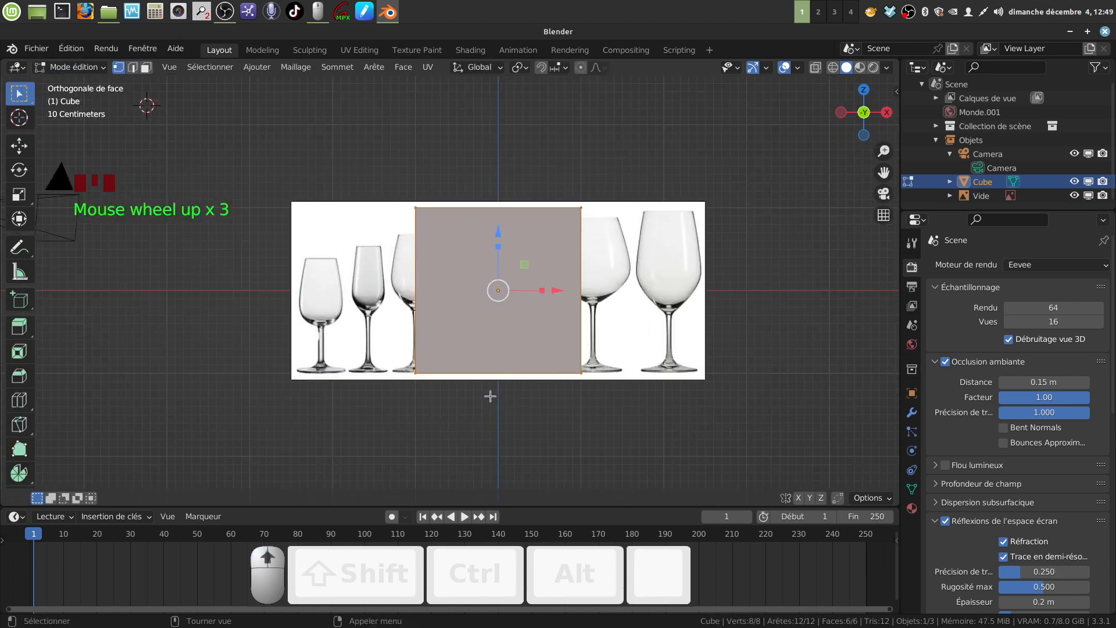
left_click(415, 210)
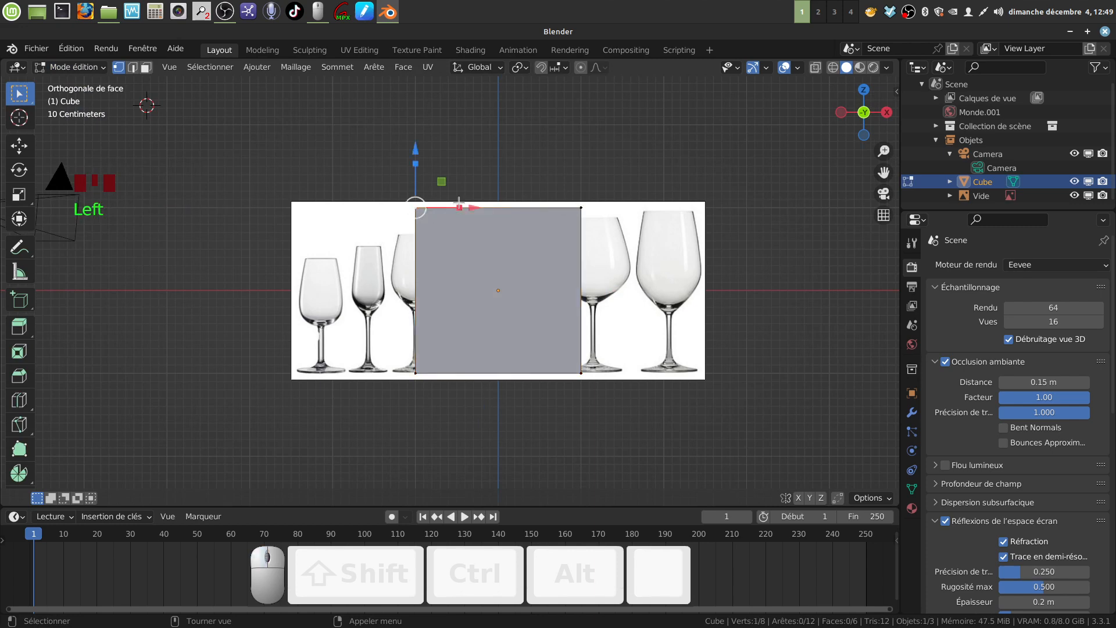
key("g")
right_click(494, 238)
Select the cube's top and right edges in edge mode and its front face in face mode
left_click(133, 67)
left_click(435, 207)
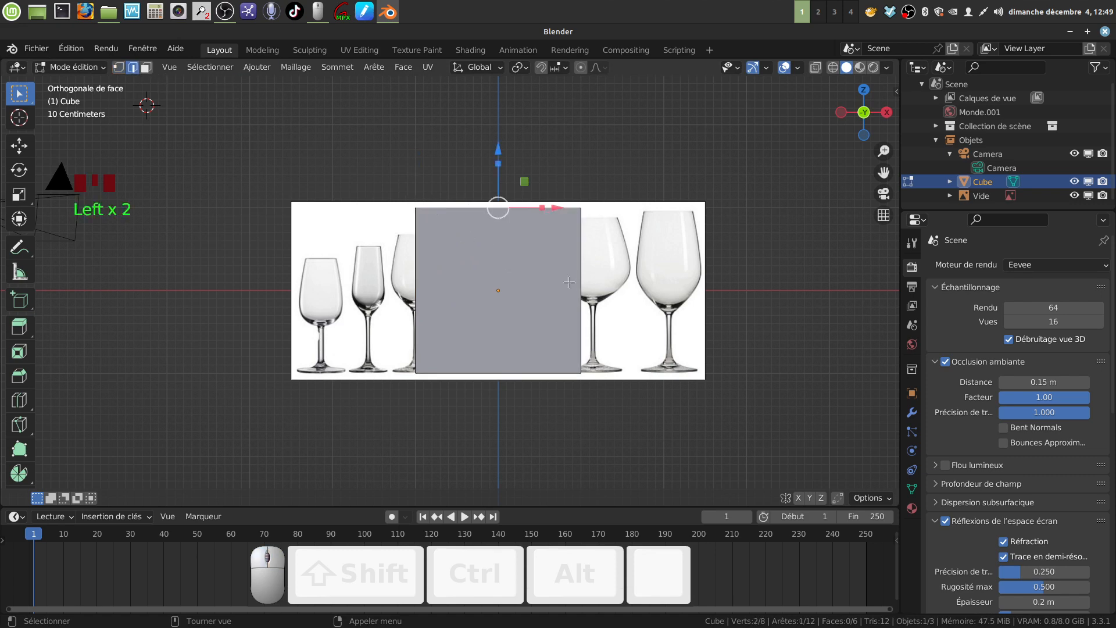
left_click(579, 291)
left_click(146, 67)
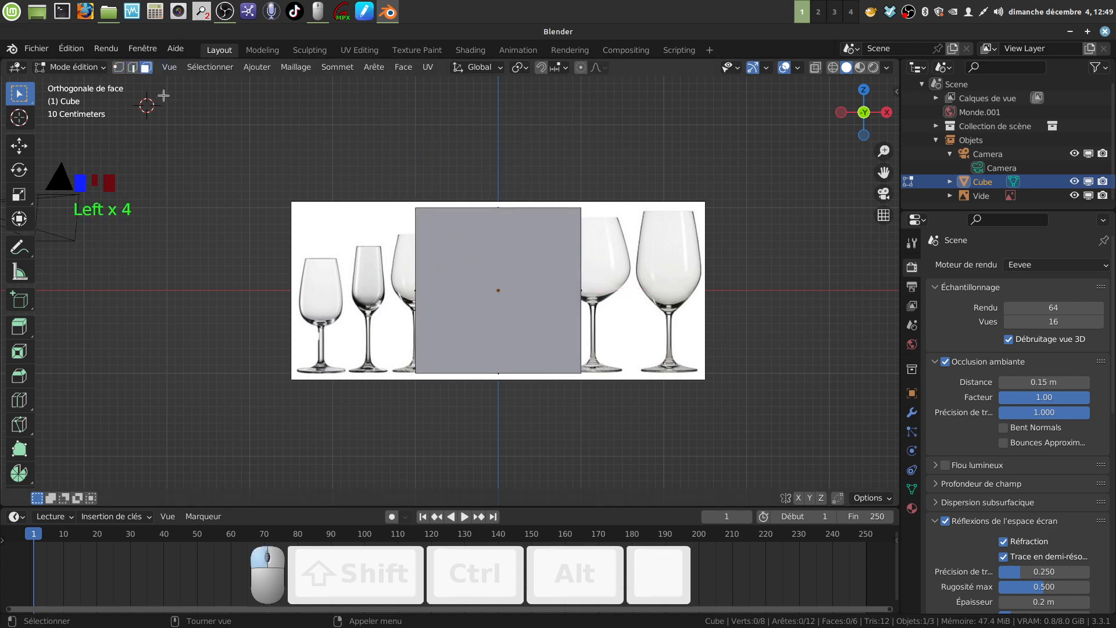
left_click(525, 311)
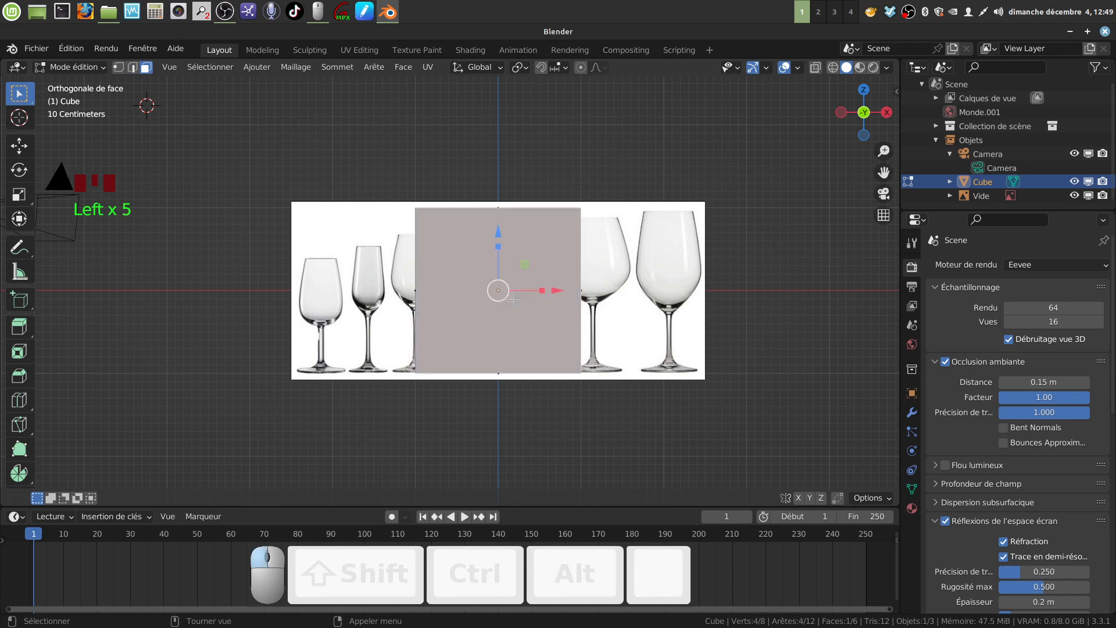
Cycle through the vertex, edge and face selection modes and deselect all of the cube's geometry
left_click(119, 67)
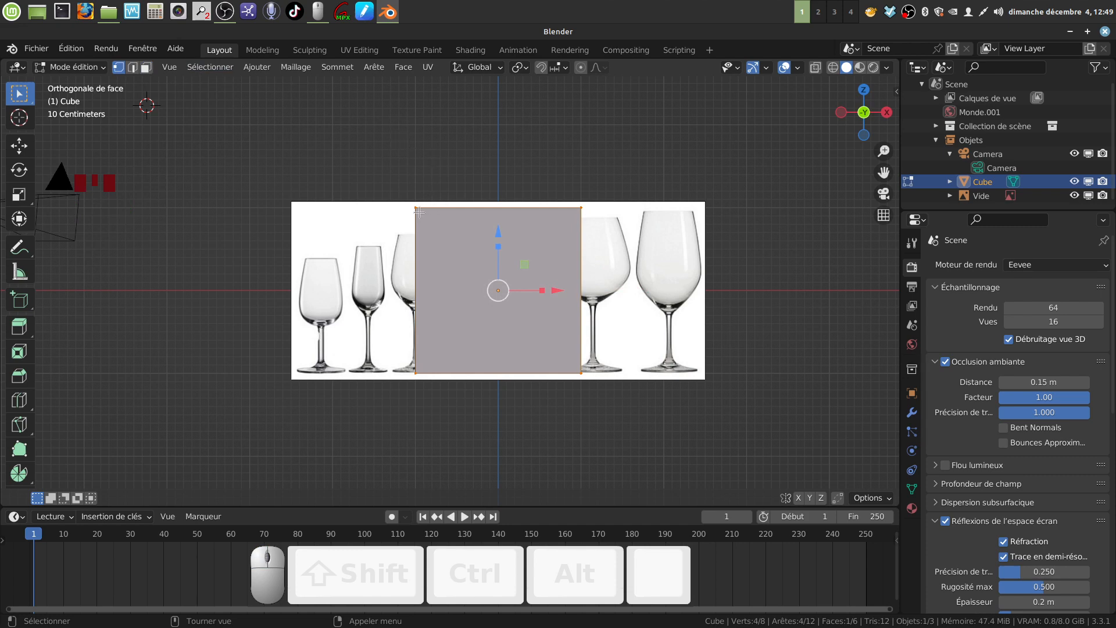
key("ampersand")
key("2")
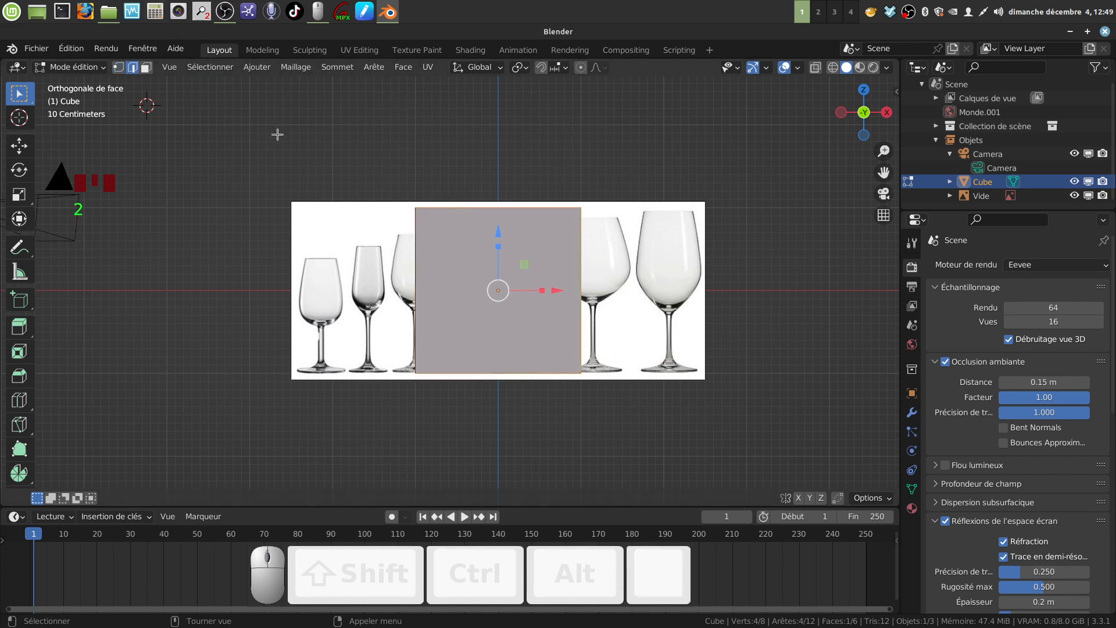
key("3")
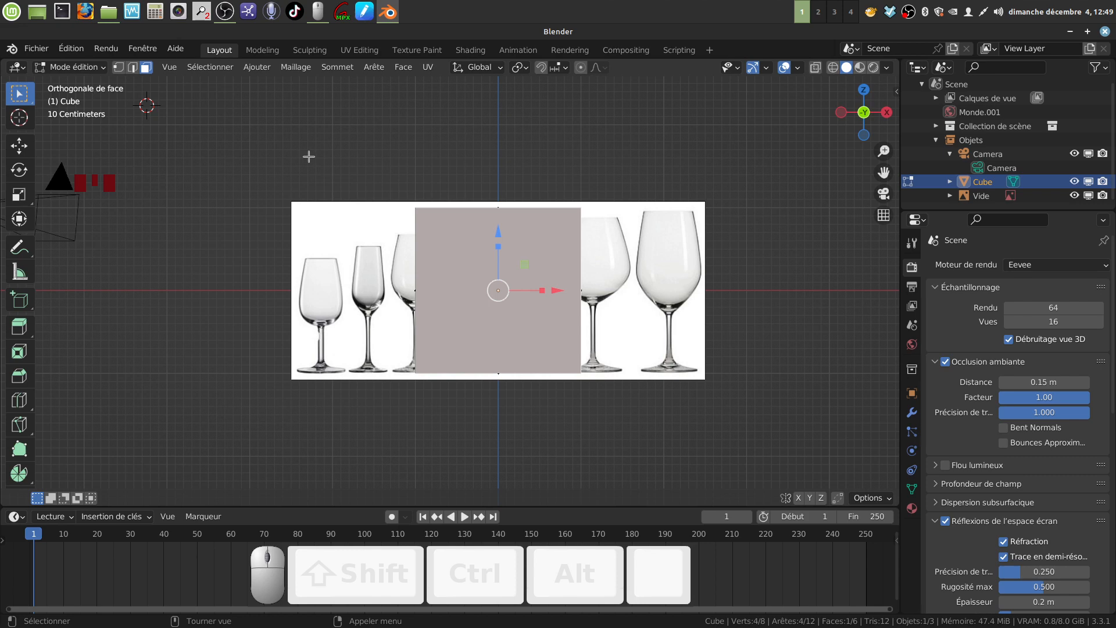
key("Escape")
key("Escape")
key("Escape")
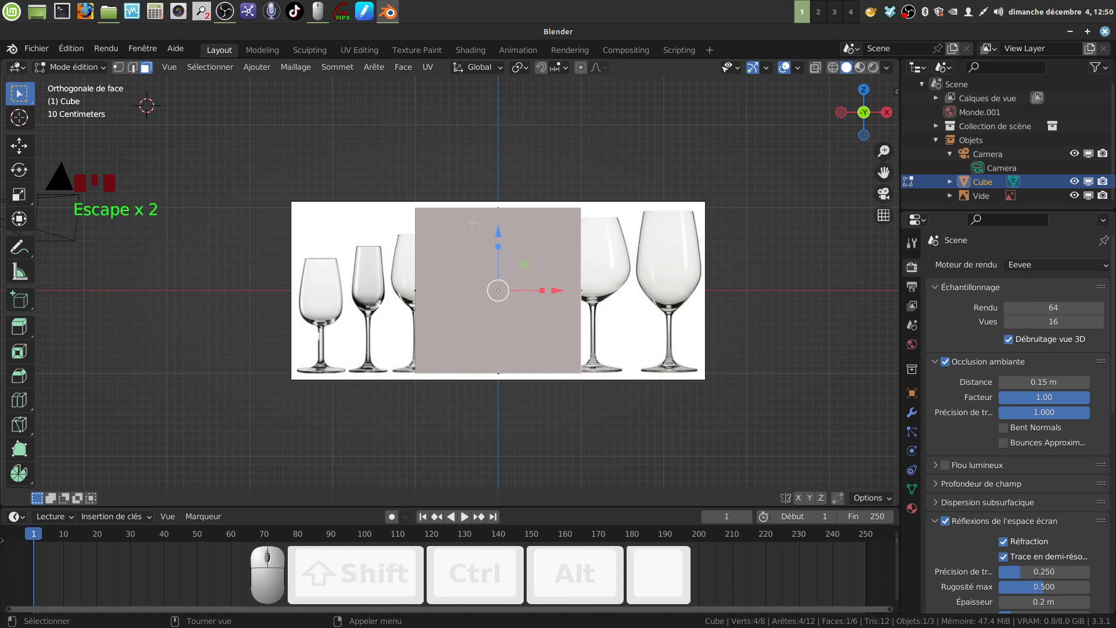
key("Escape")
key("Escape")
key("Escape")
left_click(275, 138)
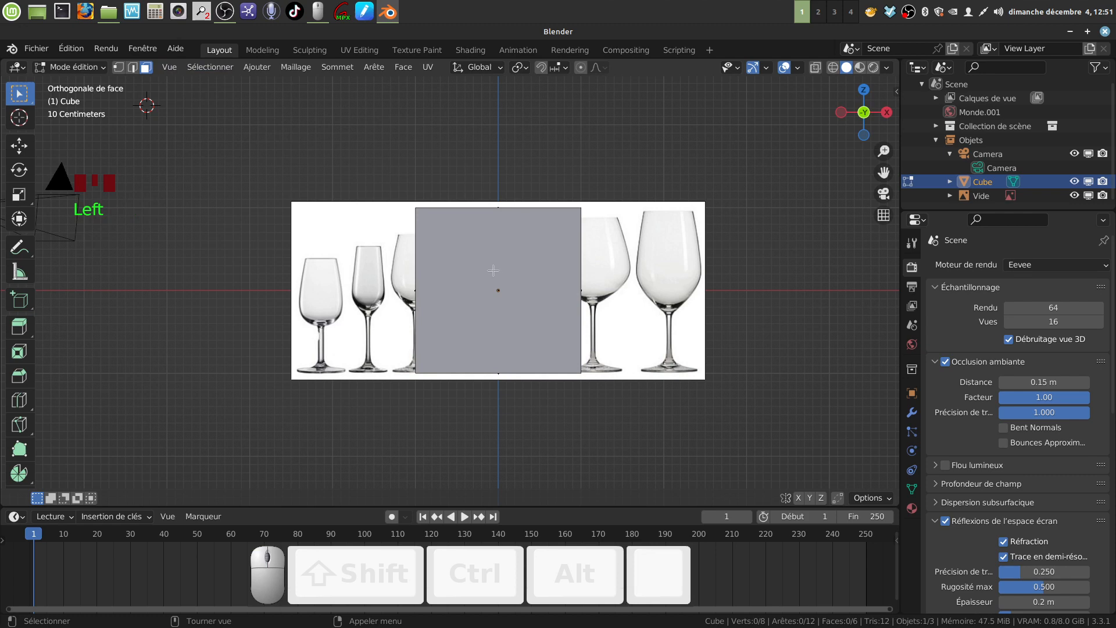
Return to Object Mode, activate the box selection tool and delete the cube
left_click(103, 69)
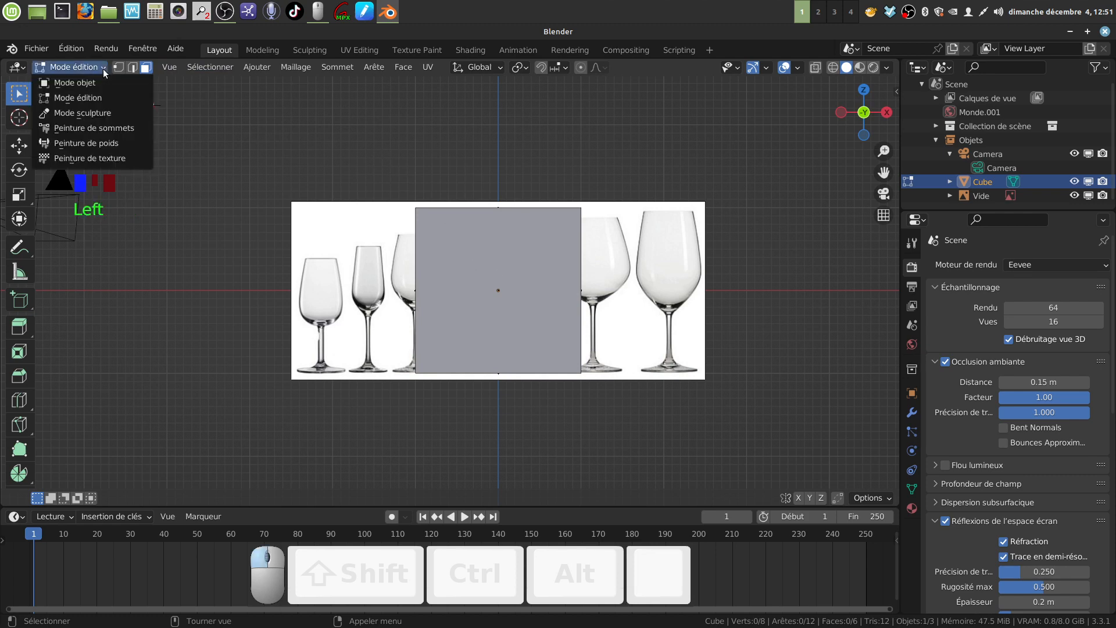
left_click(102, 84)
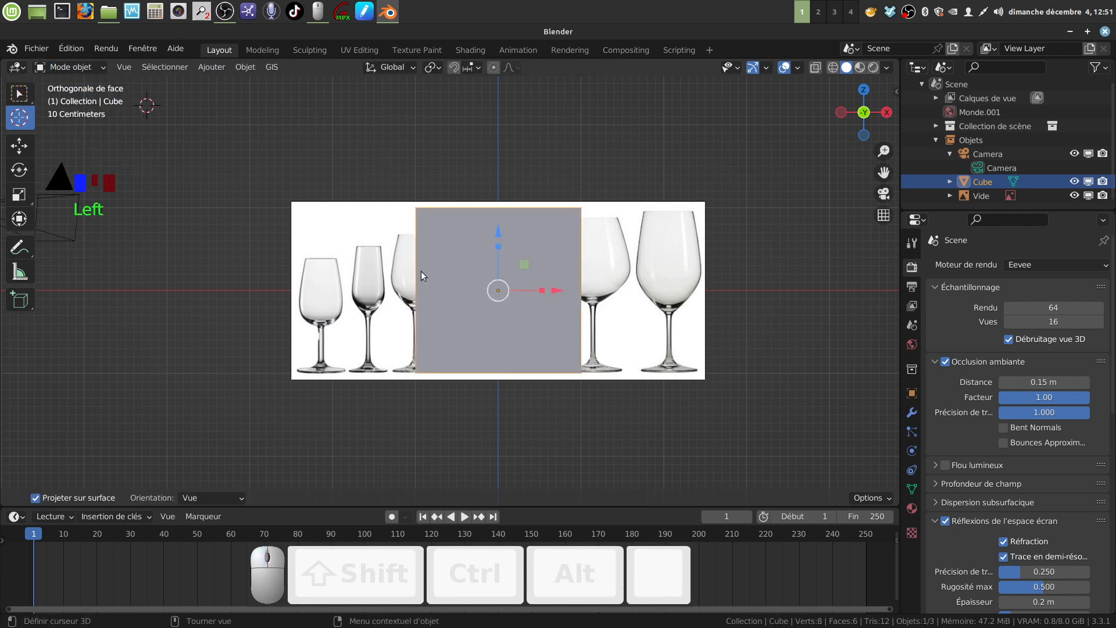
left_click(455, 270)
left_click(242, 166)
left_click(18, 93)
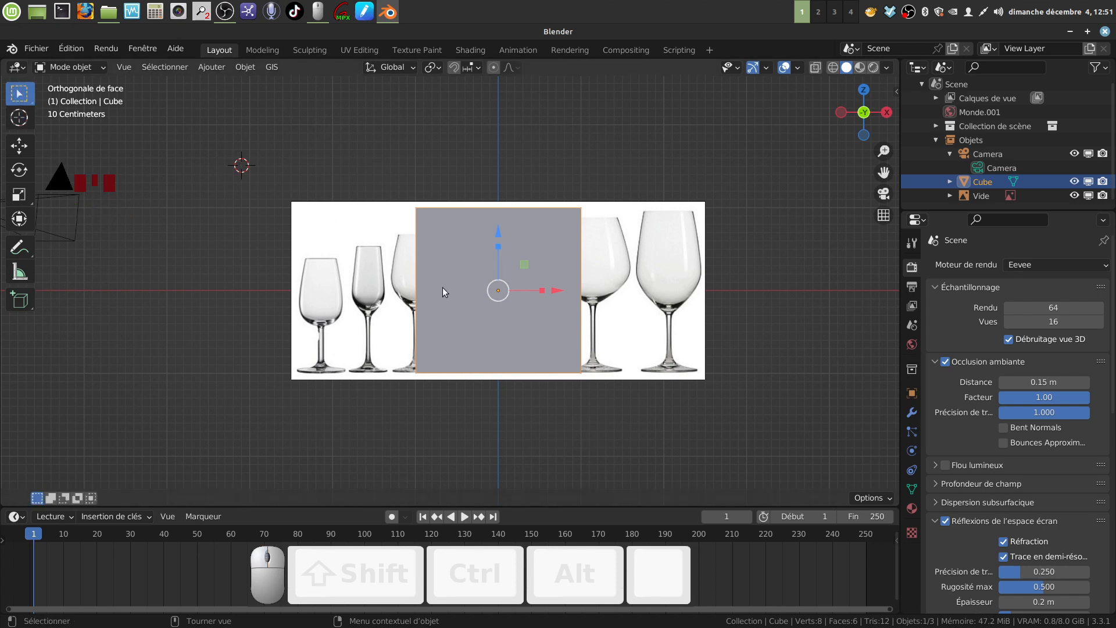
key("x")
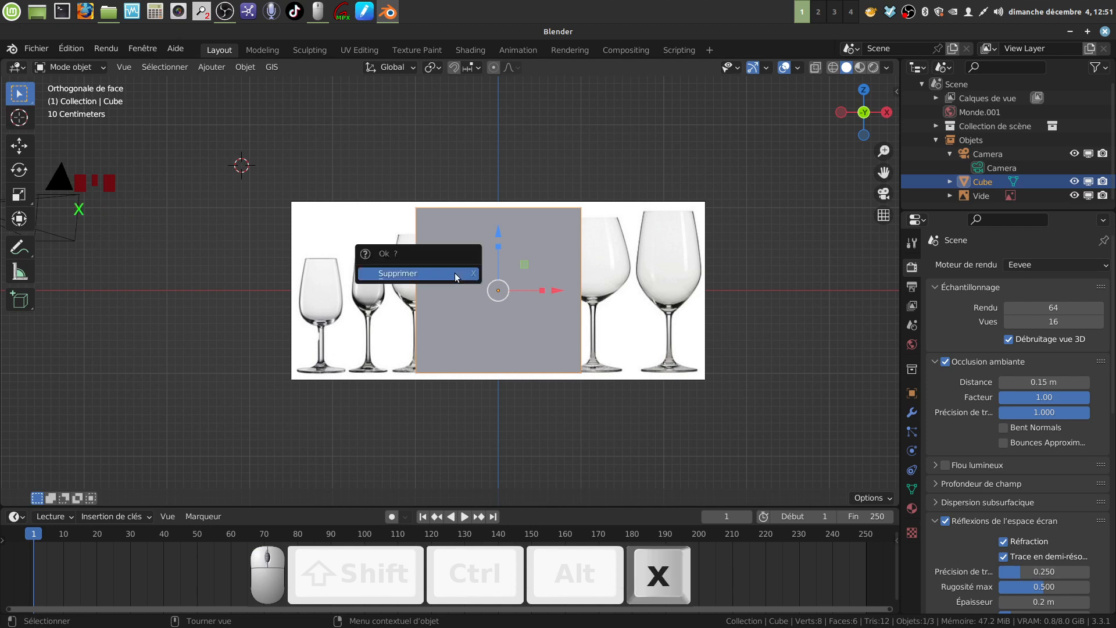
left_click(454, 273)
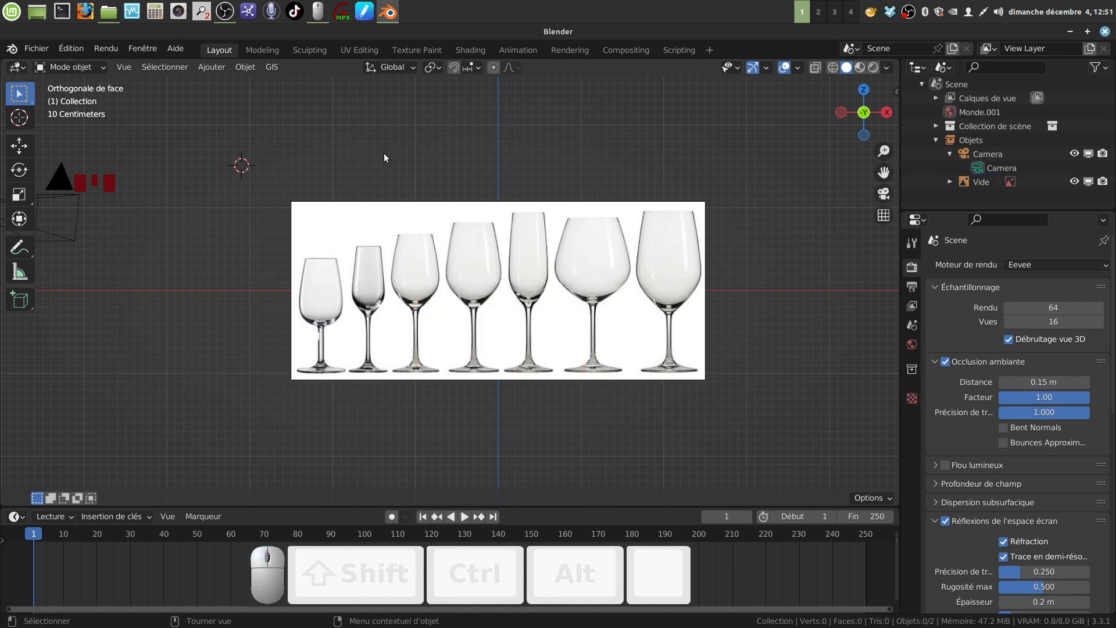
Snap the 3D cursor back to the world origin
key("shift")
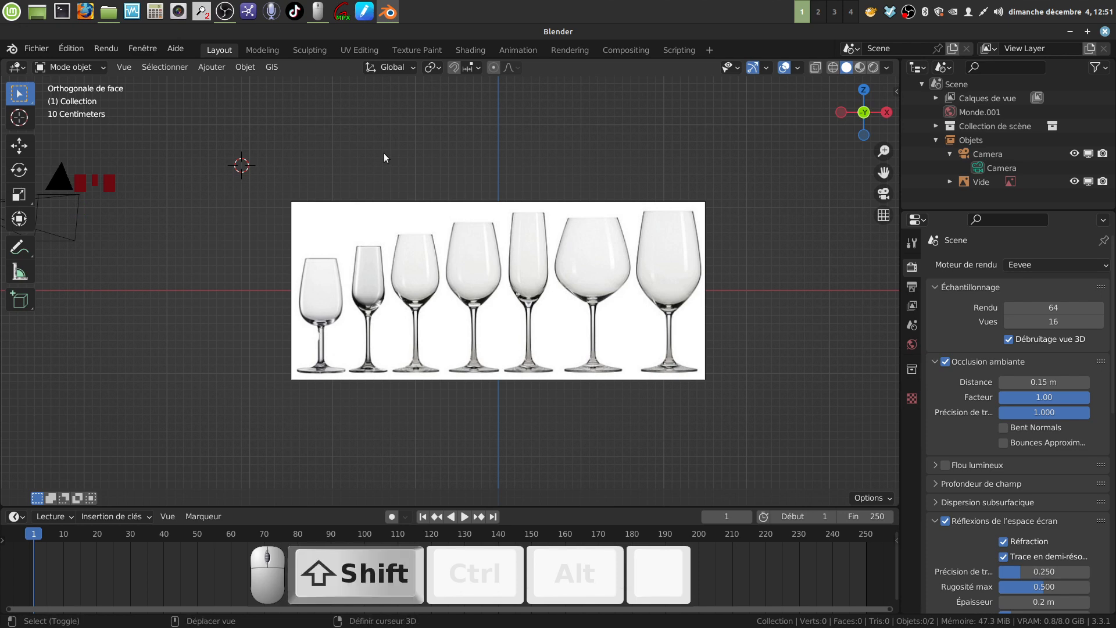
key("shift+s")
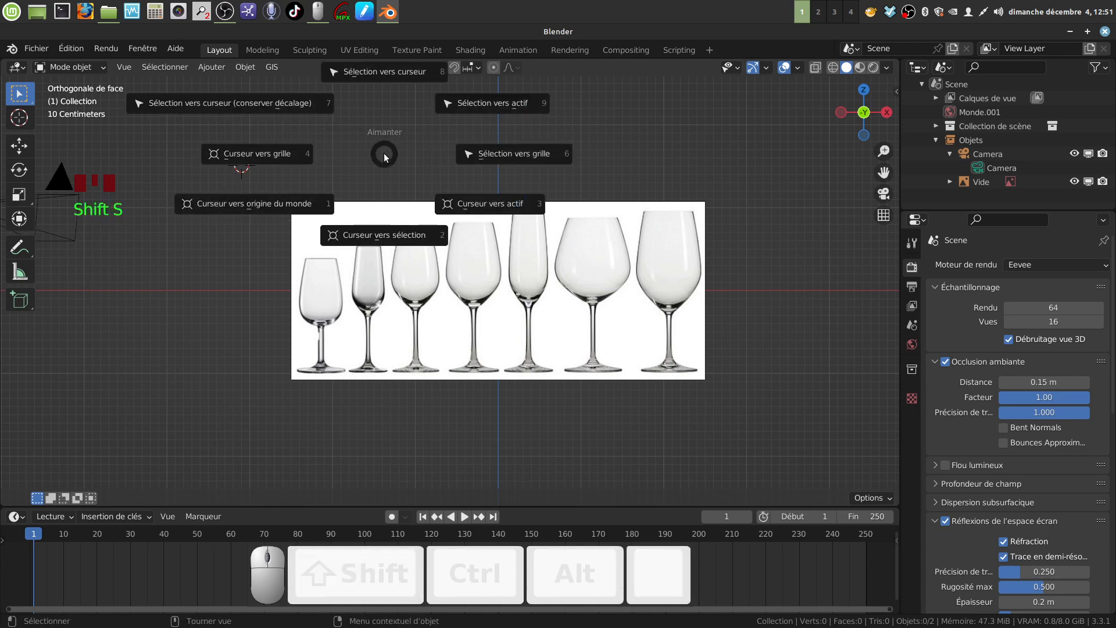
left_click(277, 208)
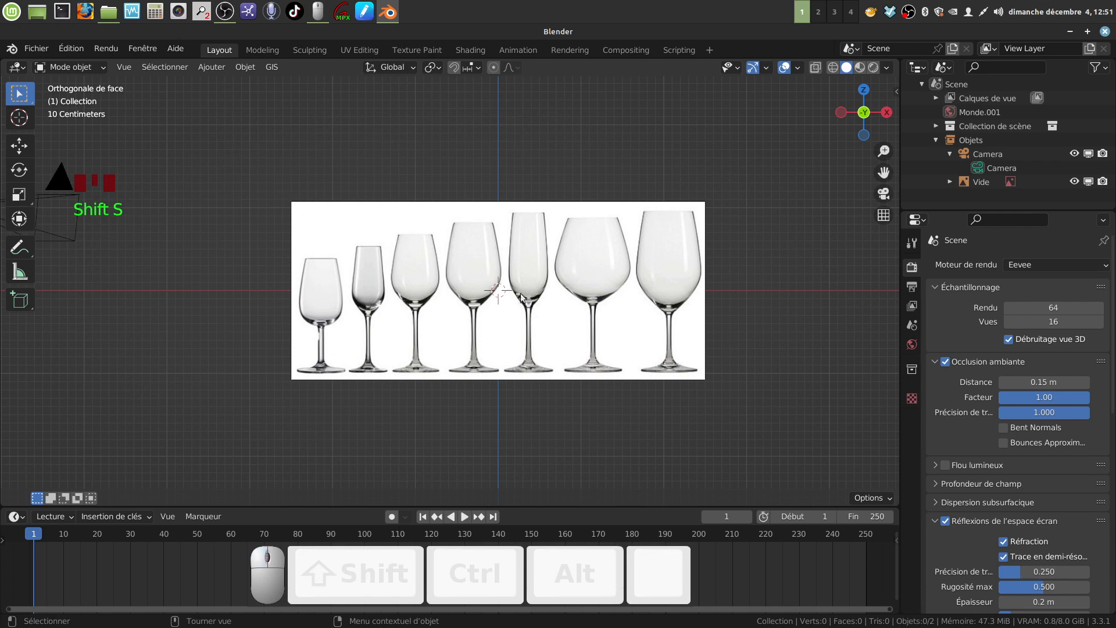
scroll(707, 365, "down", 2)
middle_click_drag(707, 365, 690, 338, "shift")
scroll(693, 405, "up", 3)
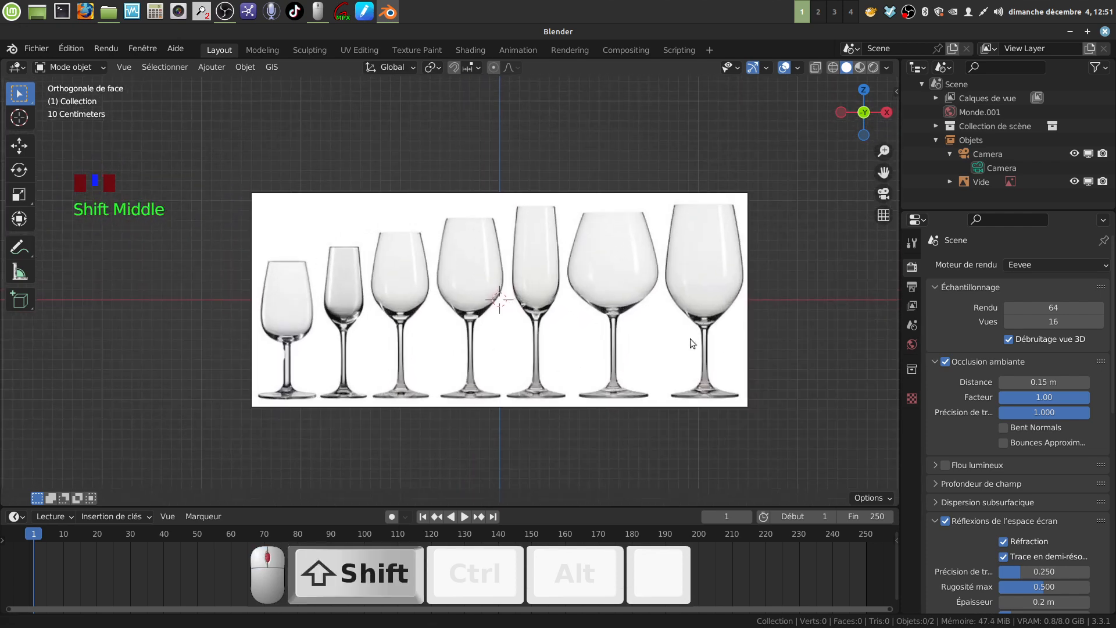
Select the reference image and move it along the X axis until the last, tallest-bowled glass is centred on the world origin
scroll(690, 338, "down", 2)
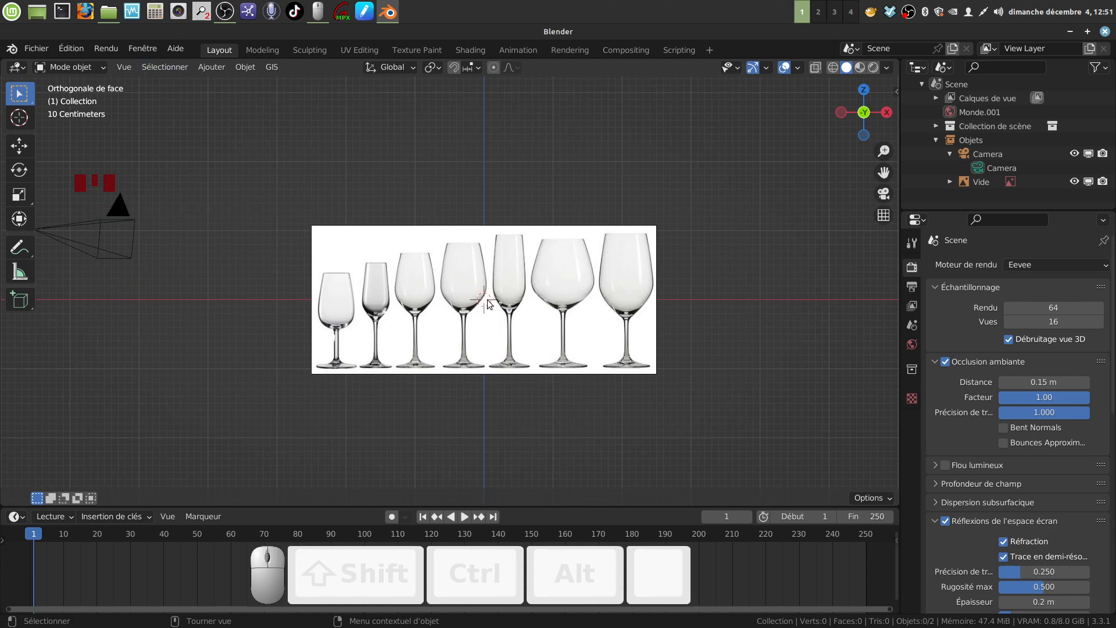
scroll(546, 313, "up", 1)
middle_click_drag(546, 313, 499, 287, "shift")
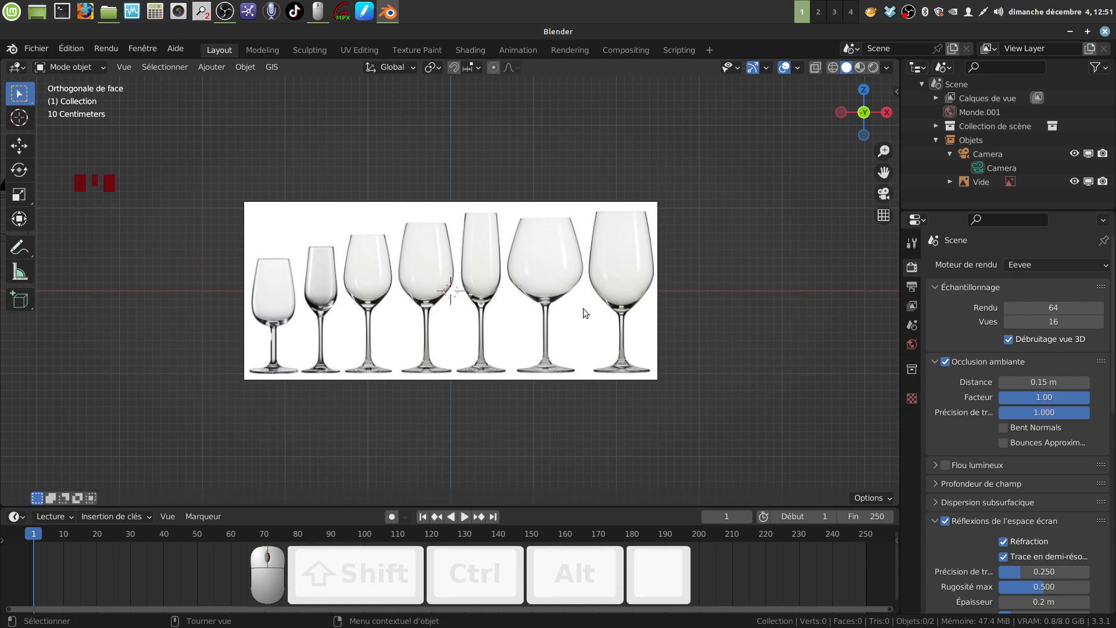
left_click(627, 304)
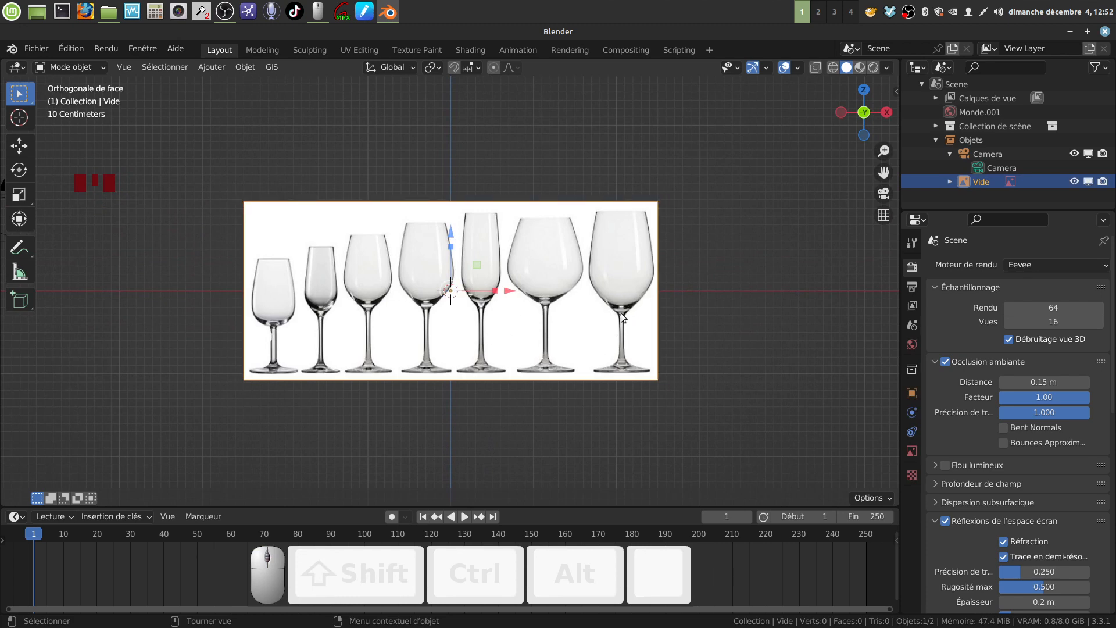
left_click_drag(511, 291, 334, 286)
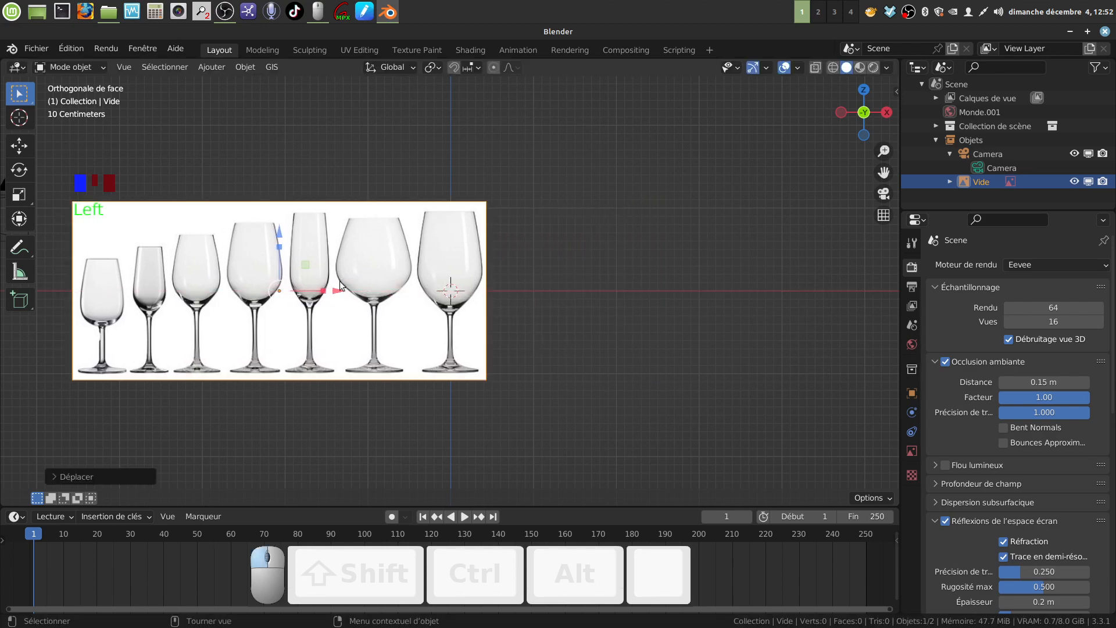
Raise the reference image along the Z axis until the world origin lies on the lower stem of the last glass
scroll(466, 358, "up", 4)
middle_click_drag(466, 358, 490, 248, "shift")
scroll(491, 248, "down", 4)
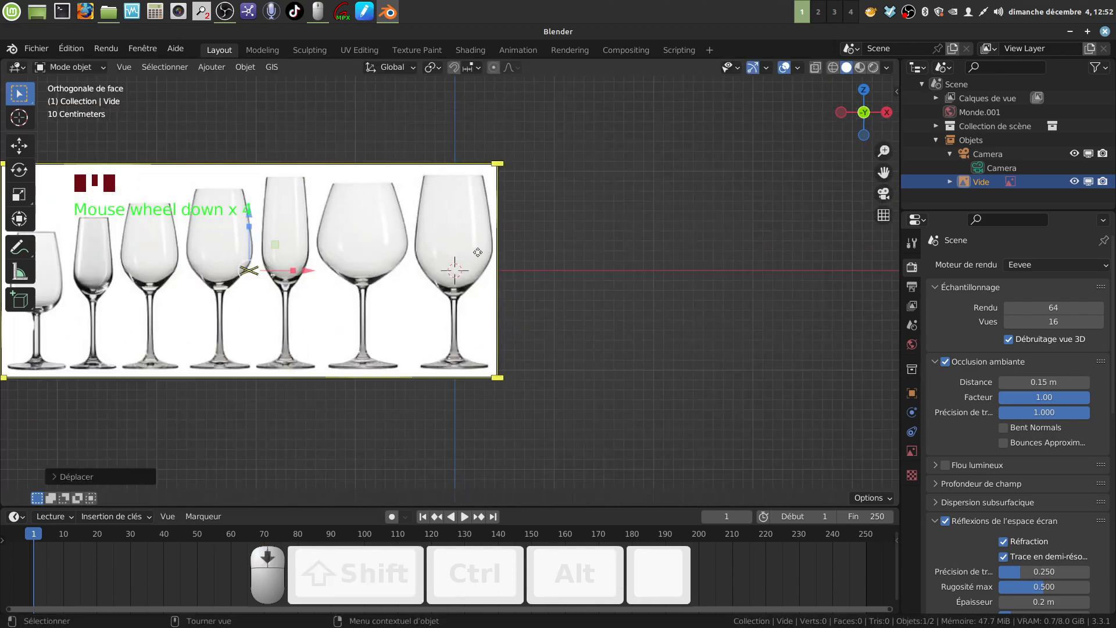
left_click_drag(250, 211, 301, 149)
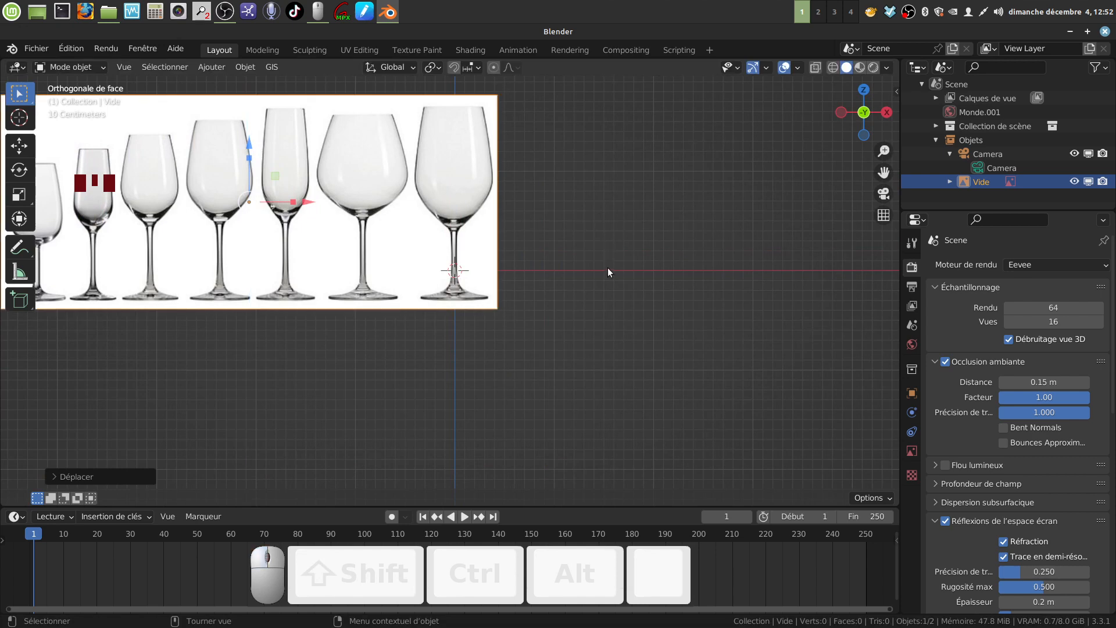
scroll(612, 266, "up", 5)
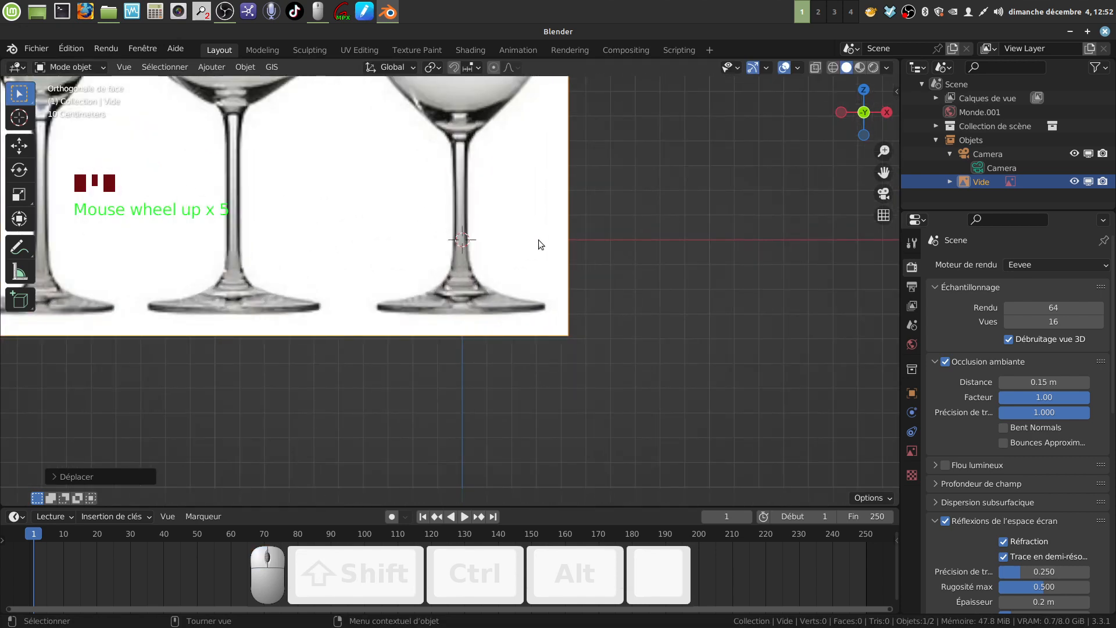
scroll(546, 239, "down", 2)
scroll(591, 244, "up", 2)
scroll(608, 248, "down", 8)
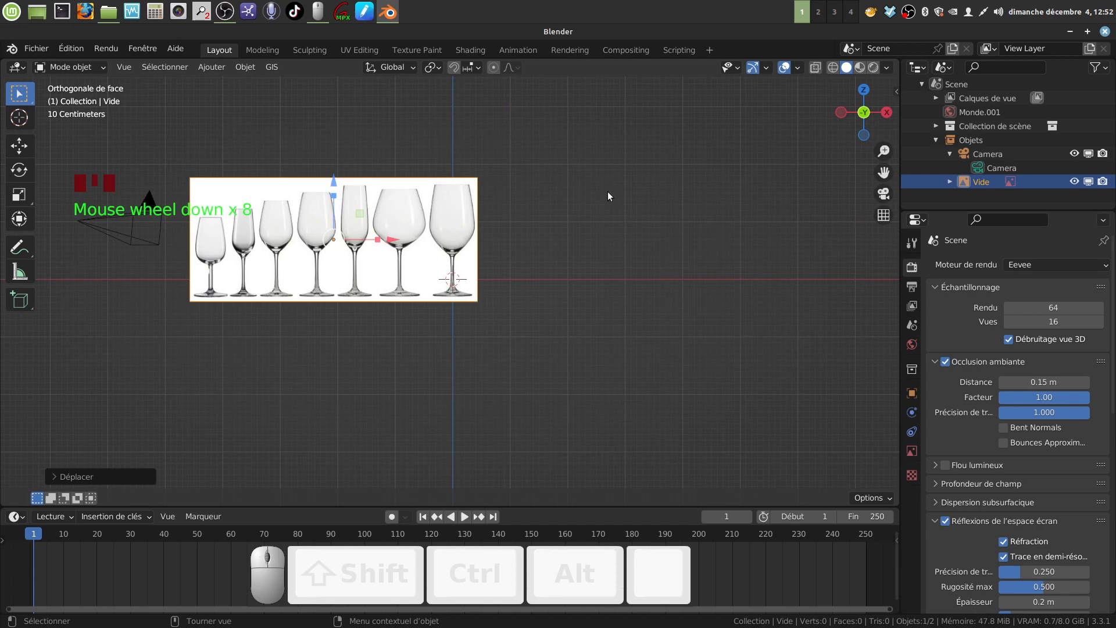
Check the move and scale options for object gizmos in the viewport gizmo settings
middle_click_drag(631, 178, 659, 255, "shift")
scroll(662, 285, "up", 1)
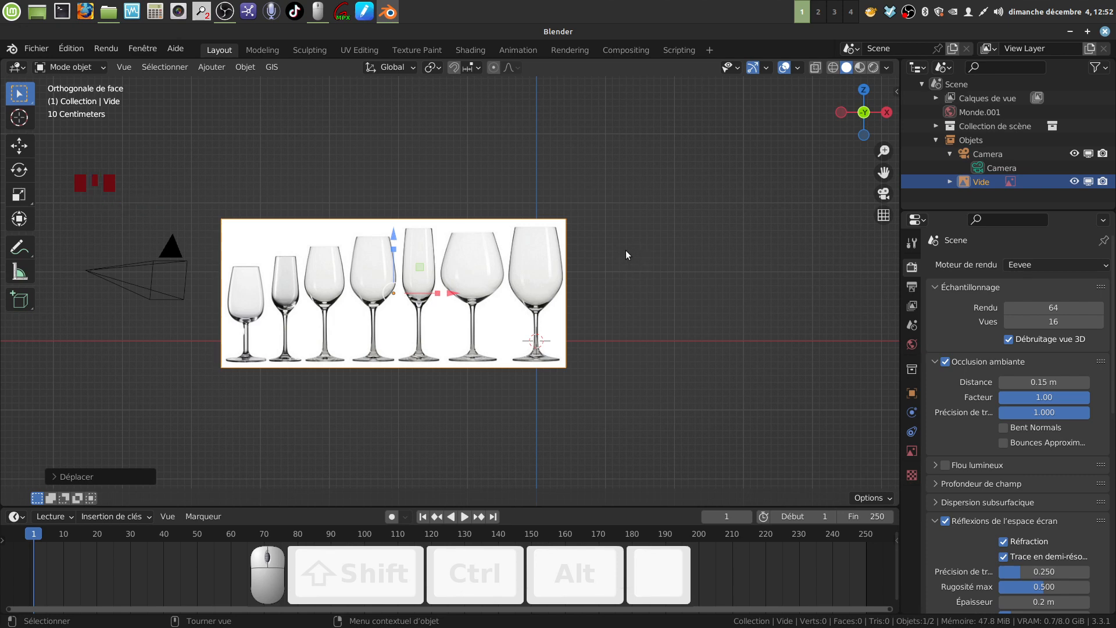
left_click(766, 68)
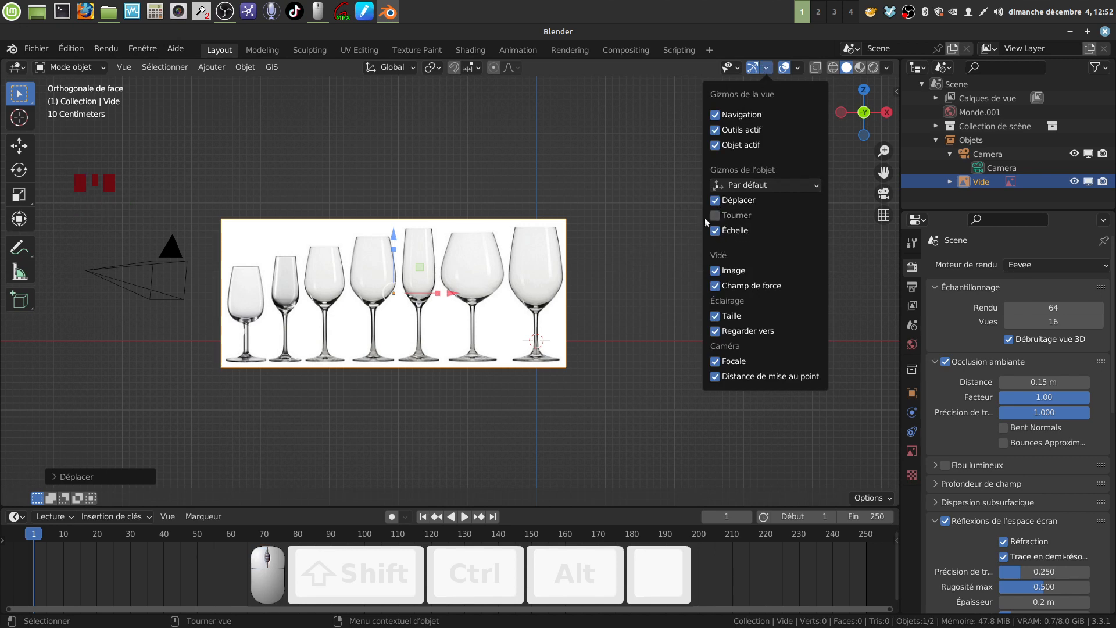
scroll(697, 365, "up", 1)
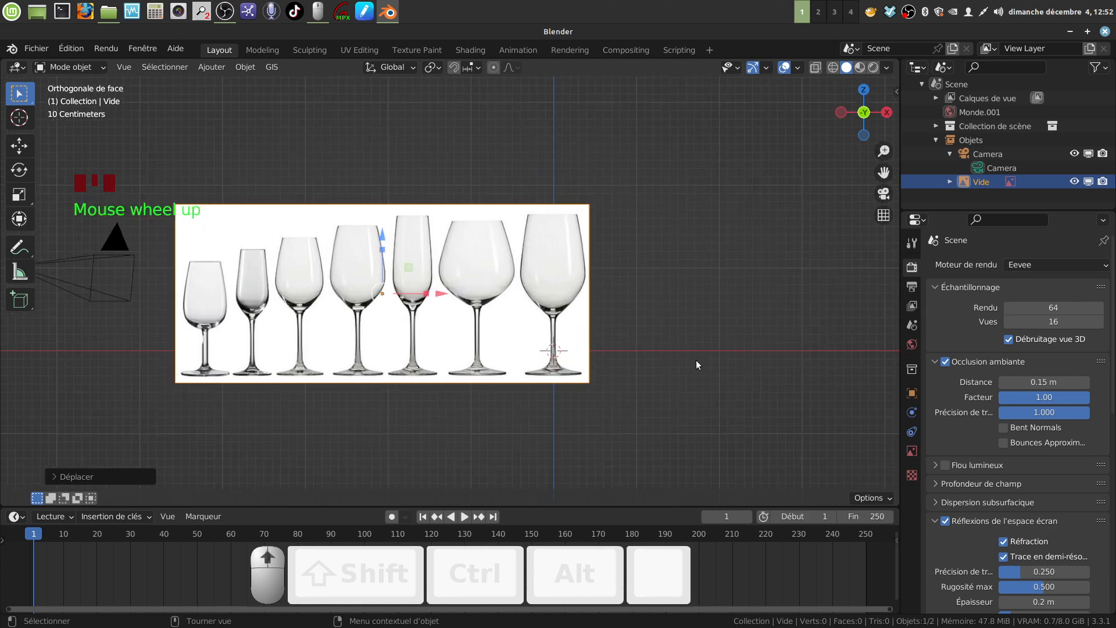
scroll(697, 365, "up", 1)
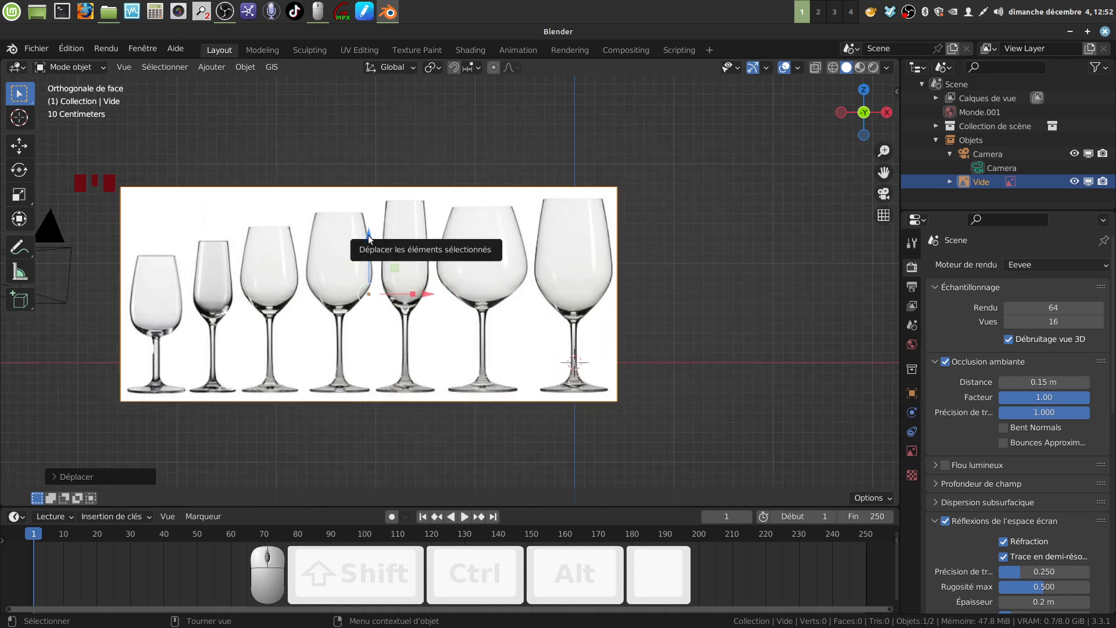
Nudge the reference image slightly along the X axis and the Z axis with axis-constrained moves
left_click_drag(430, 294, 426, 285)
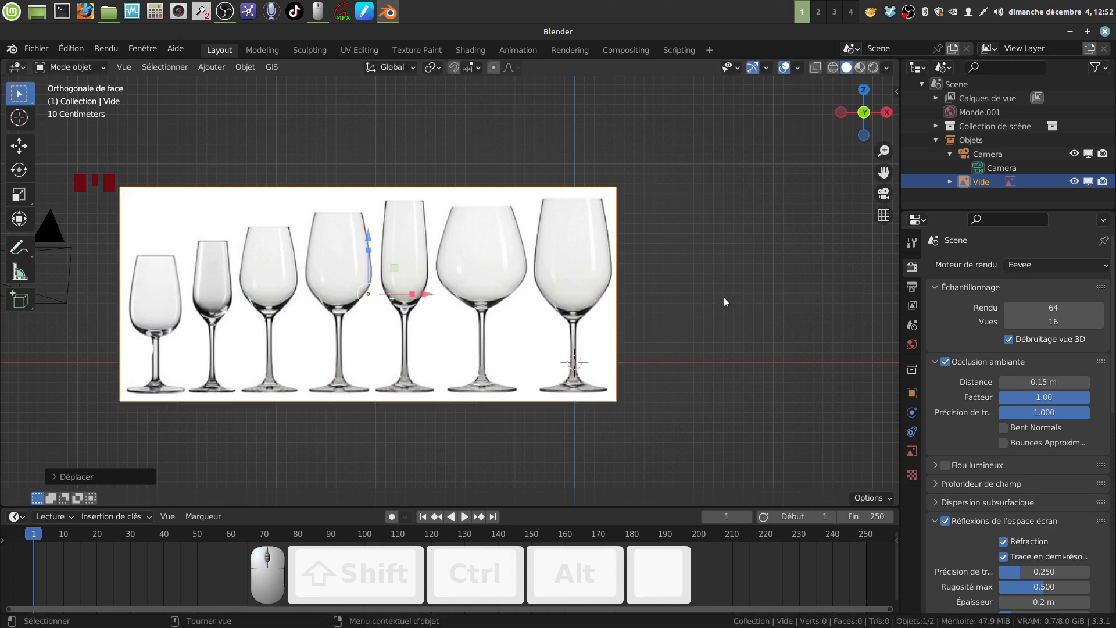
key("g")
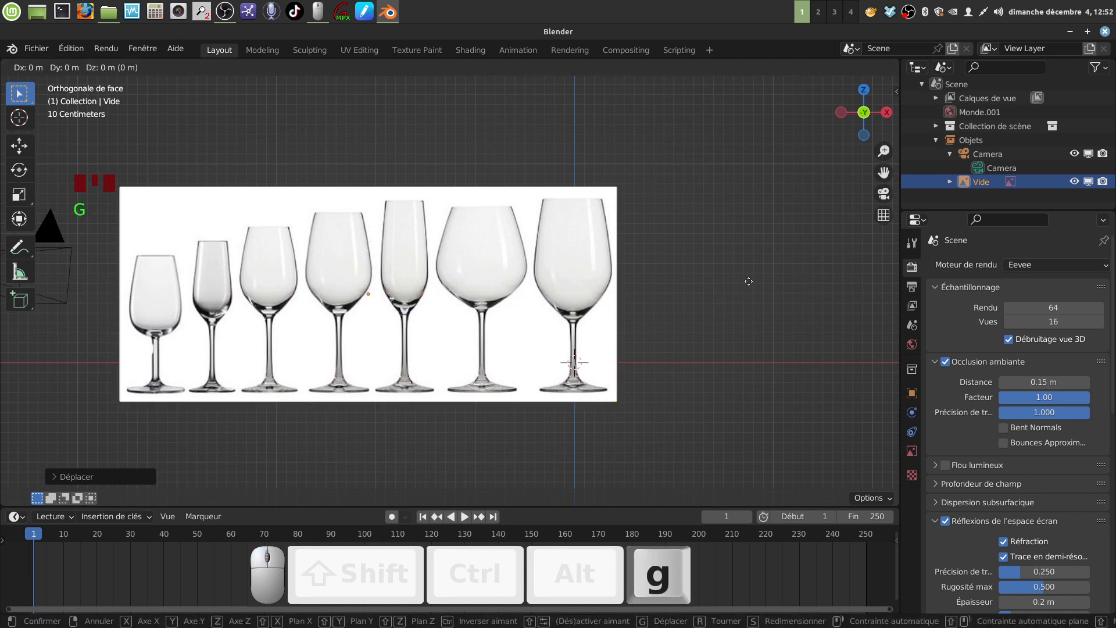
key("x")
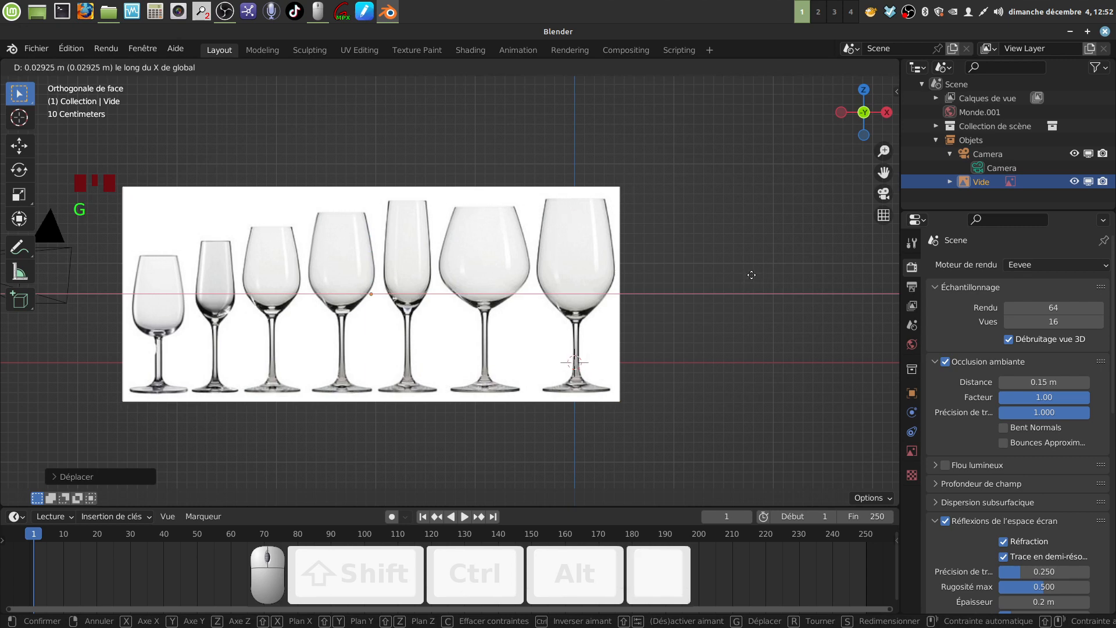
left_click(748, 282)
key("g")
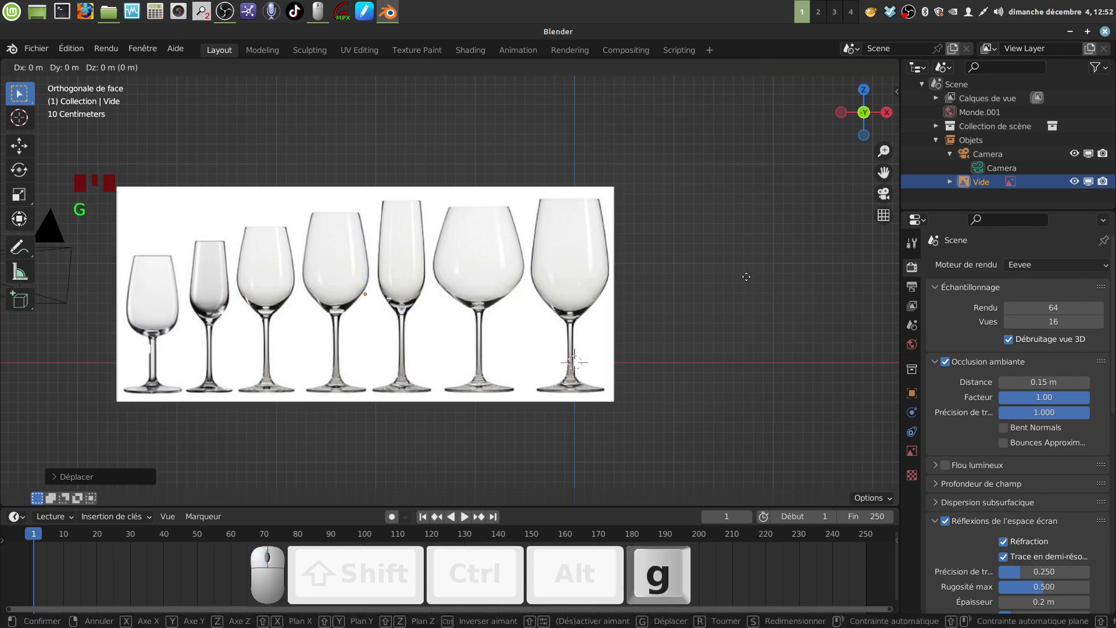
left_click(746, 277)
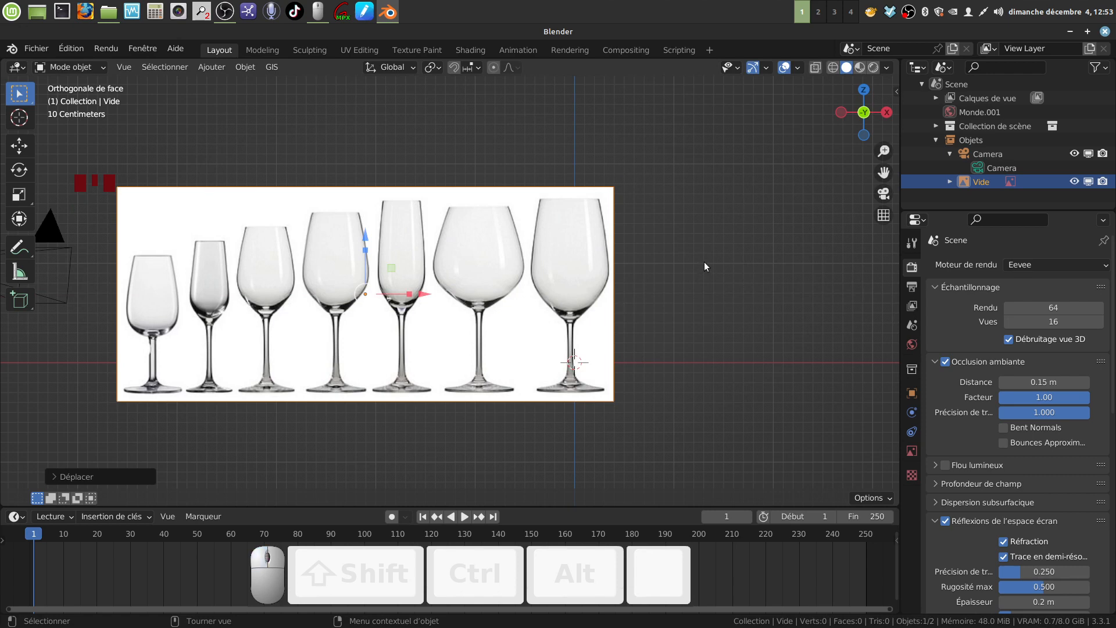
key("g")
key("z")
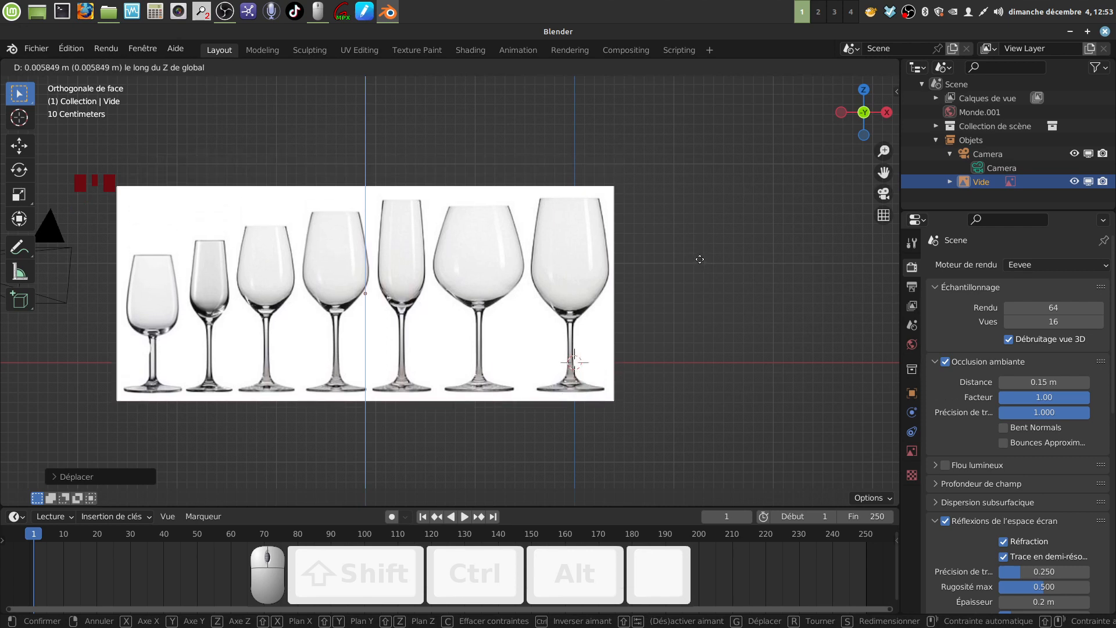
left_click(699, 288)
Move the reference image about 0.043 m along X so the last glass's stem is centred on the 3D cursor
scroll(710, 369, "up", 4)
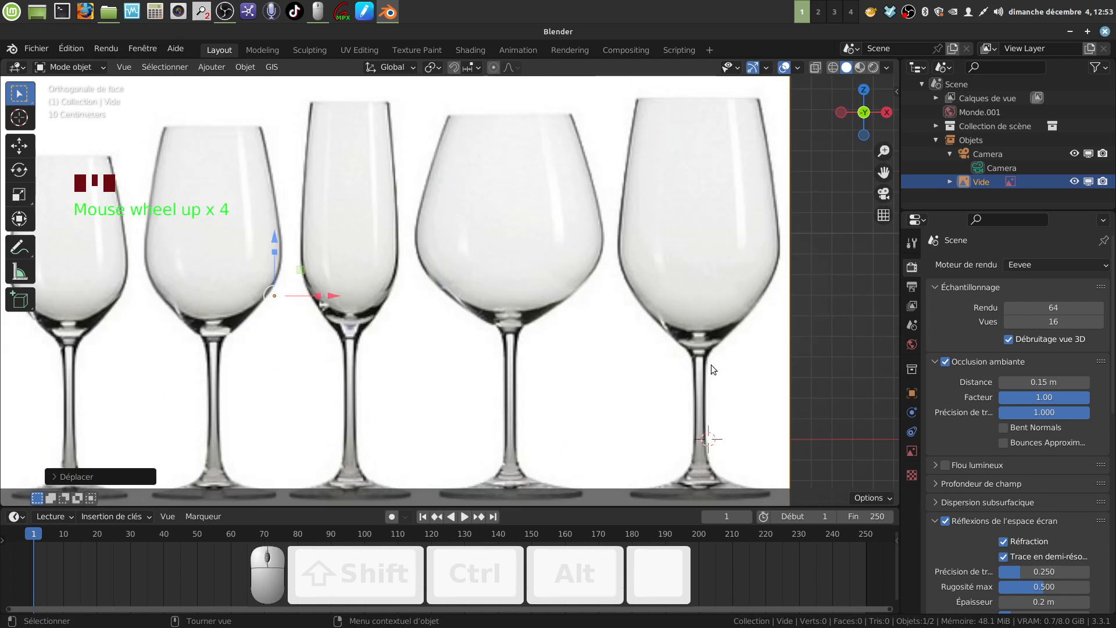
middle_click_drag(749, 372, 543, 266, "shift")
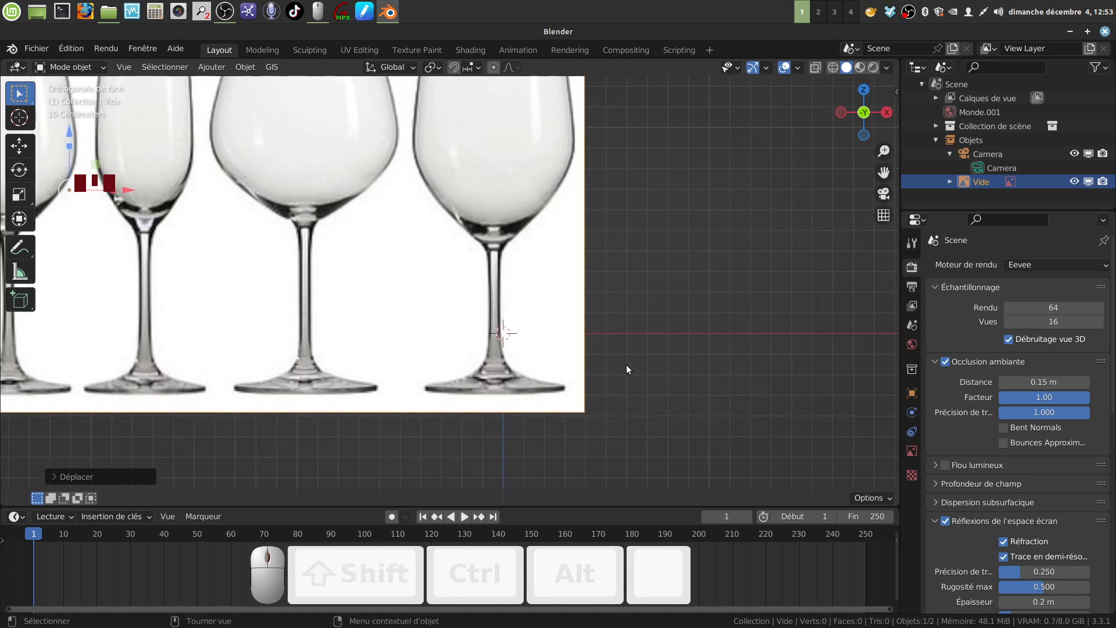
scroll(626, 364, "up", 2)
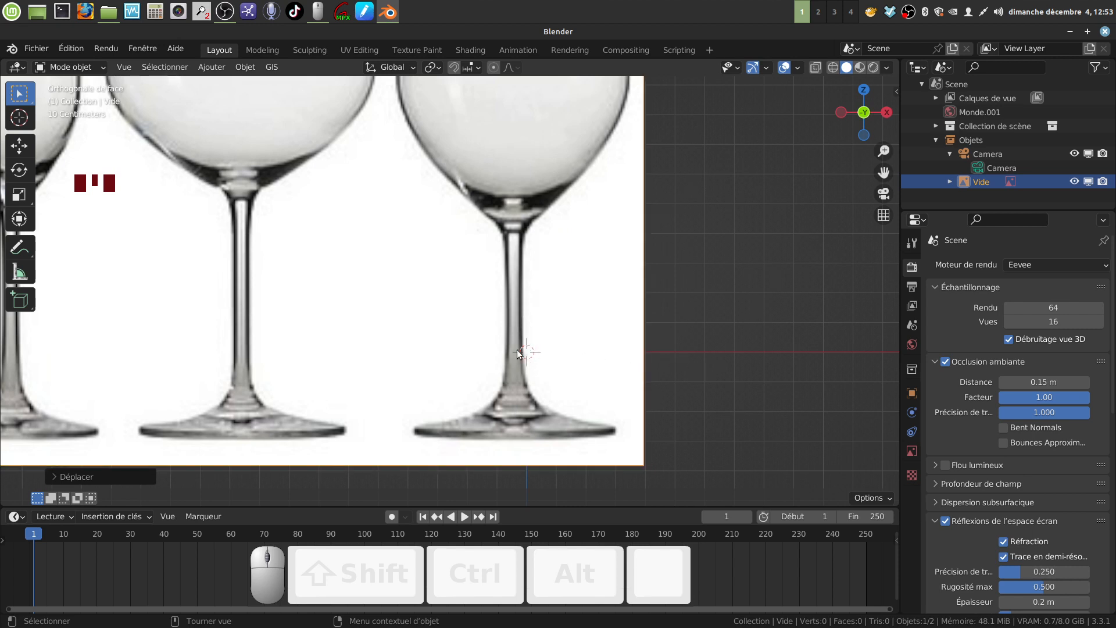
key("g")
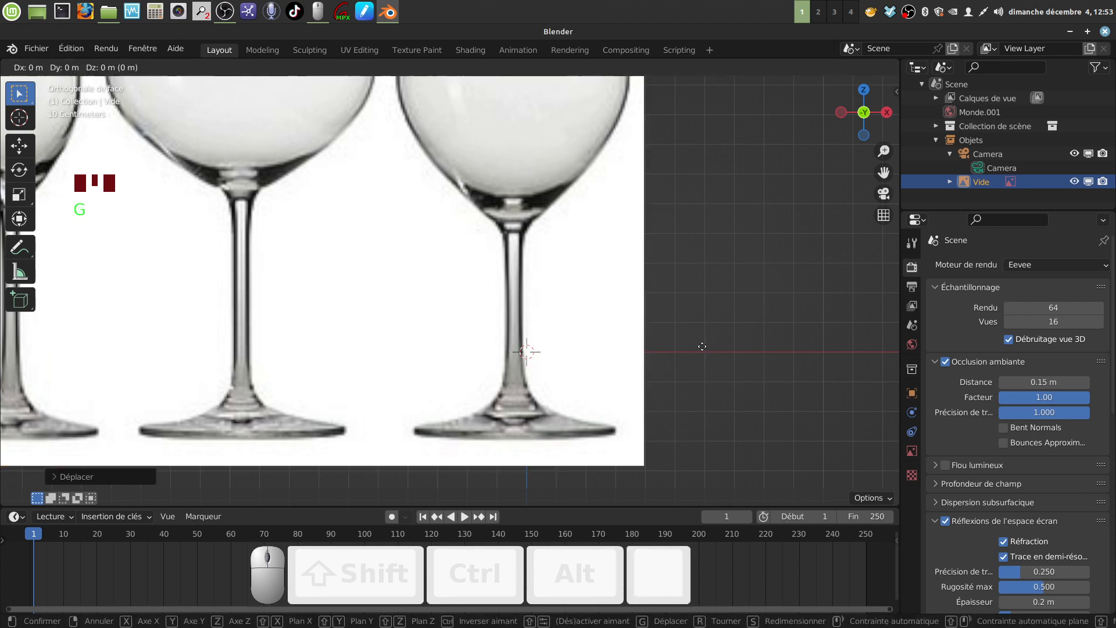
key("x")
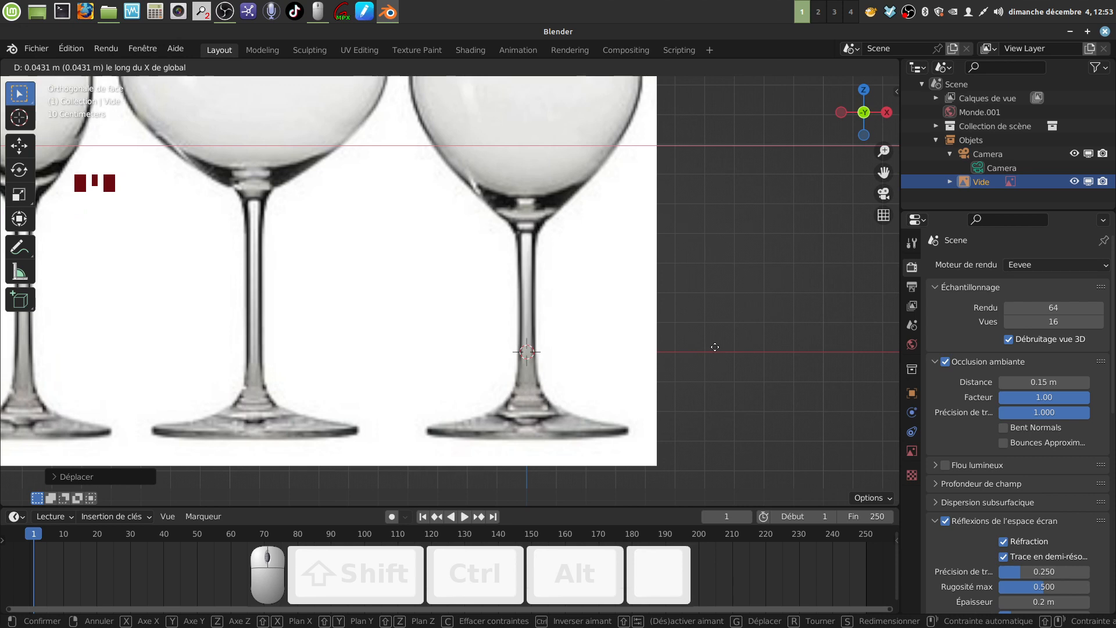
left_click(715, 347)
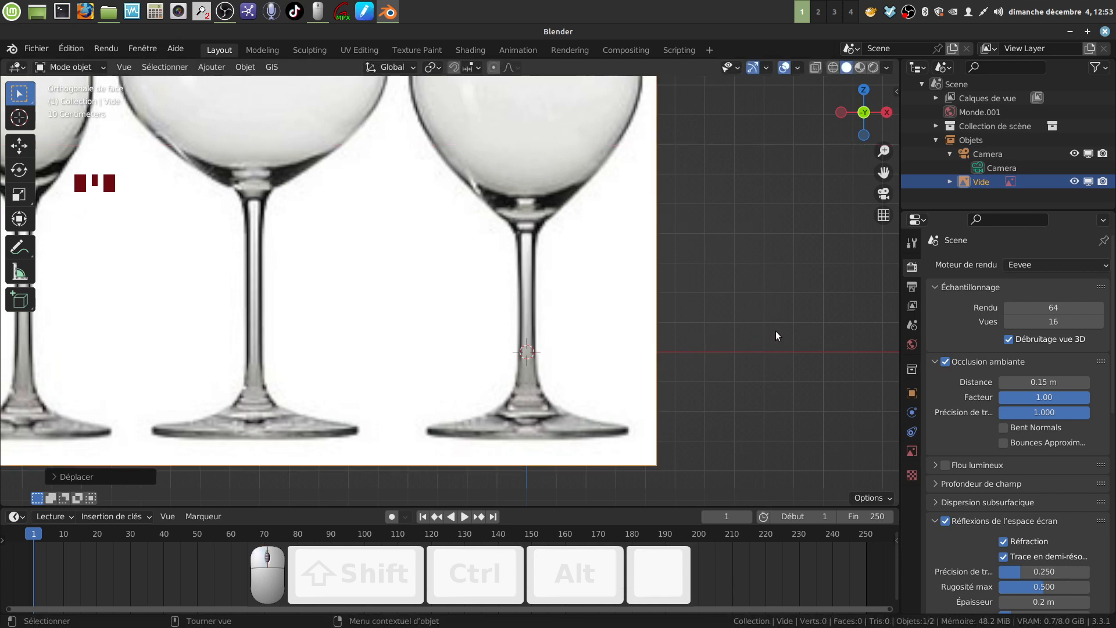
key("g")
key("x")
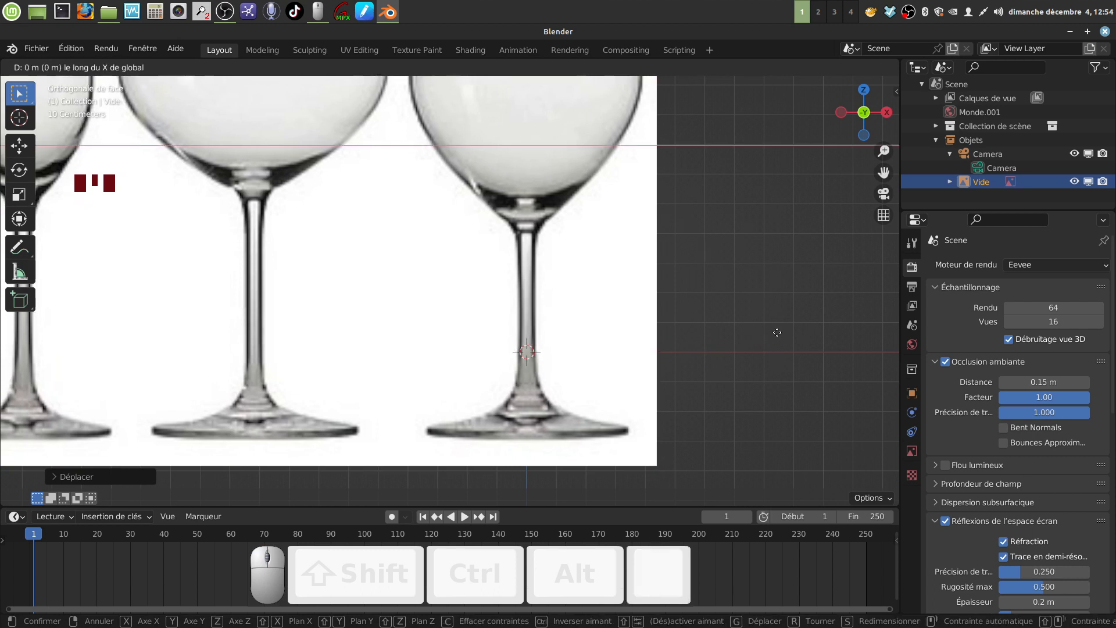
left_click(776, 332)
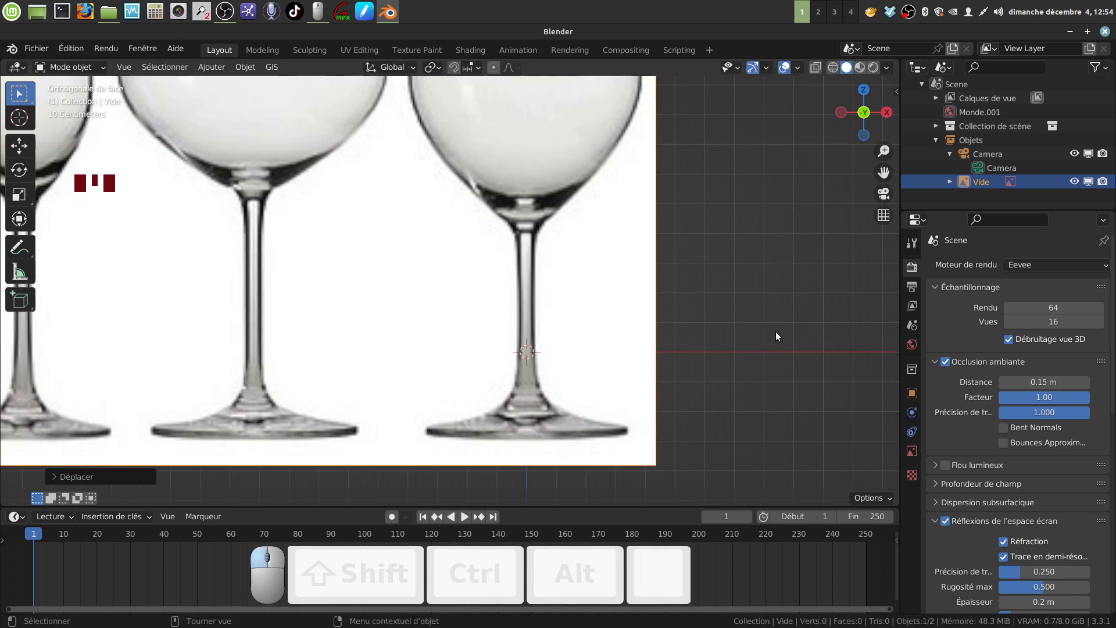
Move the reference image up about 0.27 m along Z so the last glass's base sits at the world origin
scroll(745, 324, "down", 2)
middle_click_drag(675, 369, 675, 325, "shift")
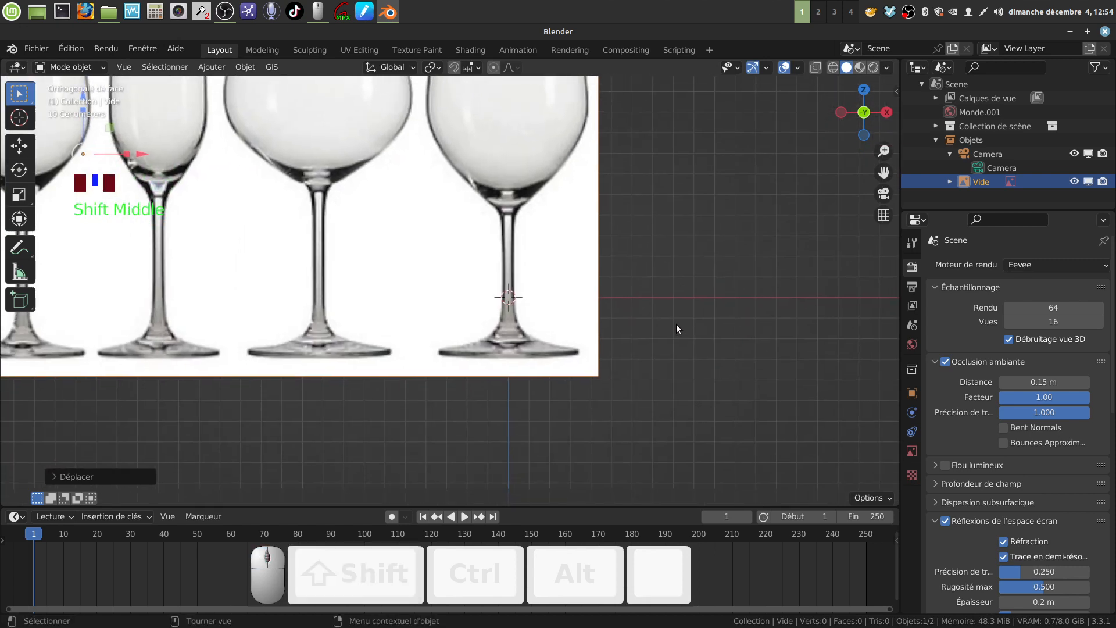
key("g")
key("z")
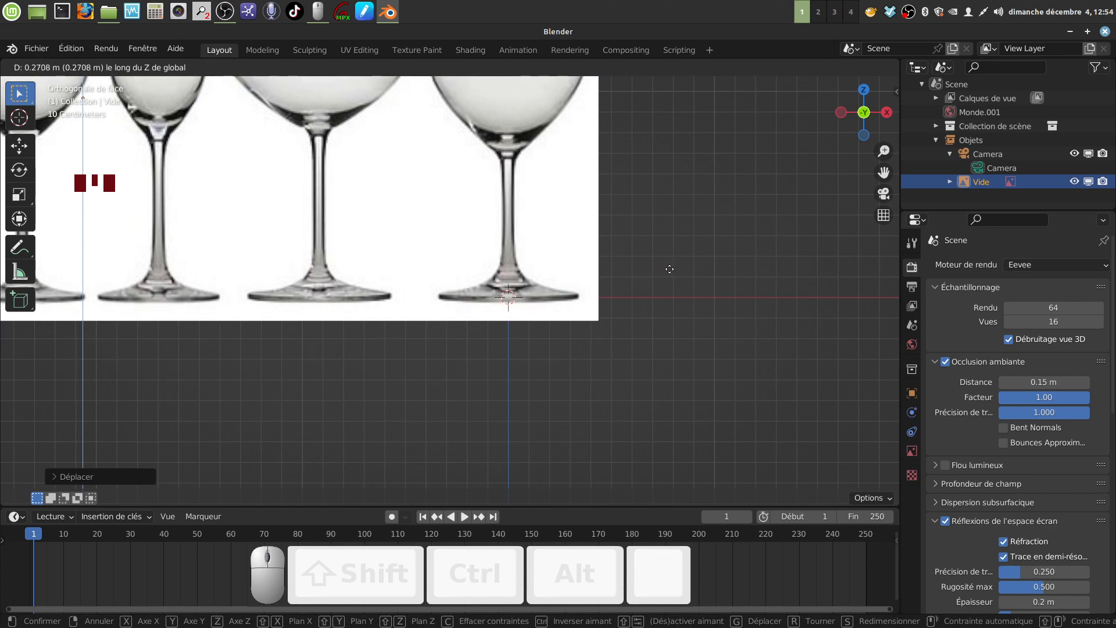
left_click(671, 267)
scroll(663, 369, "up", 4)
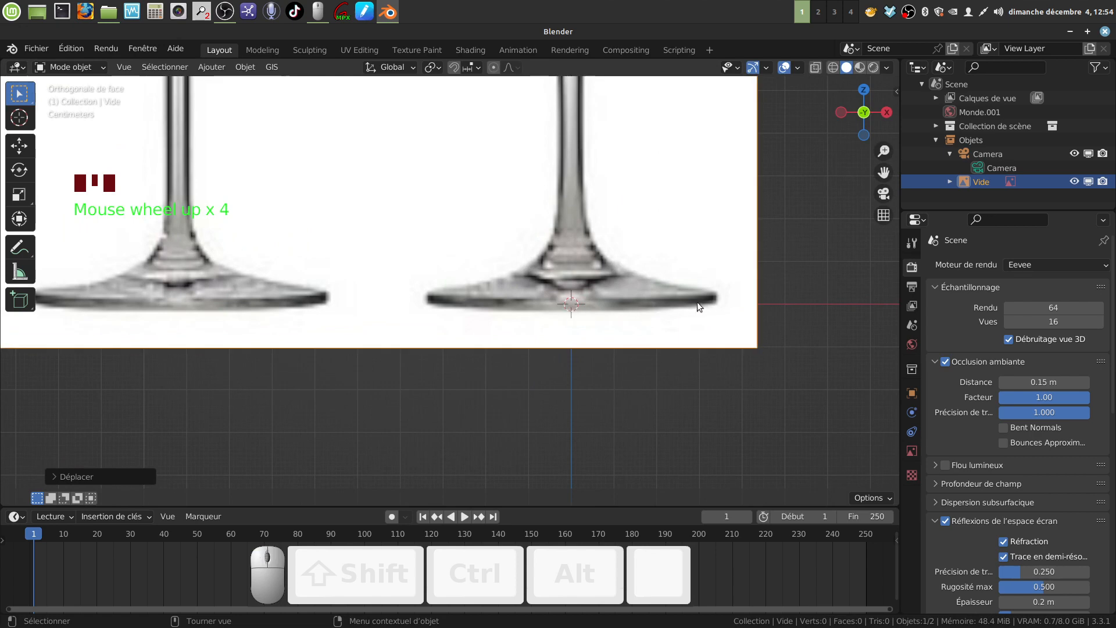
scroll(698, 326, "down", 8)
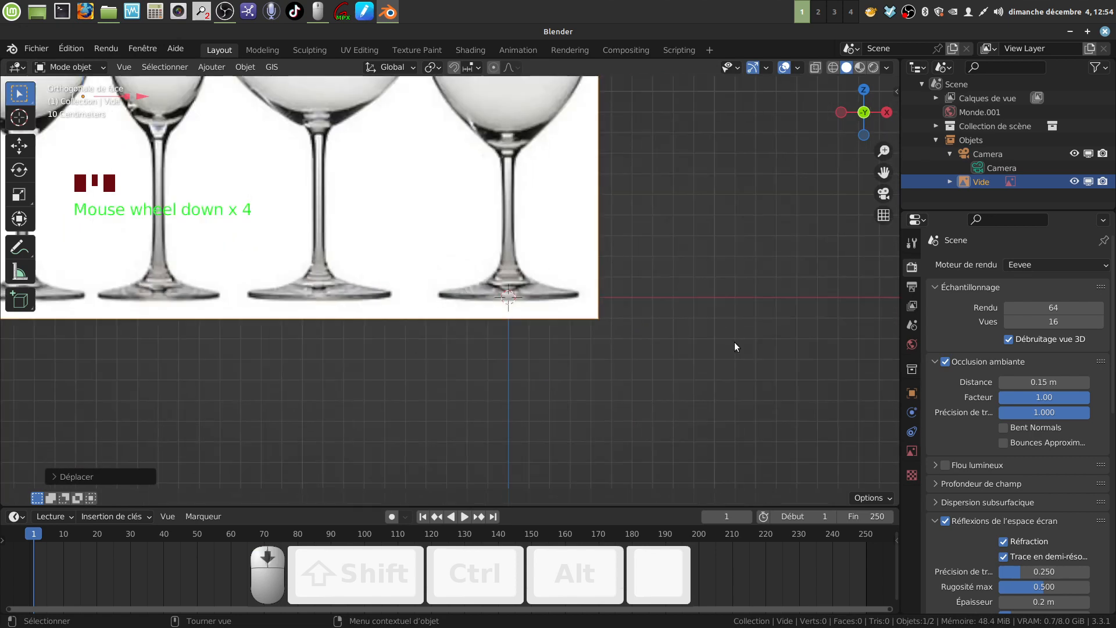
middle_click_drag(675, 302, 692, 342, "shift")
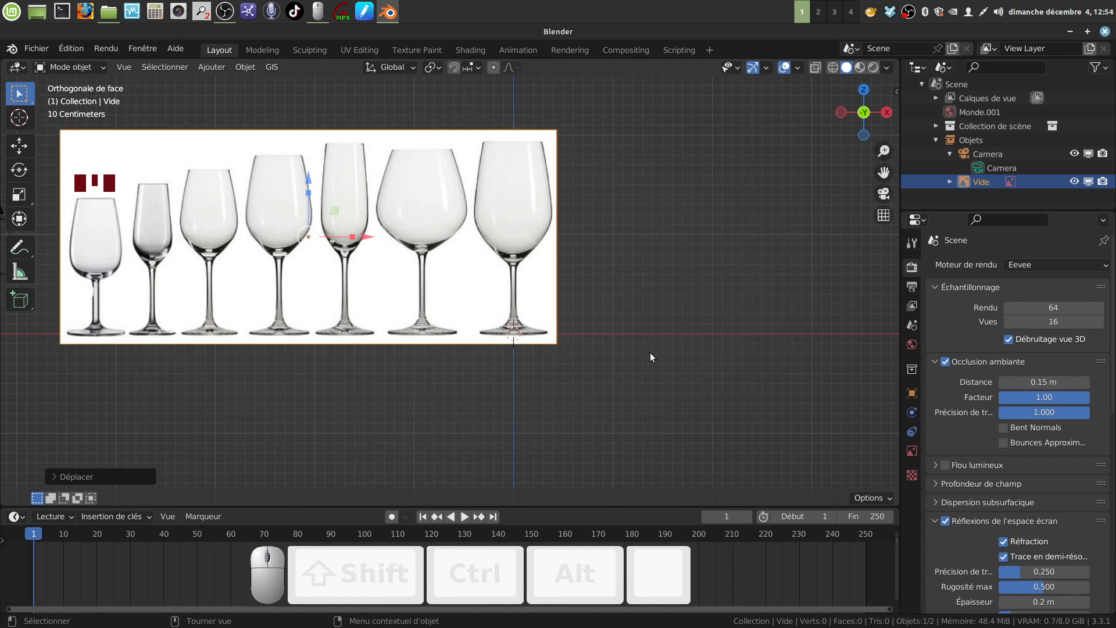
Add a single-vertex mesh at the world origin under the last glass and switch to vertex selection
scroll(642, 350, "up", 1)
middle_click_drag(645, 323, 622, 353, "shift")
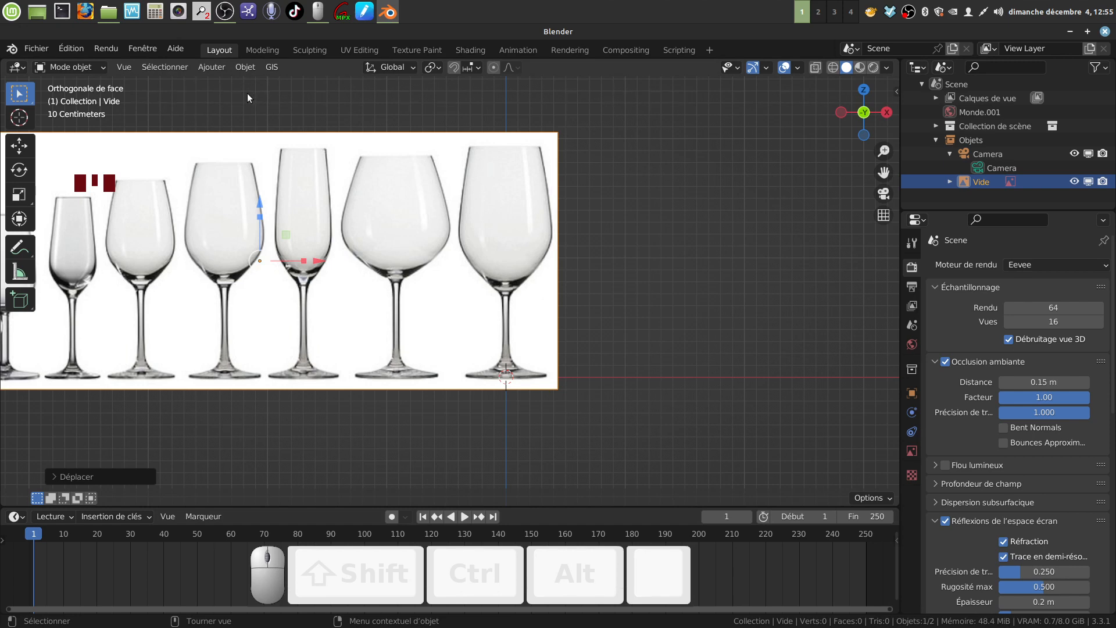
left_click(212, 68)
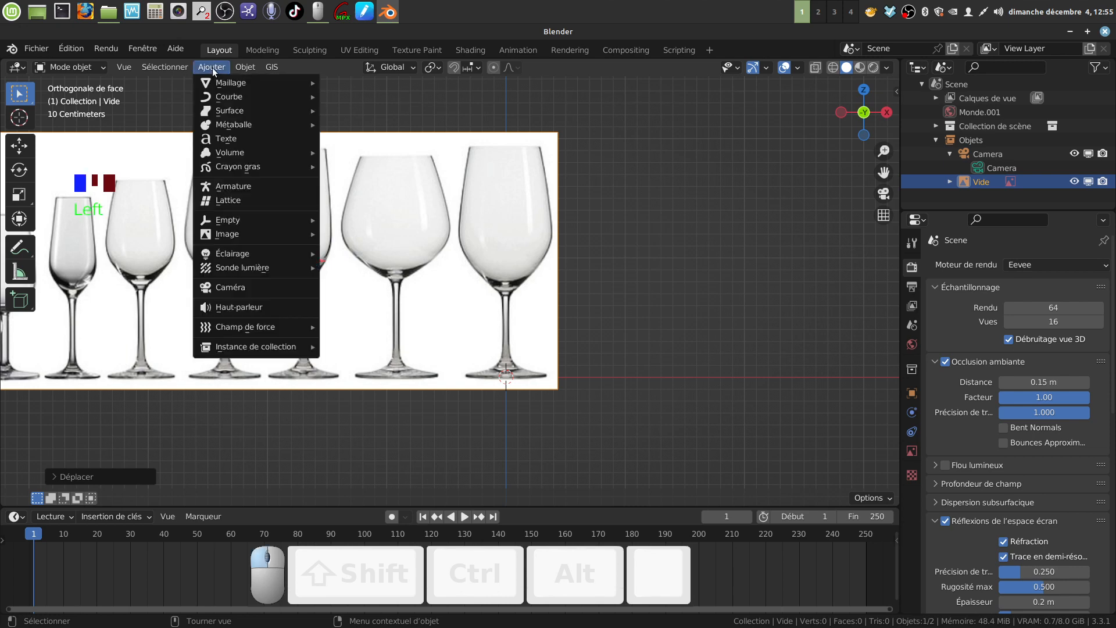
mouse_move(215, 85)
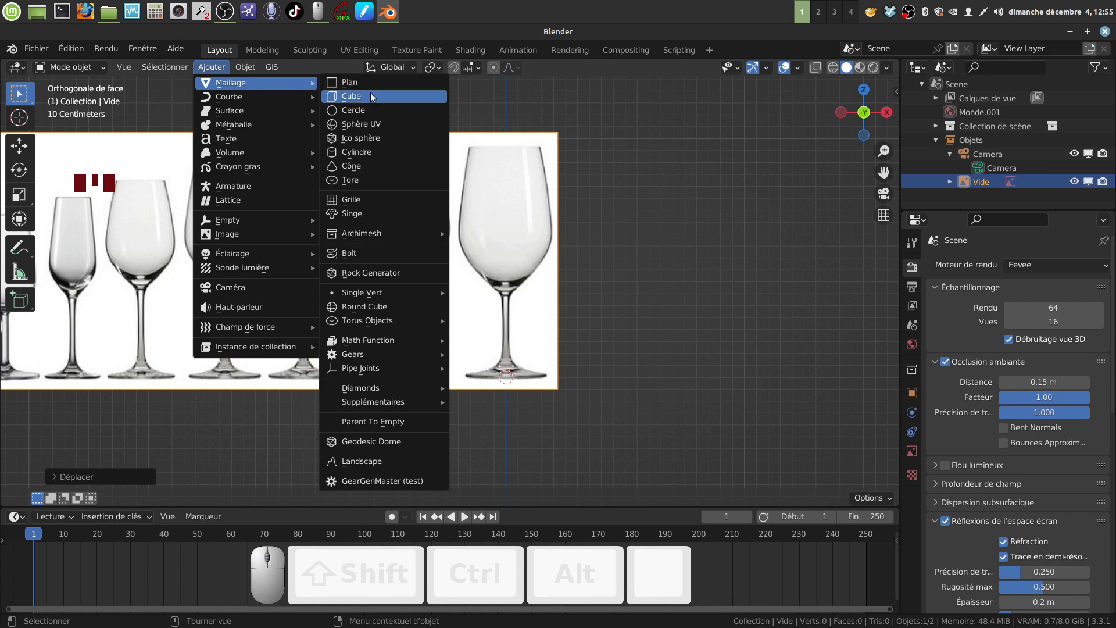
mouse_move(396, 293)
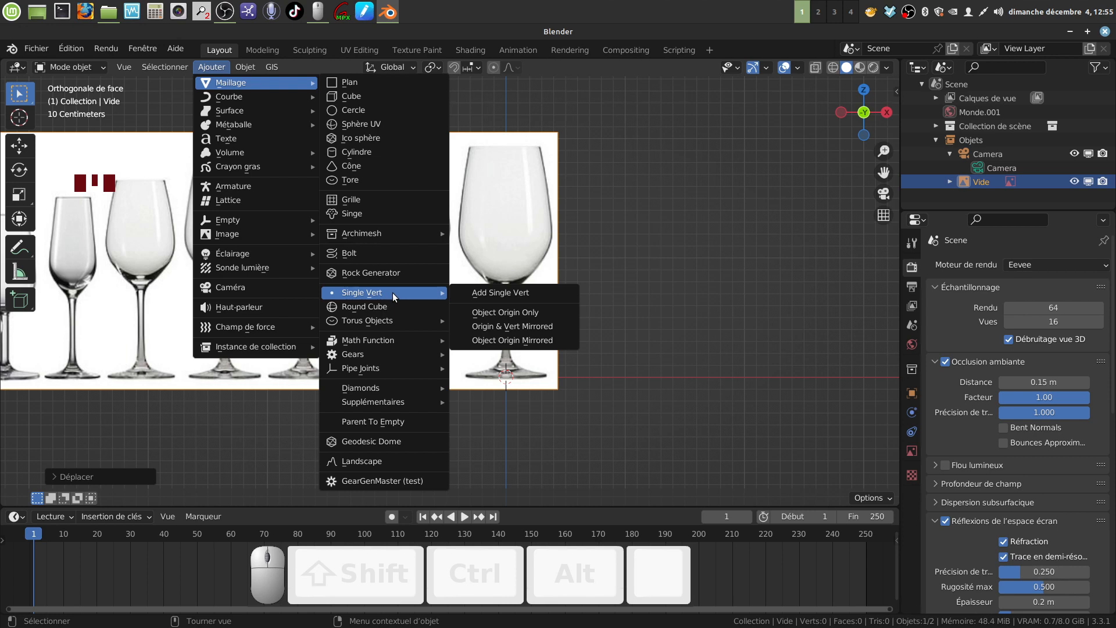
left_click(486, 295)
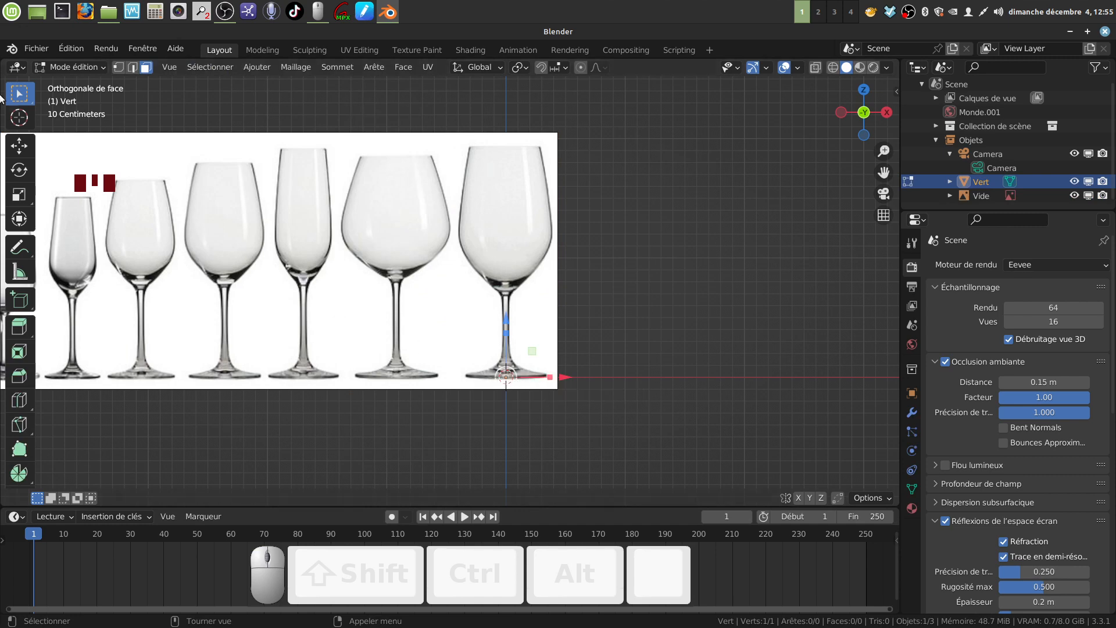
left_click(118, 68)
Extrude the origin vertex about 0.34 m along X to the outer edge of the last glass's foot
scroll(675, 381, "up", 5)
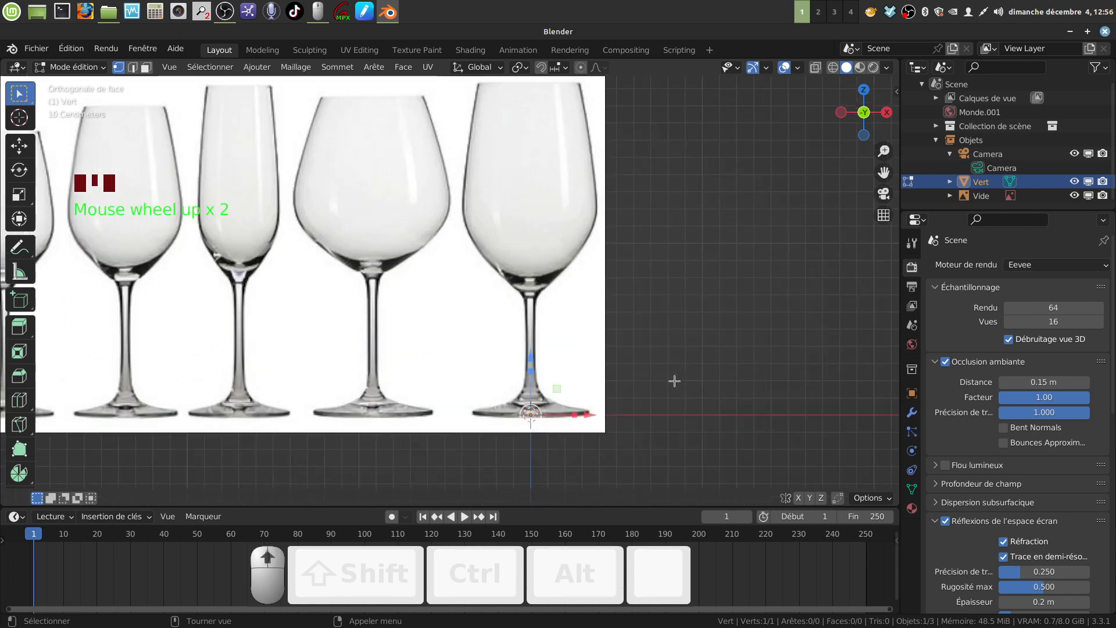
middle_click_drag(715, 411, 648, 309, "shift")
scroll(657, 326, "up", 2)
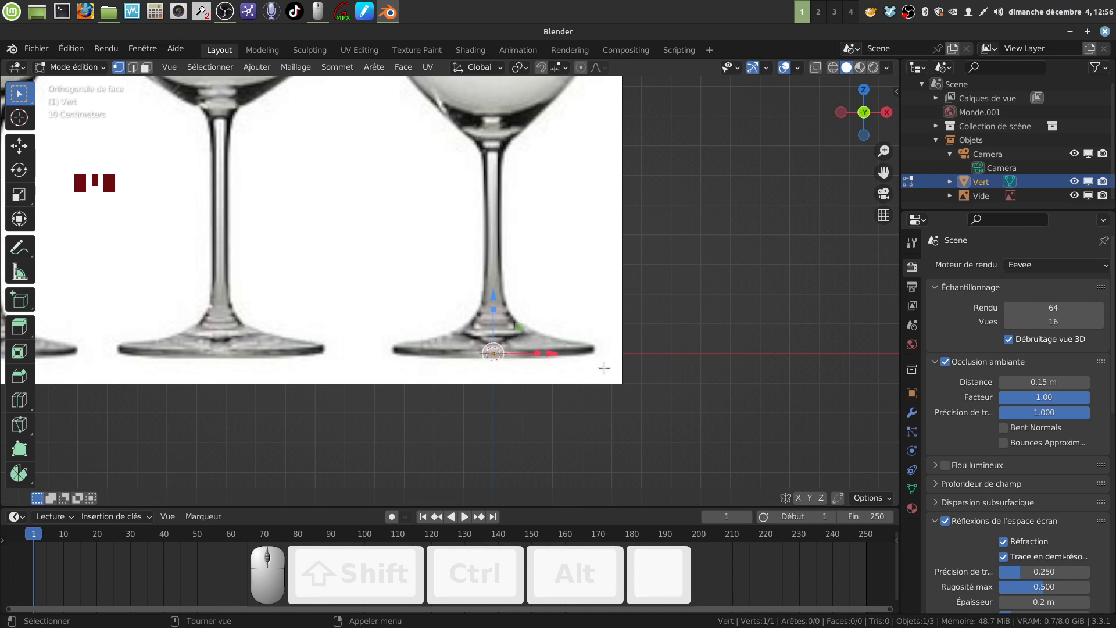
key("e")
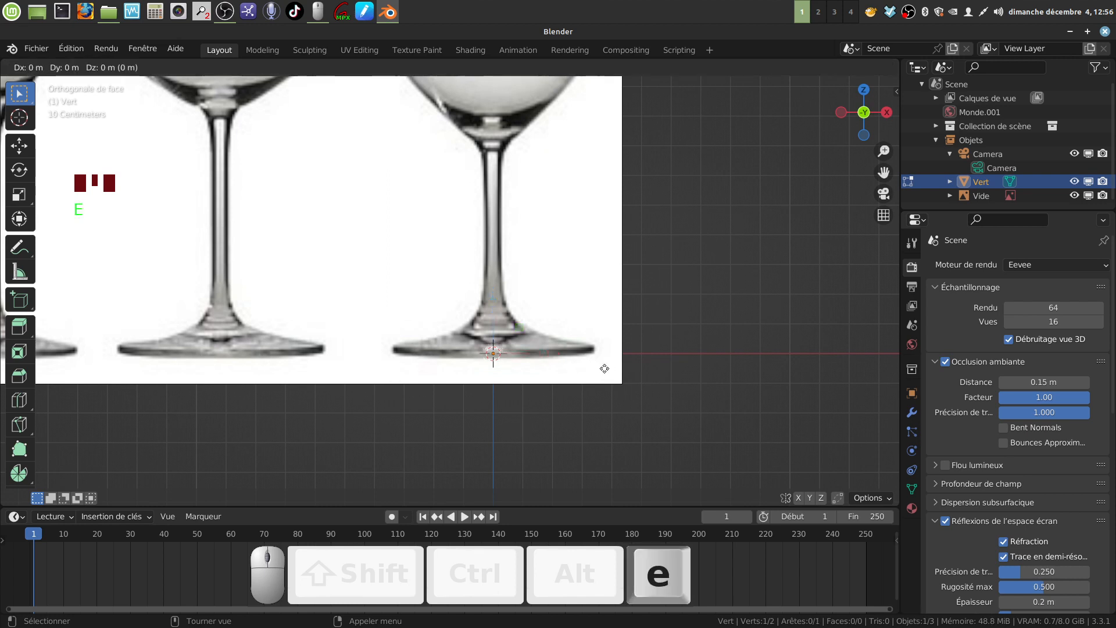
key("x")
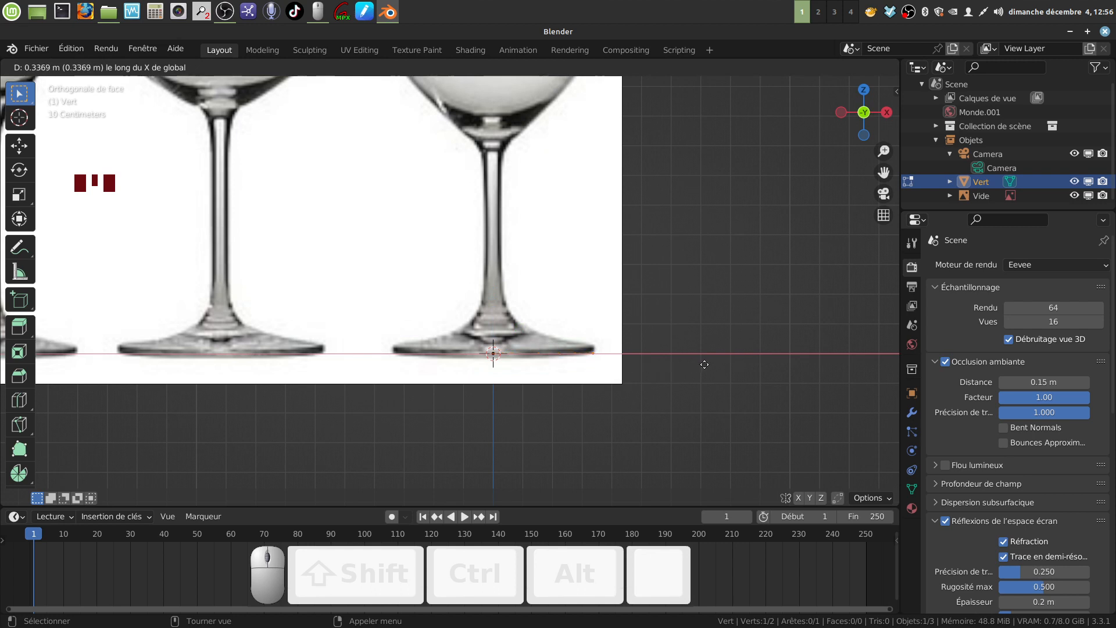
left_click(705, 364)
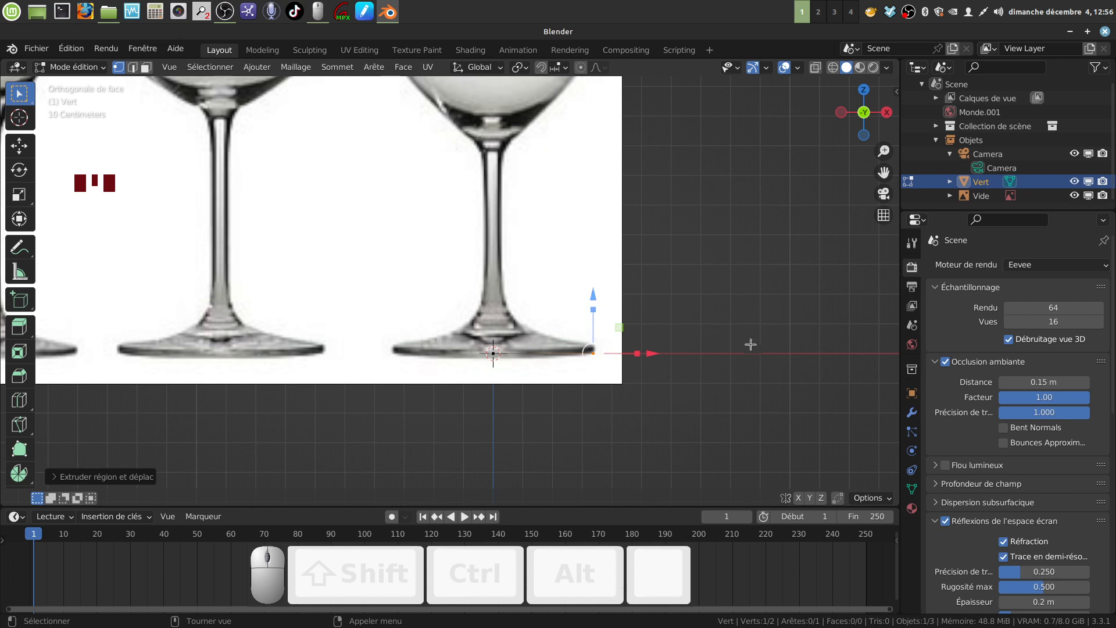
Extrude the foot's outer vertex up about 0.03 m along Z to give the rim its thickness
key("e")
key("z")
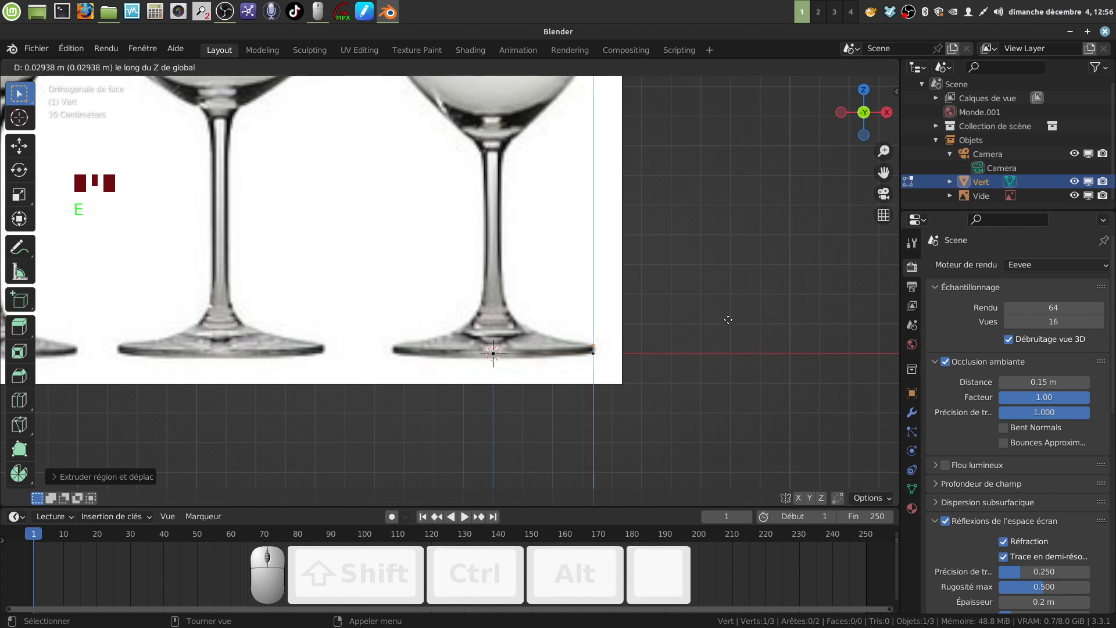
left_click(727, 324)
In front view, extrude two more vertices inward along the sloping upper surface of the glass's foot
scroll(707, 418, "up", 2)
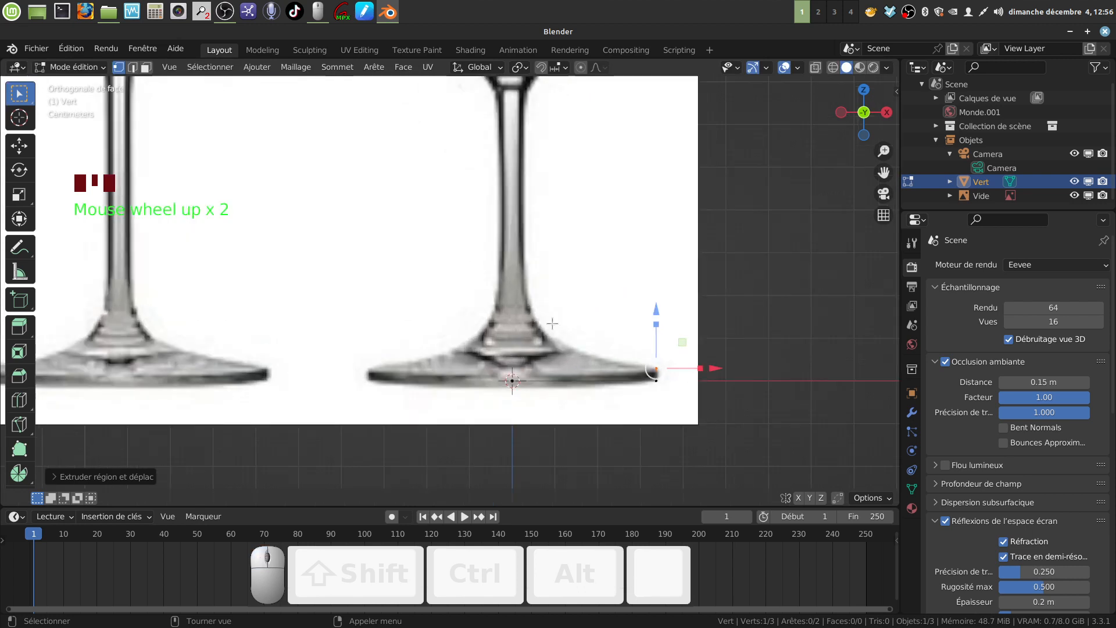
scroll(636, 324, "down", 2)
scroll(623, 375, "up", 1)
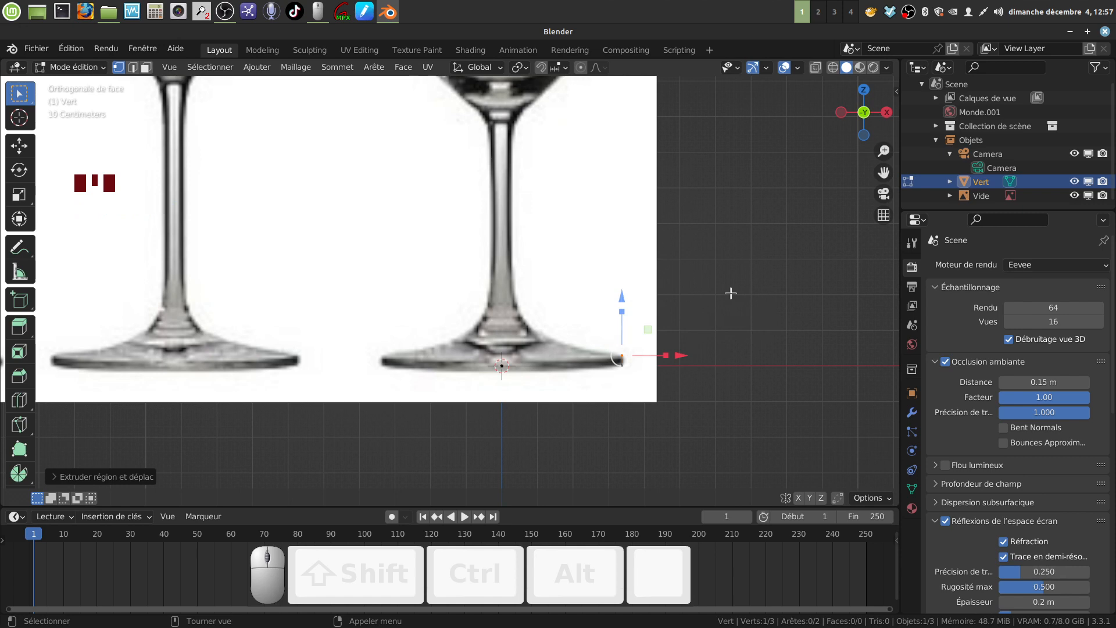
key("KP_1")
key("KP_1")
key("KP_1")
key("e")
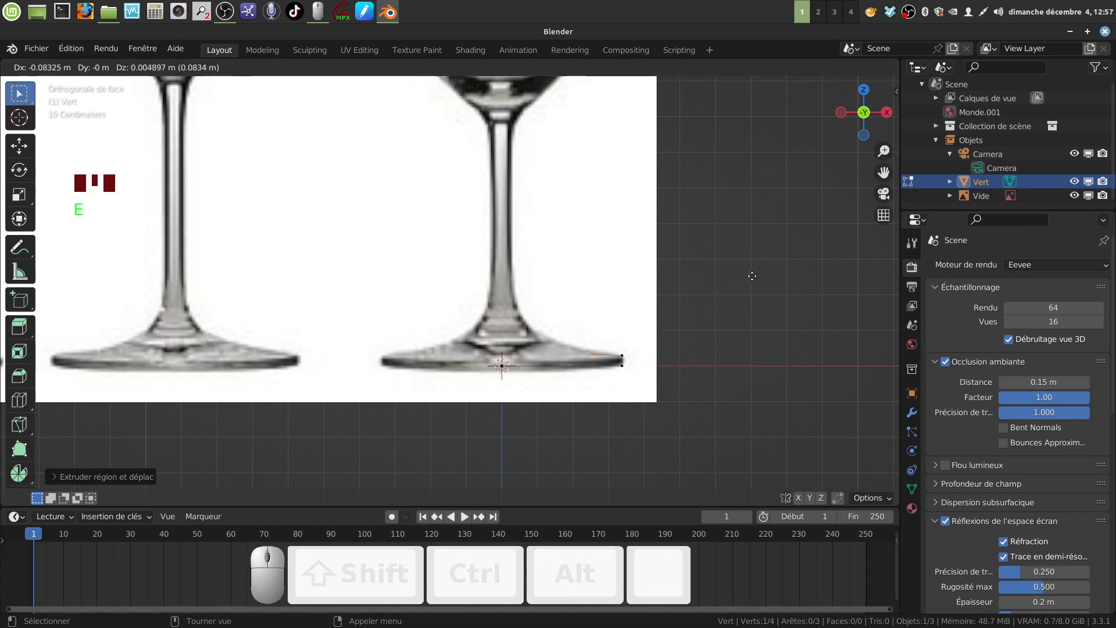
left_click(745, 278)
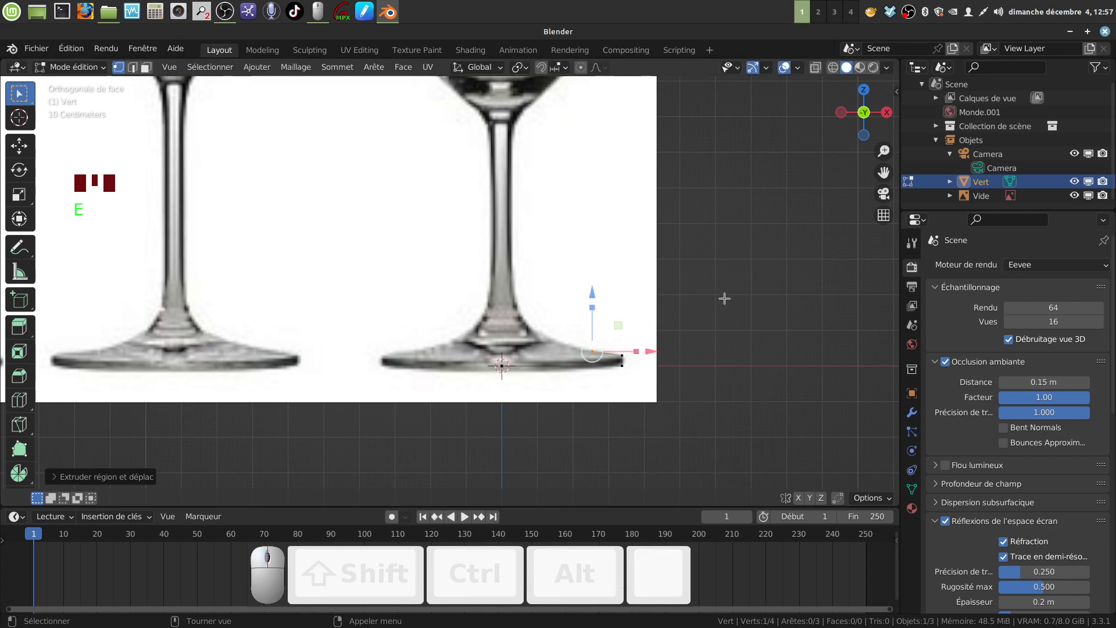
key("e")
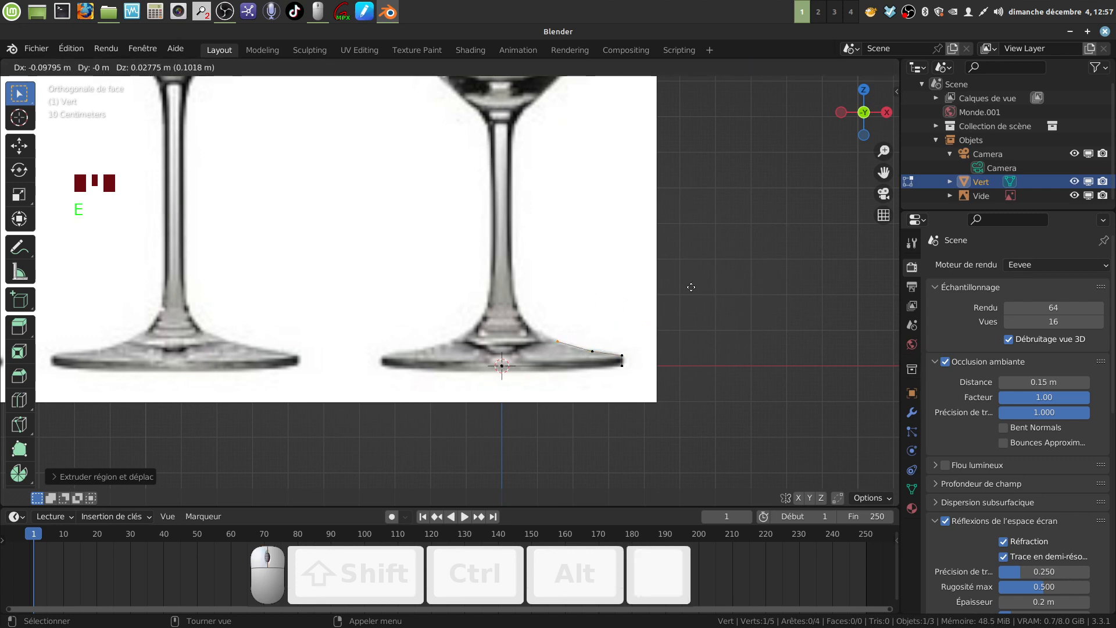
left_click(690, 287)
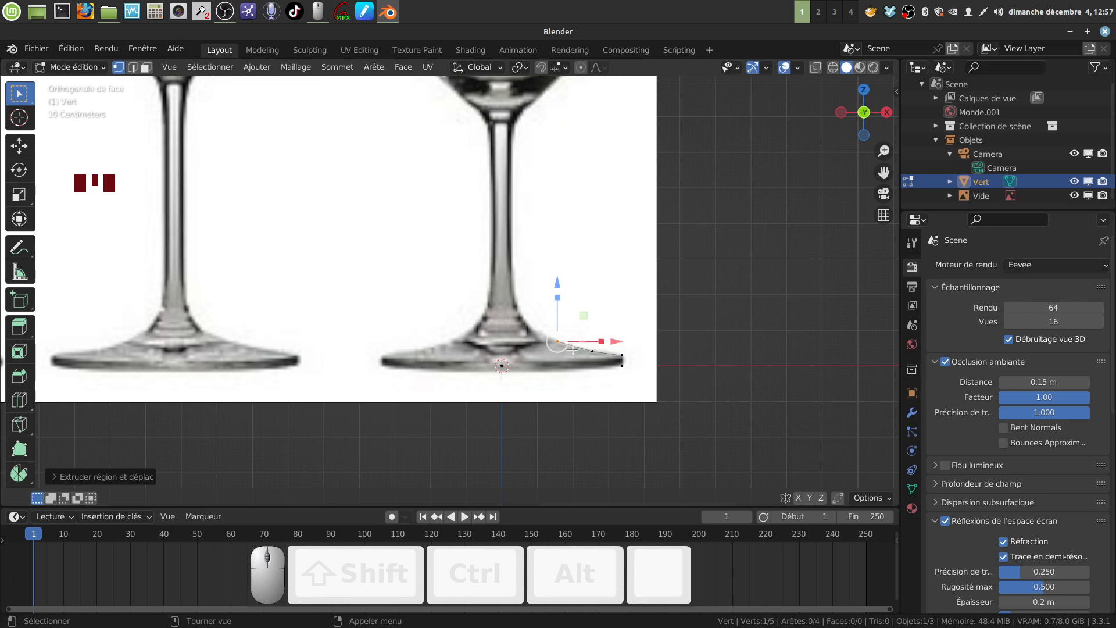
Extrude four more vertices up the curved flare where the foot narrows into the stem, following the photo's outline
key("e")
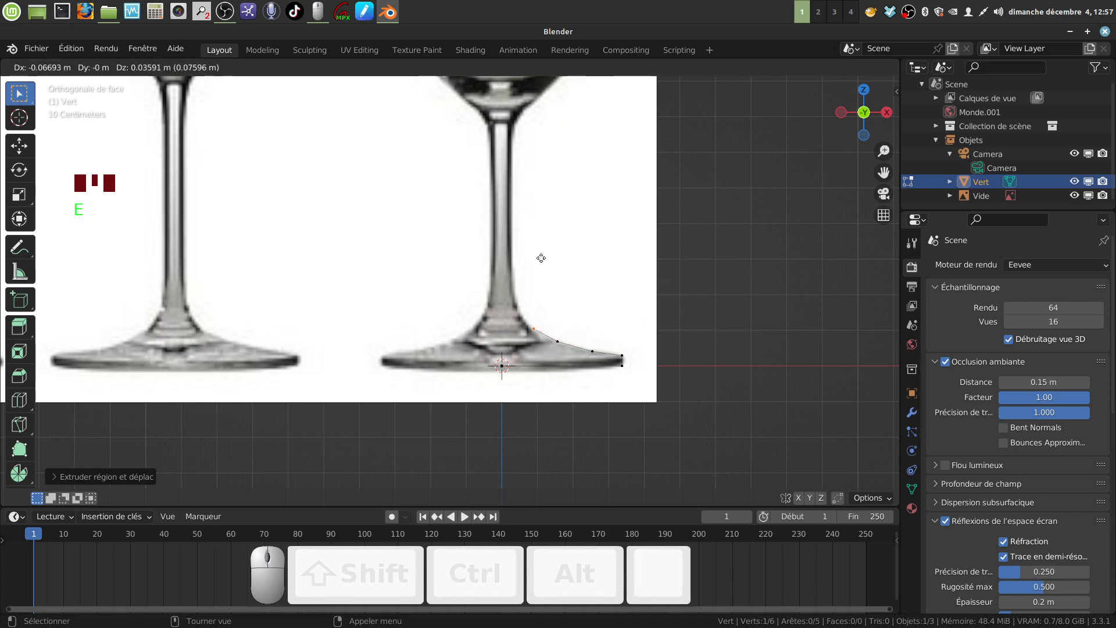
left_click(542, 258)
key("e")
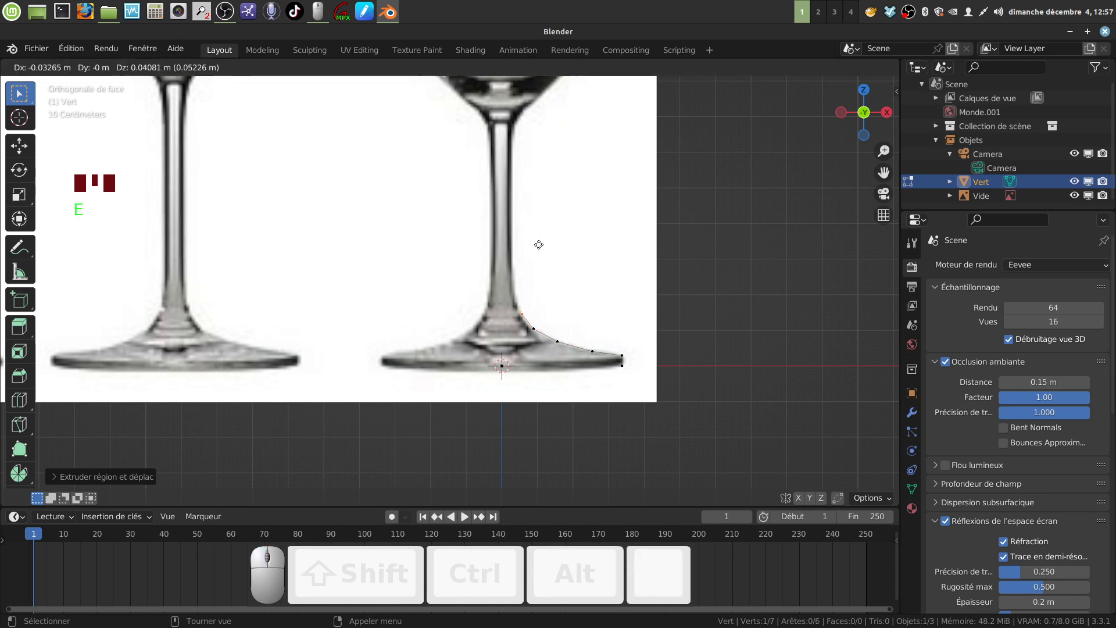
left_click(539, 244)
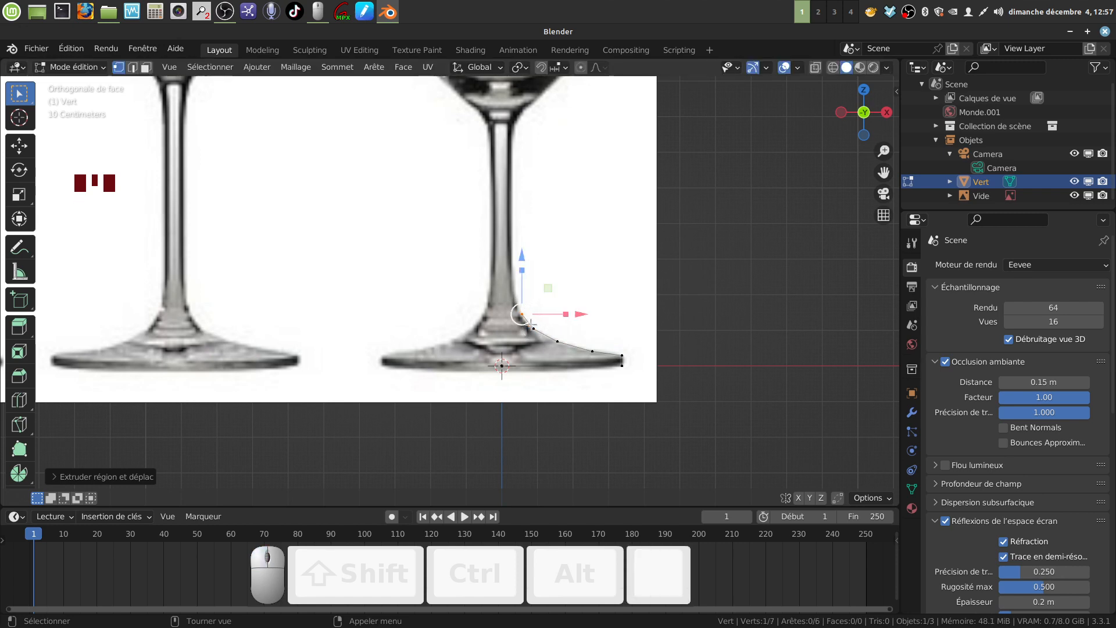
key("e")
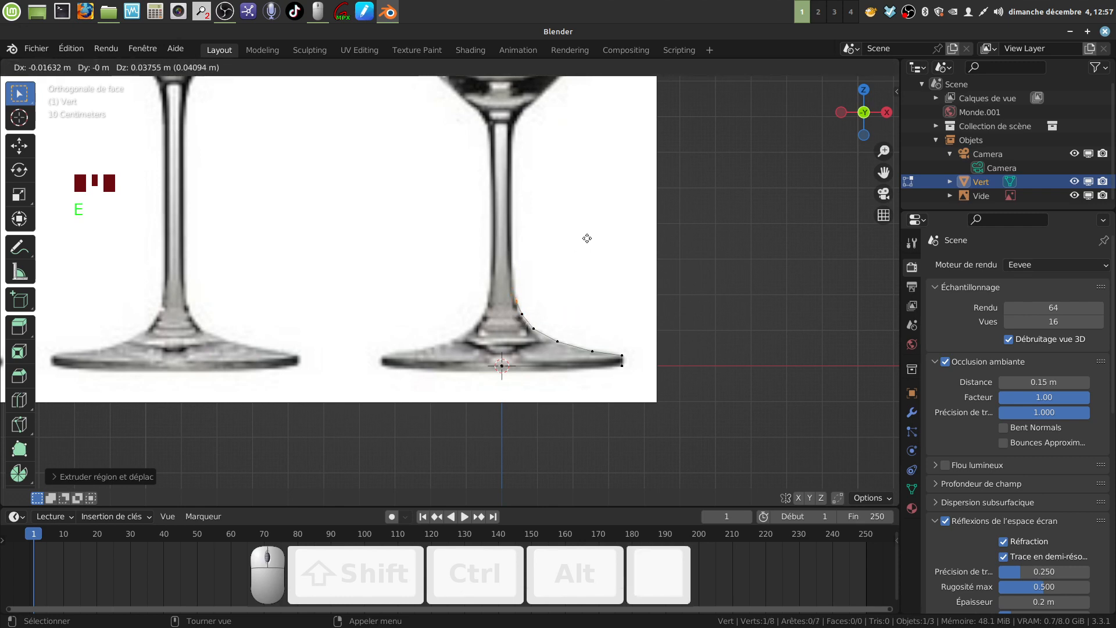
left_click(587, 238)
key("e")
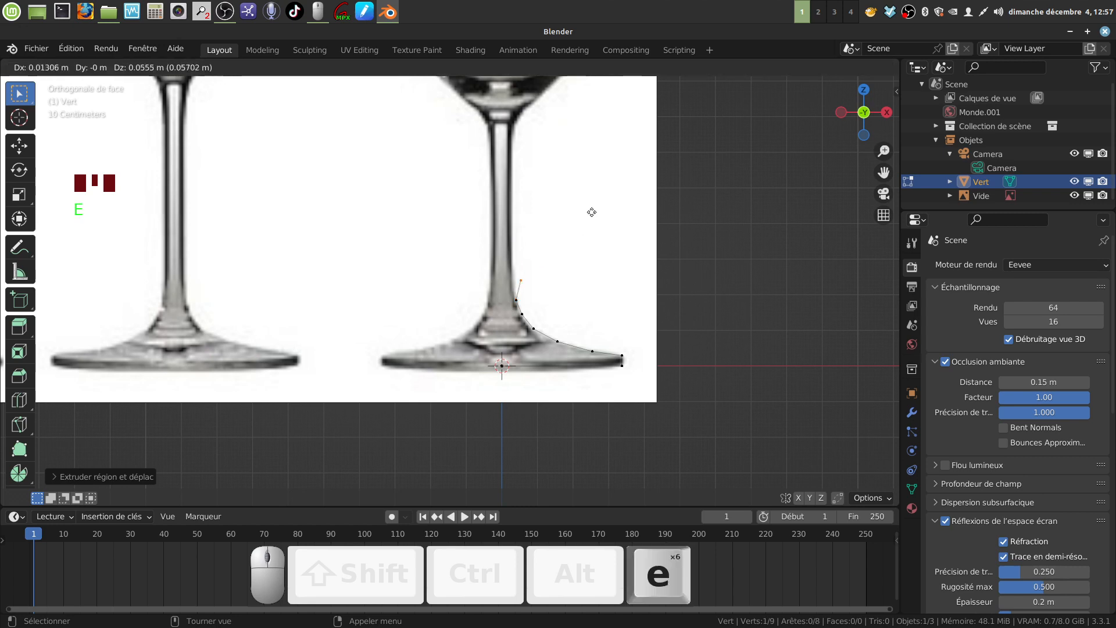
left_click(583, 220)
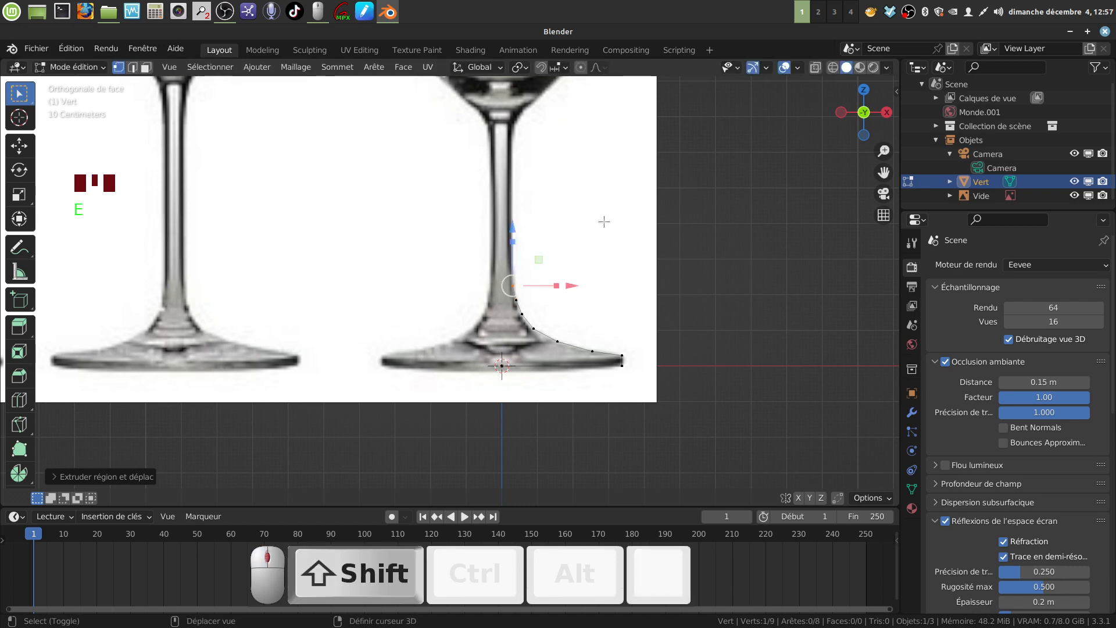
Extrude the profile straight up the stem's edge by about 0.444 m, to just below the bowl
middle_click_drag(600, 224, 646, 293, "shift")
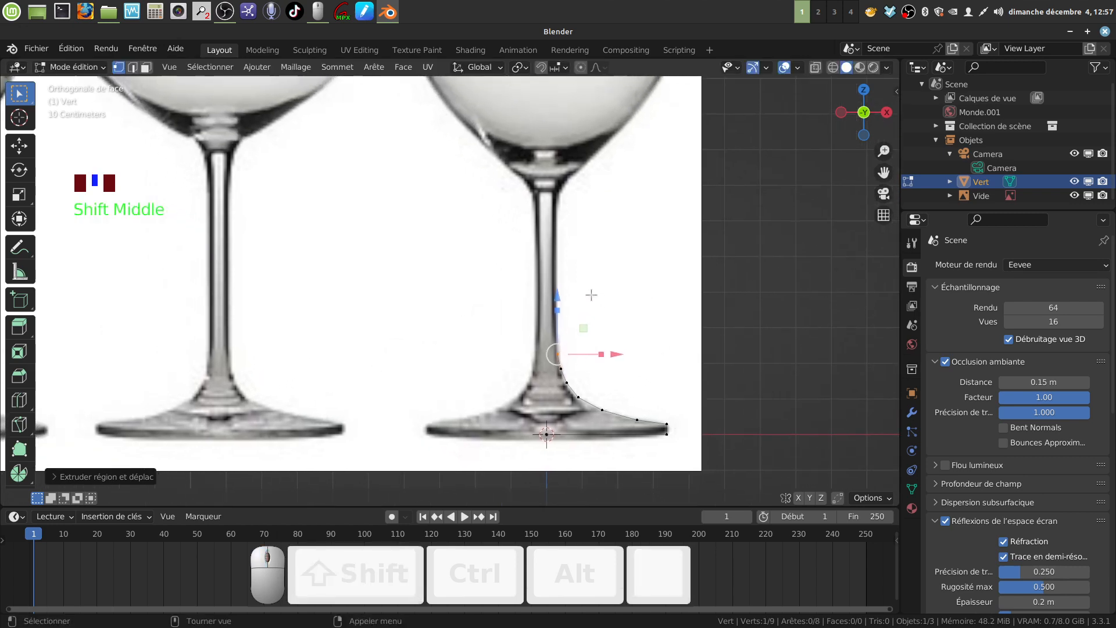
key("e")
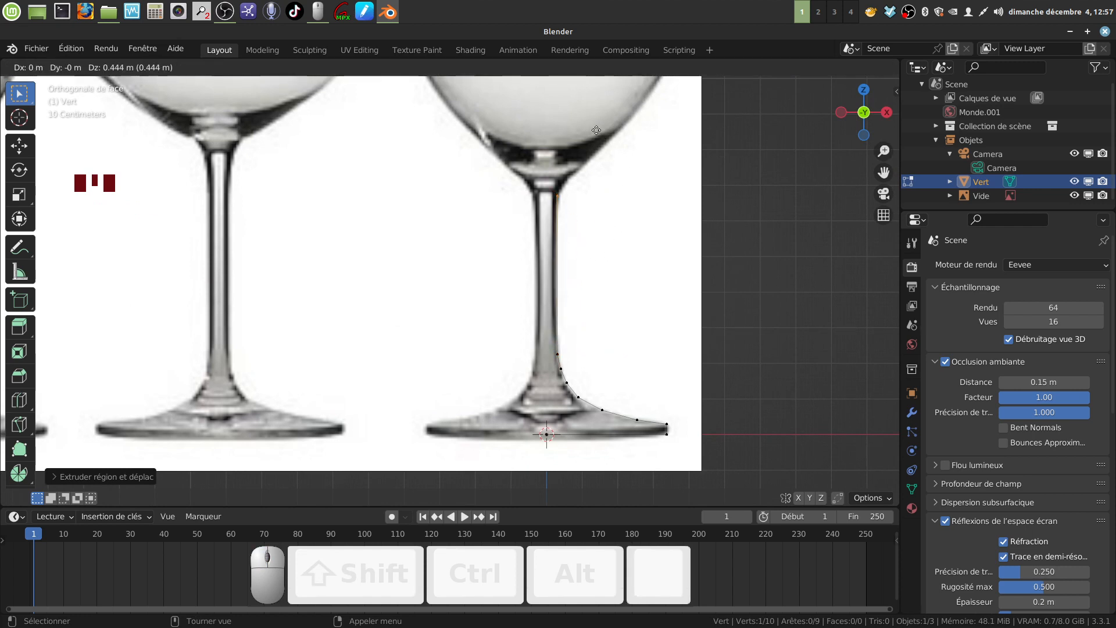
left_click(597, 130)
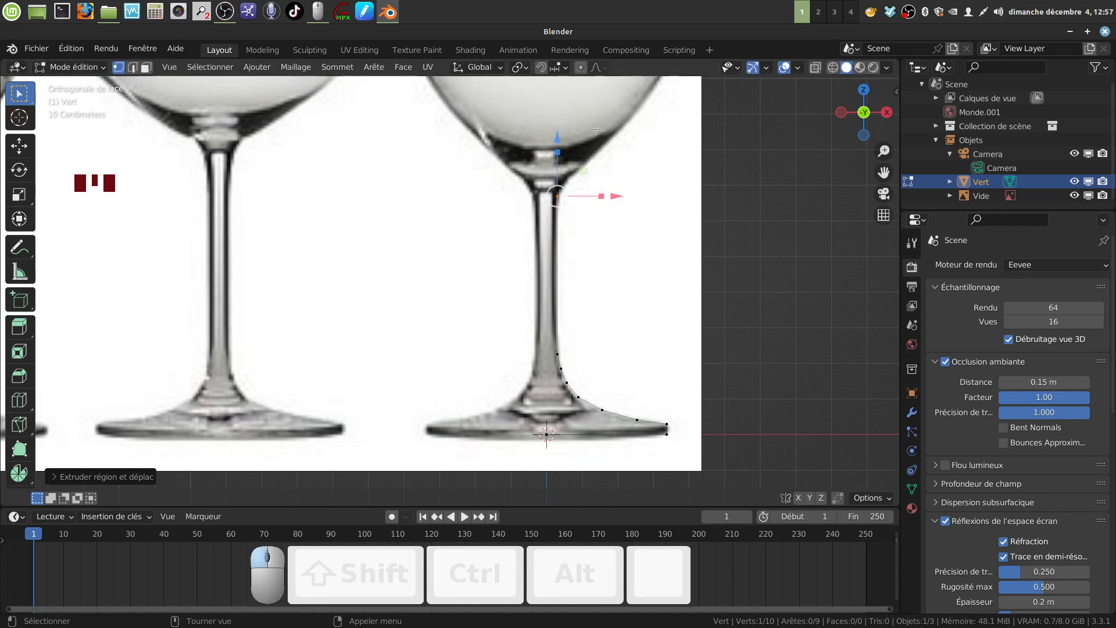
Extrude two vertices outward and upward from the stem's upper end along the base of the bowl
middle_click_drag(608, 200, 577, 397, "shift")
scroll(578, 397, "up", 2)
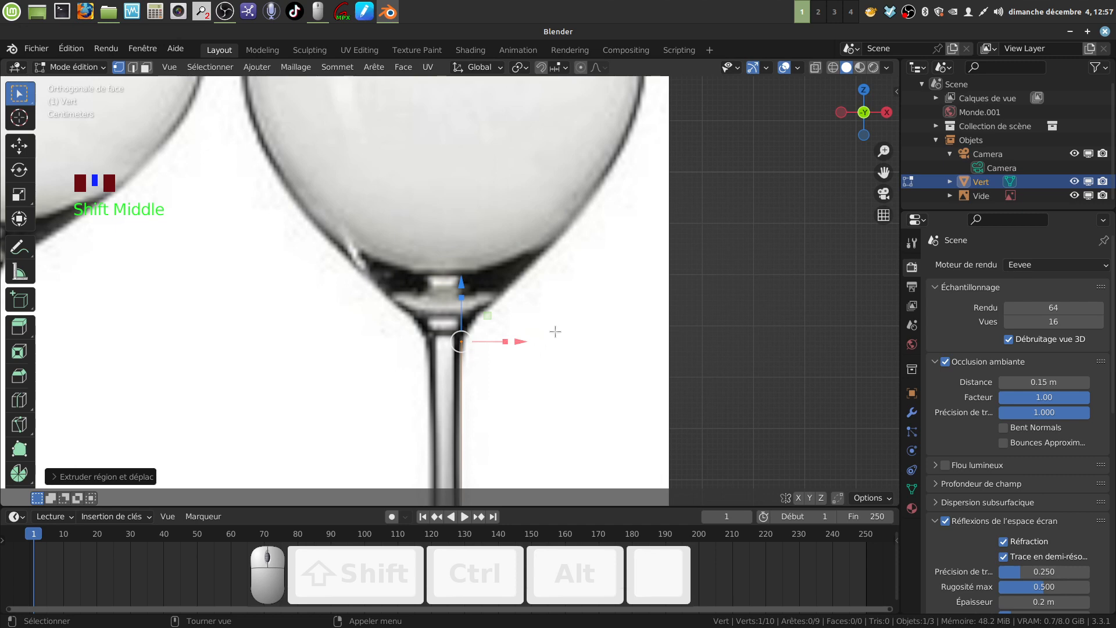
key("e")
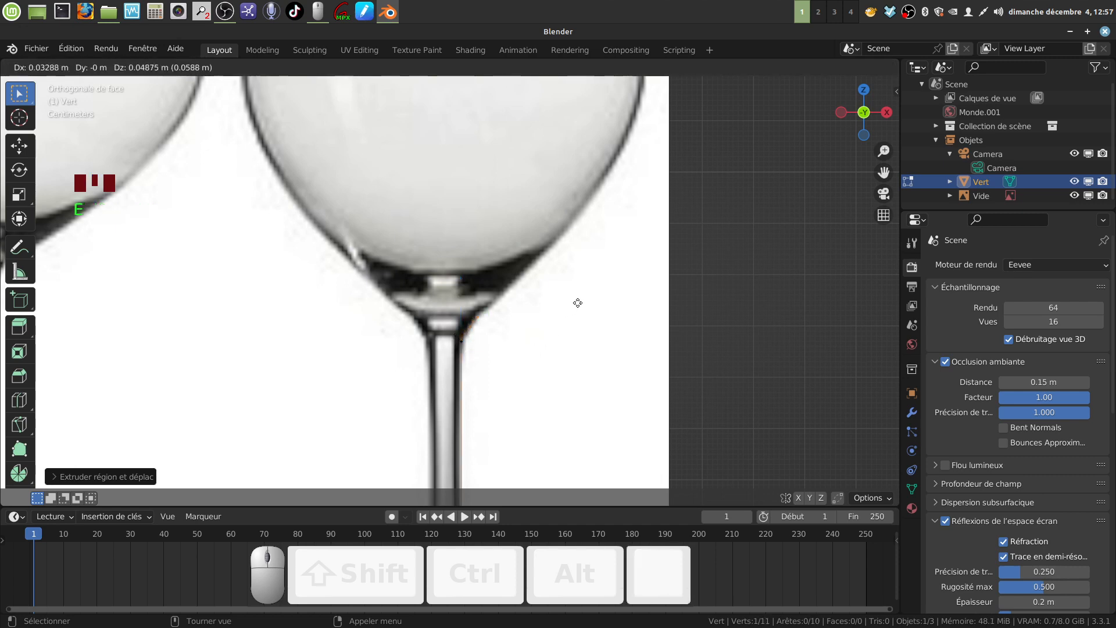
left_click(569, 300)
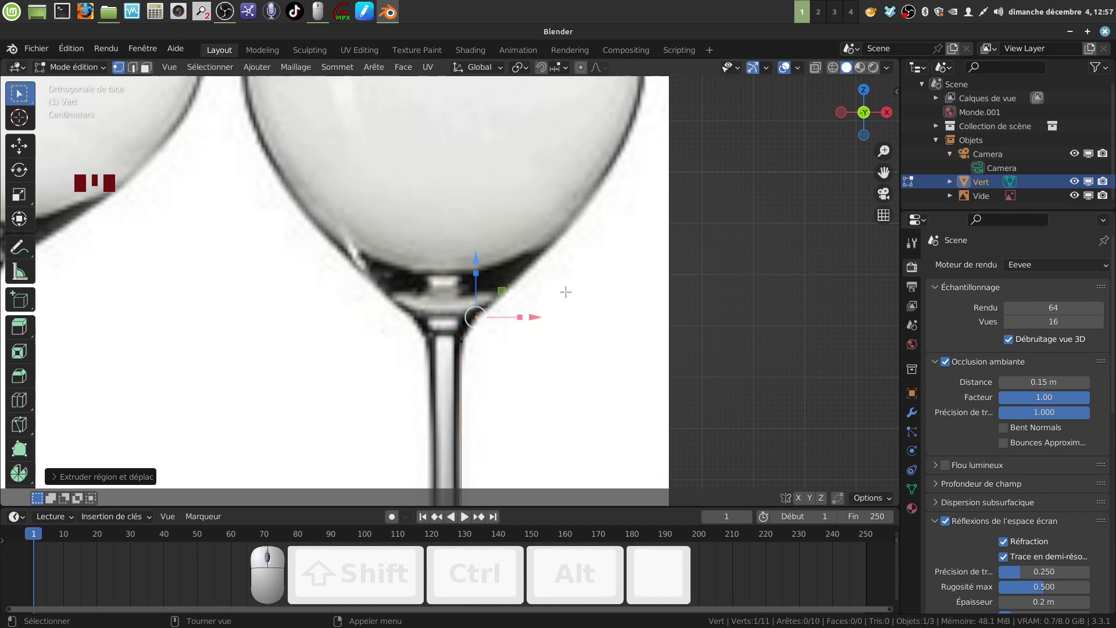
key("e")
left_click(615, 248)
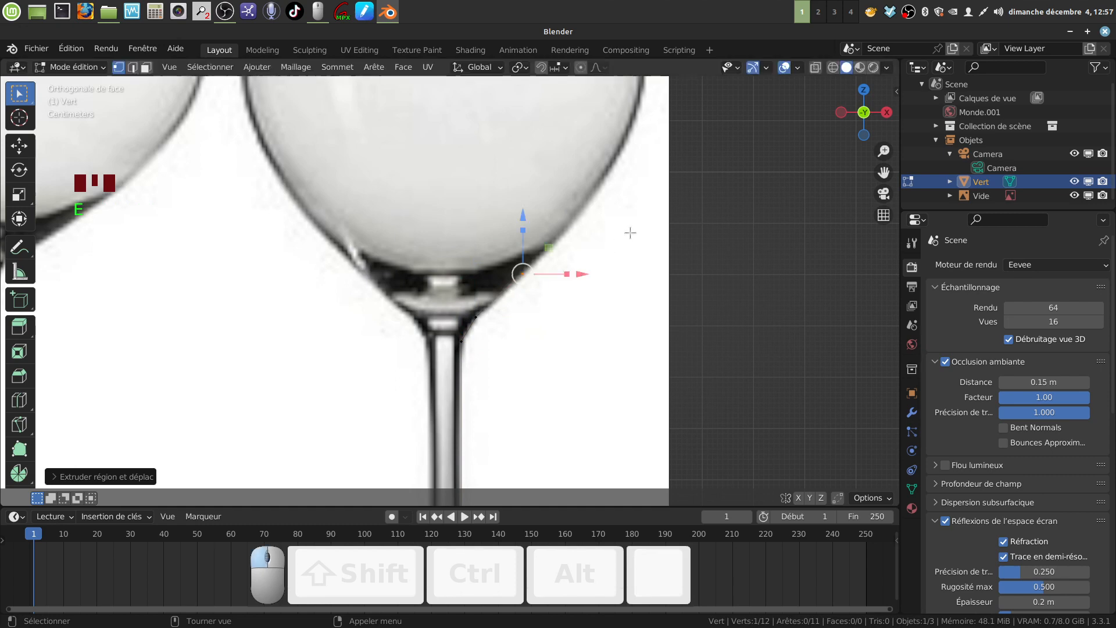
In front view, extrude two further vertices up the bowl's lower side along the glass outline in the photo
scroll(631, 233, "down", 2)
middle_click_drag(631, 257, 491, 336)
key("KP_1")
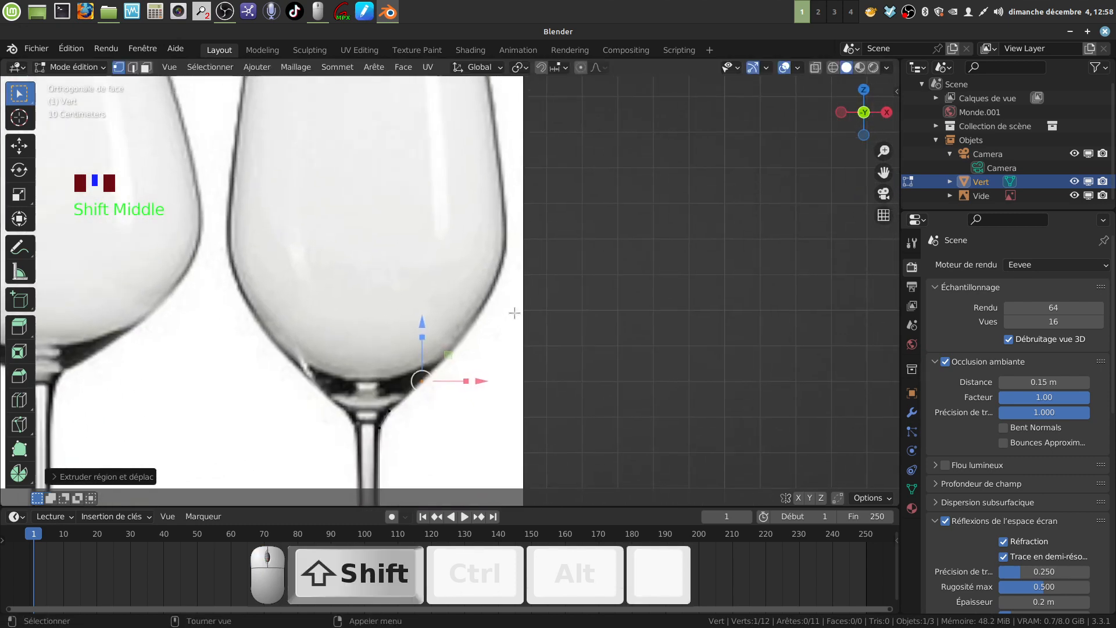
key("e")
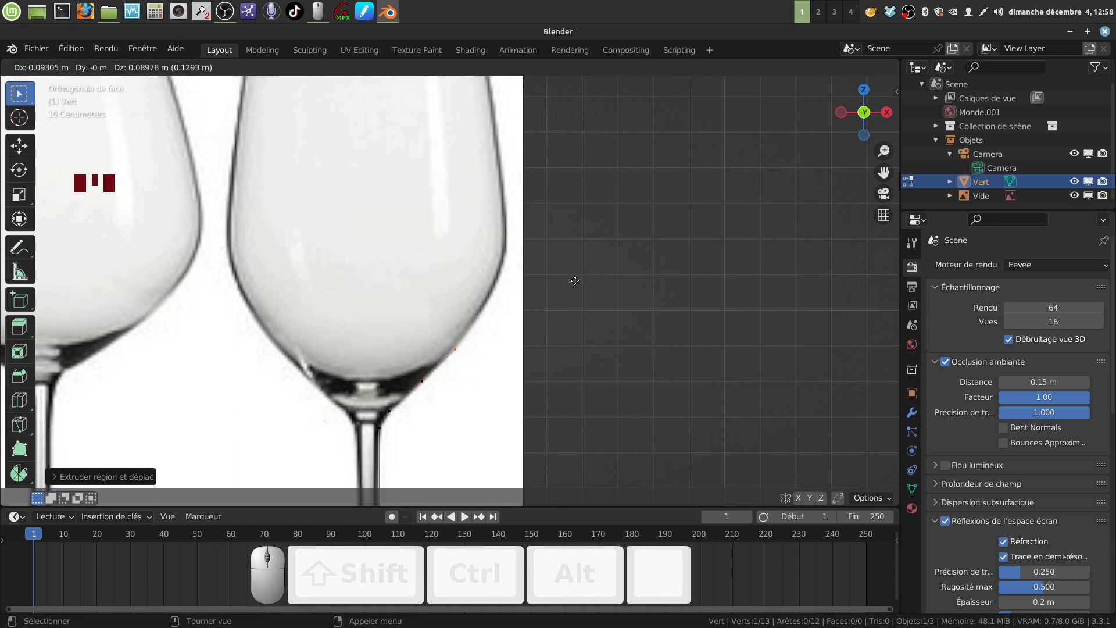
left_click(574, 280)
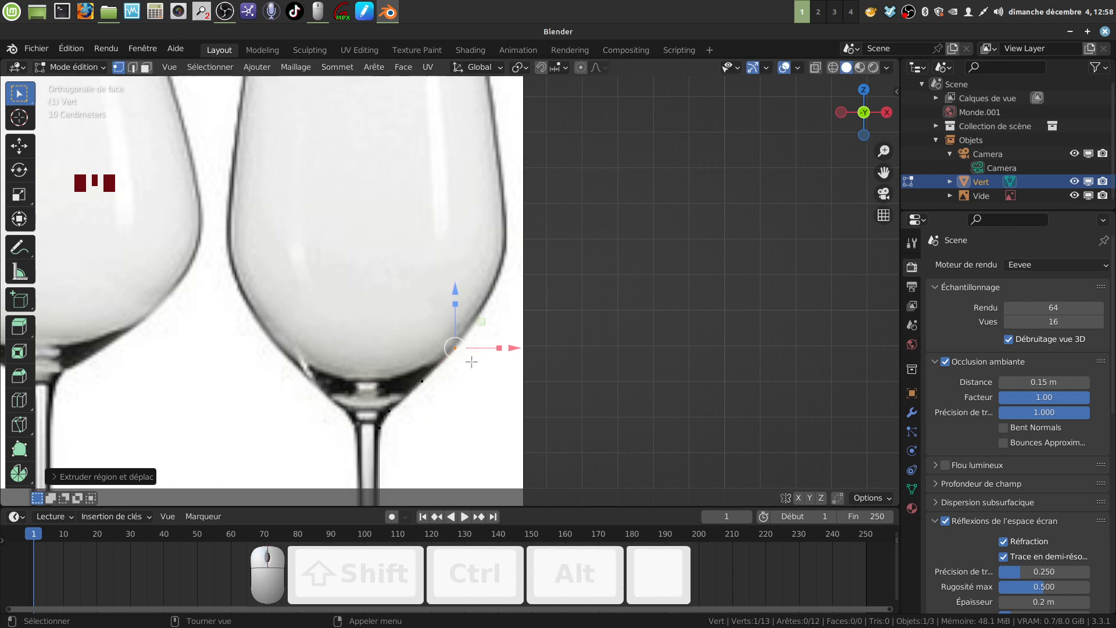
key("e")
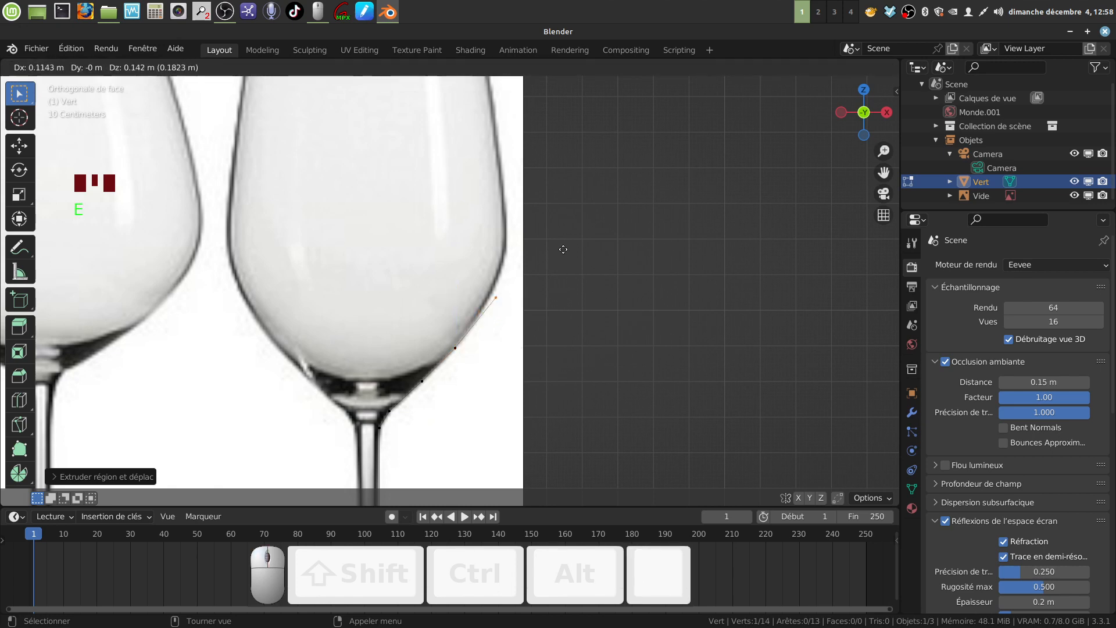
left_click(558, 248)
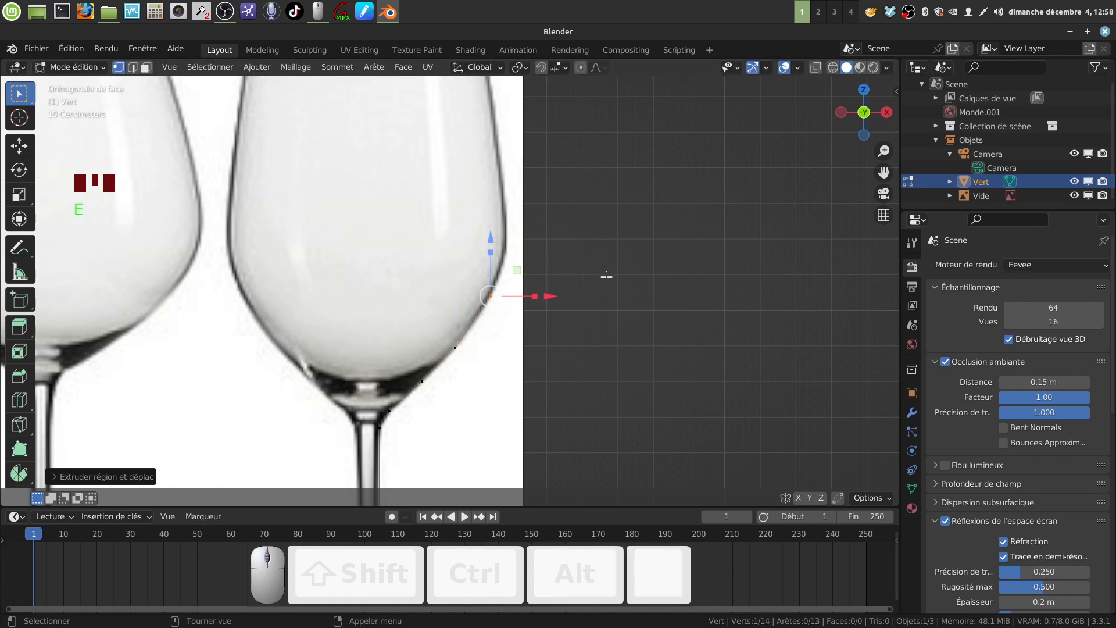
Extrude four more vertices around the bowl's widest part and up its tapering side to the rim, following the photo's outline
middle_click_drag(605, 277, 599, 321, "shift")
key("e")
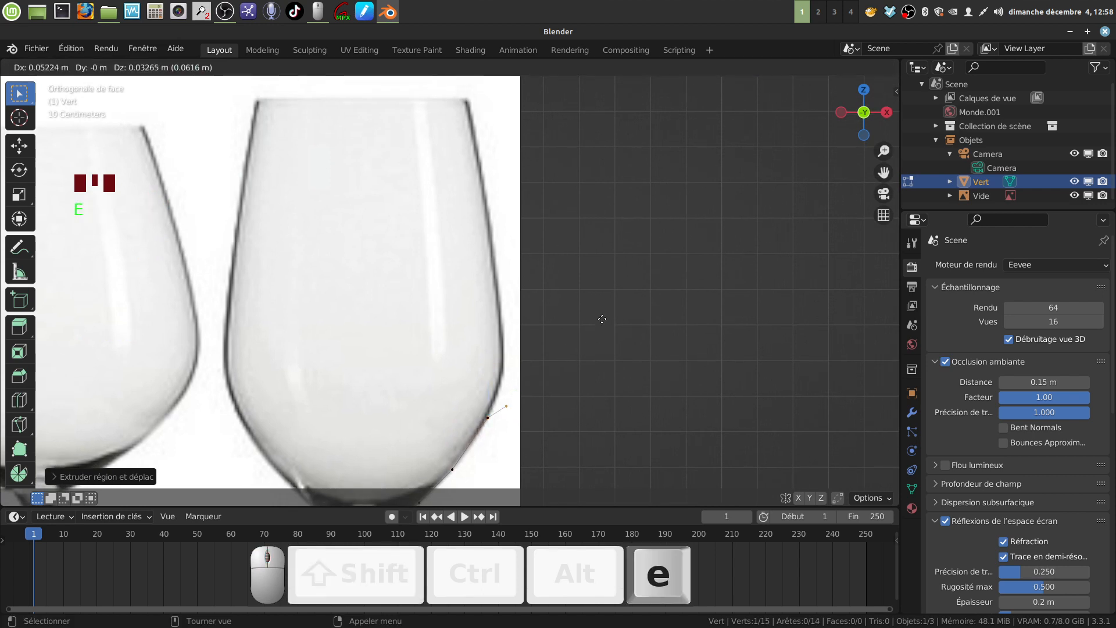
left_click(591, 299)
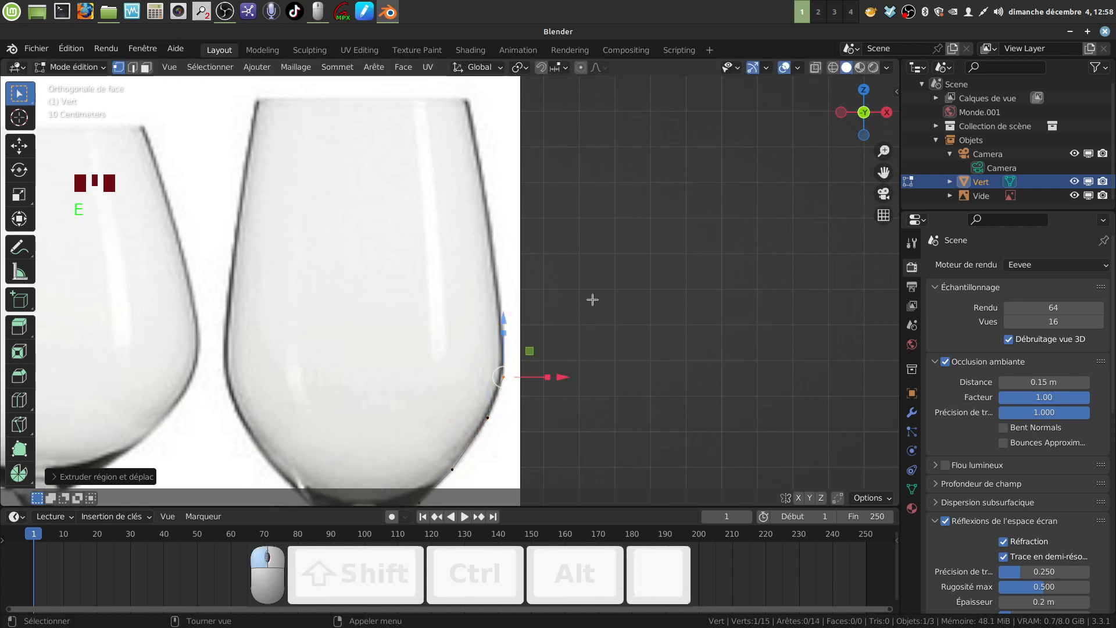
key("e")
left_click(590, 254)
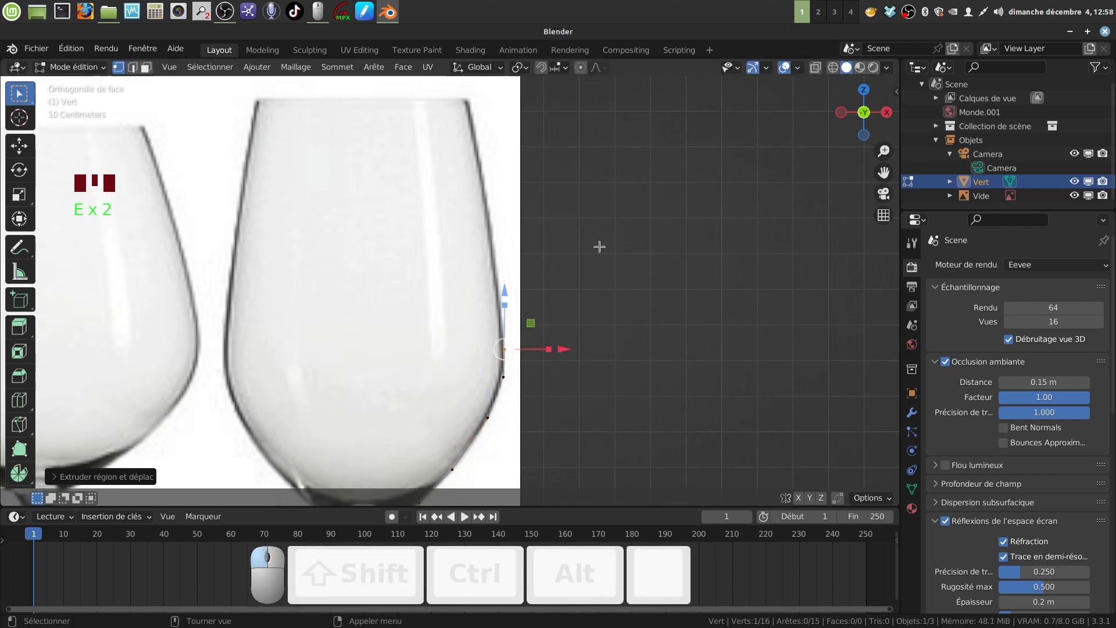
key("e")
left_click(591, 169)
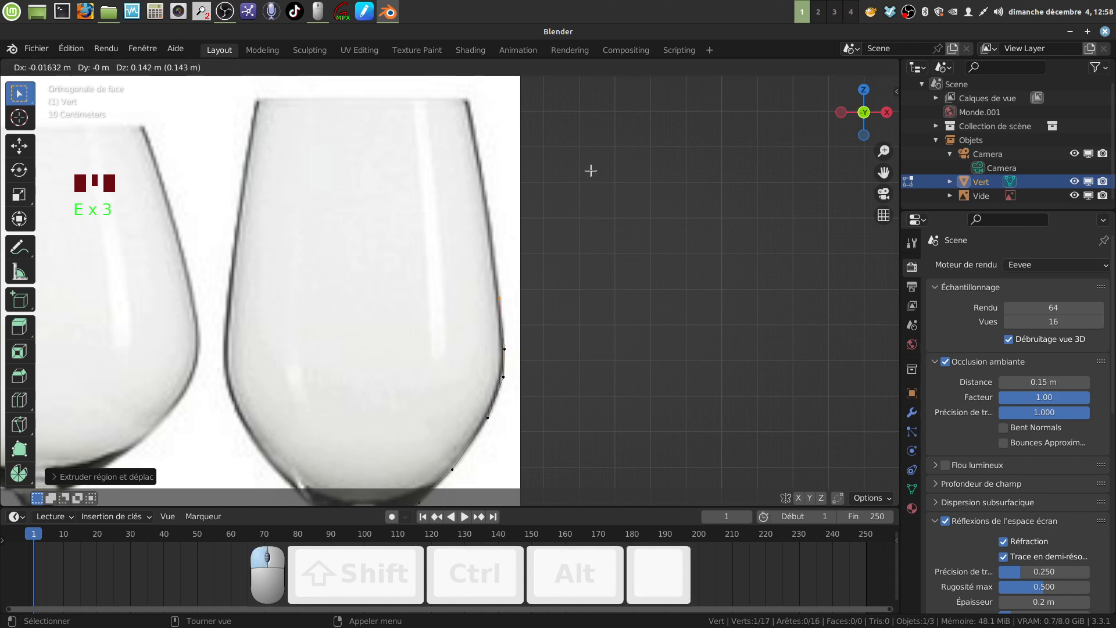
key("e")
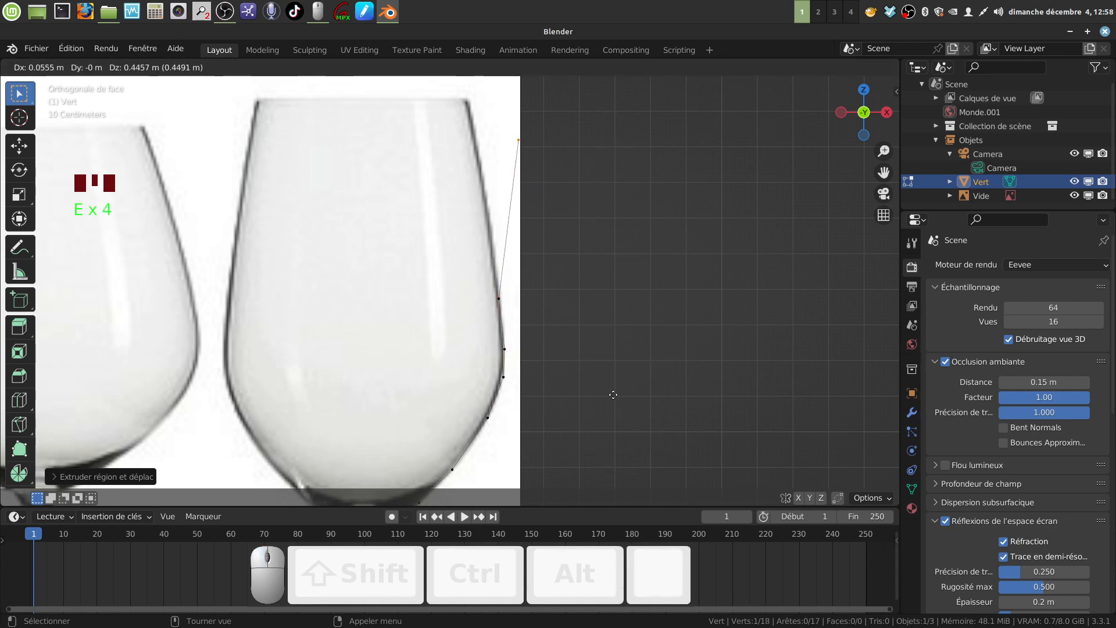
left_click(571, 375)
Leave Edit Mode and hide the reference image object Vide in the viewport, leaving the glass profile on its own
scroll(550, 349, "down", 7)
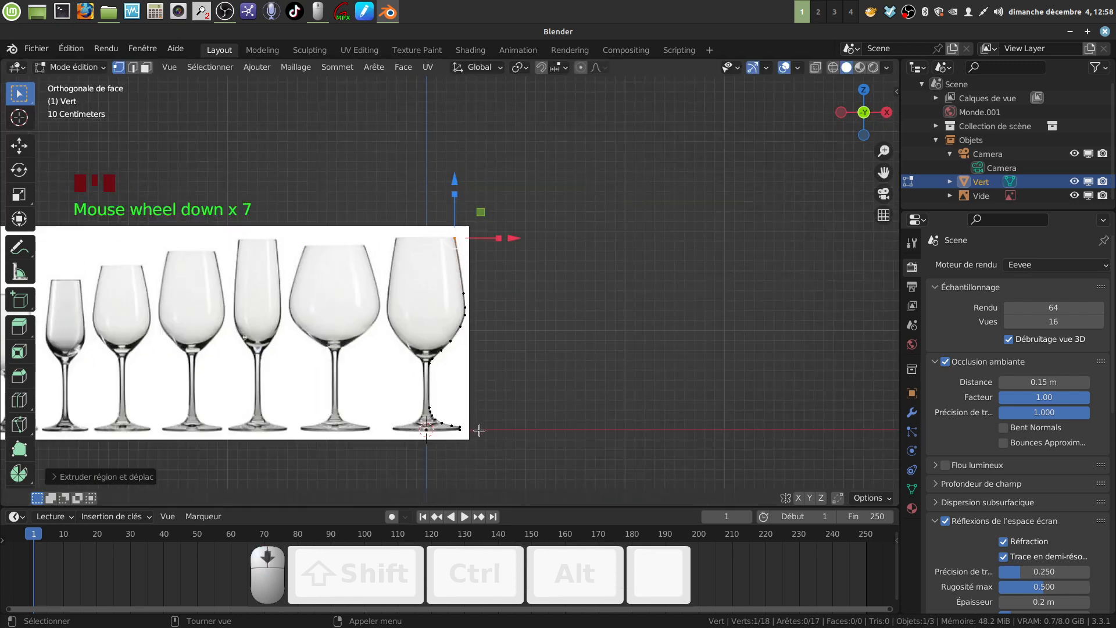
scroll(489, 411, "up", 3)
middle_click_drag(496, 324, 496, 332, "shift")
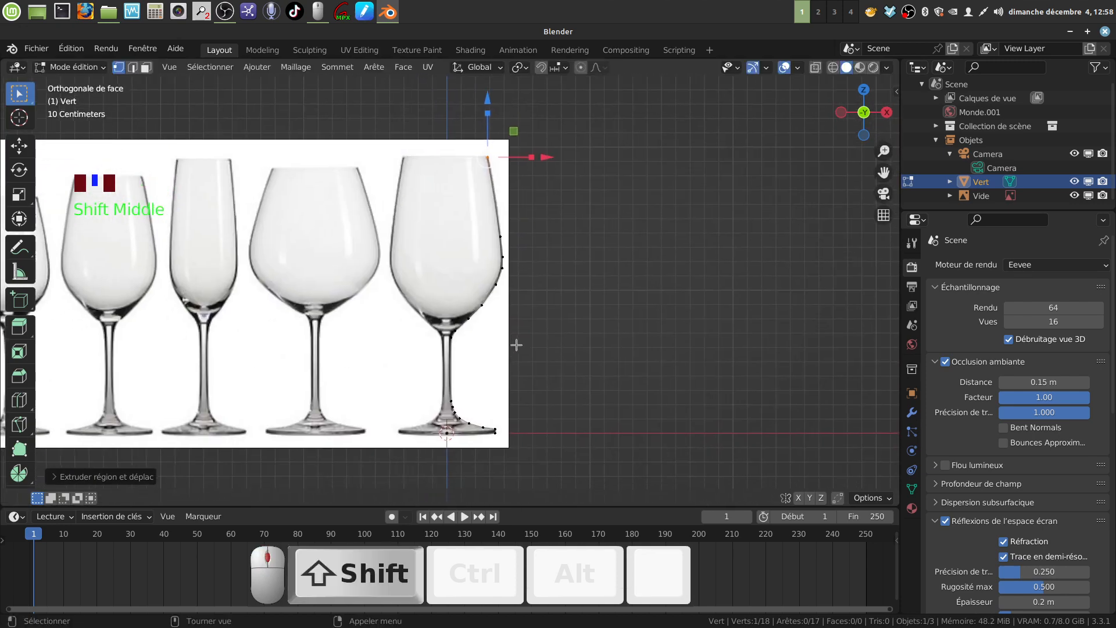
scroll(513, 379, "up", 1)
mouse_move(513, 378)
middle_mouse_down("shift")
mouse_move(498, 368)
mouse_move(512, 352)
mouse_move(496, 386)
middle_mouse_up("shift")
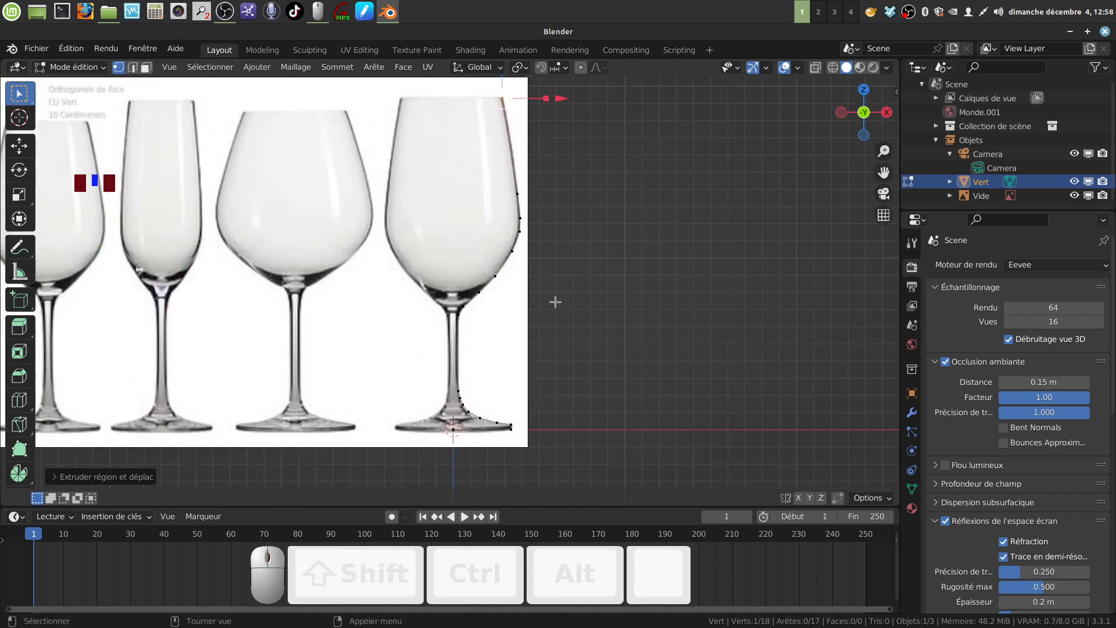
scroll(552, 299, "down", 1)
key("Tab")
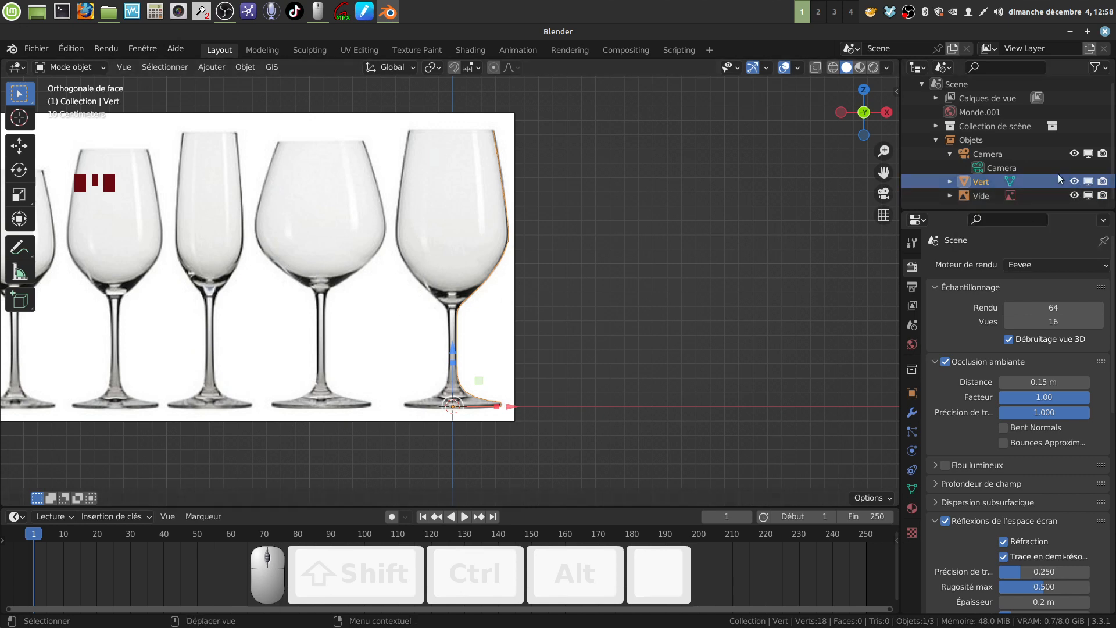
left_click(1075, 196)
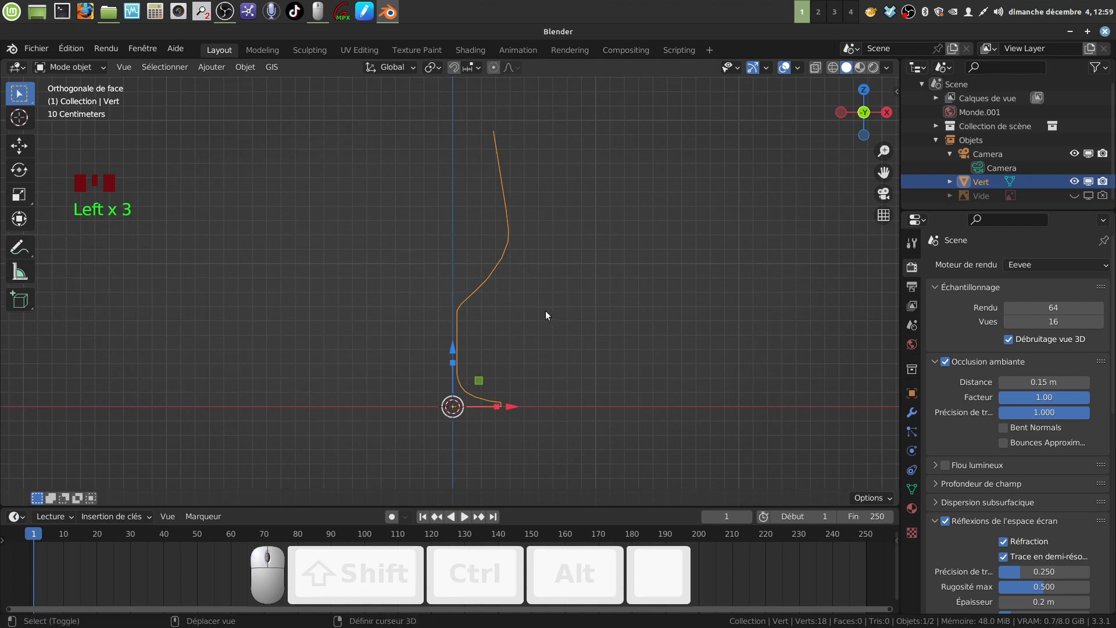
middle_click_drag(545, 310, 553, 358, "shift")
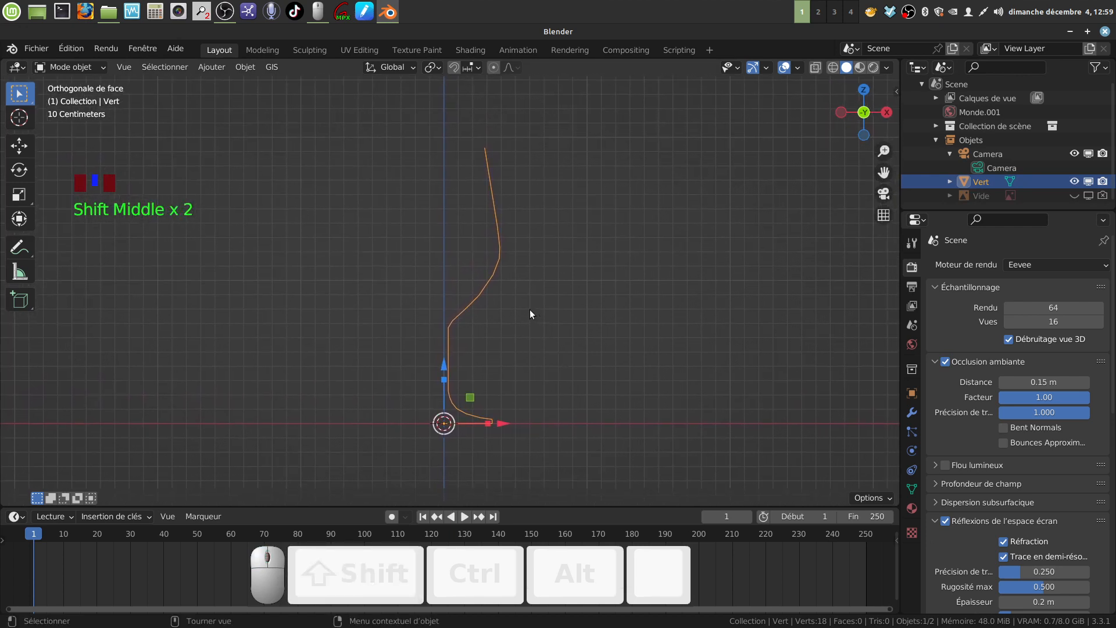
Return to Edit Mode on the profile and select all of its vertices, keeping solid shading
key("Tab")
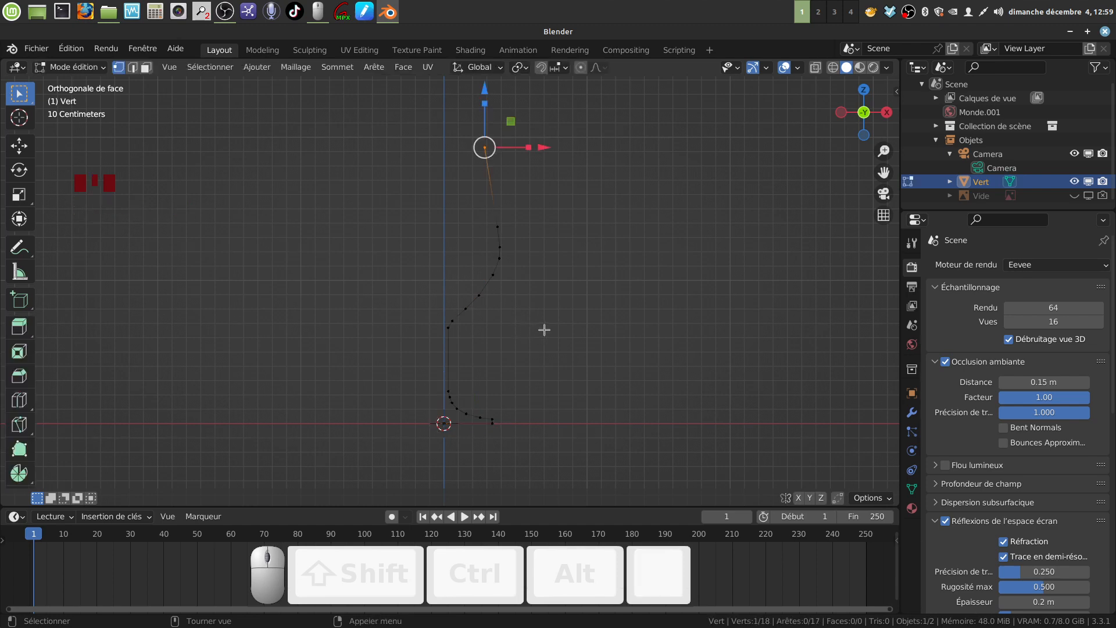
key("a")
key("a")
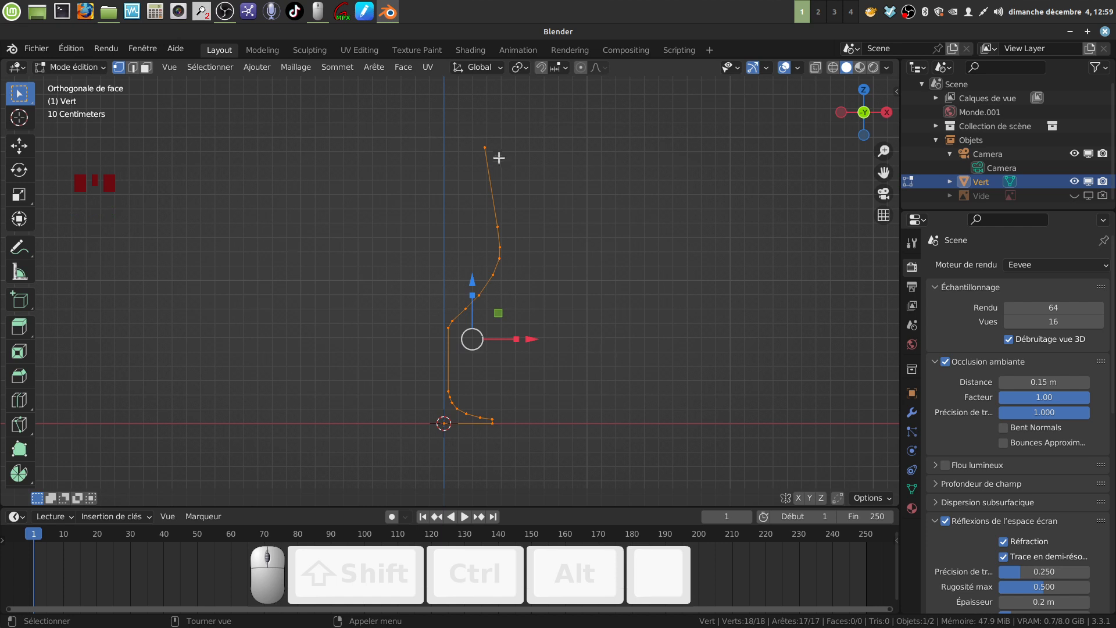
key("a")
key("a")
key("z")
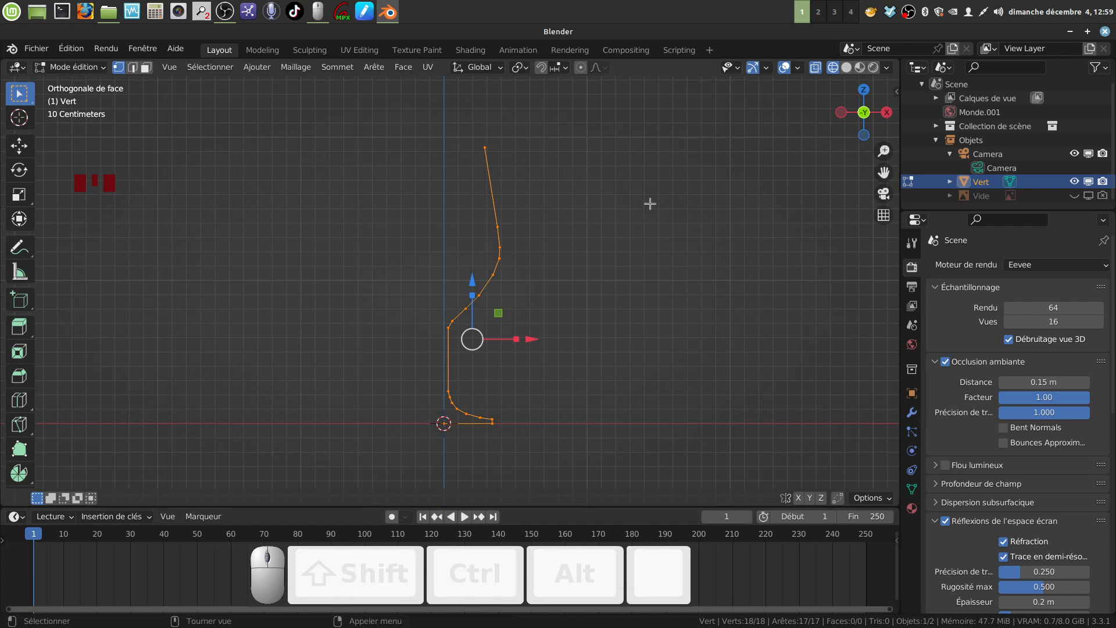
key("z")
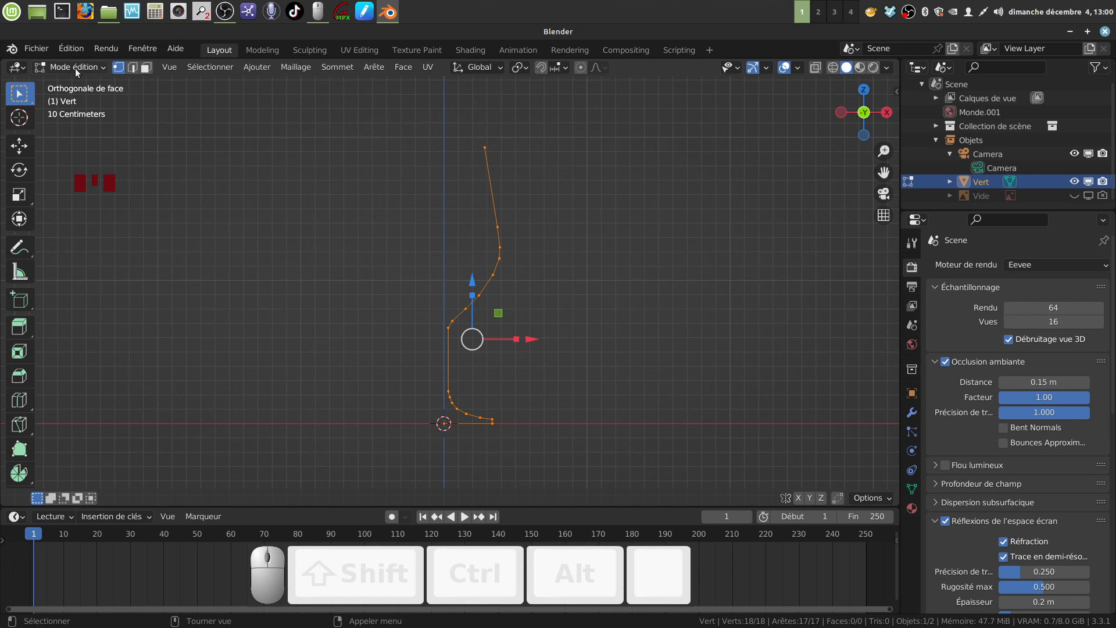
Spin the selected profile 360° around the Z axis in 12 steps with Auto Merge, and return to the box selection tool
left_click(18, 473)
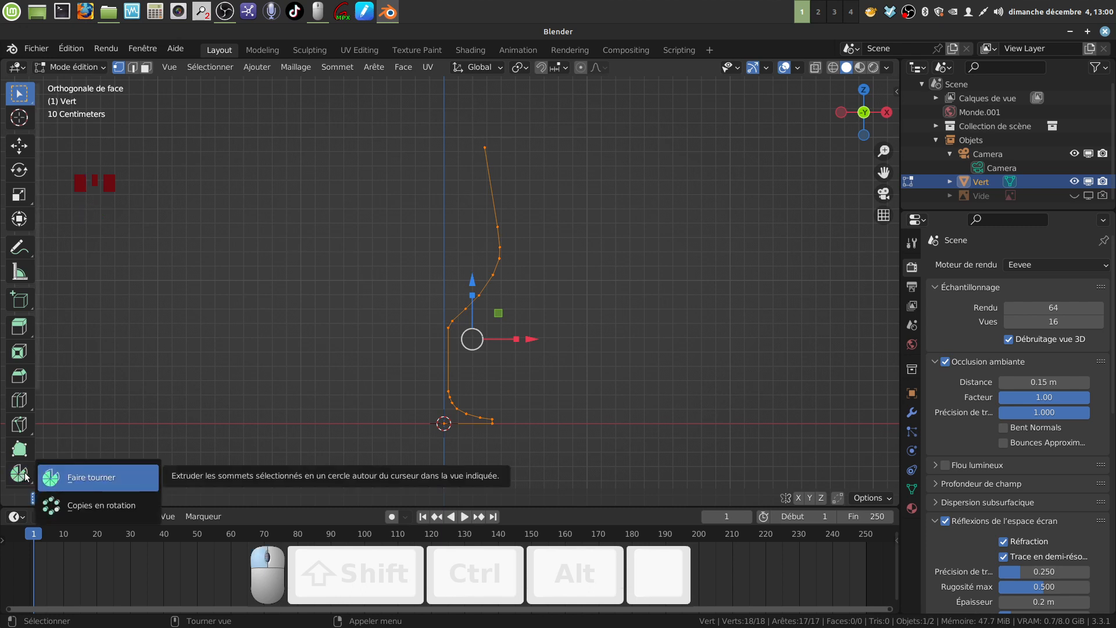
left_click(75, 477)
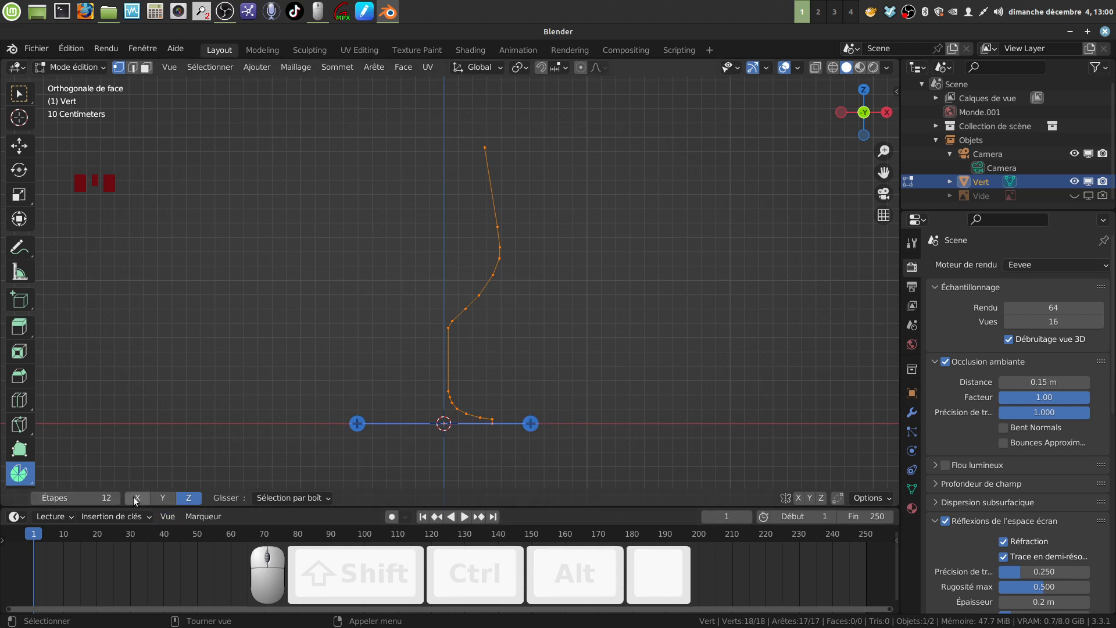
left_click(530, 423)
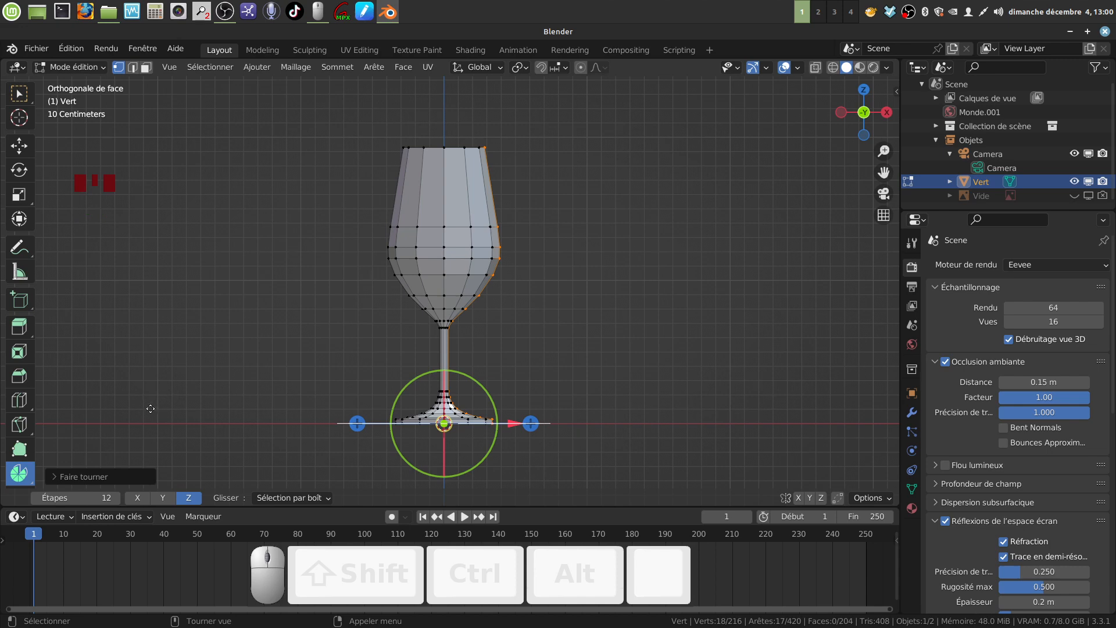
left_click(53, 476)
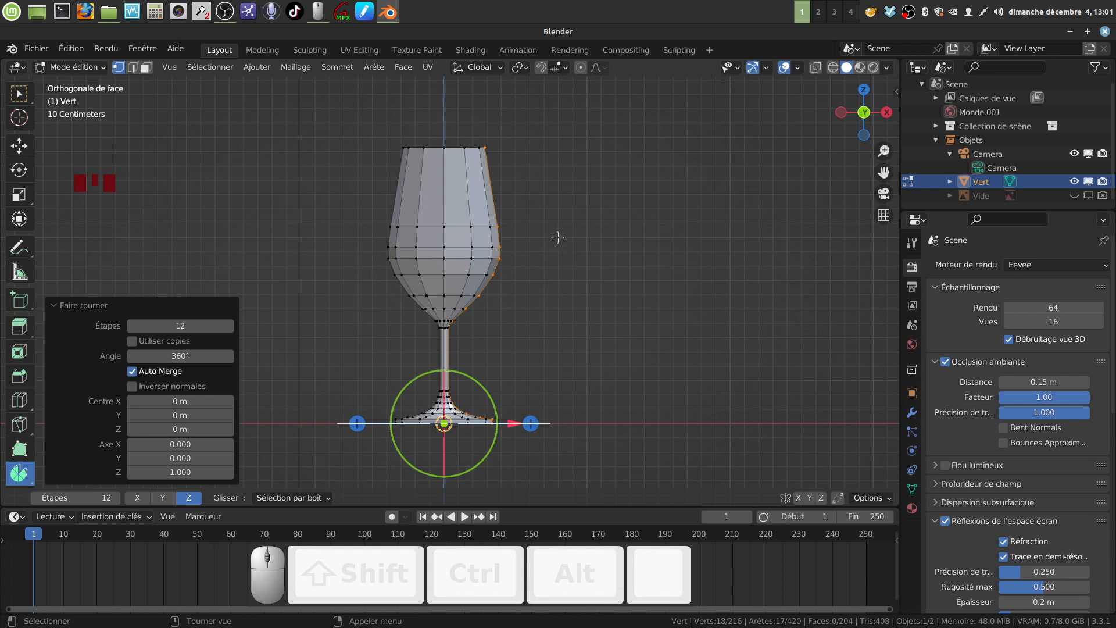
left_click(19, 95)
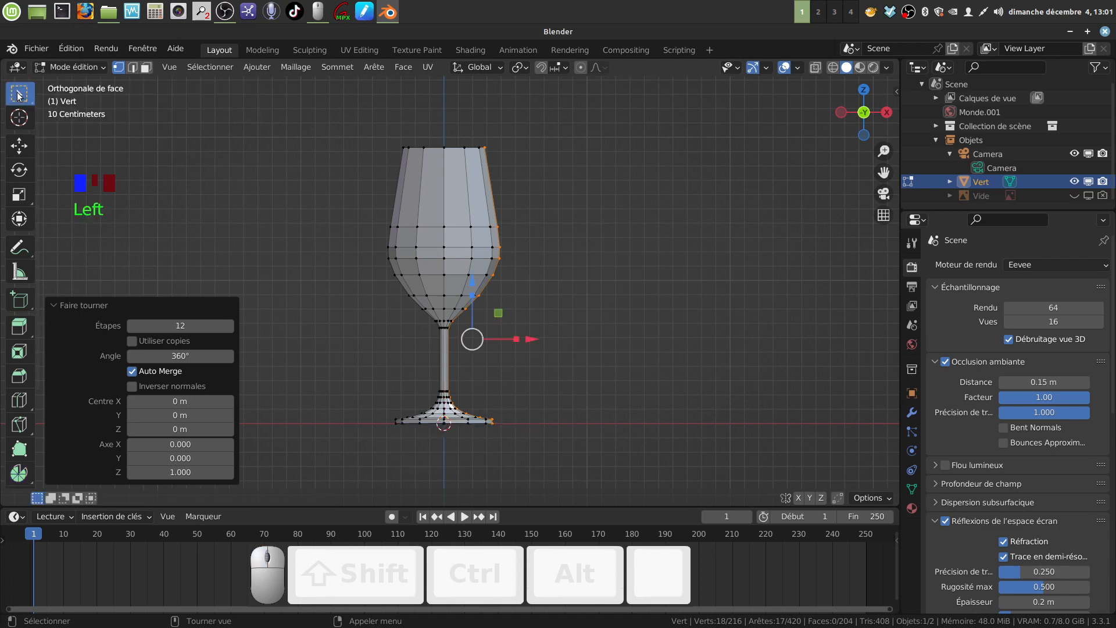
Examine the spun glass from several angles, looking closely at the bowl and the seam along the original profile
middle_click_drag(522, 246, 535, 238)
scroll(543, 235, "down", 6)
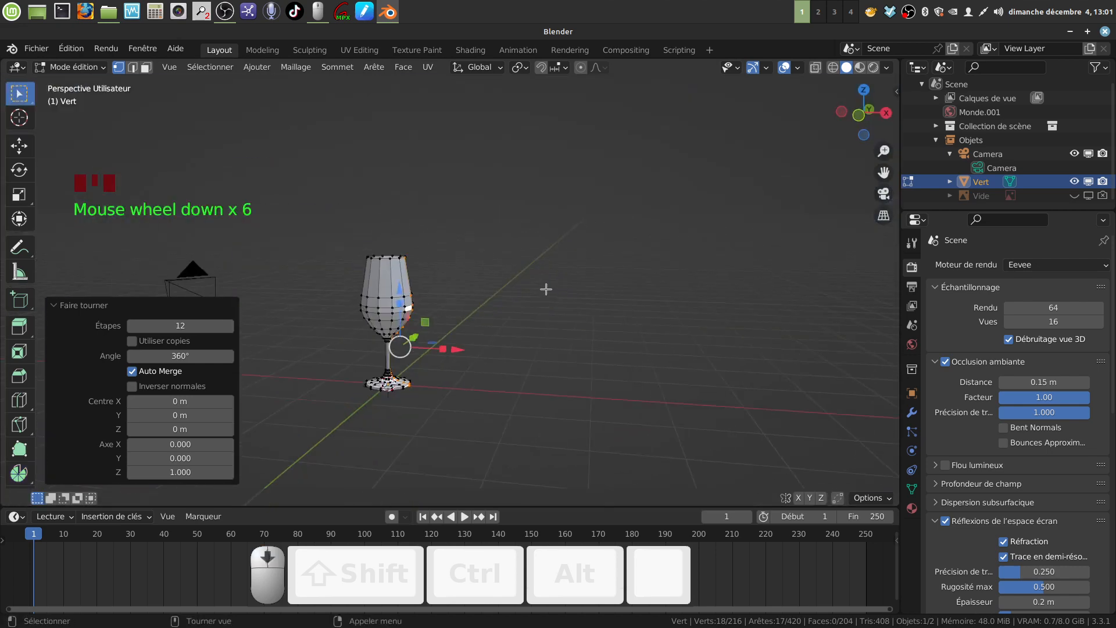
middle_click_drag(543, 287, 526, 312)
scroll(526, 312, "up", 3)
middle_click_drag(515, 394, 498, 213, "shift")
scroll(572, 282, "up", 3)
scroll(657, 407, "up", 3)
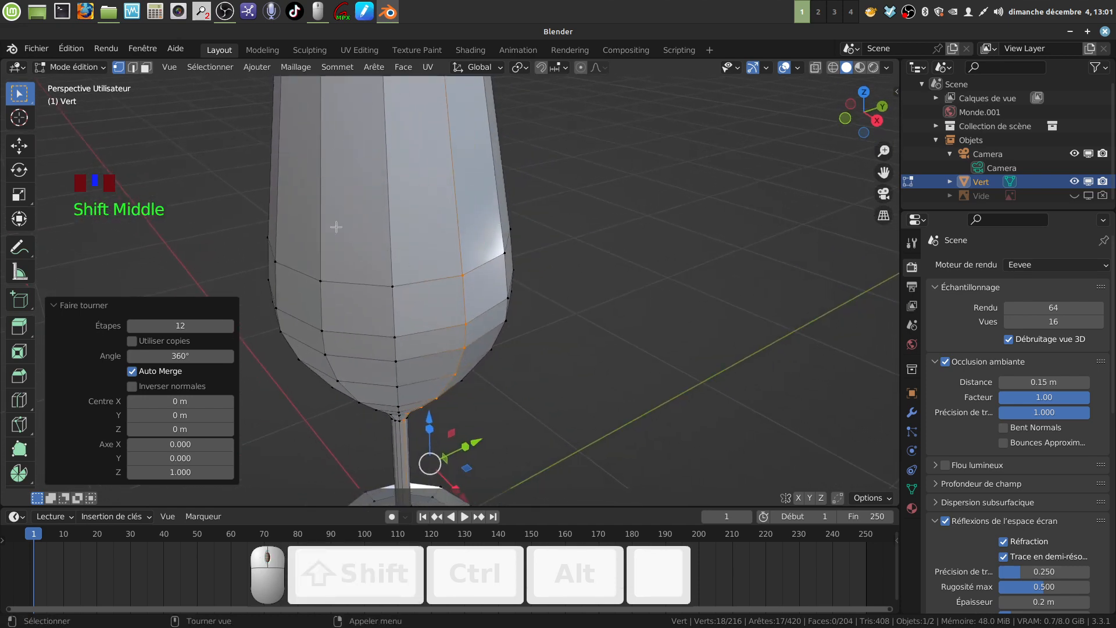
middle_click_drag(461, 278, 462, 278, "shift")
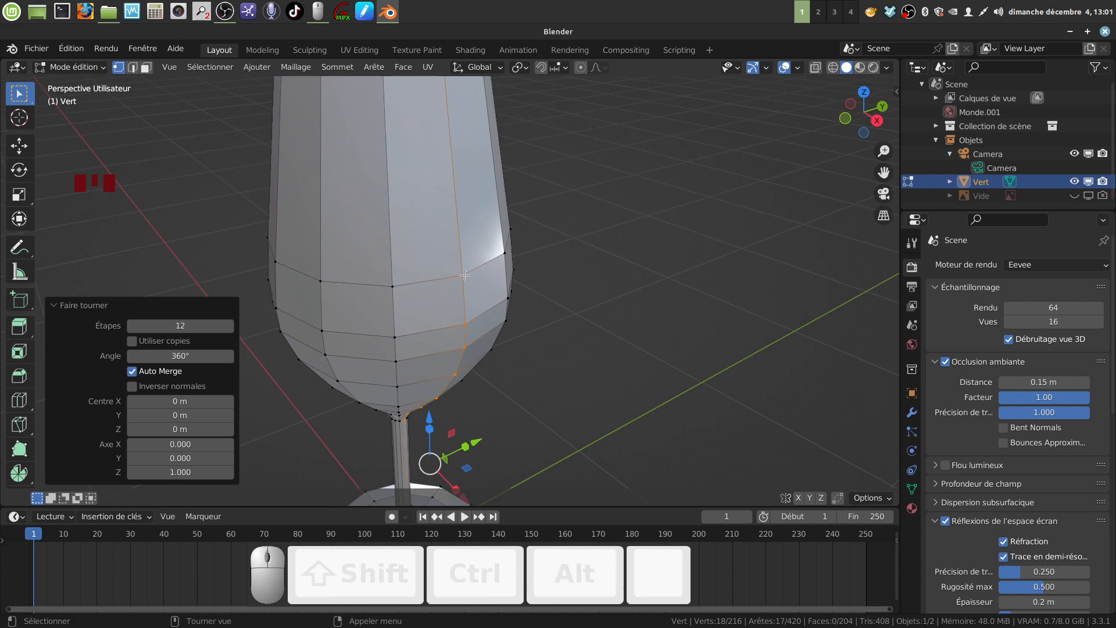
scroll(529, 331, "down", 2)
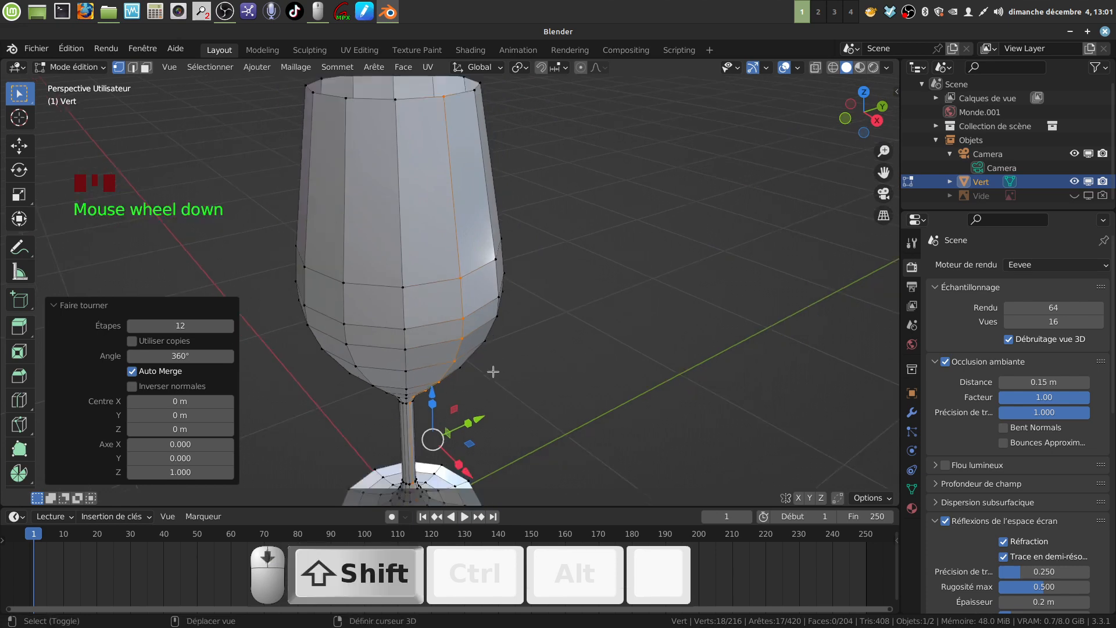
middle_click_drag(528, 331, 558, 299, "shift")
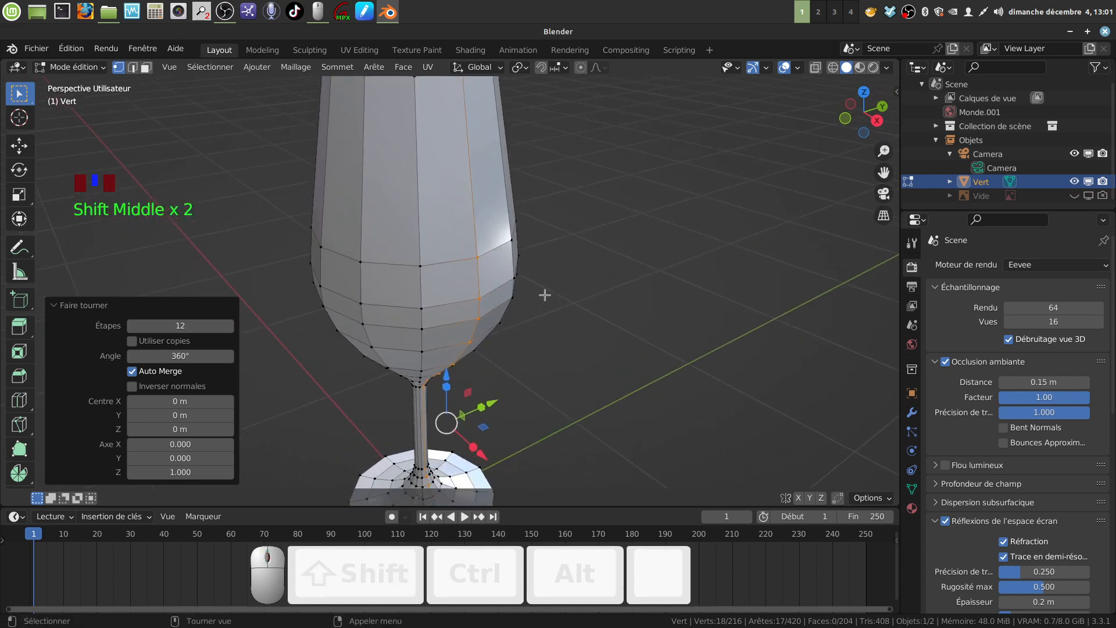
Select the whole glass mesh and merge its duplicate vertices by distance, using a merge distance of 0.0001 m
key("a")
key("a")
scroll(563, 309, "down", 2)
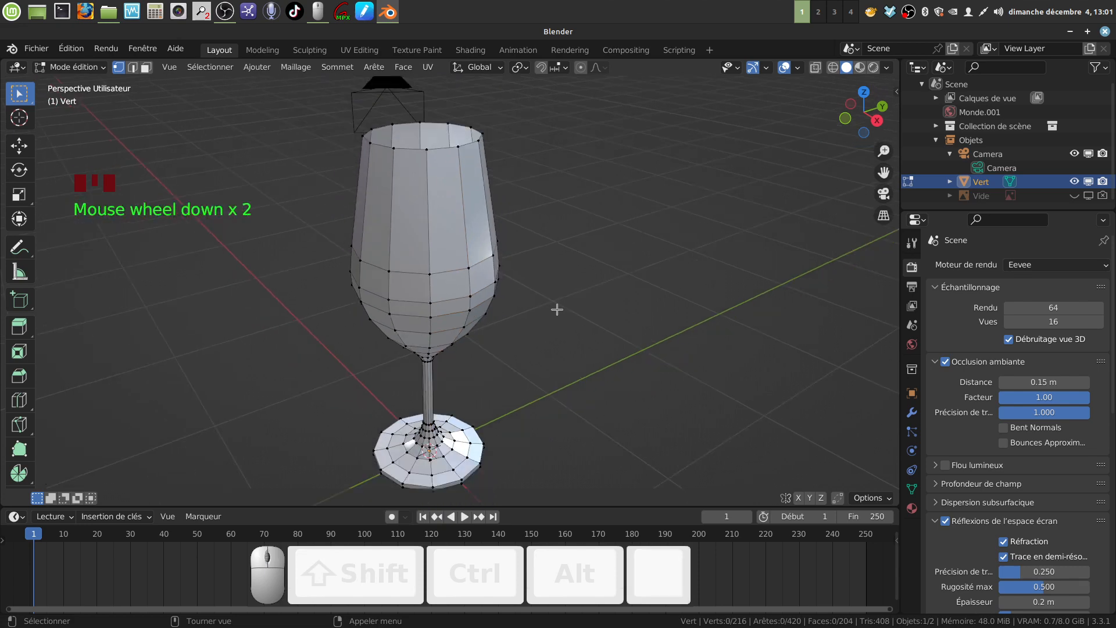
key("a")
left_click(330, 68)
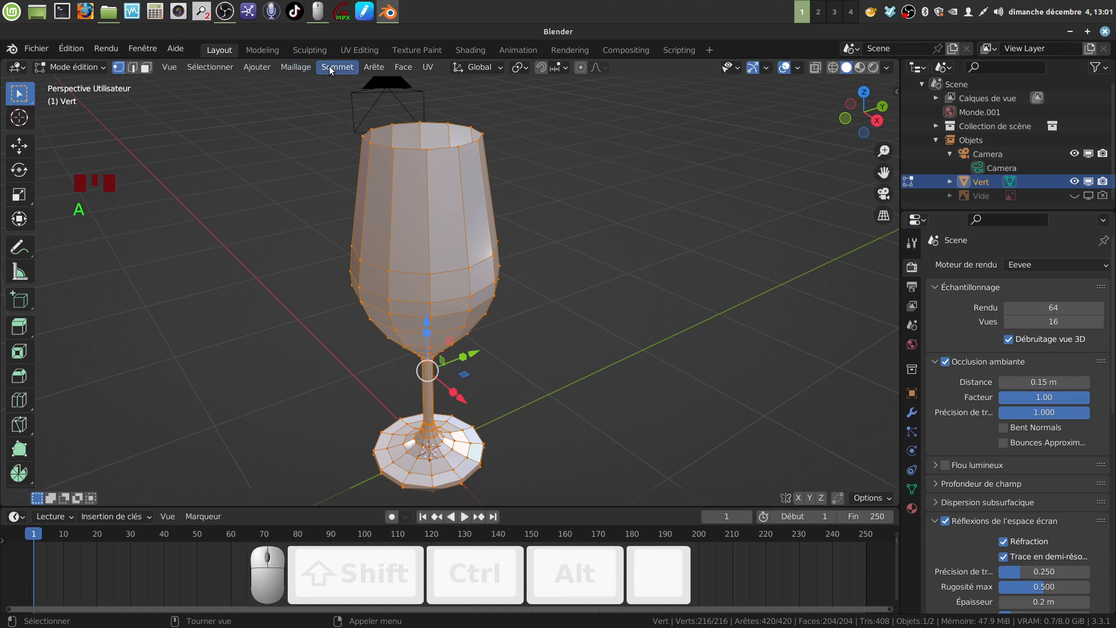
left_click(292, 68)
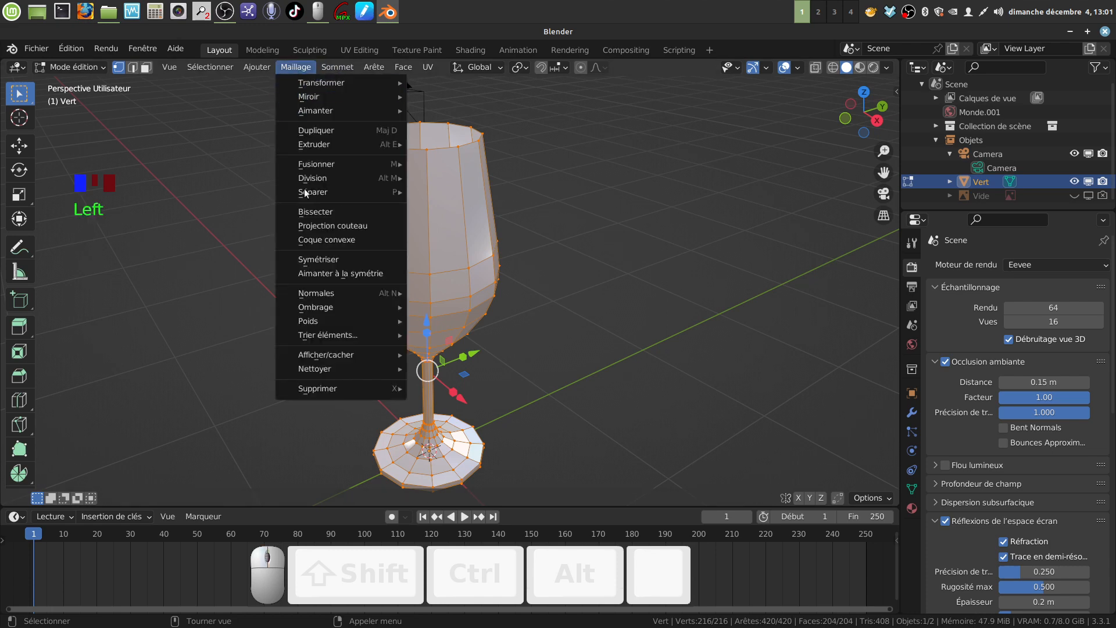
mouse_move(336, 367)
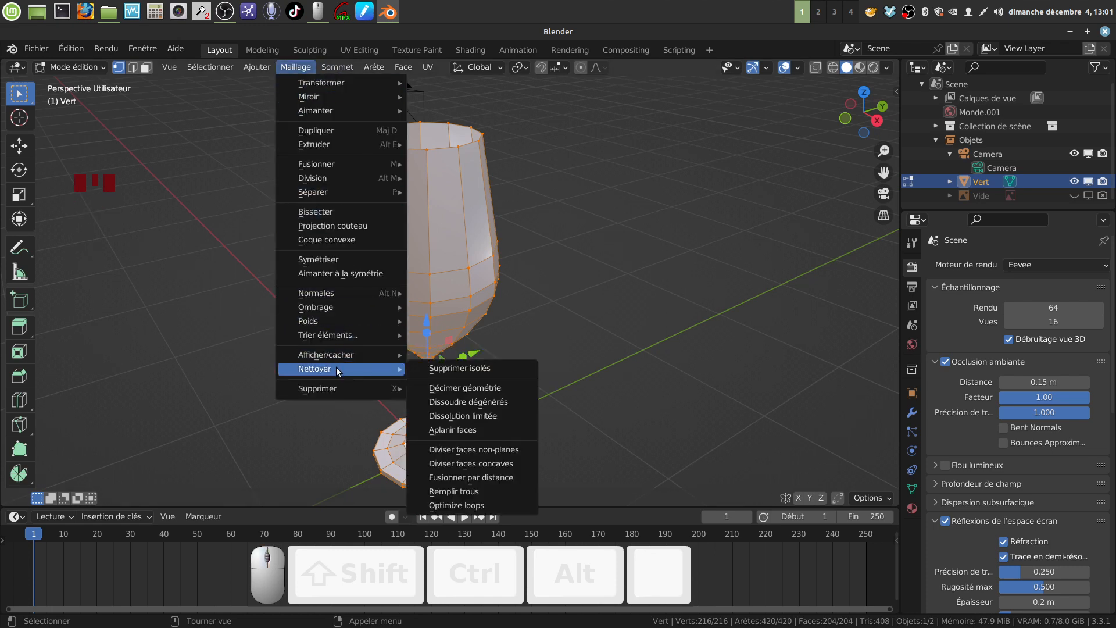
left_click(487, 475)
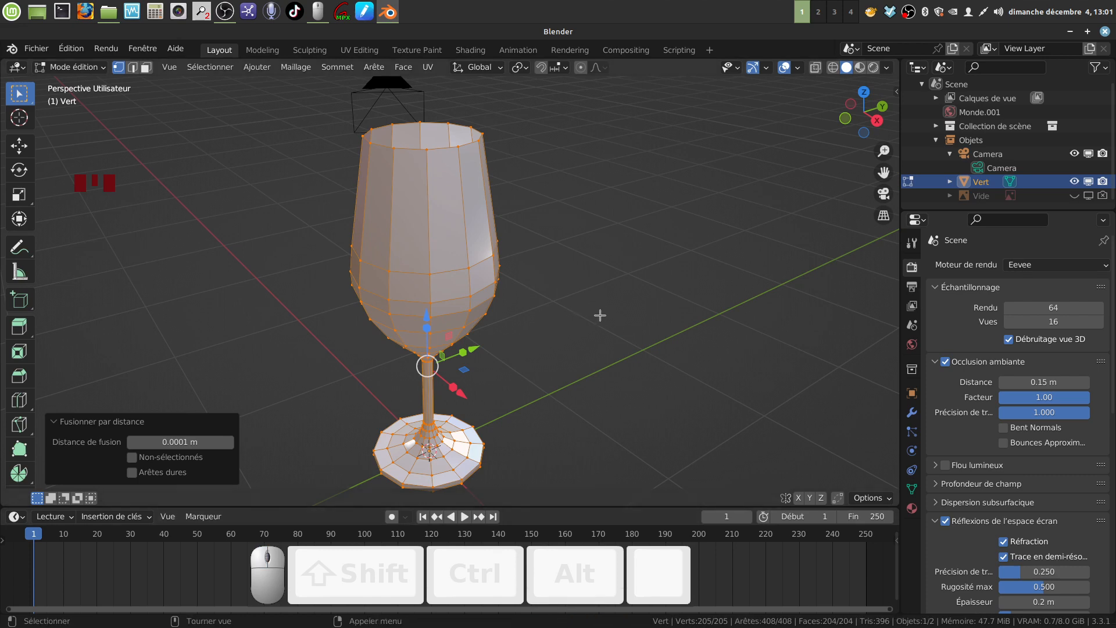
Leave Edit Mode, deselect the glass and examine its faceted bowl, stem and foot from the side and from above
middle_click_drag(600, 315, 595, 263, "shift")
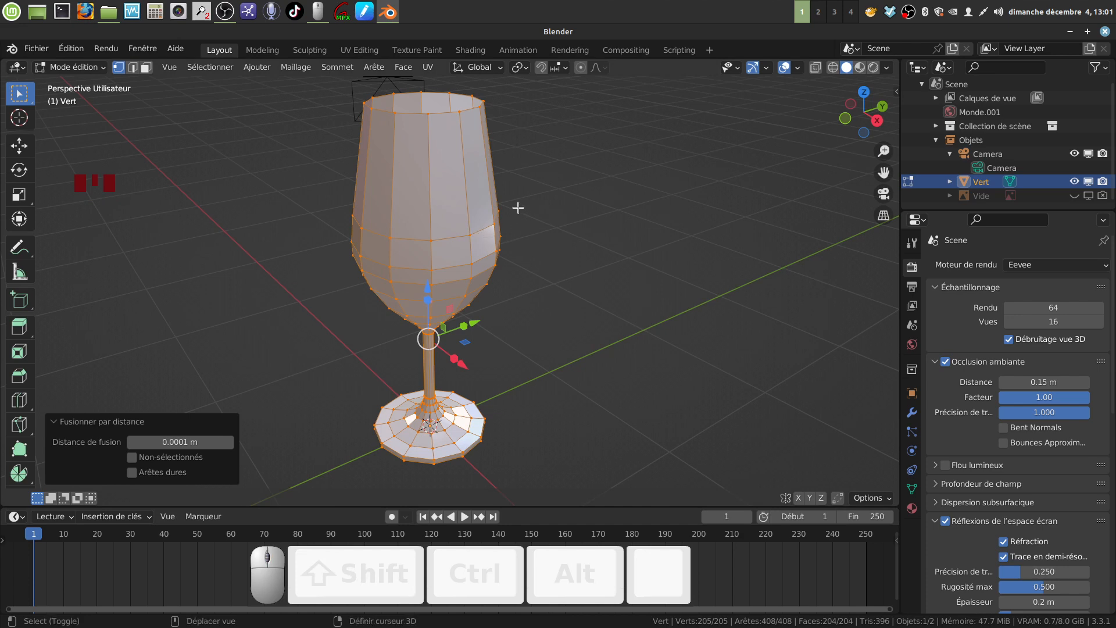
middle_click_drag(515, 207, 473, 235, "shift")
key("Tab")
left_click(582, 217)
scroll(483, 264, "up", 2)
scroll(465, 340, "up", 1)
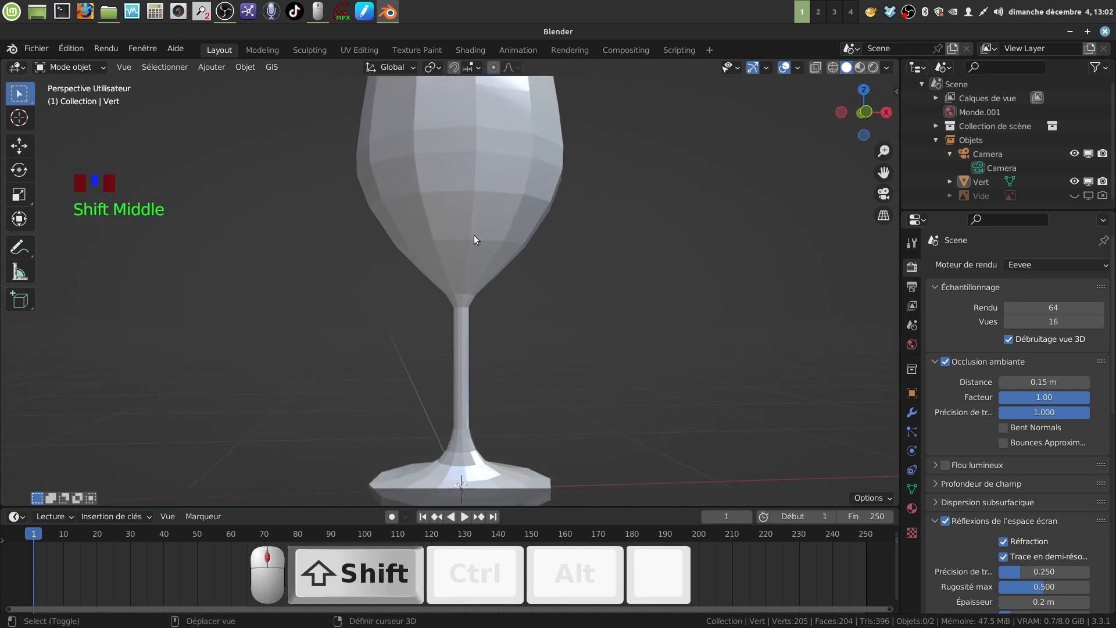
scroll(491, 183, "down", 3)
middle_click_drag(491, 184, 486, 100)
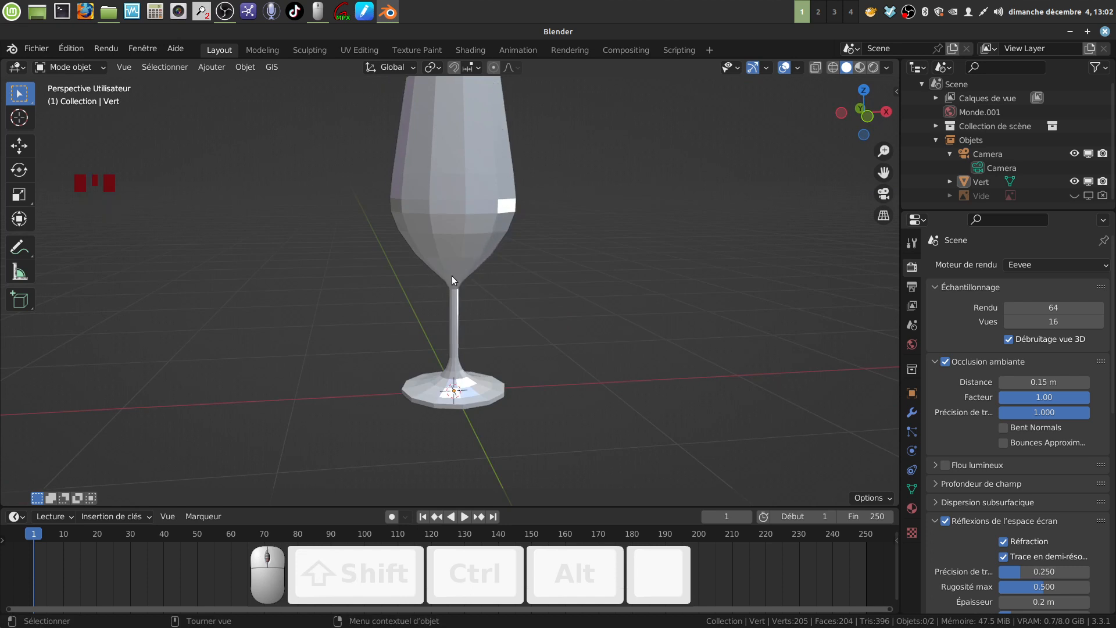
middle_click_drag(477, 181, 464, 358, "shift")
scroll(481, 306, "up", 4)
mouse_move(480, 307)
middle_mouse_down()
mouse_move(472, 284)
mouse_move(475, 306)
middle_mouse_up()
Enter Edit Mode, clear the selection and, in face selection mode, select the tall ring of faces at the top of the bowl
key("Tab")
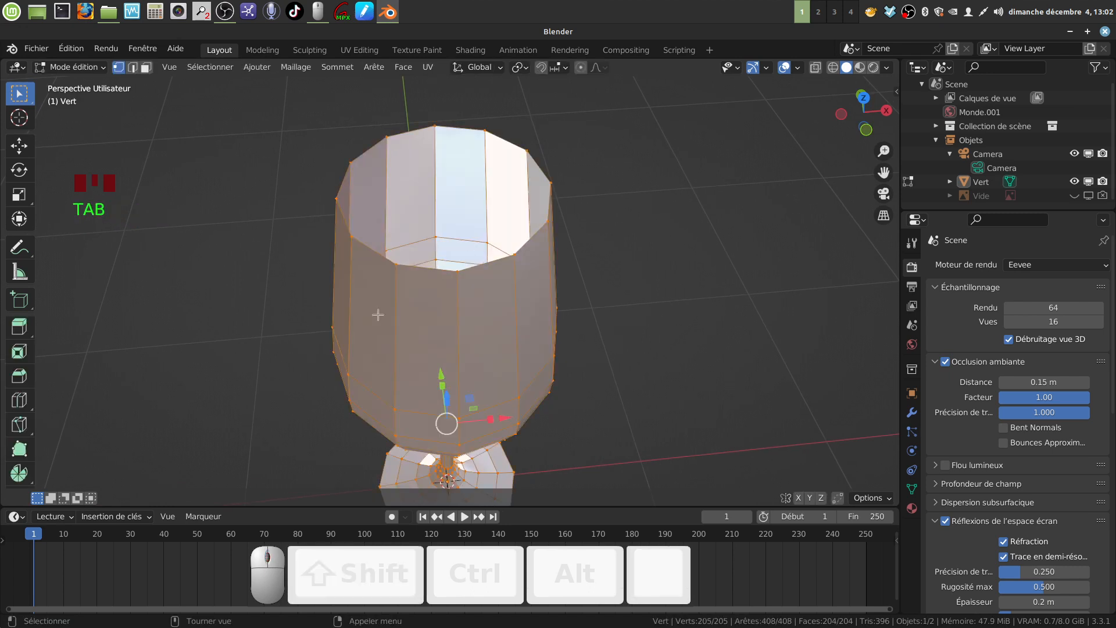
left_click(232, 160)
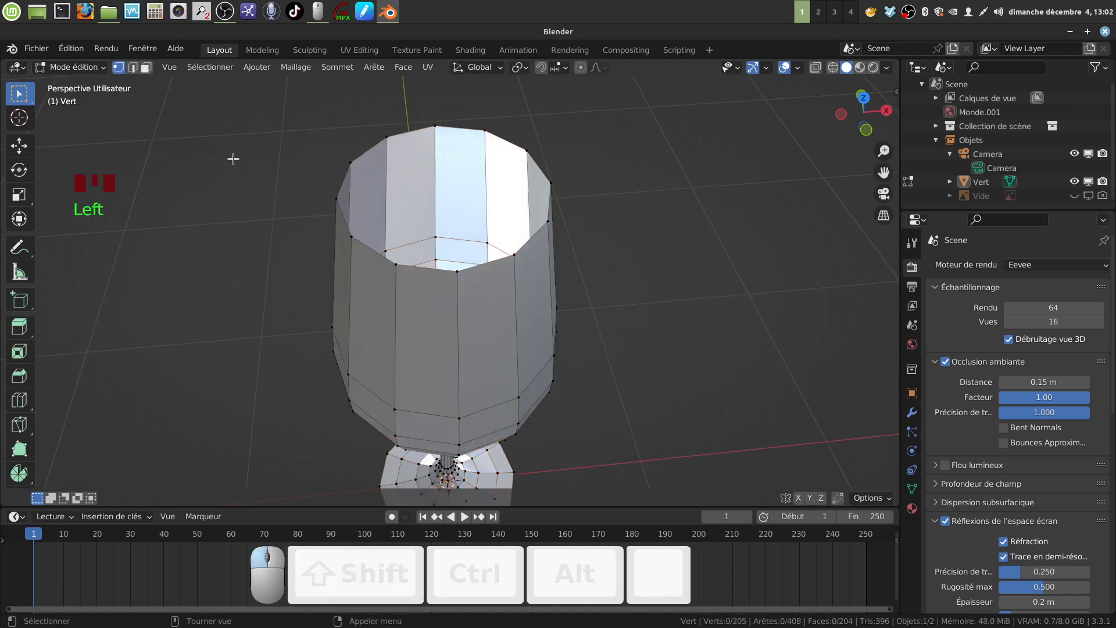
left_click(146, 66)
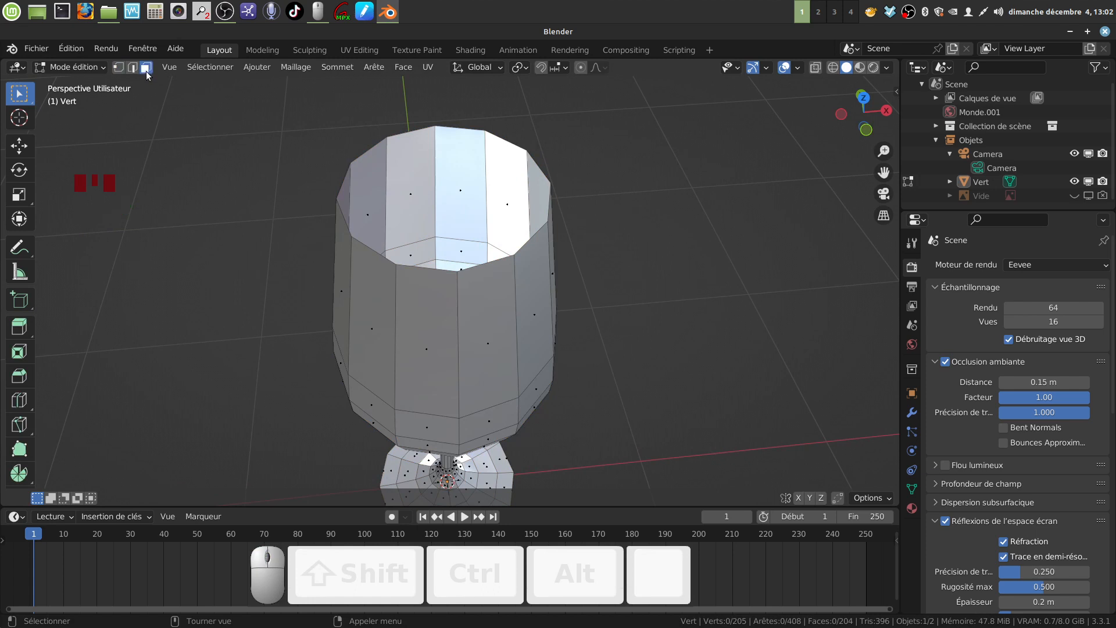
key("alt")
left_click(434, 173, "alt")
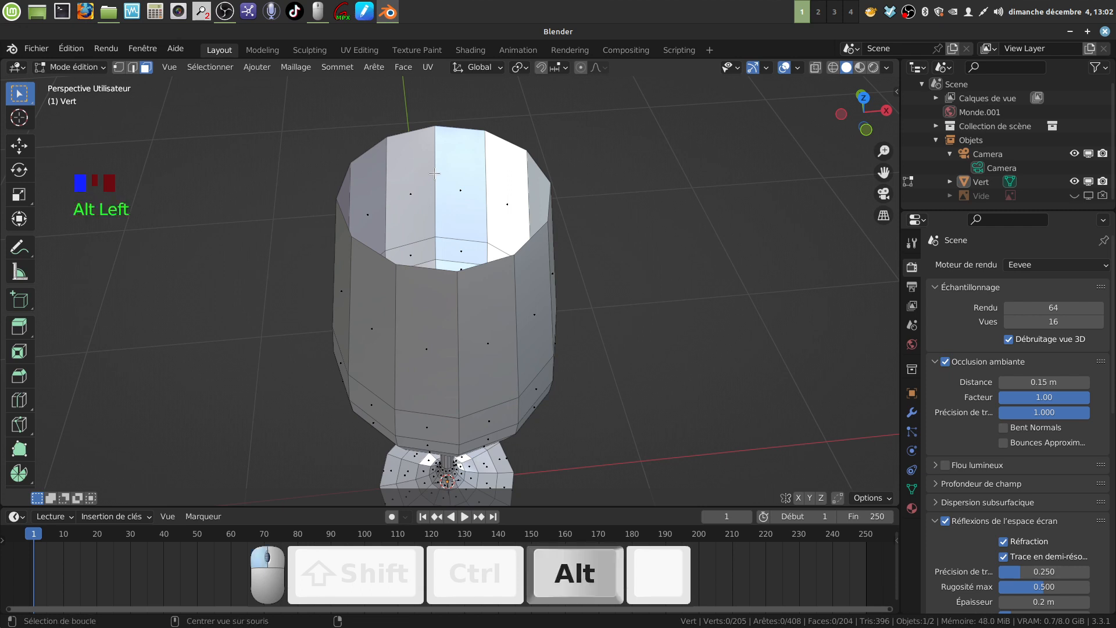
middle_click_drag(560, 297, 559, 257)
scroll(557, 273, "down", 3)
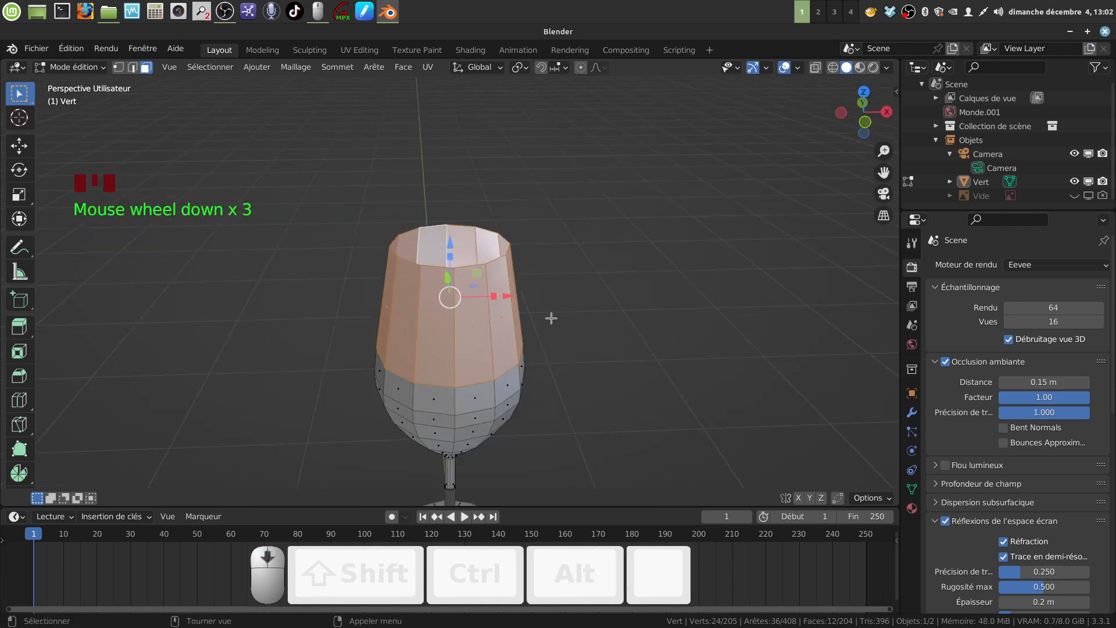
middle_click_drag(556, 364, 336, 123, "shift")
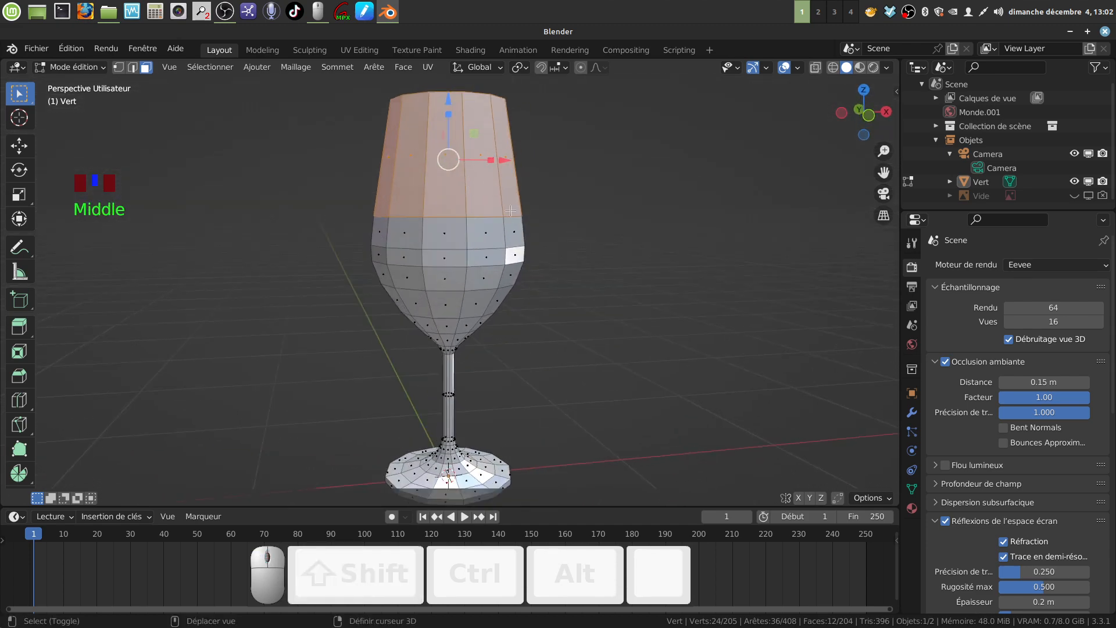
middle_click_drag(468, 182, 468, 199, "shift")
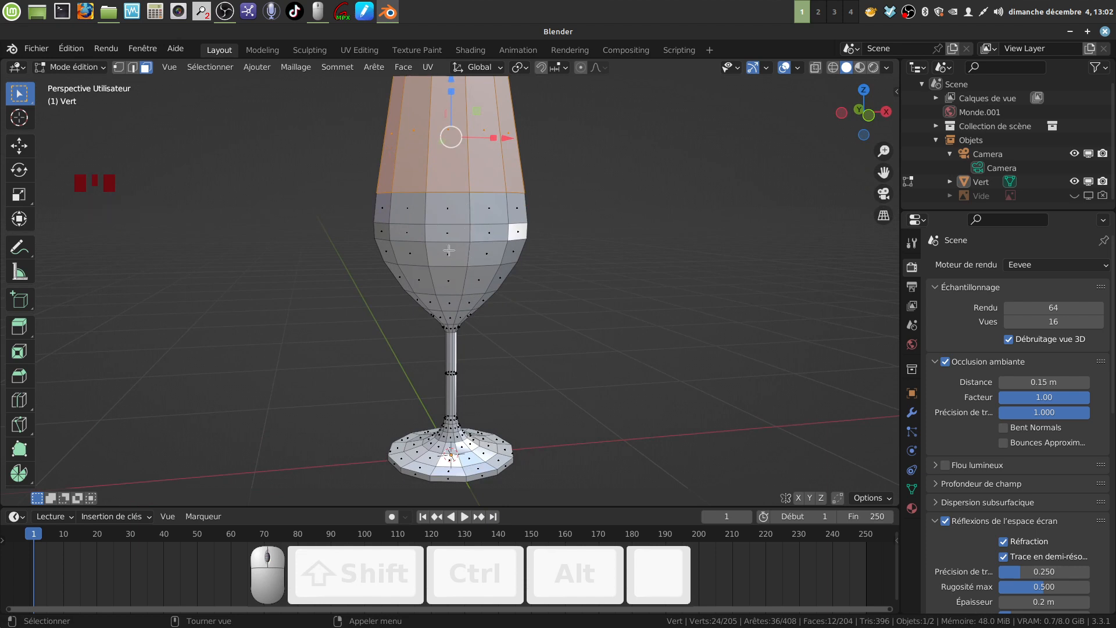
Grow the face selection by six rings so that it covers the whole bowl down to the top of the stem
key("ctrl")
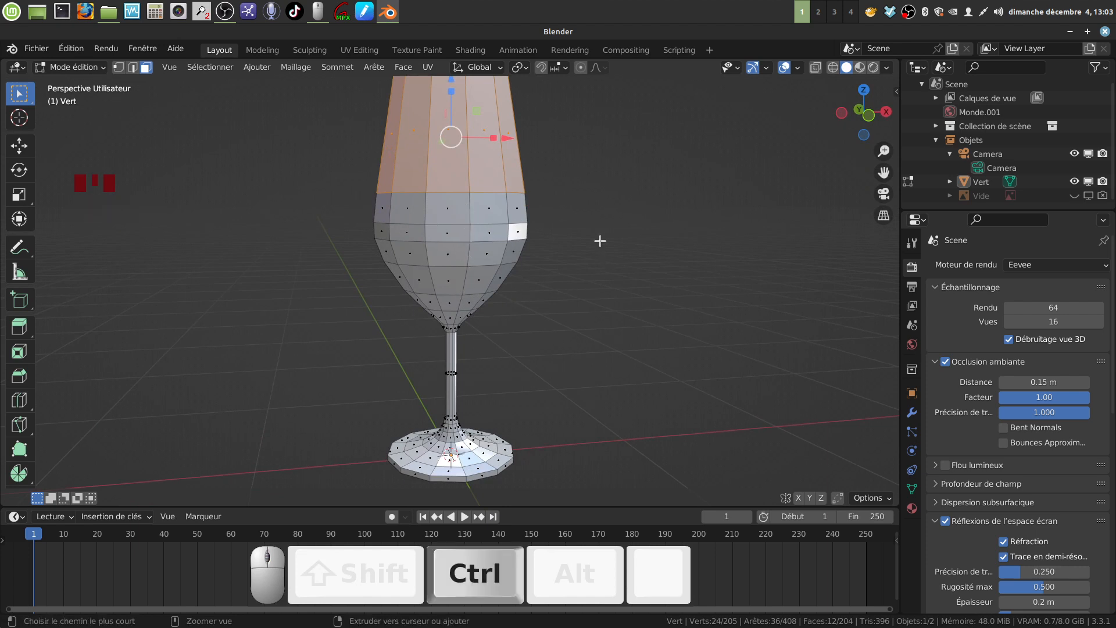
key("ctrl+KP_Add")
key("ctrl+KP_Add")
key("ctrl+KP_Add")
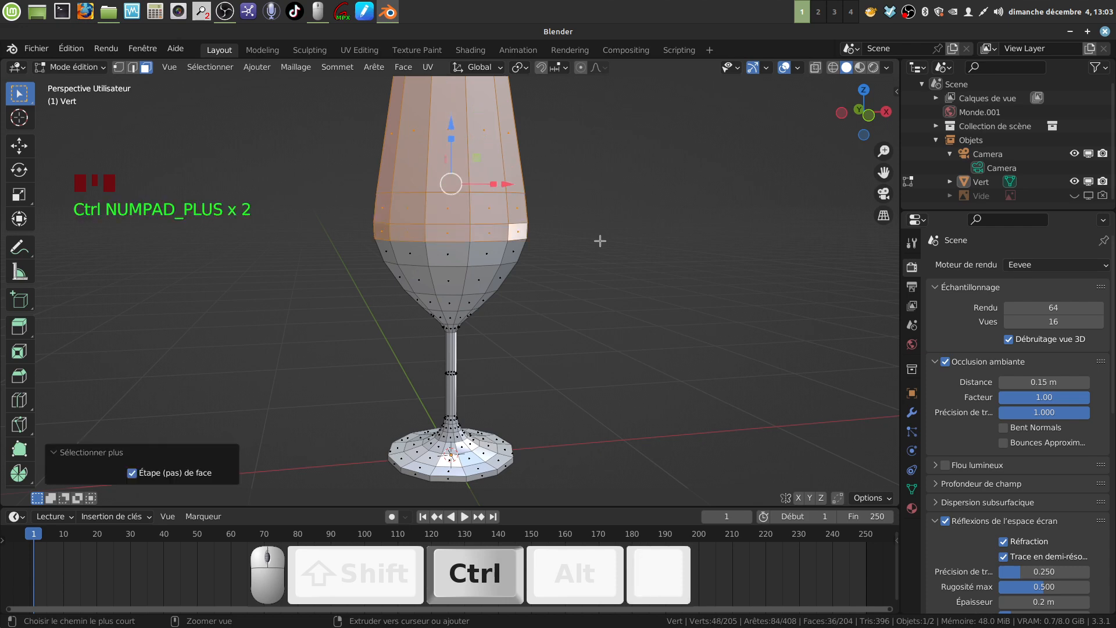
key("ctrl+KP_Add")
key("ctrl+KP_Add")
key("ctrl+KP_Add")
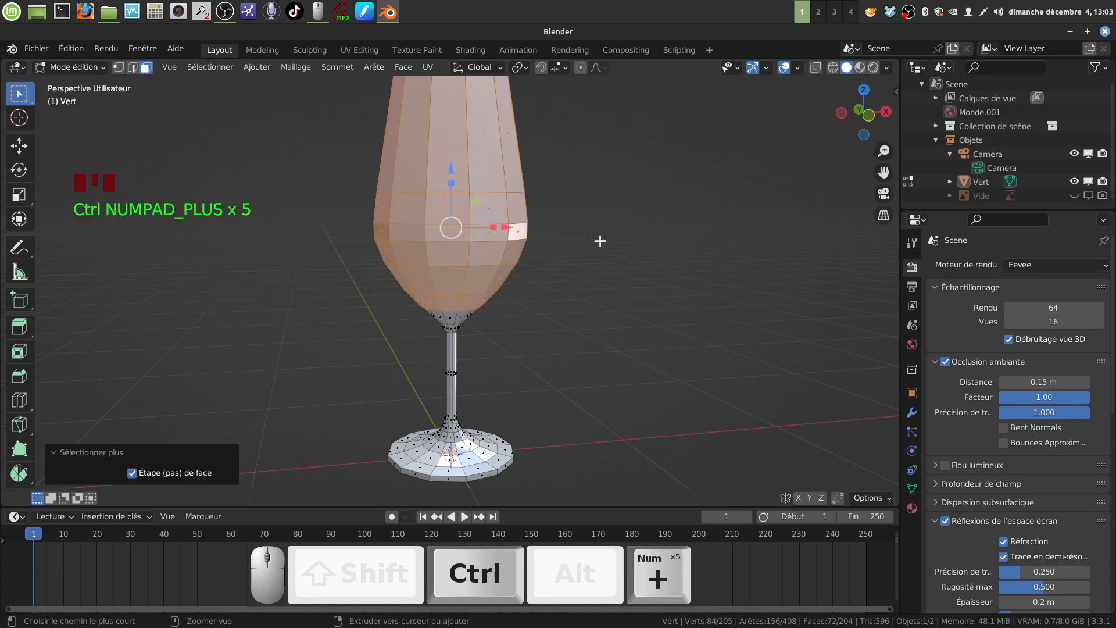
scroll(600, 241, "up", 3)
middle_click_drag(598, 239, 593, 279)
scroll(584, 264, "down", 5)
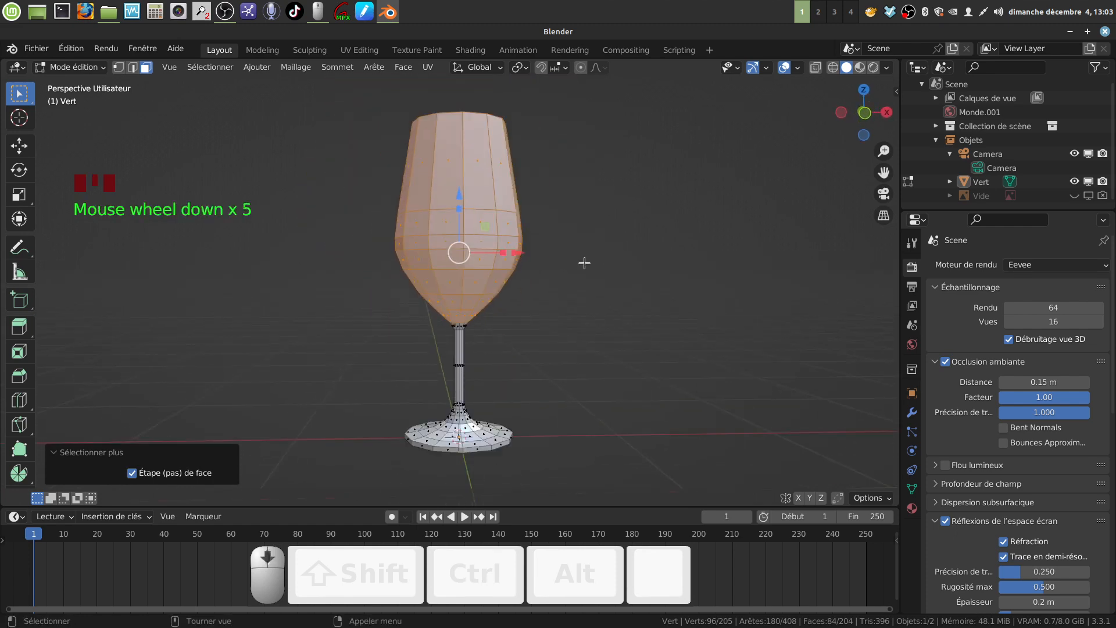
middle_click_drag(568, 229, 543, 256, "shift")
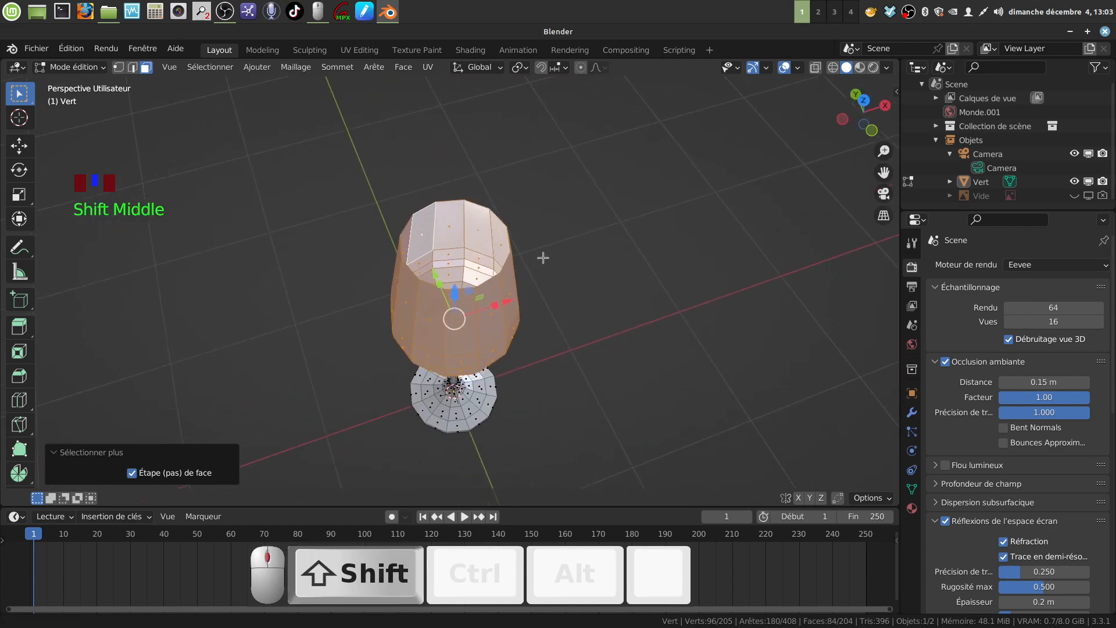
scroll(555, 356, "up", 1)
middle_click_drag(556, 356, 556, 269)
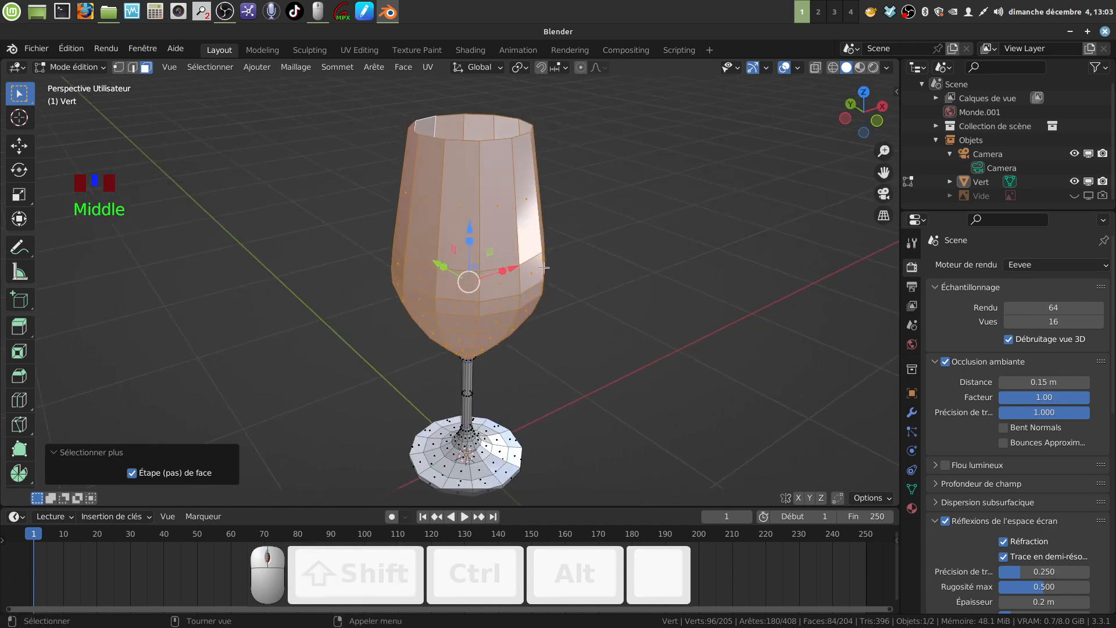
middle_click_drag(567, 294, 574, 288)
Leave Edit Mode and check the glass's normals with the Face Orientation overlay, turning the overlay off again
key("Tab")
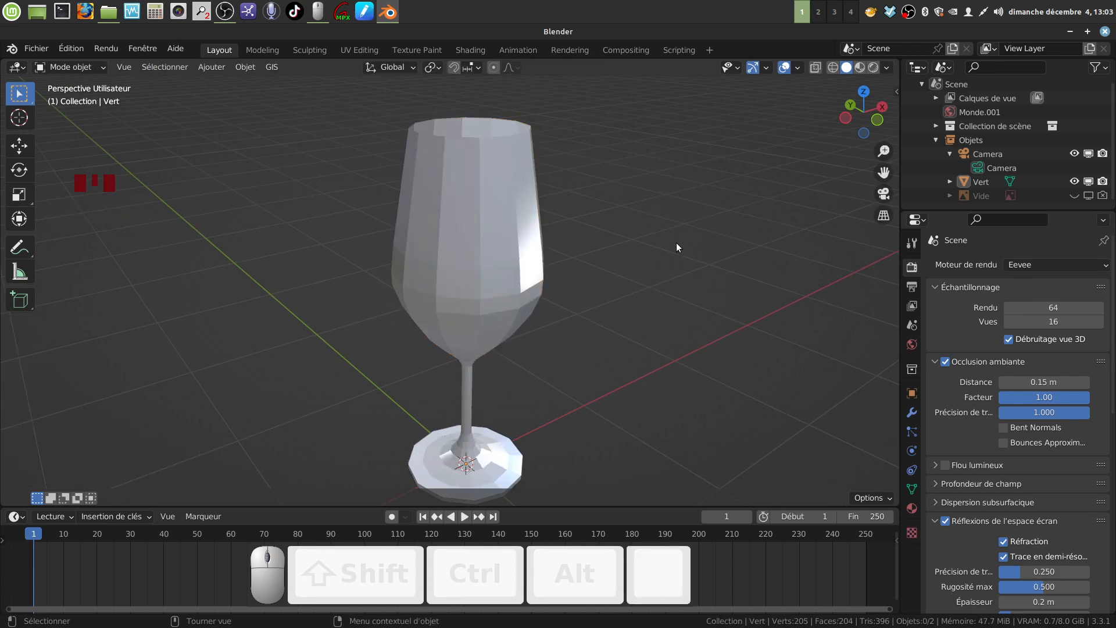
key("q")
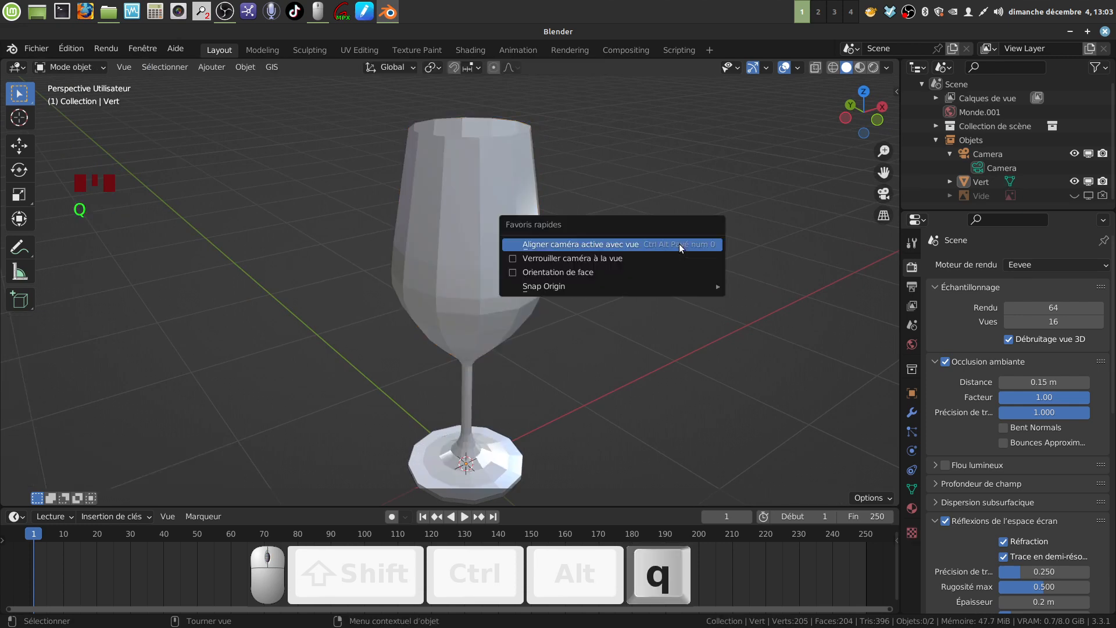
left_click(519, 273)
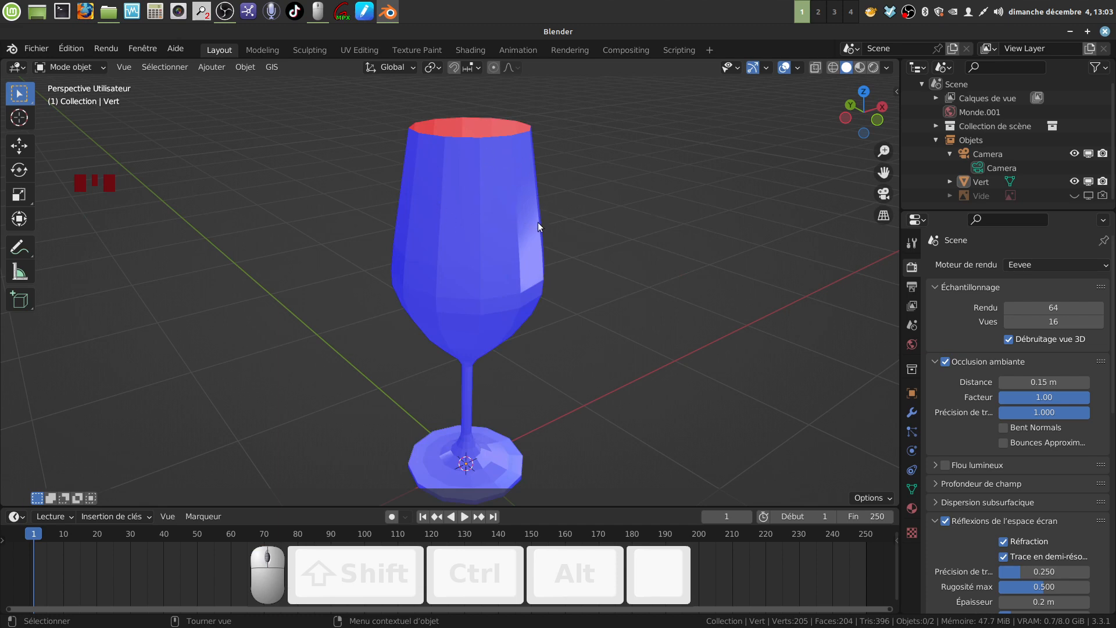
key("q")
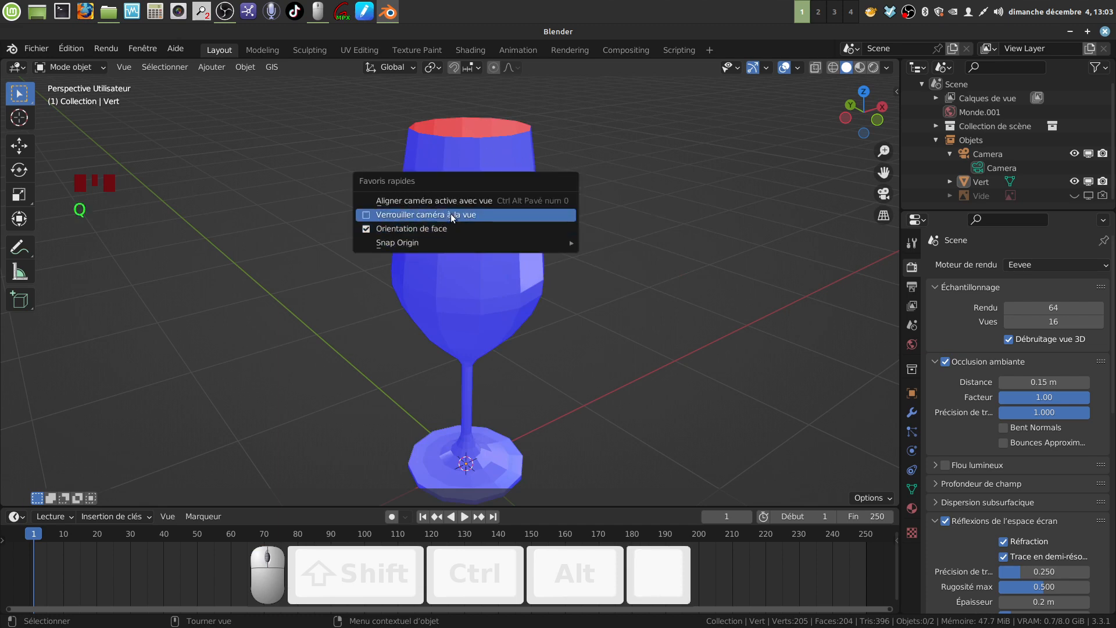
left_click(365, 230)
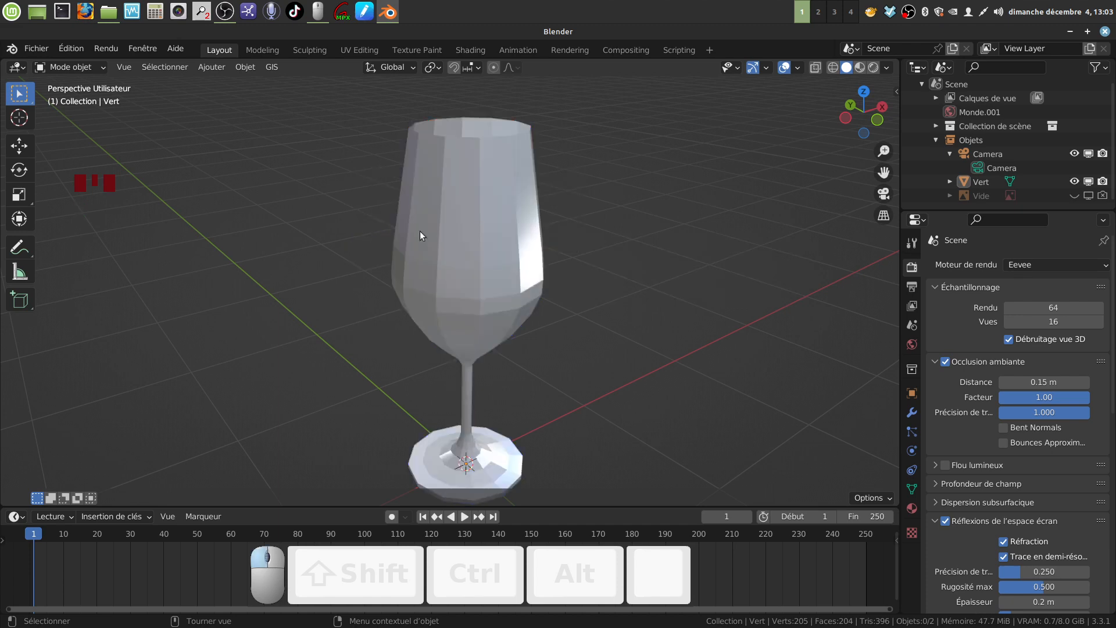
Return to Edit Mode and apply Solidify Faces to the selected bowl faces with a thickness of 0.01 m
middle_click_drag(604, 224, 594, 265, "shift")
middle_click_drag(594, 265, 521, 379, "shift")
scroll(588, 286, "up", 2)
key("Tab")
scroll(568, 267, "down", 3)
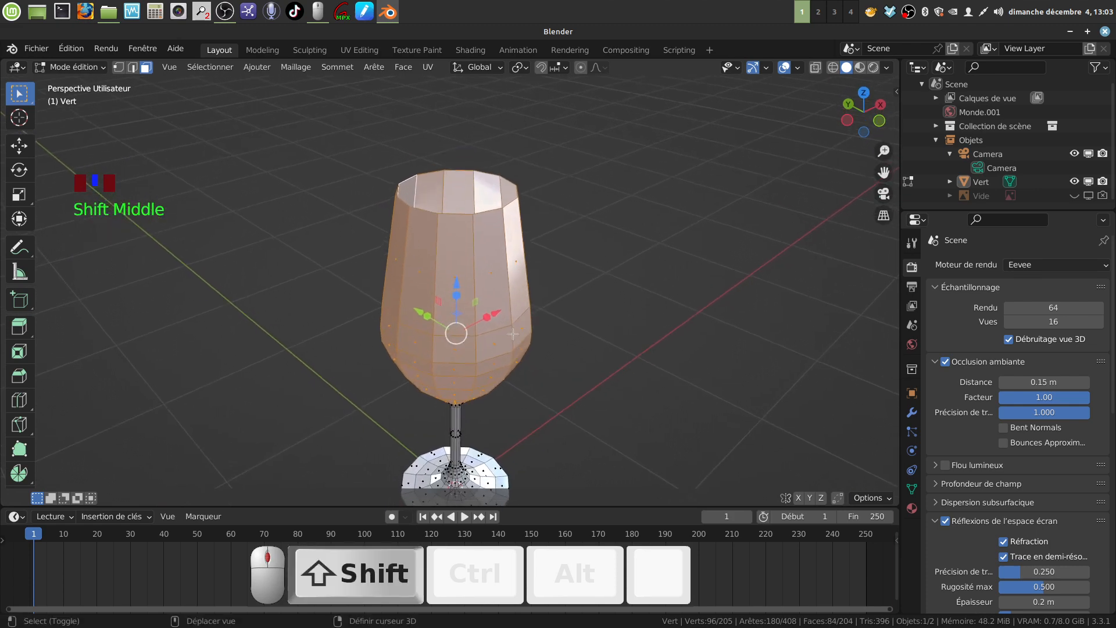
left_click(404, 66)
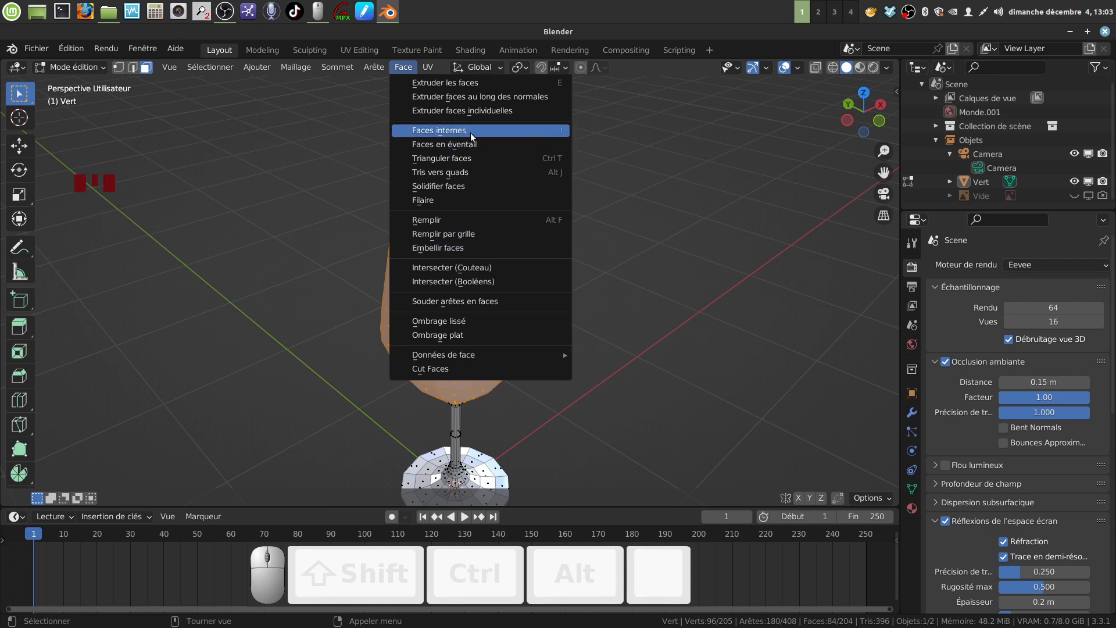
left_click(469, 186)
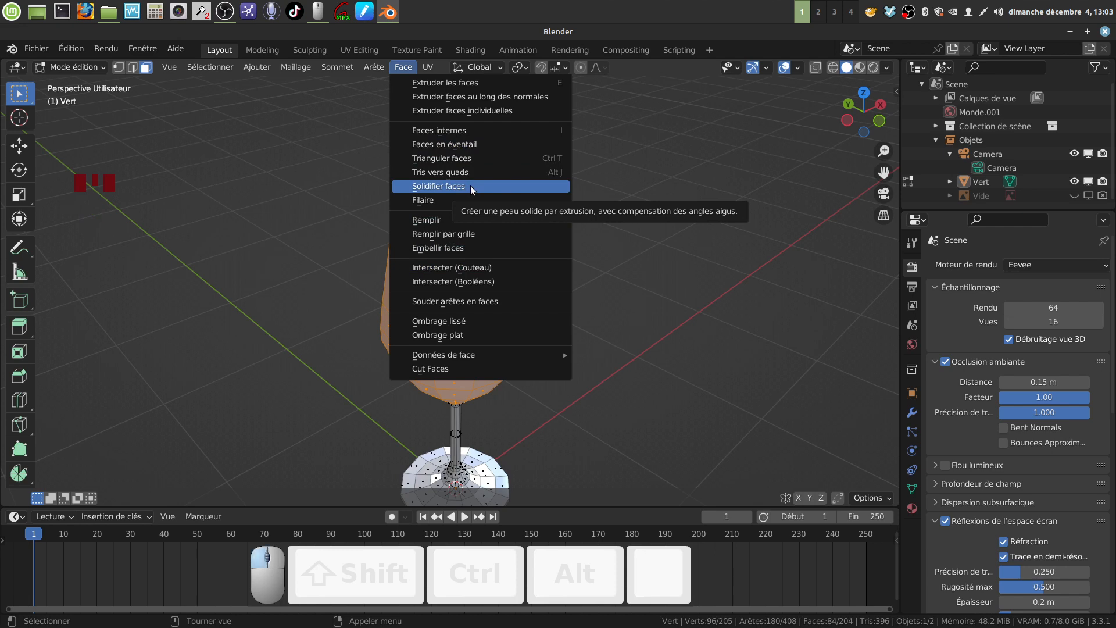
scroll(581, 241, "up", 2)
middle_click_drag(580, 240, 611, 282)
mouse_move(600, 295)
middle_mouse_down()
mouse_move(630, 314)
mouse_move(611, 244)
mouse_move(549, 221)
mouse_move(534, 191)
mouse_move(517, 299)
mouse_move(526, 337)
mouse_move(550, 257)
mouse_move(506, 268)
mouse_move(494, 254)
mouse_move(595, 312)
middle_mouse_up()
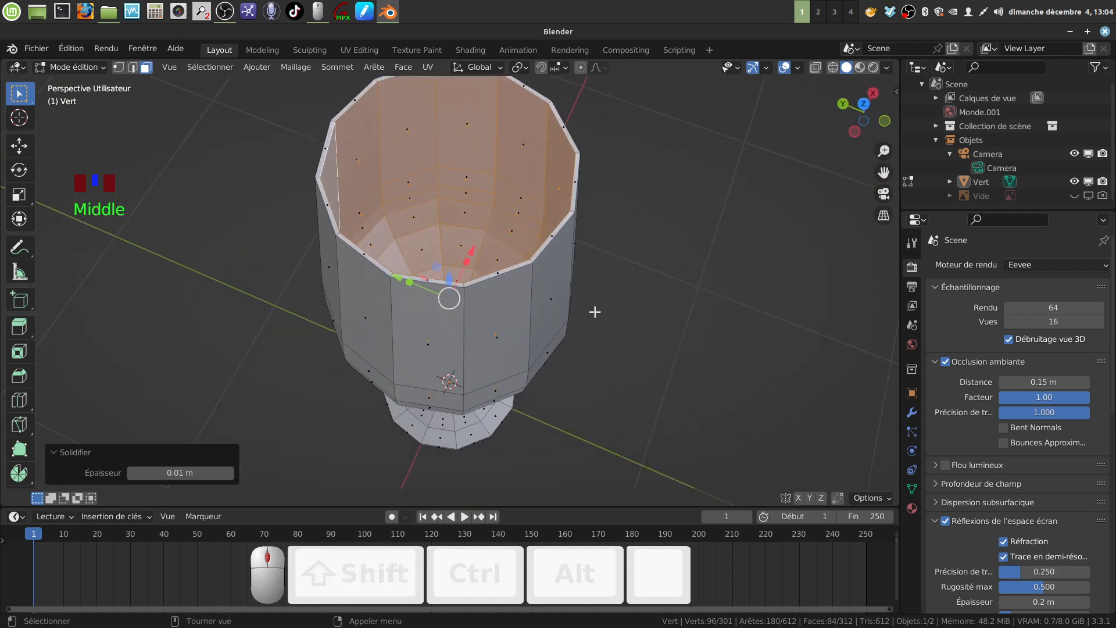
Leave Edit Mode and examine the thickened rim and the inside of the bowl
scroll(582, 312, "up", 3)
key("Tab")
scroll(590, 308, "down", 1)
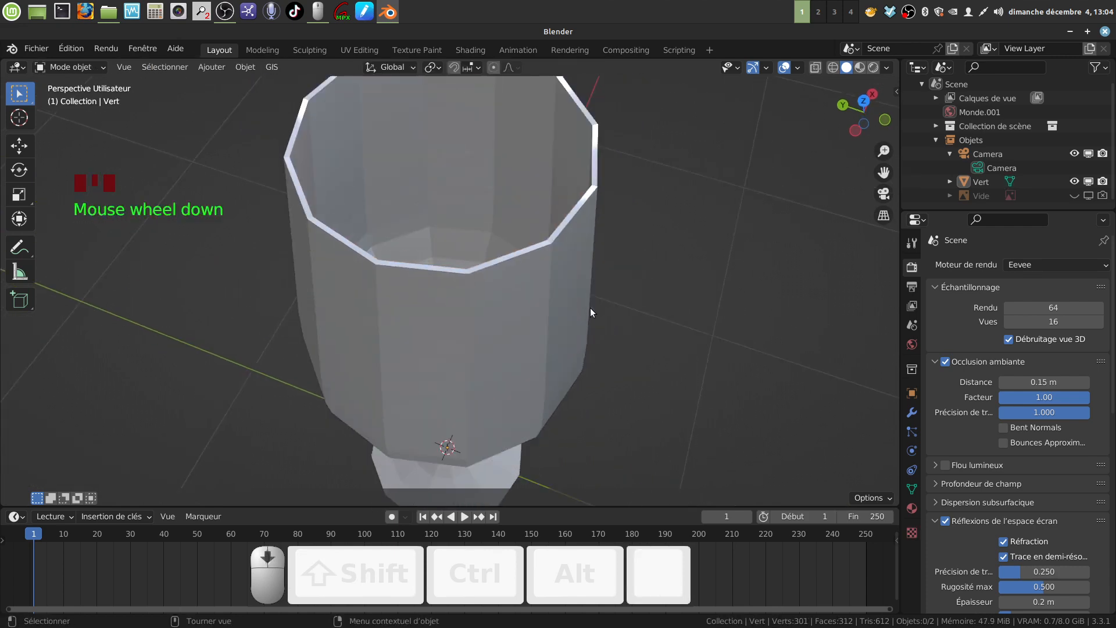
scroll(576, 315, "down", 3)
scroll(540, 330, "up", 3)
middle_click_drag(525, 340, 447, 236)
In Edit Mode, select the narrow ring of faces at the base of the bowl's inner wall and delete its faces
key("Tab")
scroll(507, 350, "up", 5)
scroll(506, 350, "up", 3)
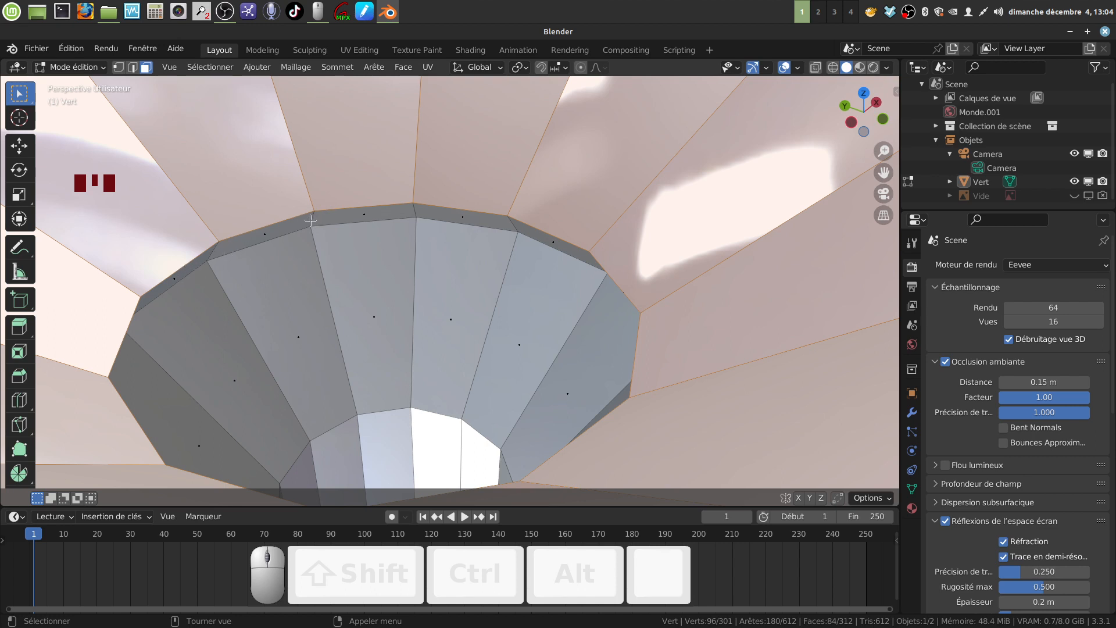
key("alt")
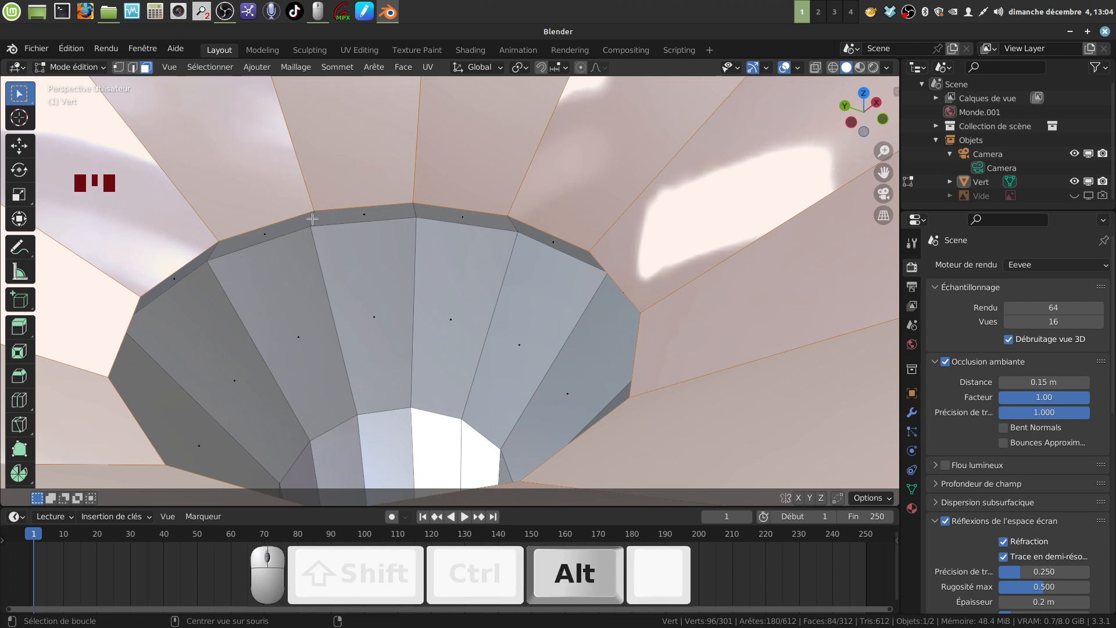
left_click(313, 218, "alt")
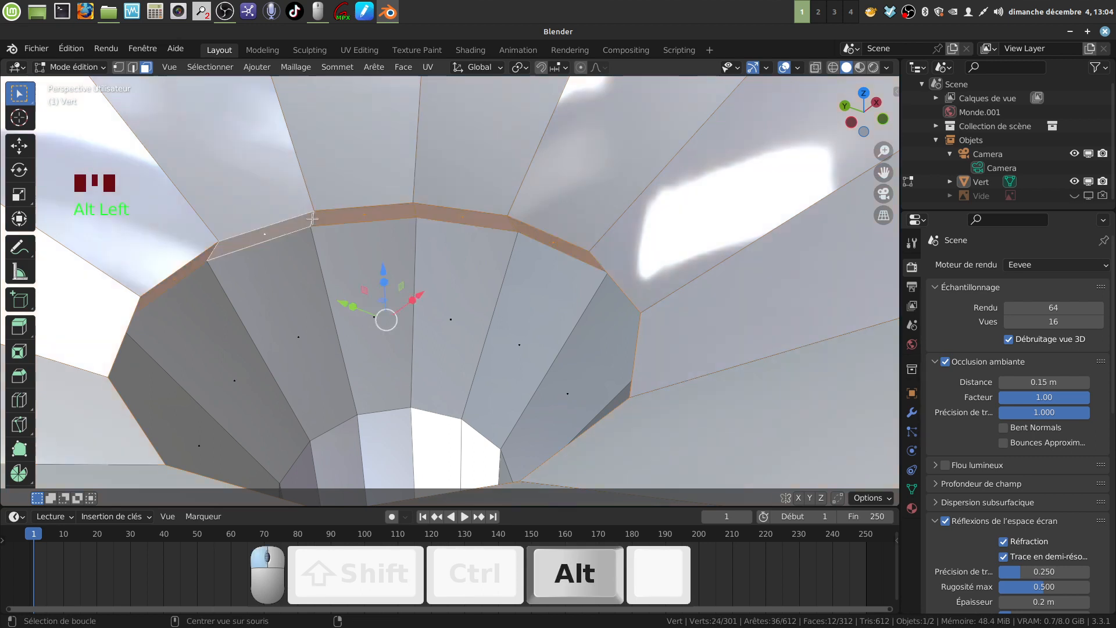
left_click(388, 254)
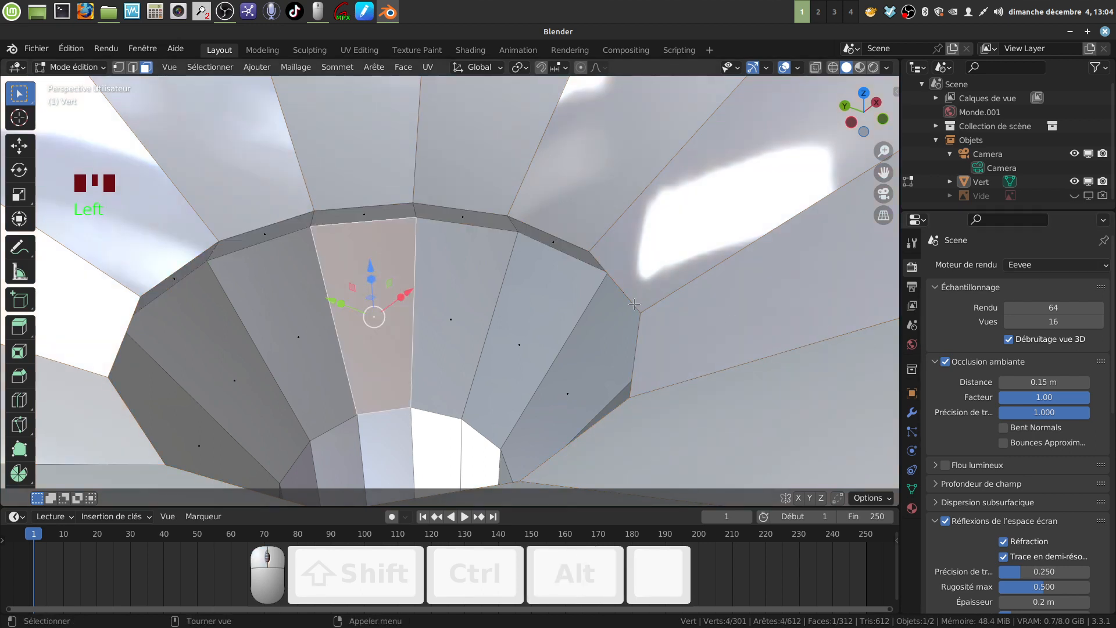
key("a")
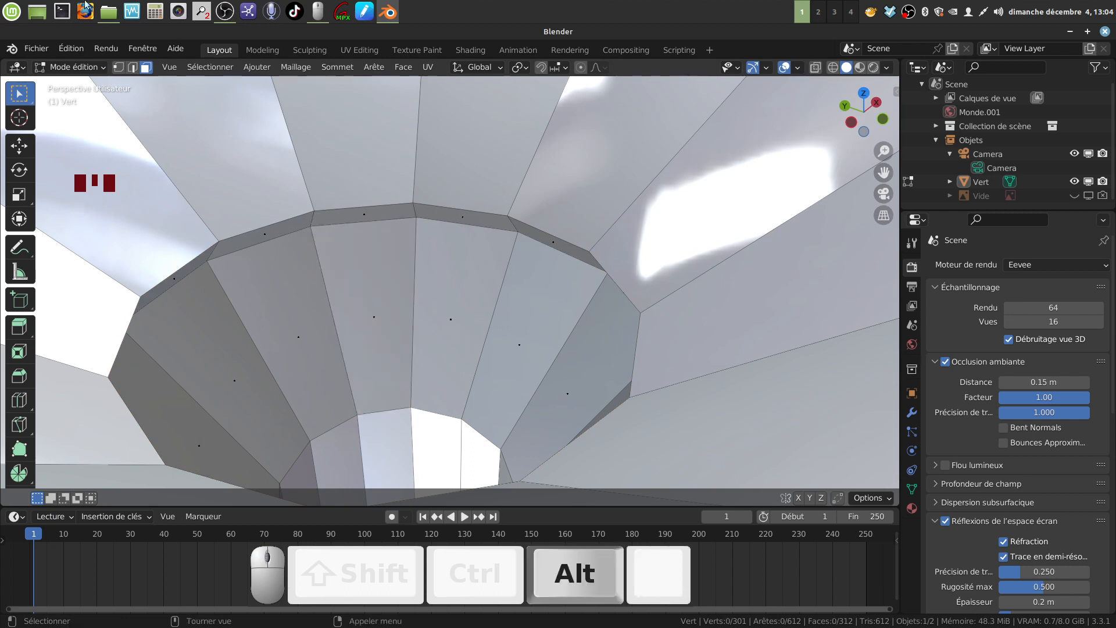
left_click(312, 218, "alt")
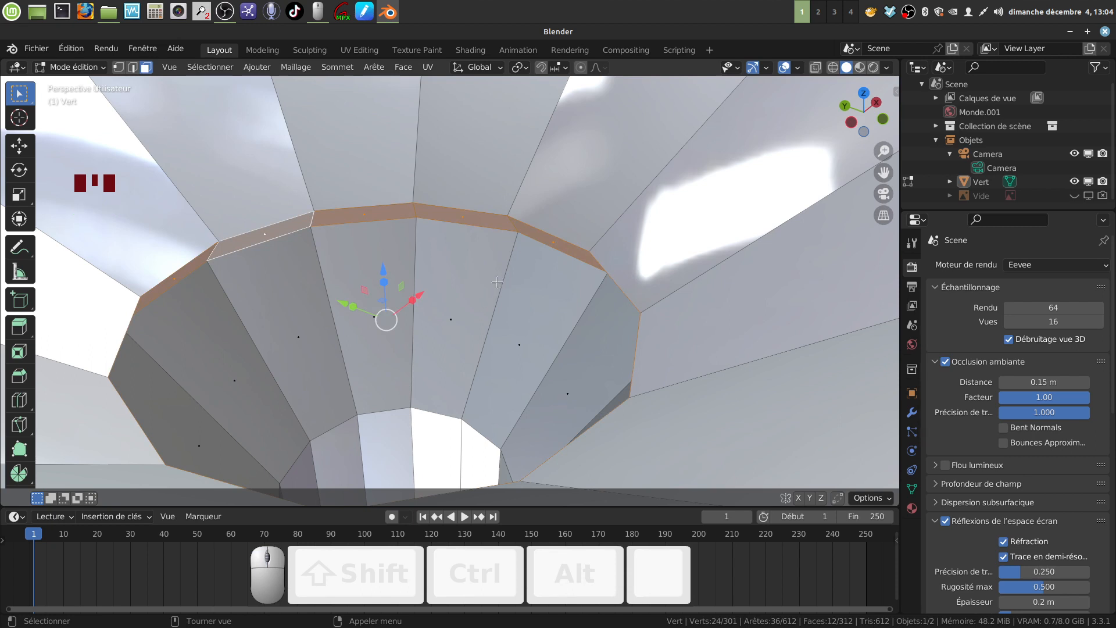
key("x")
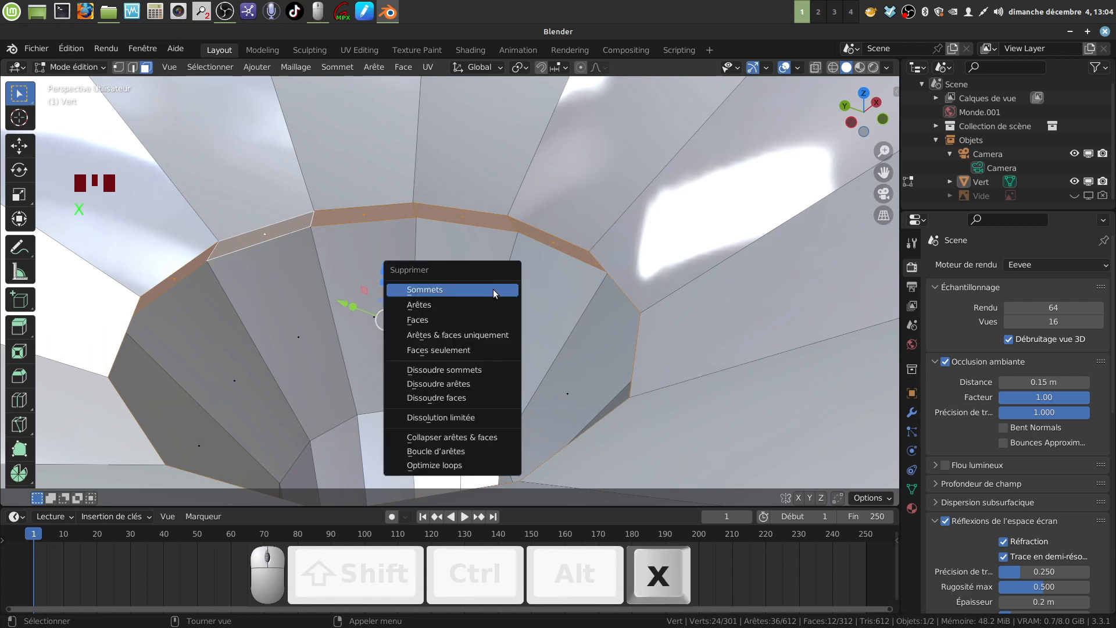
left_click(455, 320)
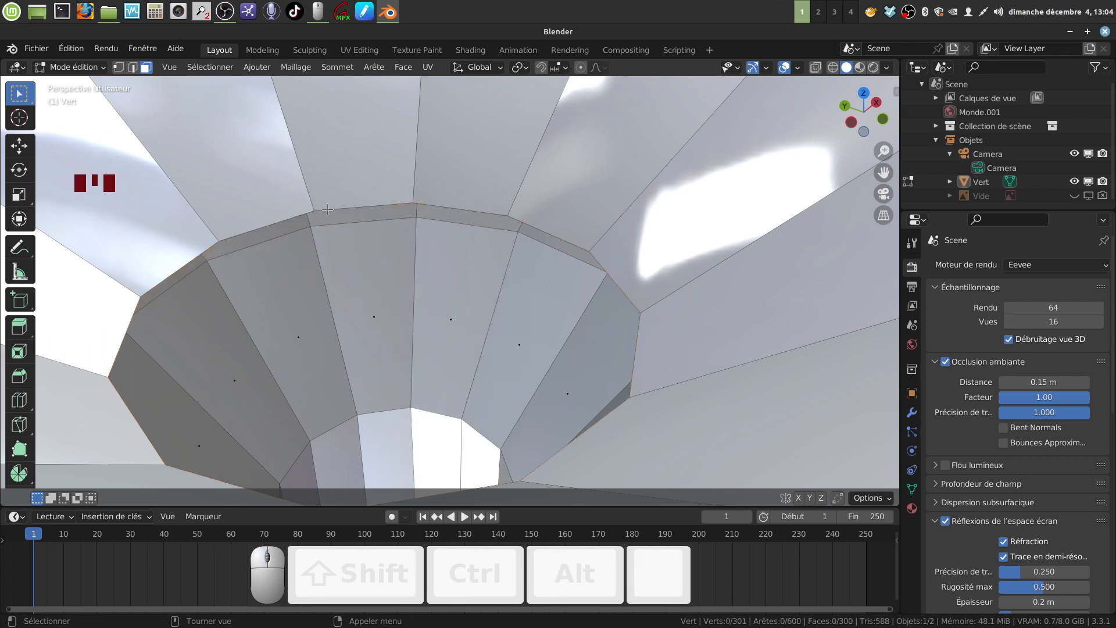
Extrude the open edge loop at the bowl's inner bottom inward to a scale of about 0.48 and lower the new ring about 0.0036 m
left_click(133, 68)
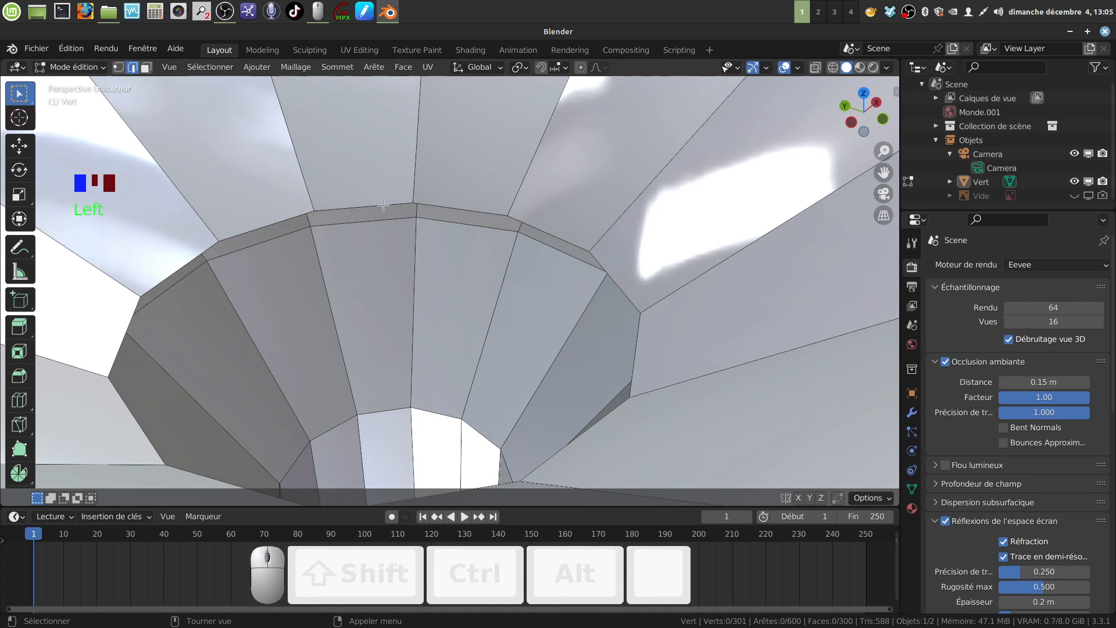
key("alt")
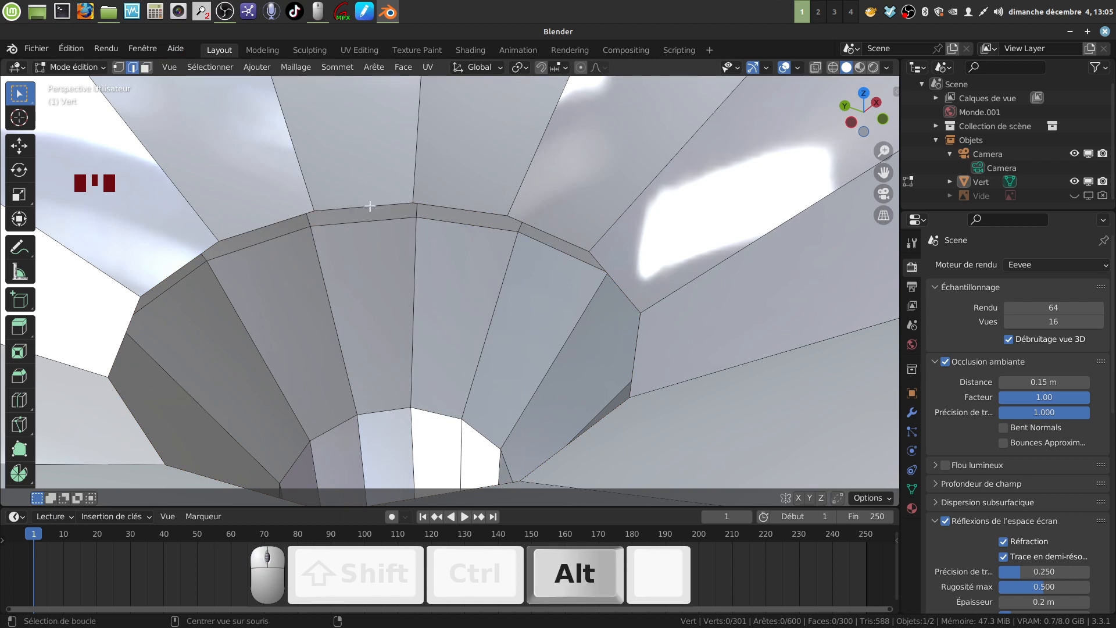
left_click(369, 206, "alt")
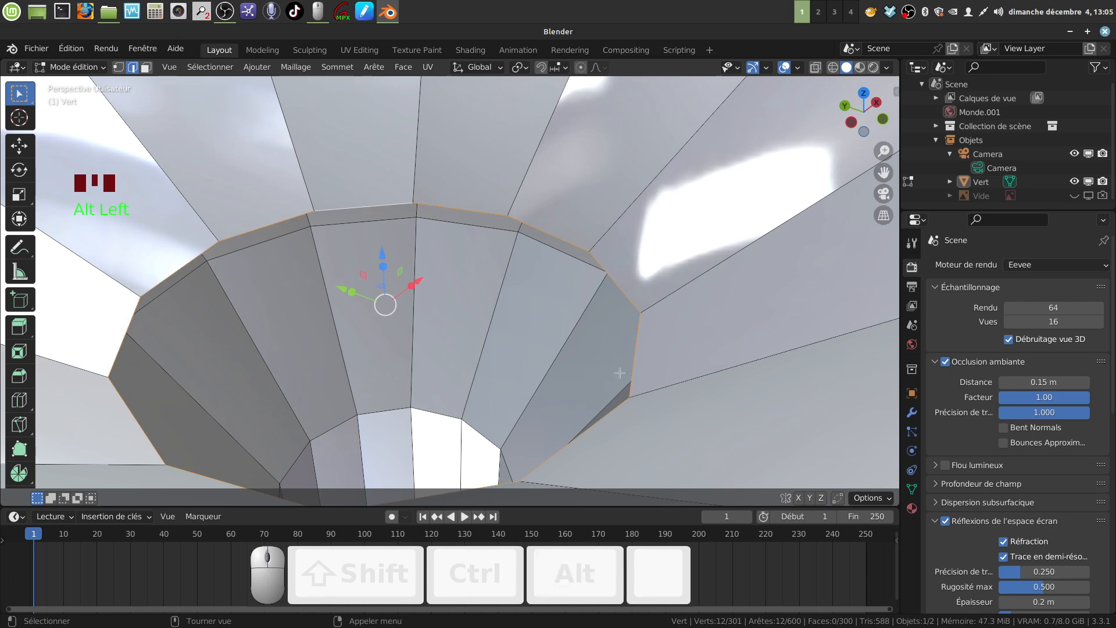
scroll(529, 368, "down", 3)
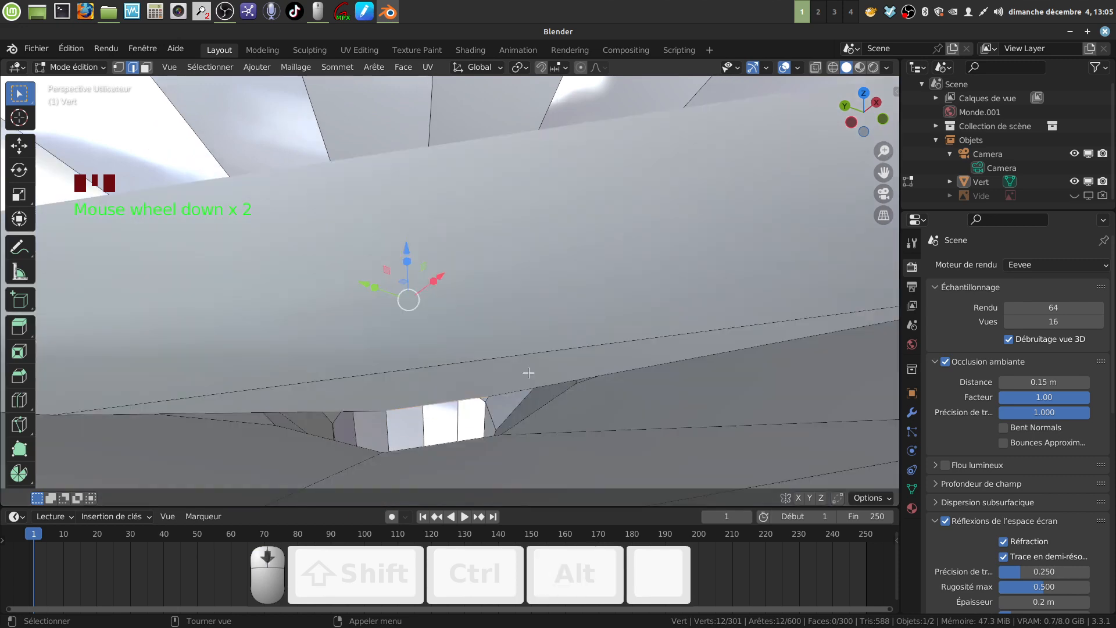
scroll(528, 367, "up", 3)
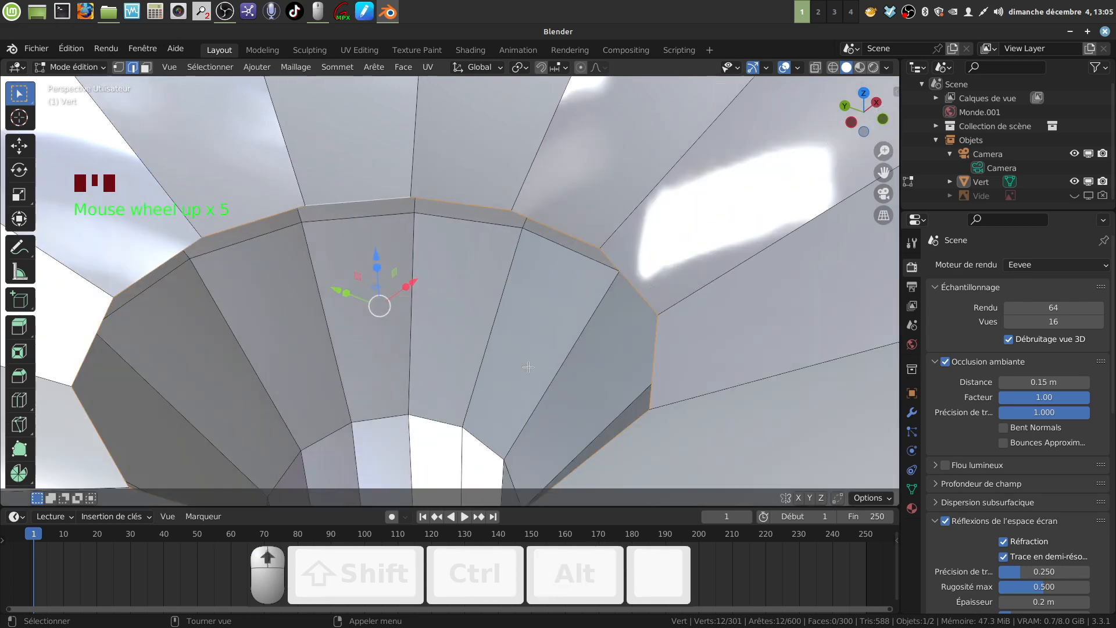
middle_click_drag(528, 367, 572, 373)
key("e")
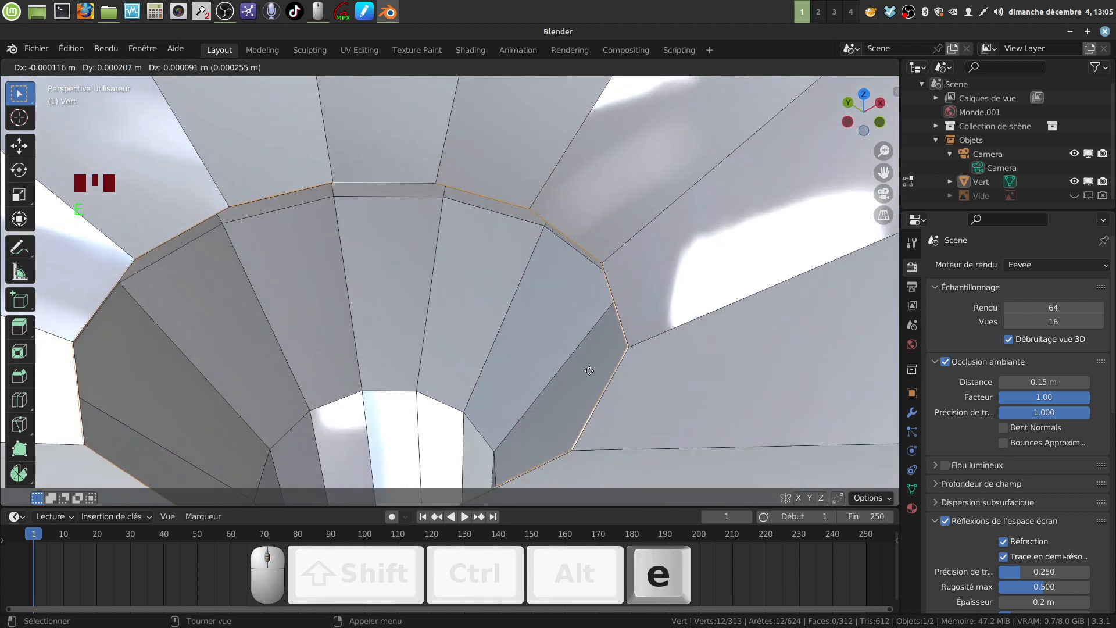
key("s")
left_click(481, 341)
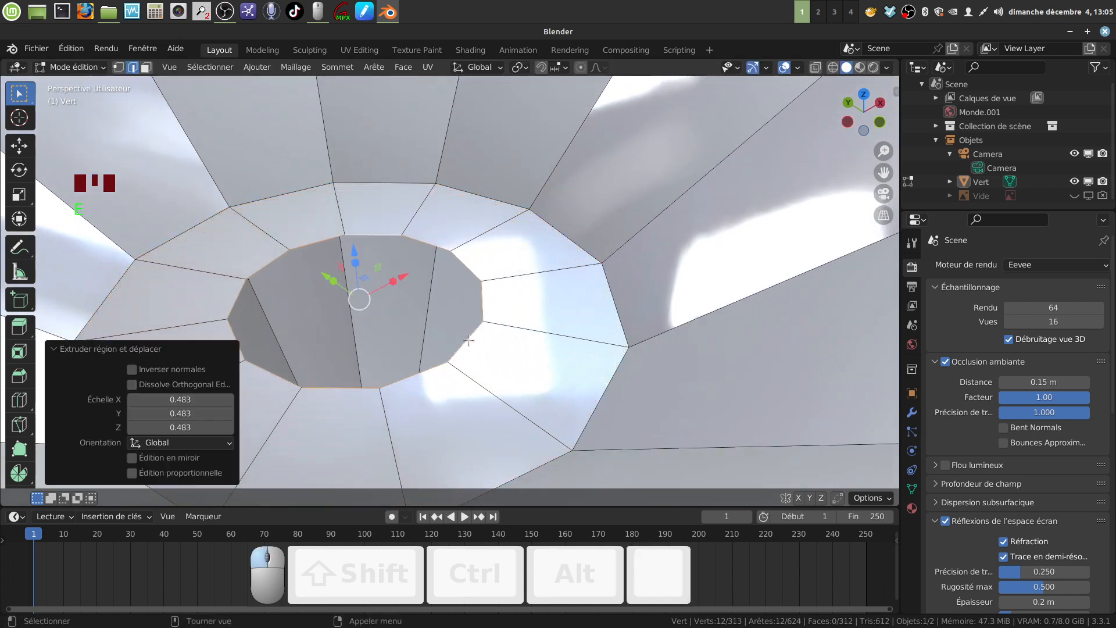
left_click_drag(357, 249, 482, 303)
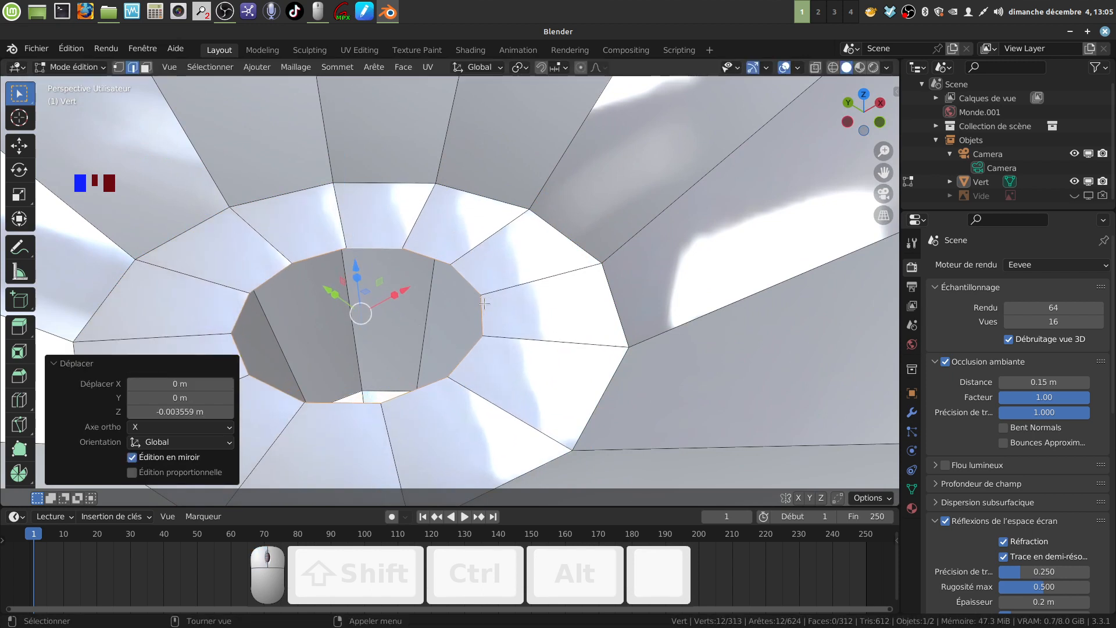
Extrude the lowered ring again, scale it to 0 to close the bowl's inner bottom, and leave Edit Mode
key("e")
key("s")
key("KP_0")
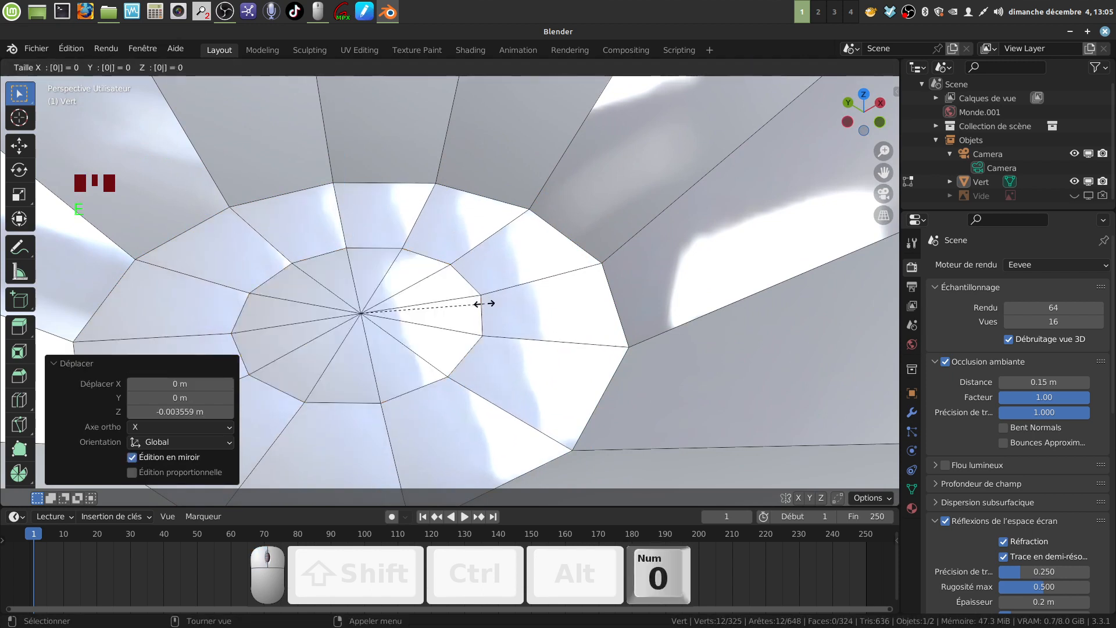
left_click(484, 303)
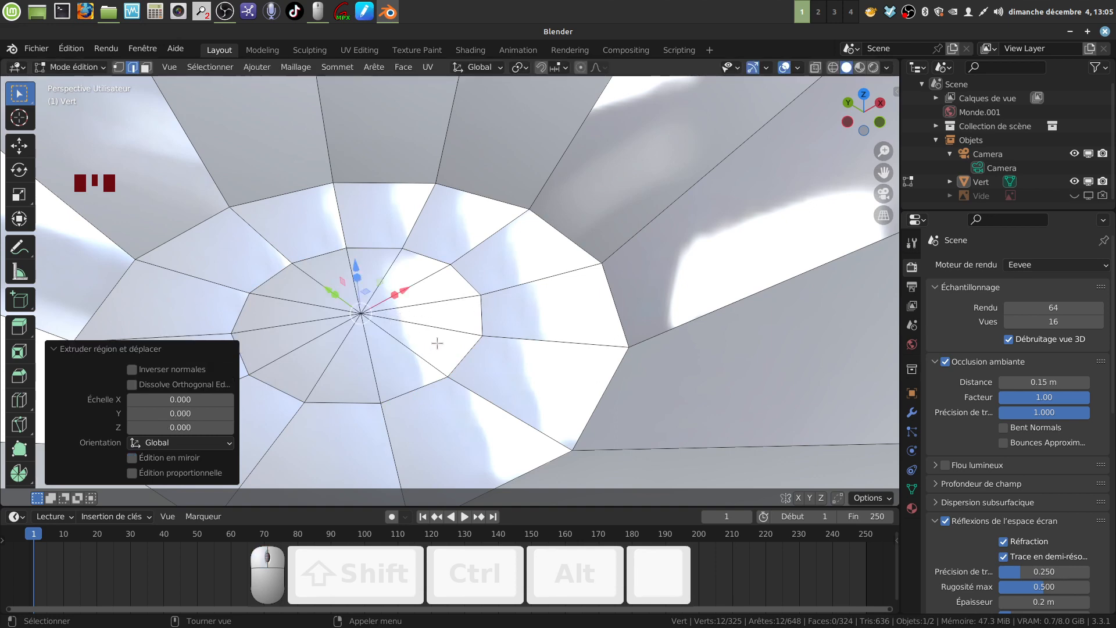
scroll(437, 343, "down", 2)
middle_click_drag(438, 343, 434, 344, "shift")
scroll(439, 363, "up", 2)
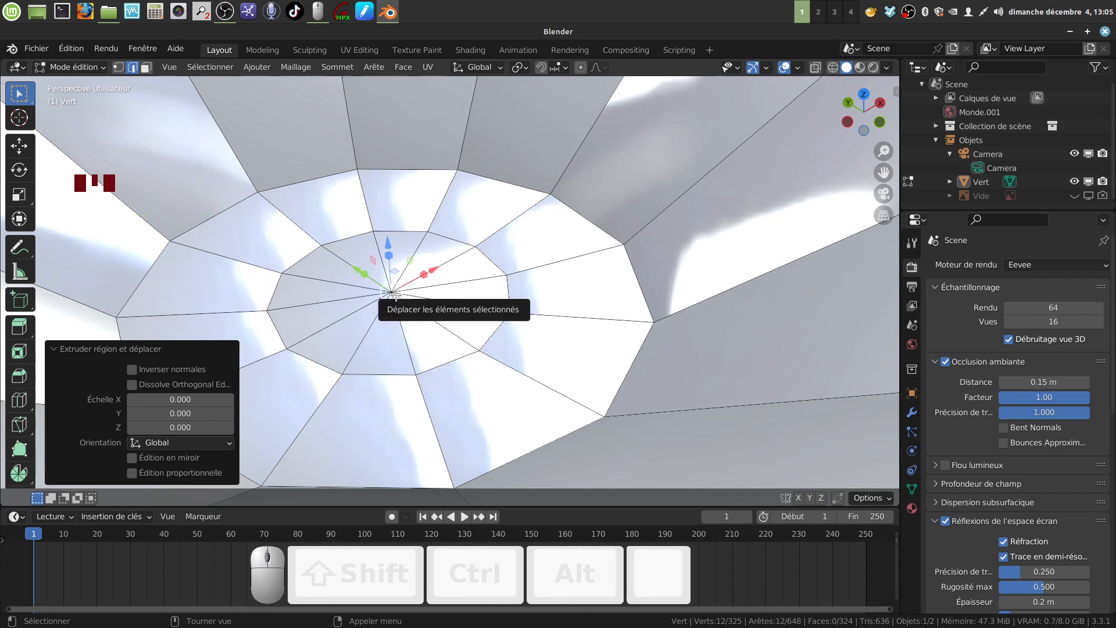
scroll(393, 293, "down", 16)
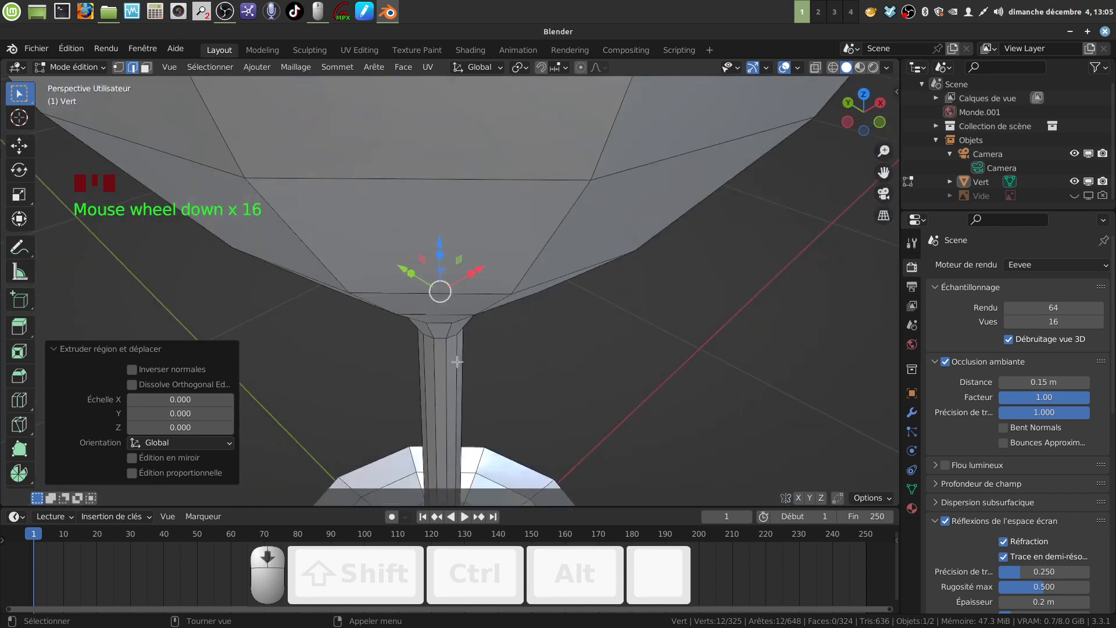
scroll(457, 361, "down", 5)
middle_click_drag(456, 362, 567, 372)
scroll(470, 344, "up", 1)
key("Tab")
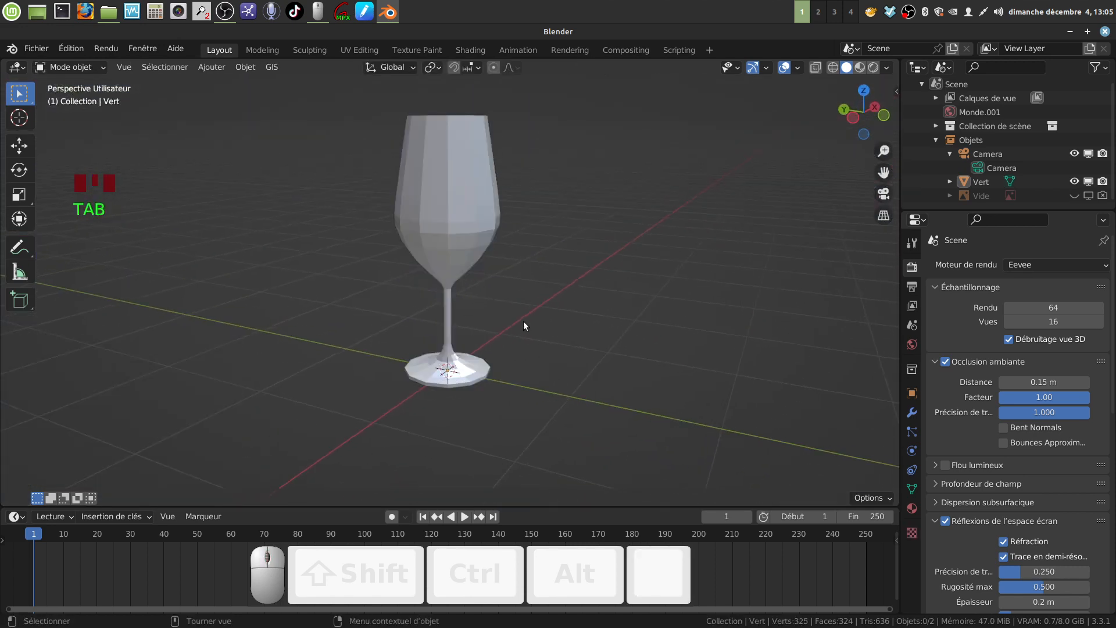
Return to Edit Mode, merge all of the glass's vertices by distance at 0.0001 m, and go back to Object Mode
key("Tab")
key("a")
key("a")
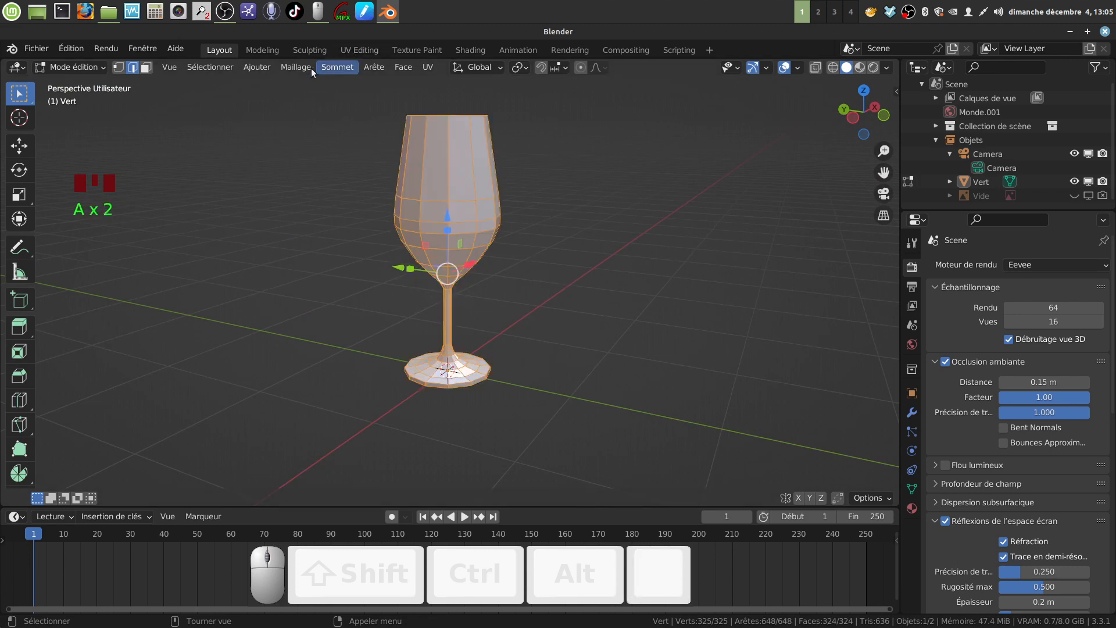
left_click(288, 67)
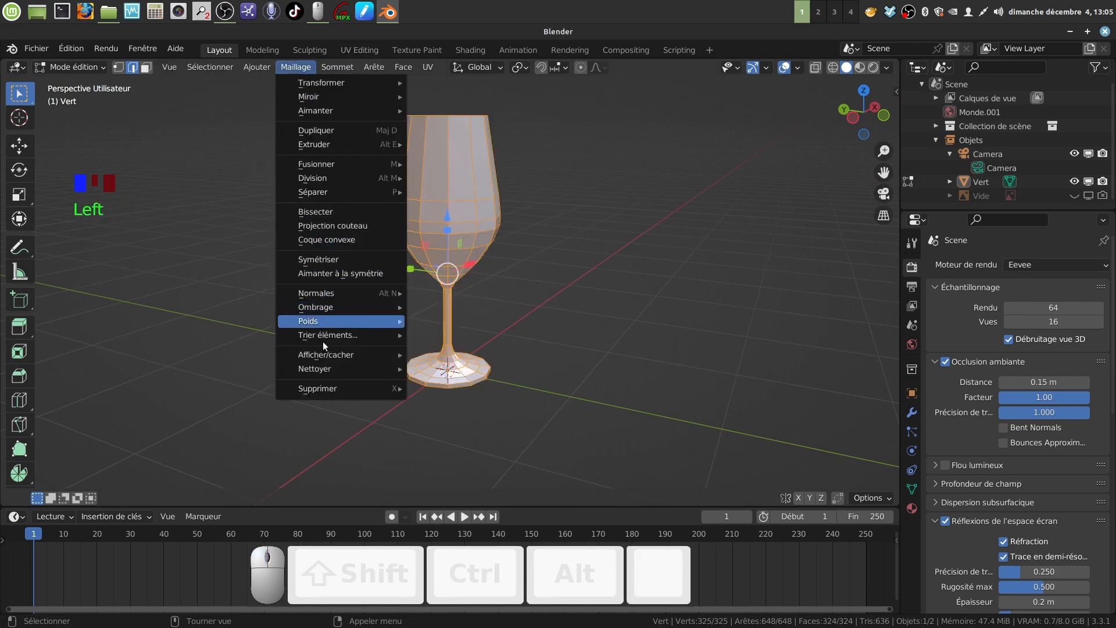
mouse_move(320, 368)
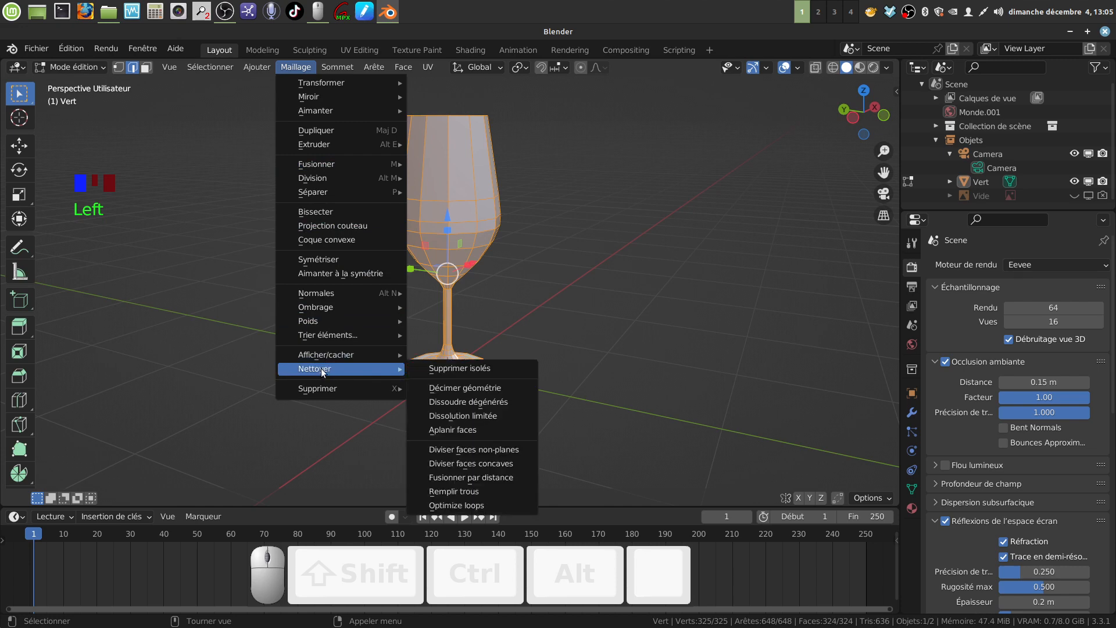
left_click(510, 476)
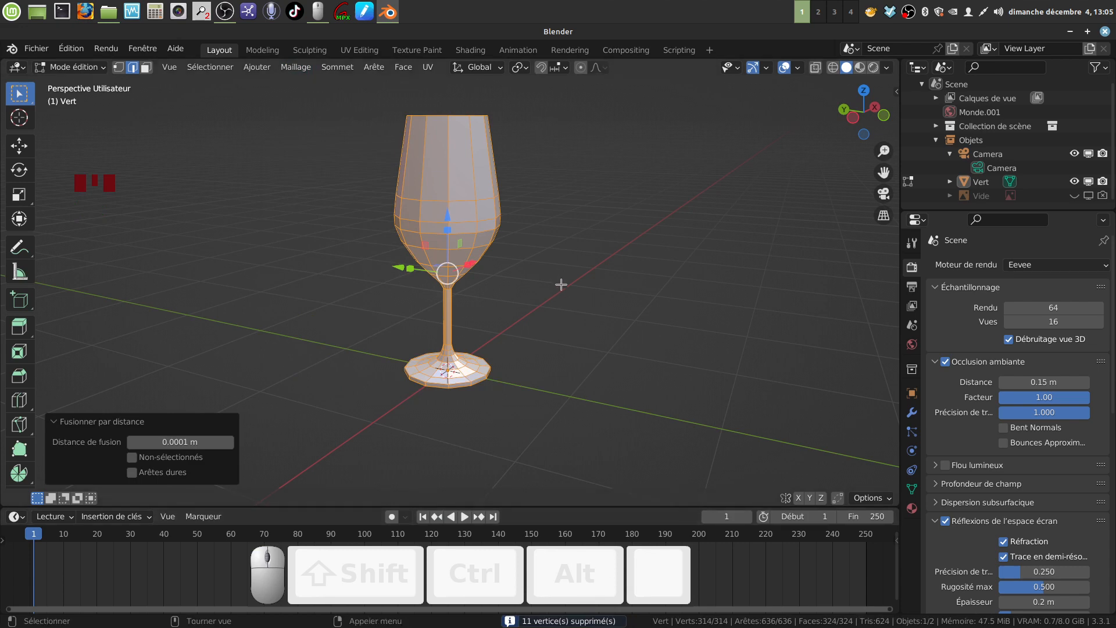
scroll(562, 283, "up", 6)
scroll(555, 279, "down", 4)
middle_click_drag(554, 280, 506, 222)
scroll(578, 326, "down", 3)
key("Tab")
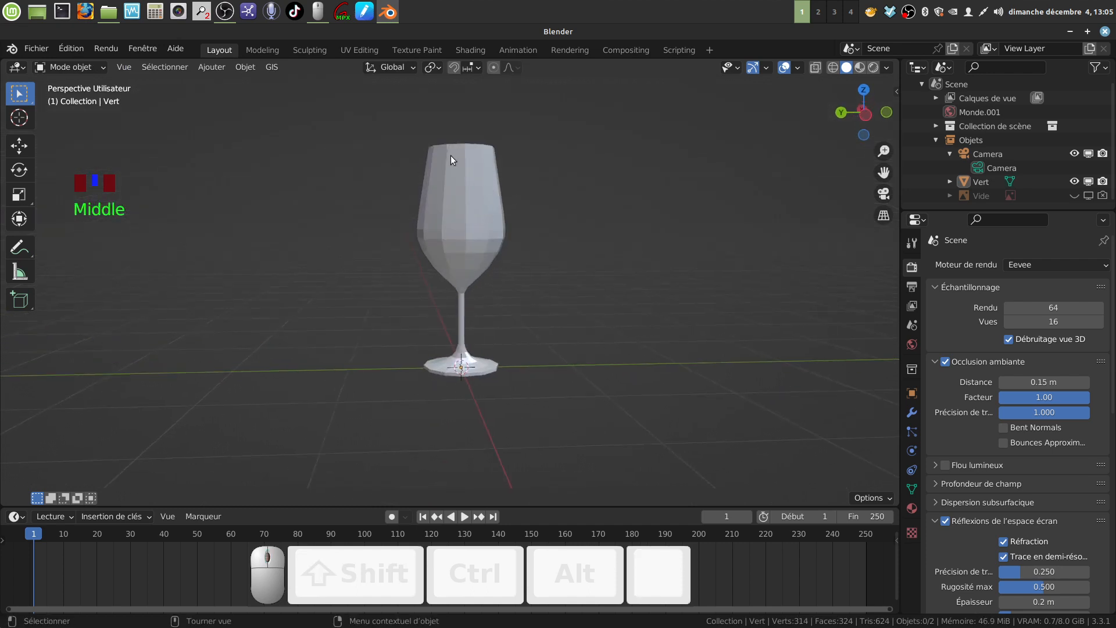
Select the glass and apply Shade Smooth to it
scroll(549, 309, "up", 1)
middle_click_drag(542, 264, 463, 342)
middle_click_drag(460, 277, 474, 327)
middle_click_drag(468, 256, 477, 278, "shift")
left_click(469, 256)
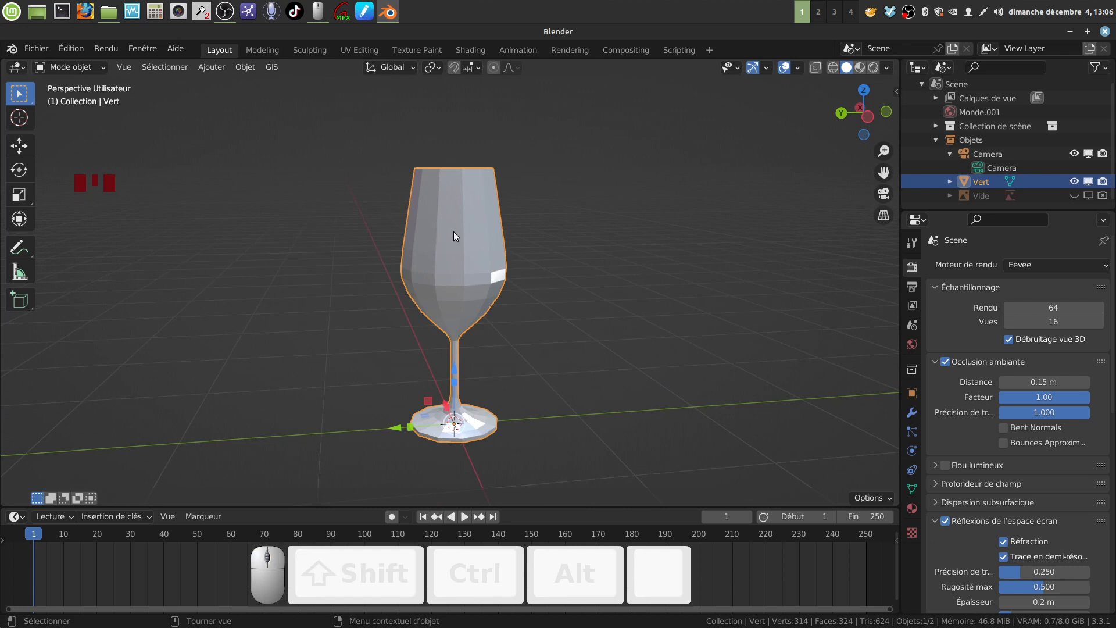
right_click(457, 243)
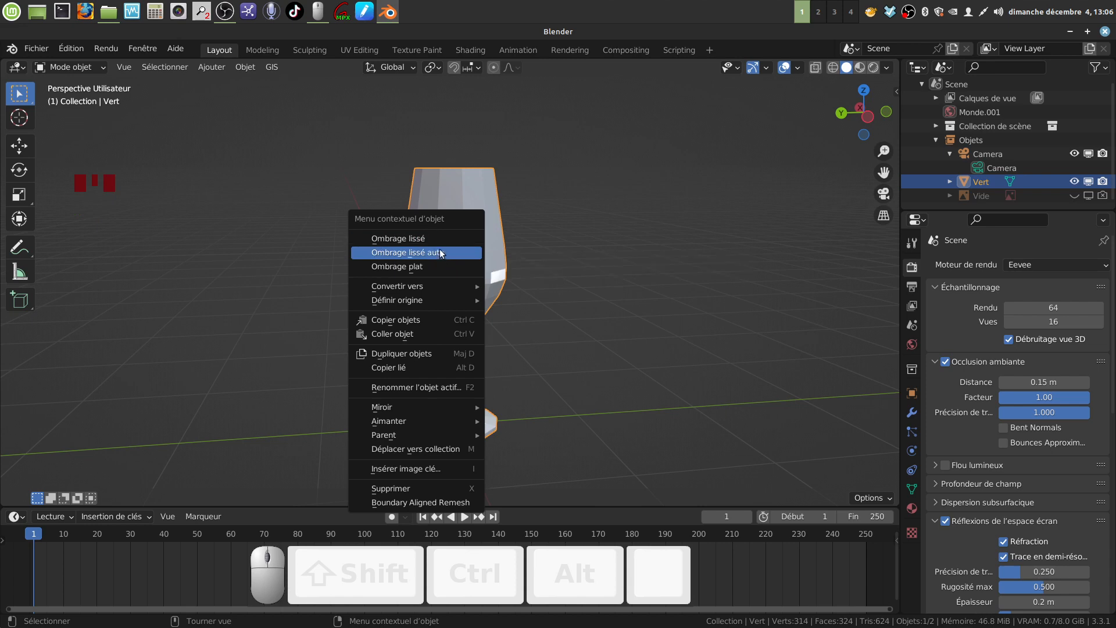
left_click(432, 239)
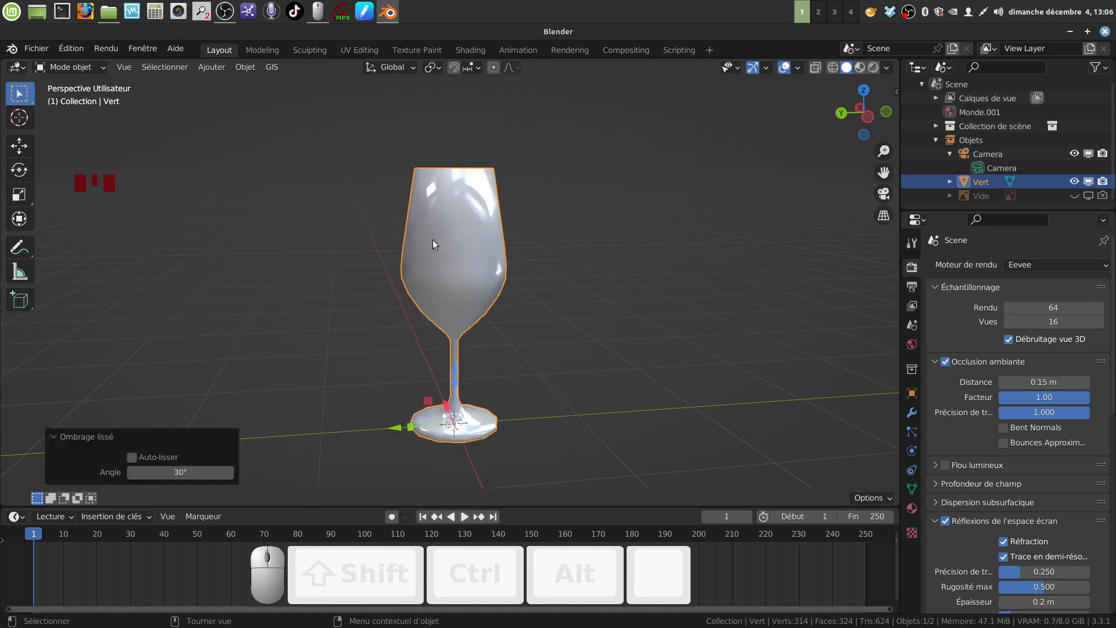
middle_click_drag(433, 239, 531, 272)
scroll(549, 293, "up", 3)
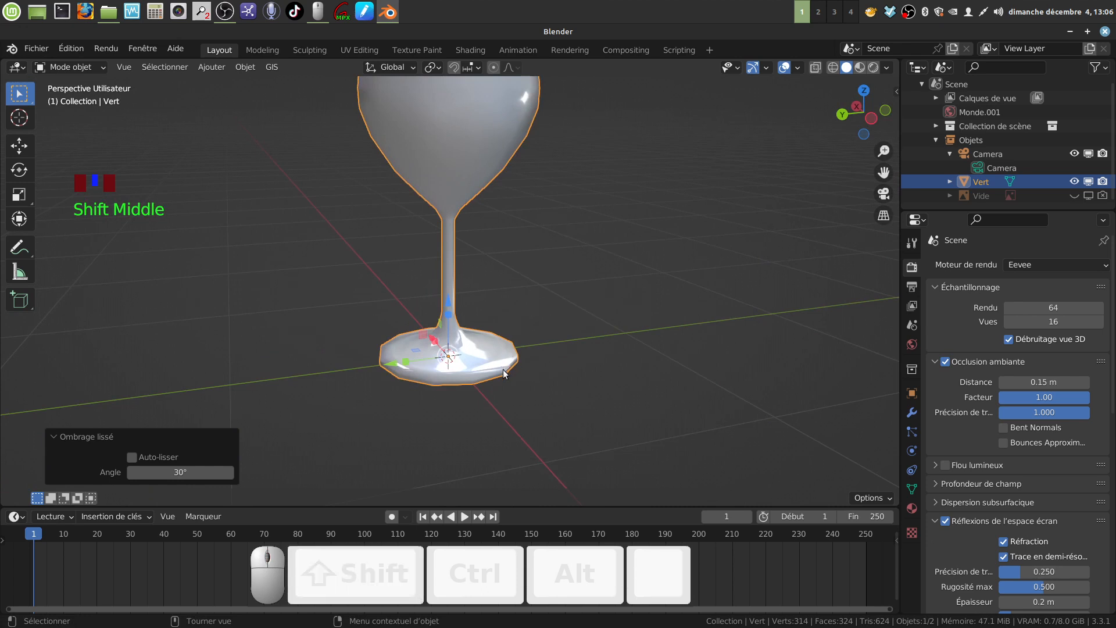
scroll(483, 340, "down", 3)
middle_click_drag(482, 340, 545, 322, "shift")
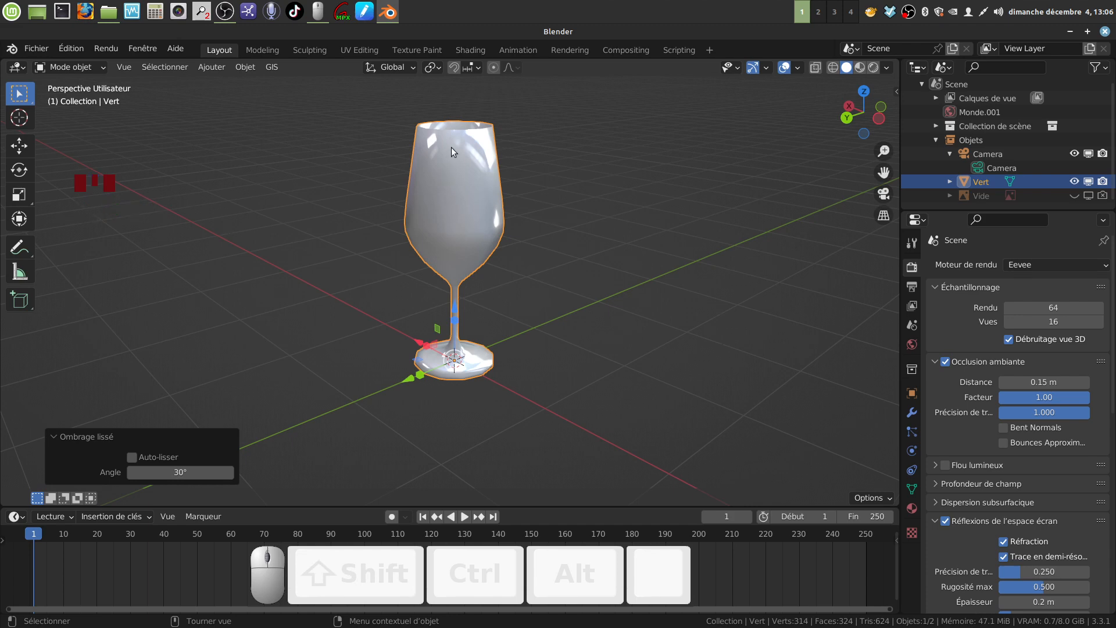
Add a Subdivision Surface modifier to the glass and set its viewport level to 2
left_click(912, 411)
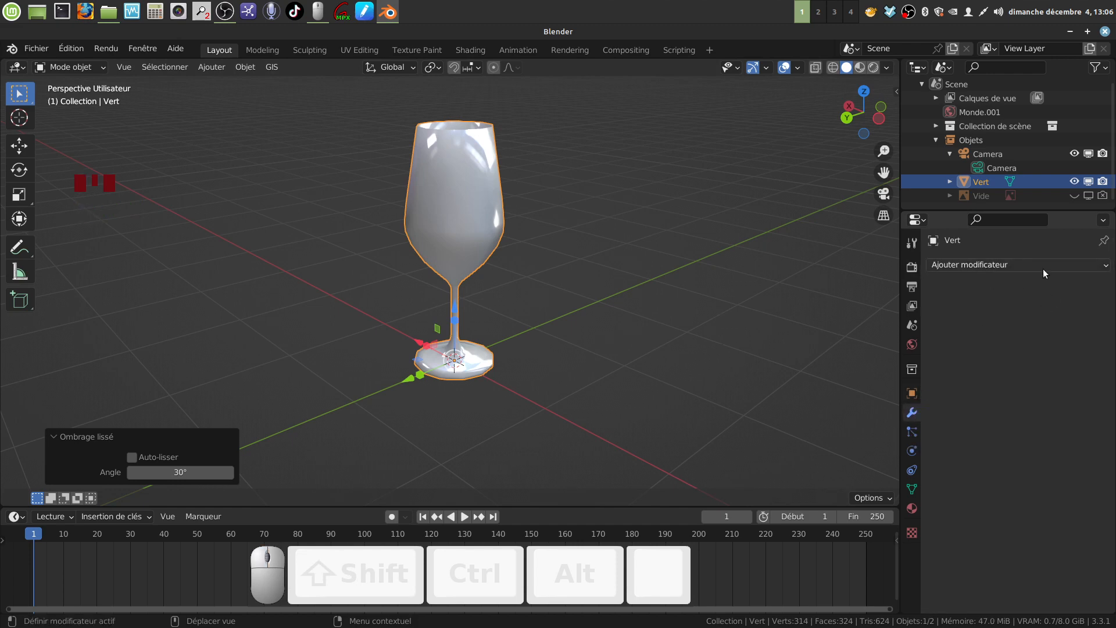
left_click_drag(899, 339, 835, 337)
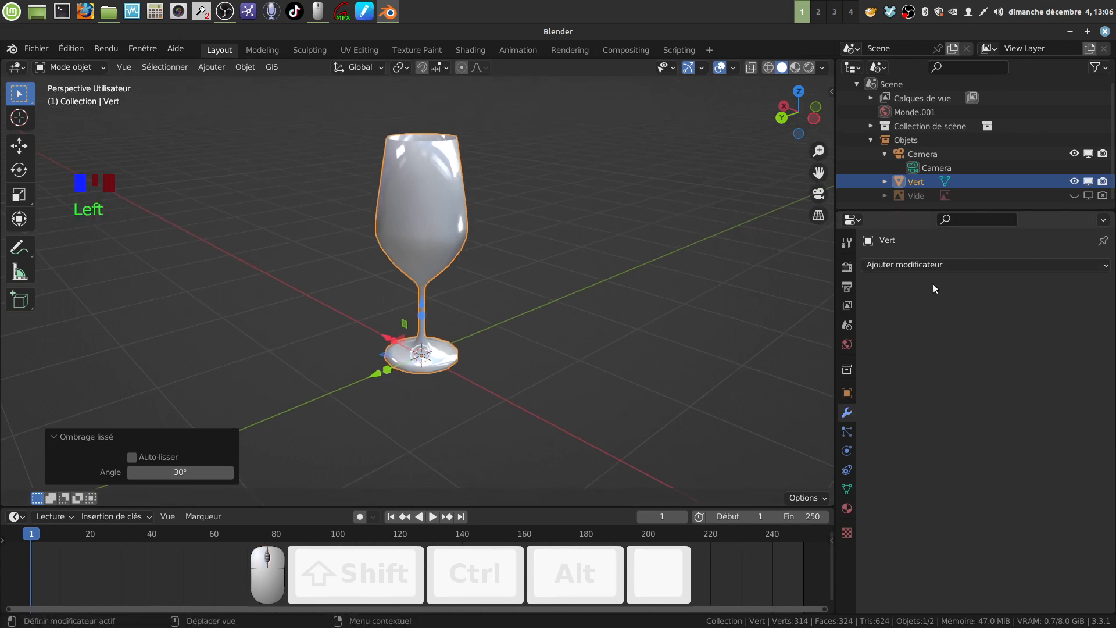
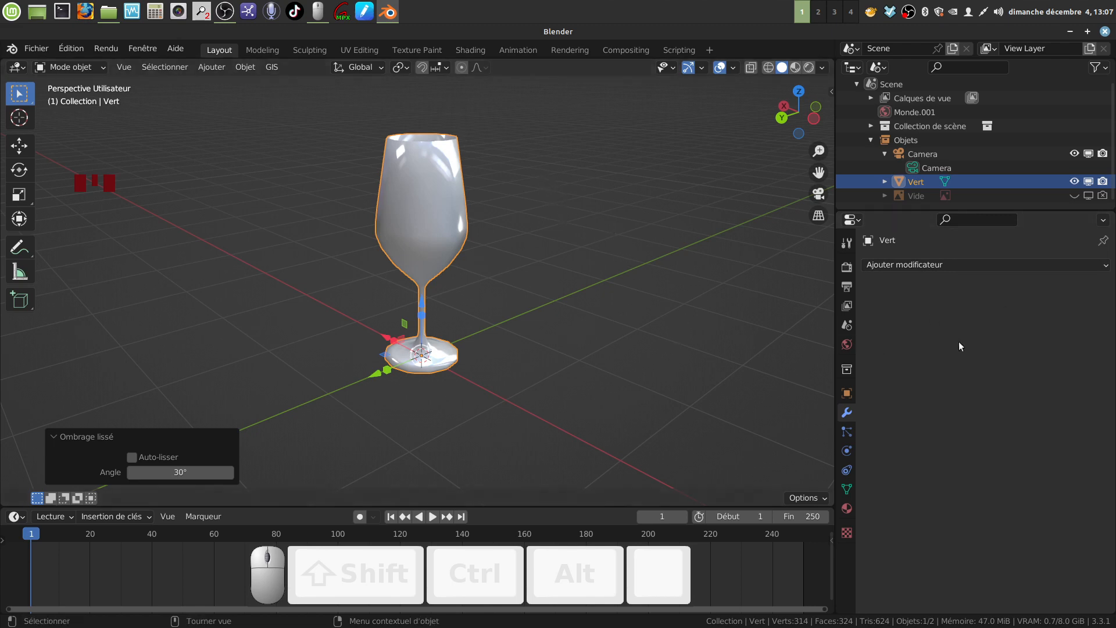
left_click(1107, 268)
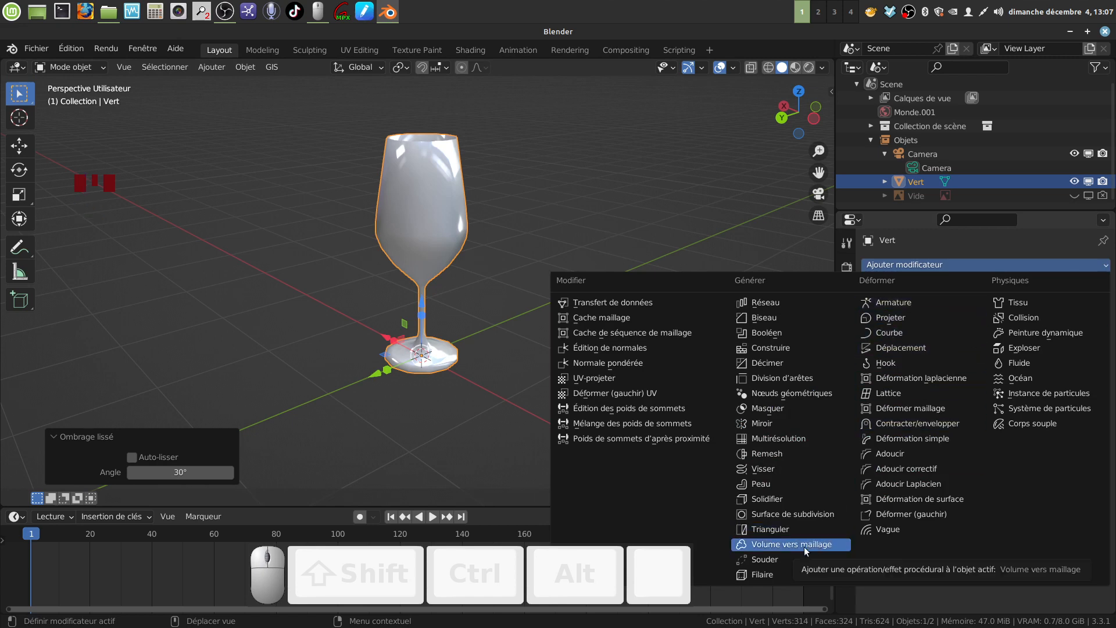
left_click(808, 514)
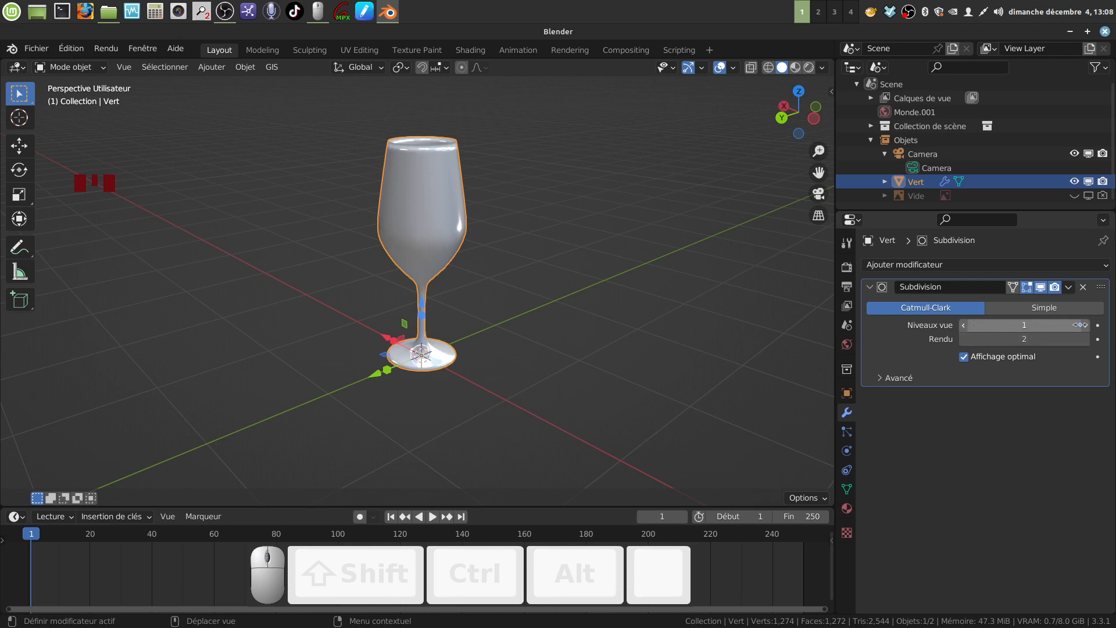
left_click(1087, 327)
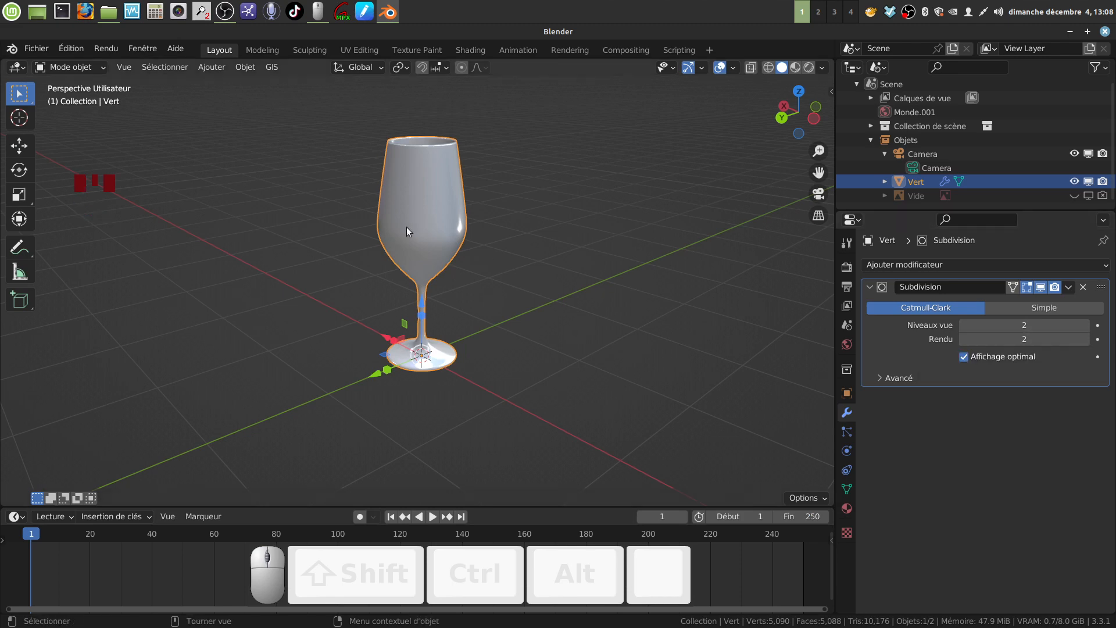
Examine the subdivided glass from the bowl down to the rounded edge of the foot
middle_click_drag(406, 227, 573, 194)
scroll(543, 302, "up", 4)
middle_click_drag(548, 320, 580, 261)
scroll(559, 339, "down", 2)
middle_click_drag(581, 305, 563, 483, "shift")
scroll(623, 307, "up", 2, "shift")
middle_click_drag(623, 307, 573, 350, "shift")
scroll(567, 400, "up", 2)
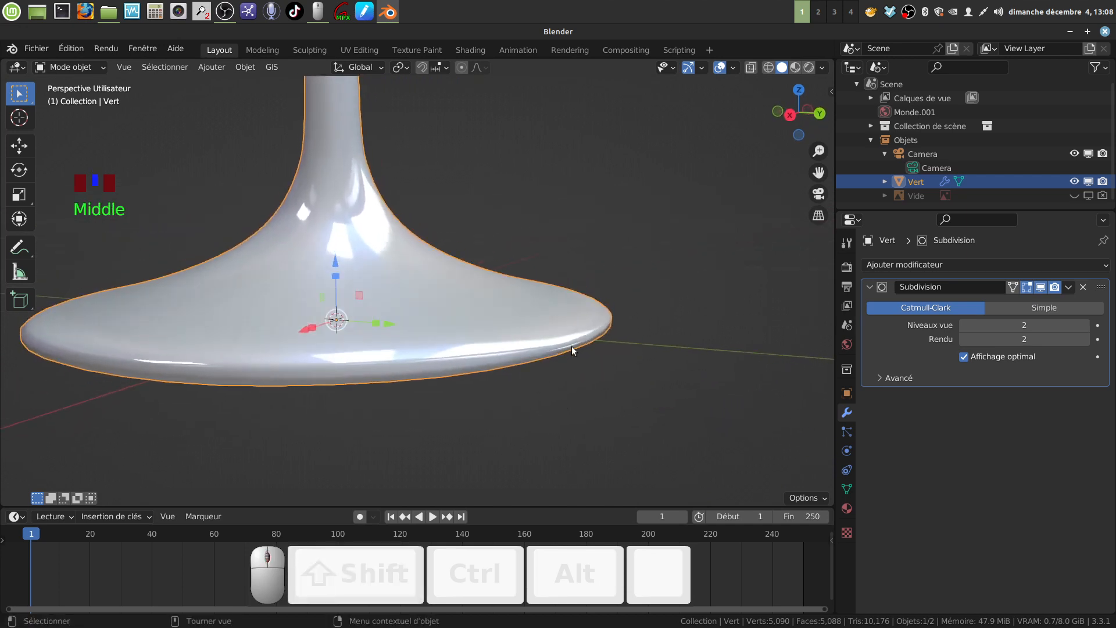
Enter Edit Mode, inspect the mesh cage around the foot and its underside, and preview a loop cut around the foot's upper surface
key("Tab")
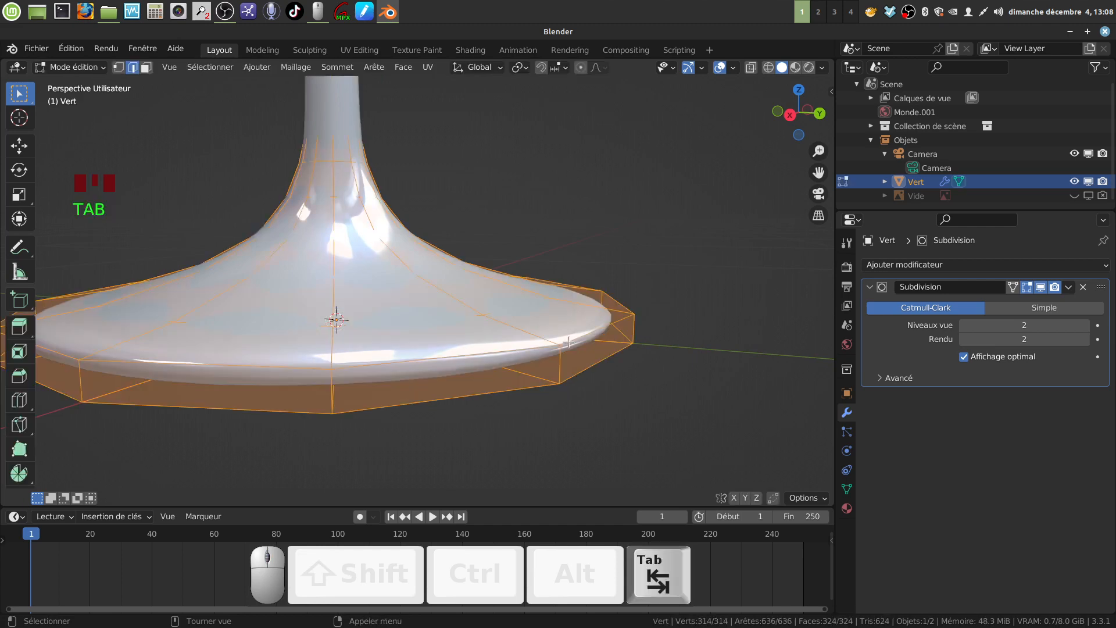
middle_click_drag(573, 347, 544, 311)
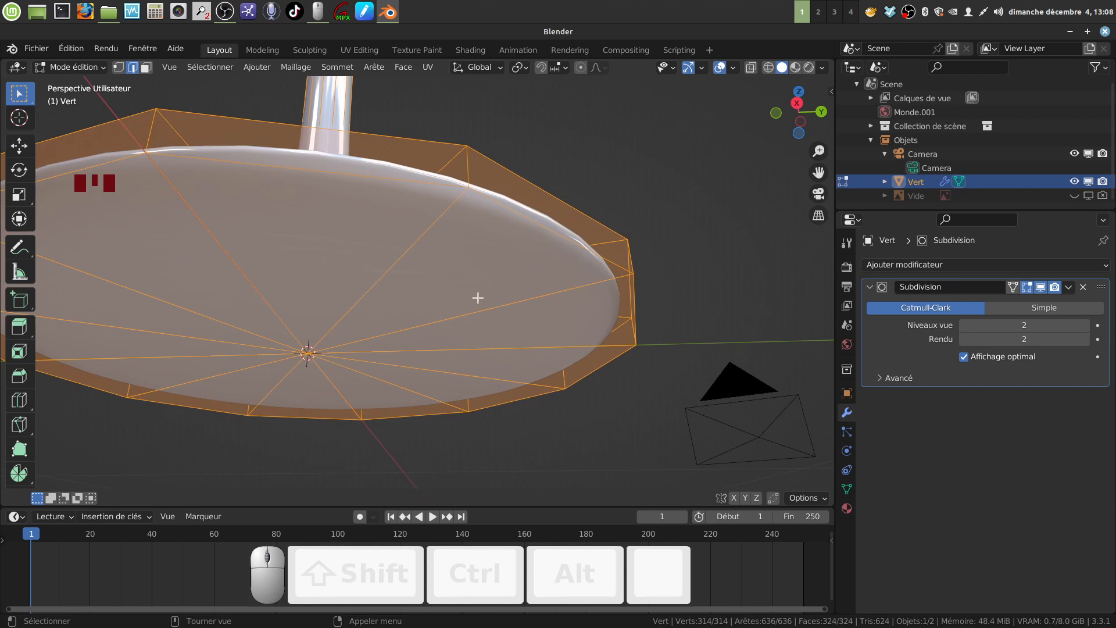
middle_click_drag(478, 298, 463, 353)
scroll(519, 354, "up", 4)
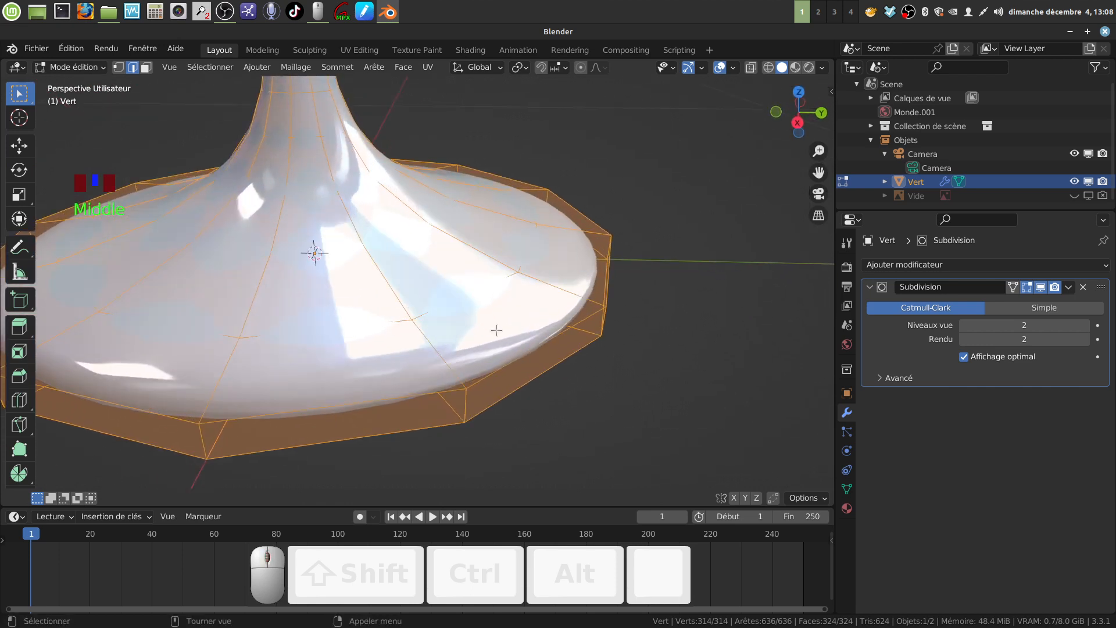
key("ctrl+r")
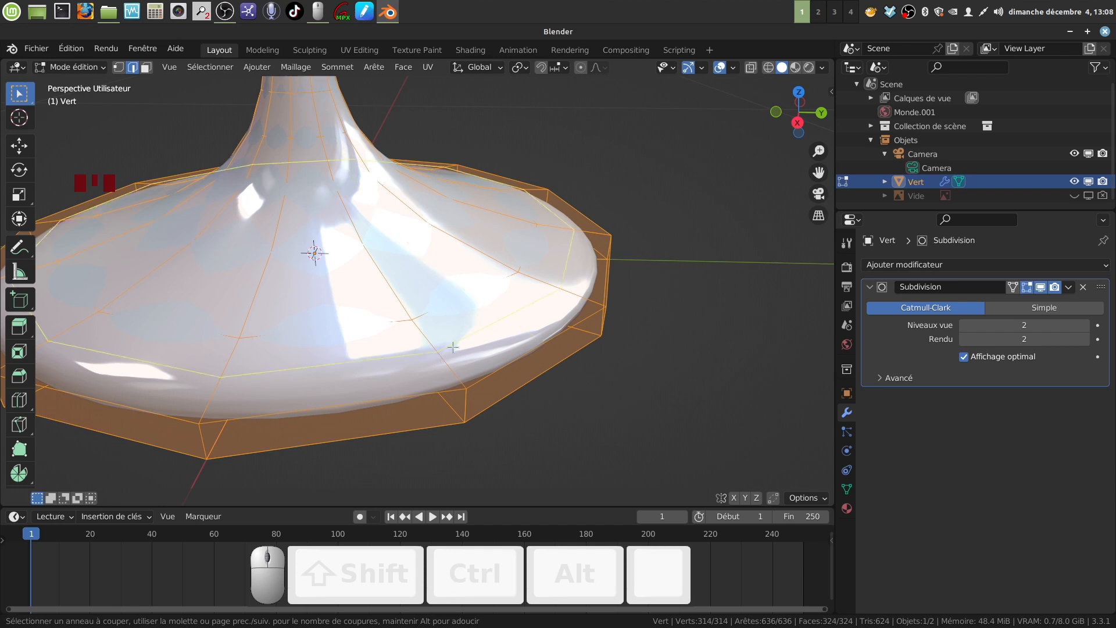
right_click(666, 395)
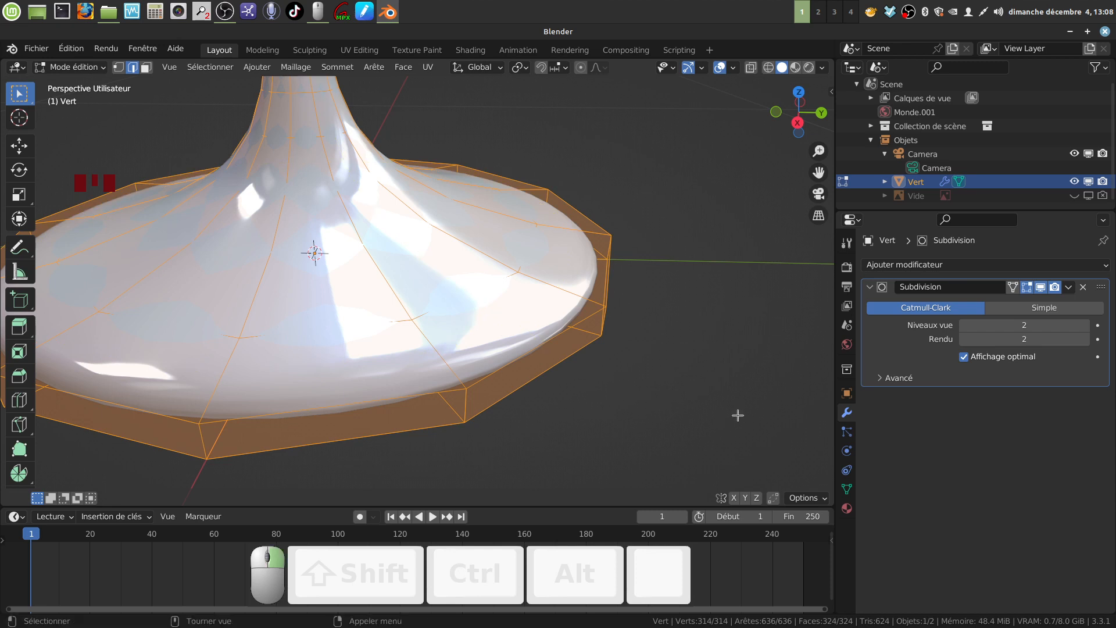
Add a loop cut around the foot's upper surface, slid toward the outer edge with a factor of about 0.786
key("alt+a")
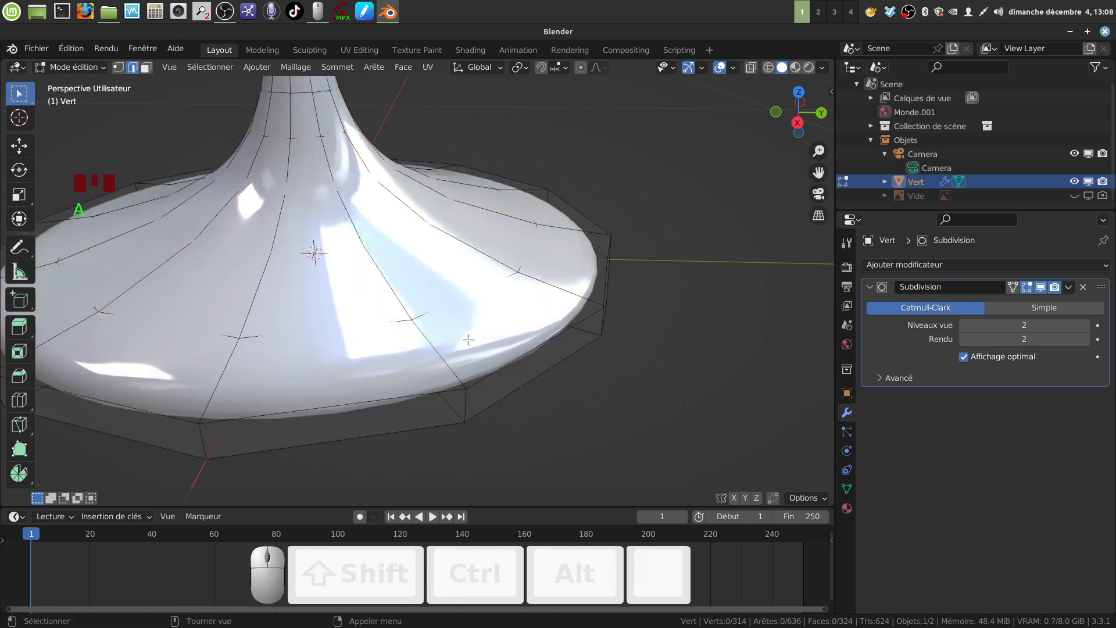
key("ctrl+r")
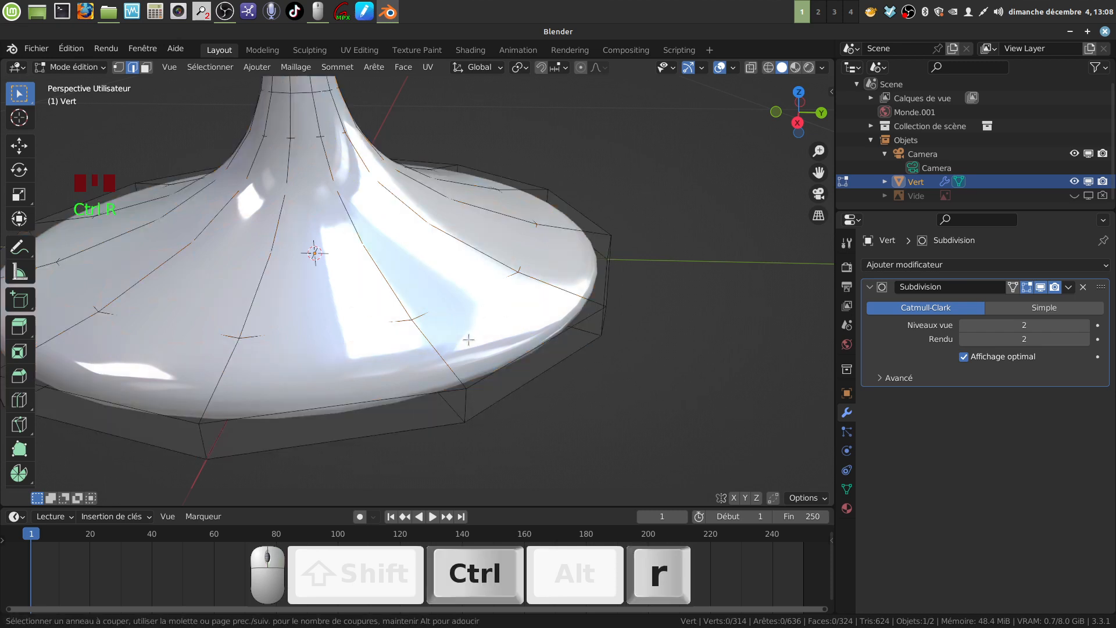
left_click(447, 353)
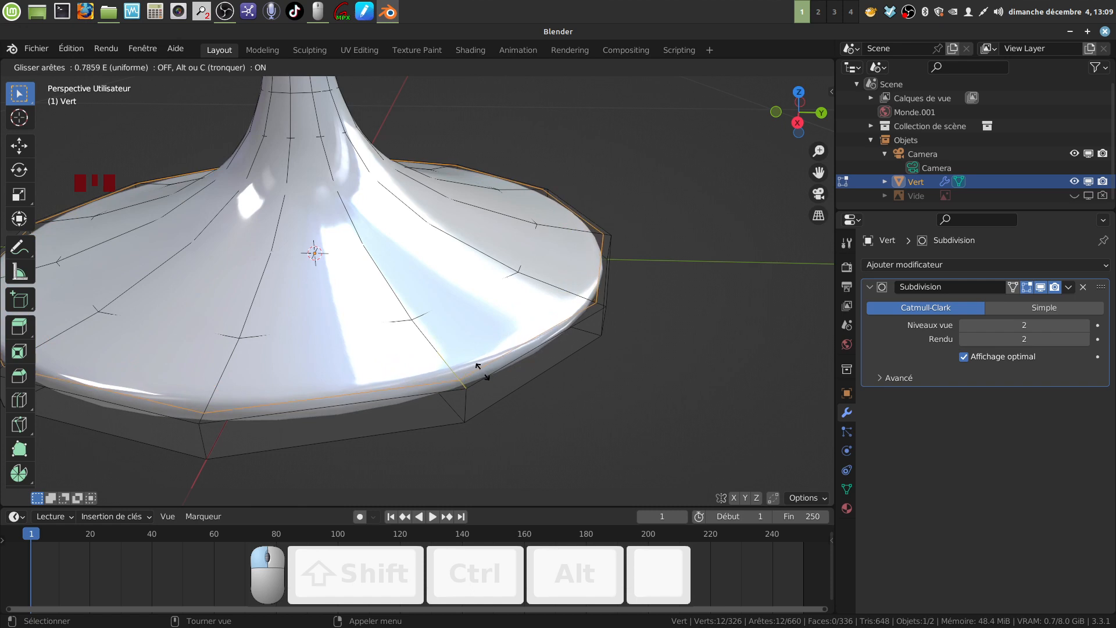
left_click(482, 371)
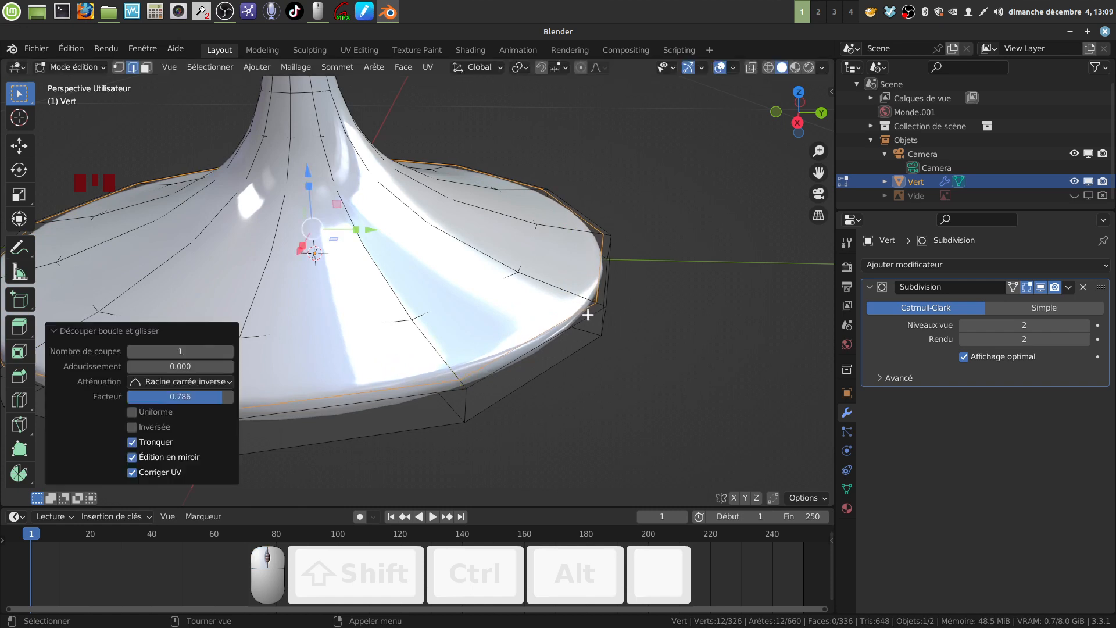
Add two evenly spaced loop cuts around the side of the foot's rim with a factor of 0 and check the edge in Object Mode
mouse_move(575, 319)
middle_mouse_down()
mouse_move(588, 297)
mouse_move(569, 305)
middle_mouse_up()
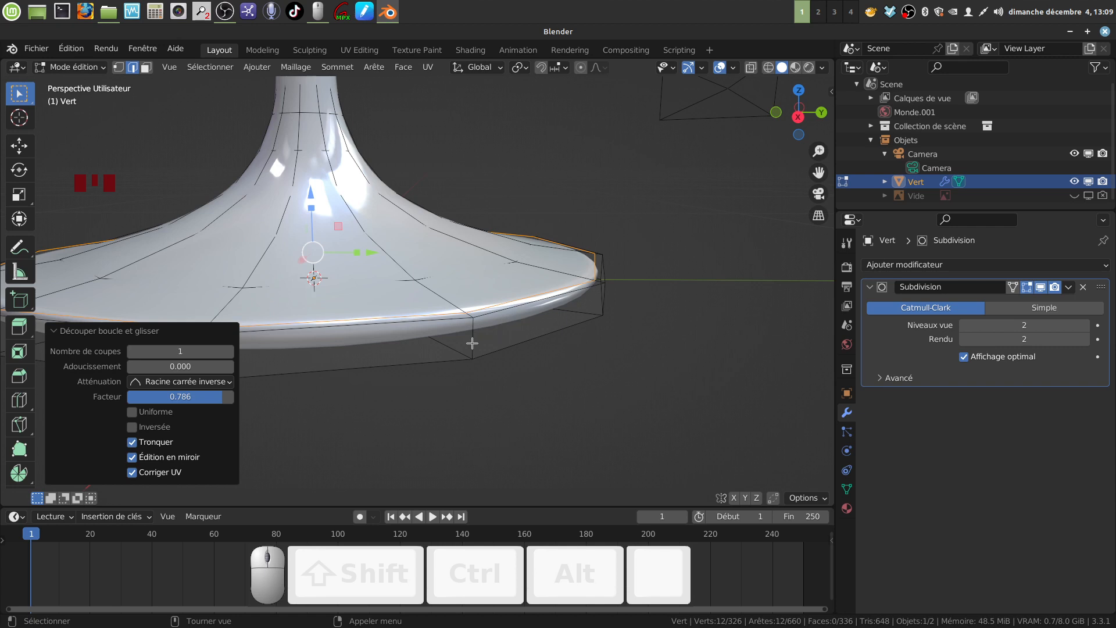
key("ctrl+r")
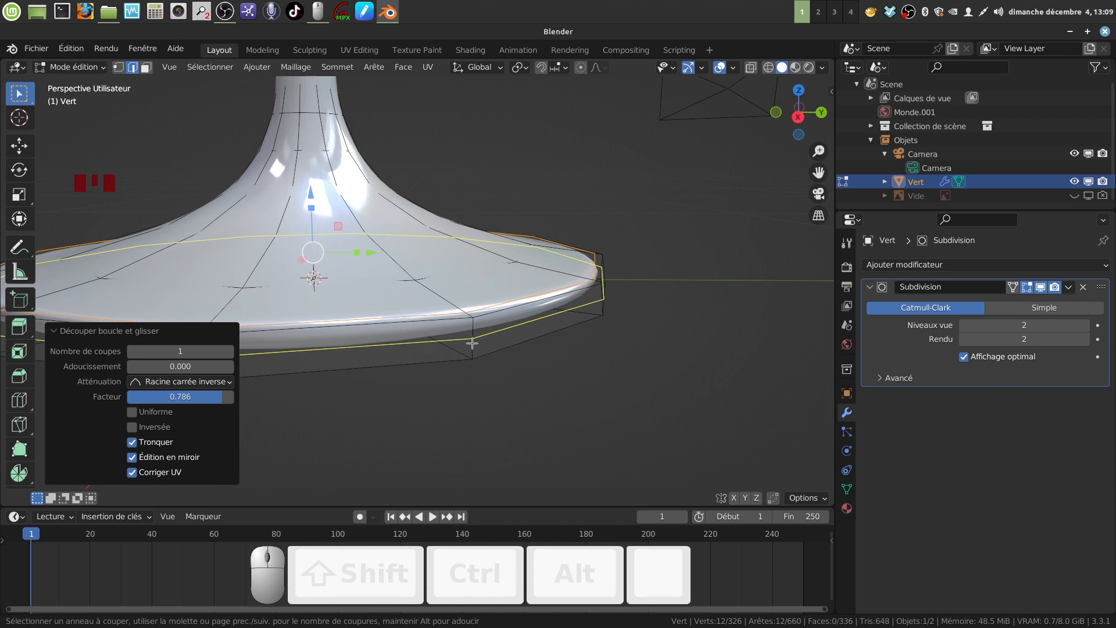
scroll(472, 344, "up", 1)
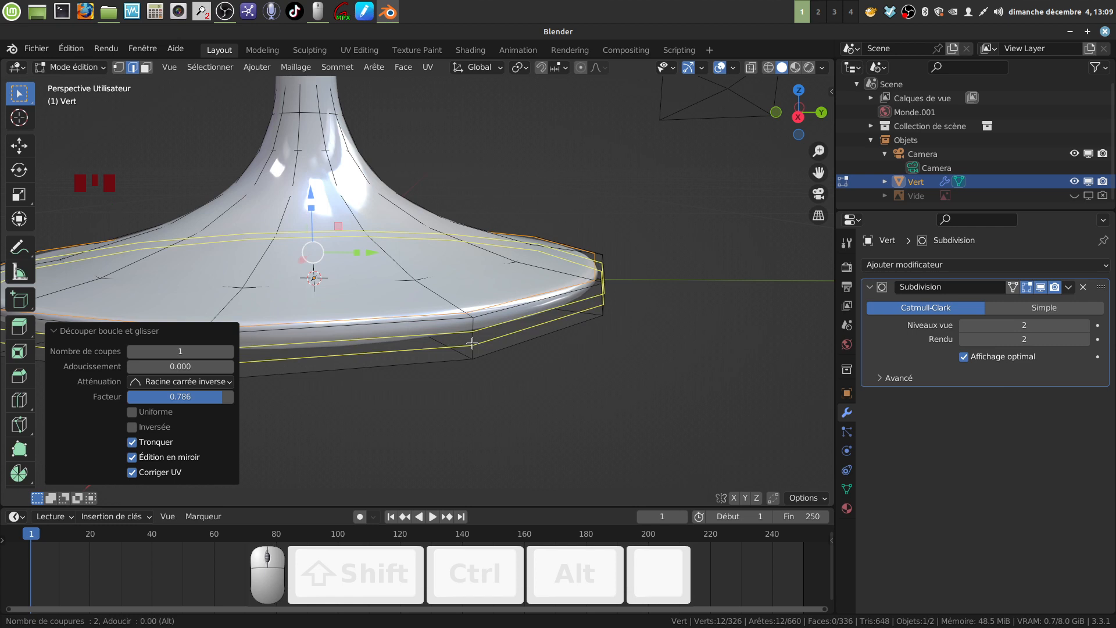
left_click(472, 344)
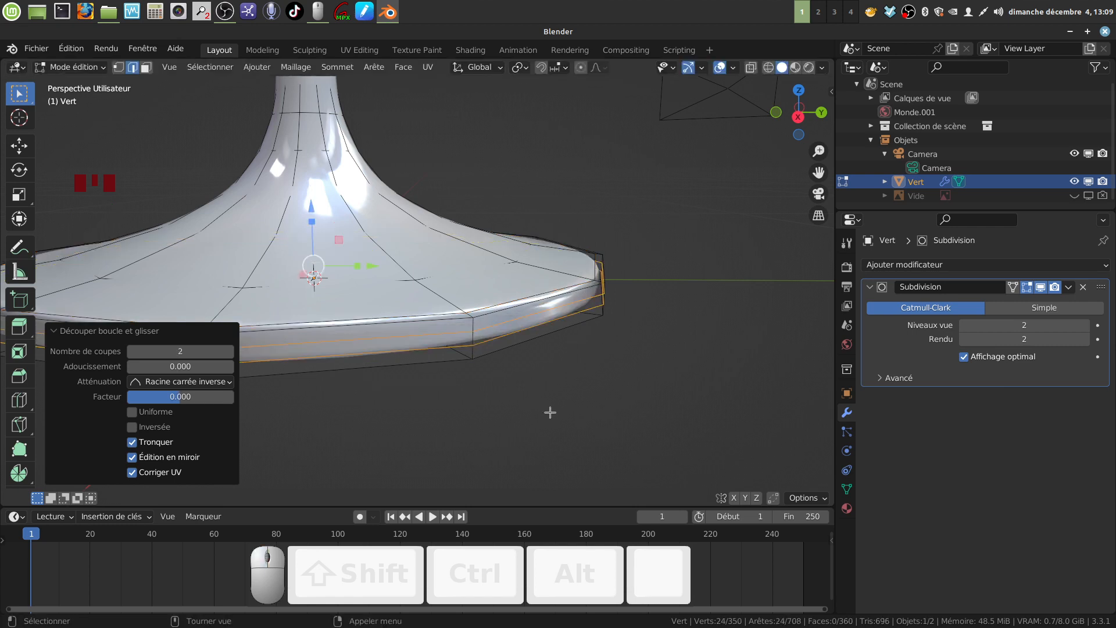
middle_click_drag(550, 412, 480, 257)
middle_click_drag(560, 326, 531, 357)
scroll(564, 326, "down", 2)
key("Tab")
scroll(546, 324, "down", 4)
scroll(451, 366, "up", 3)
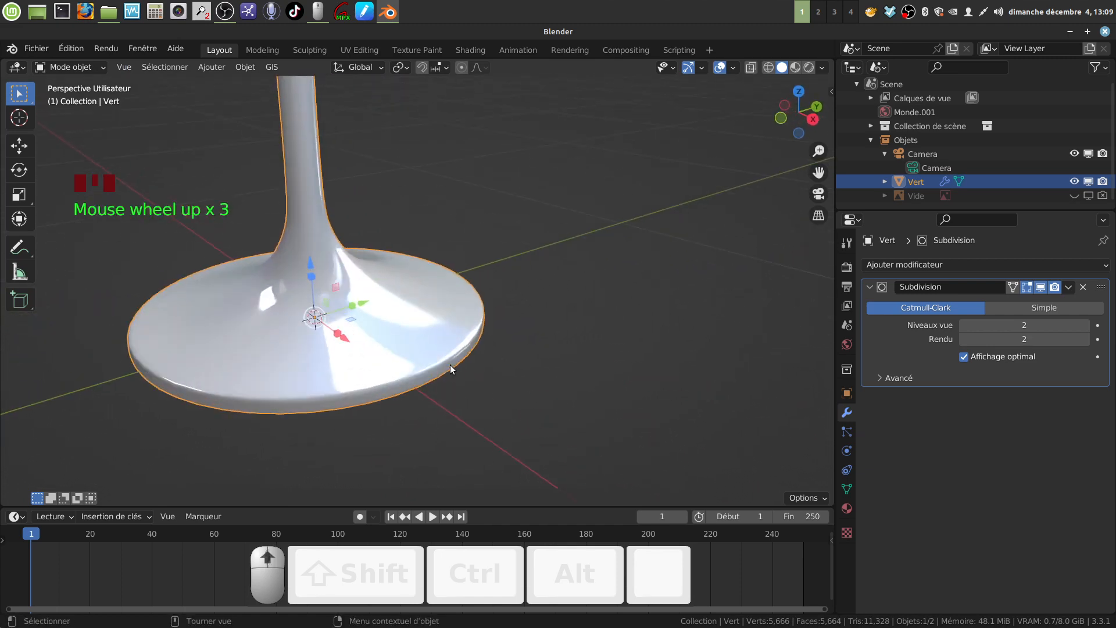
Return to Edit Mode and select all the triangular faces of the foot's underside in face selection mode
key("Tab")
middle_click_drag(451, 367, 449, 255)
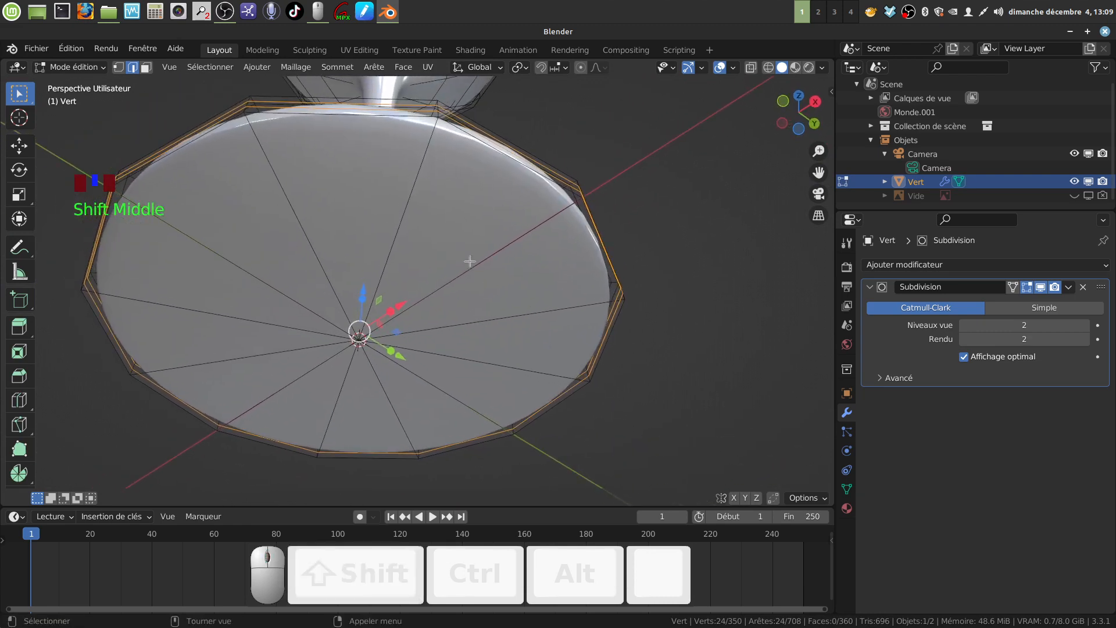
key("ctrl+r")
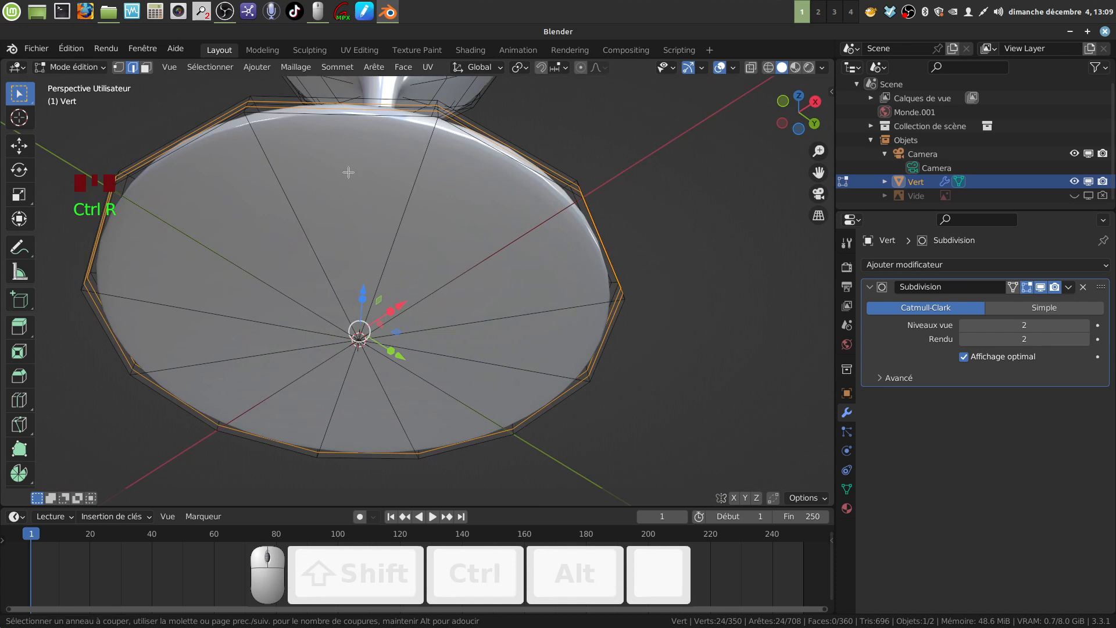
right_click(754, 349)
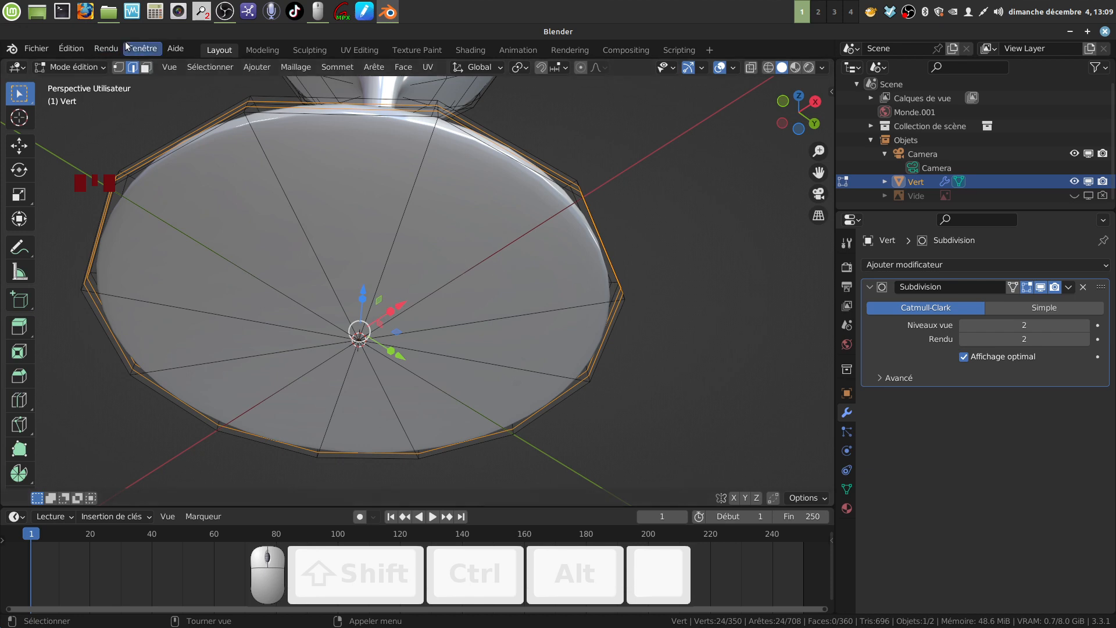
left_click(146, 67)
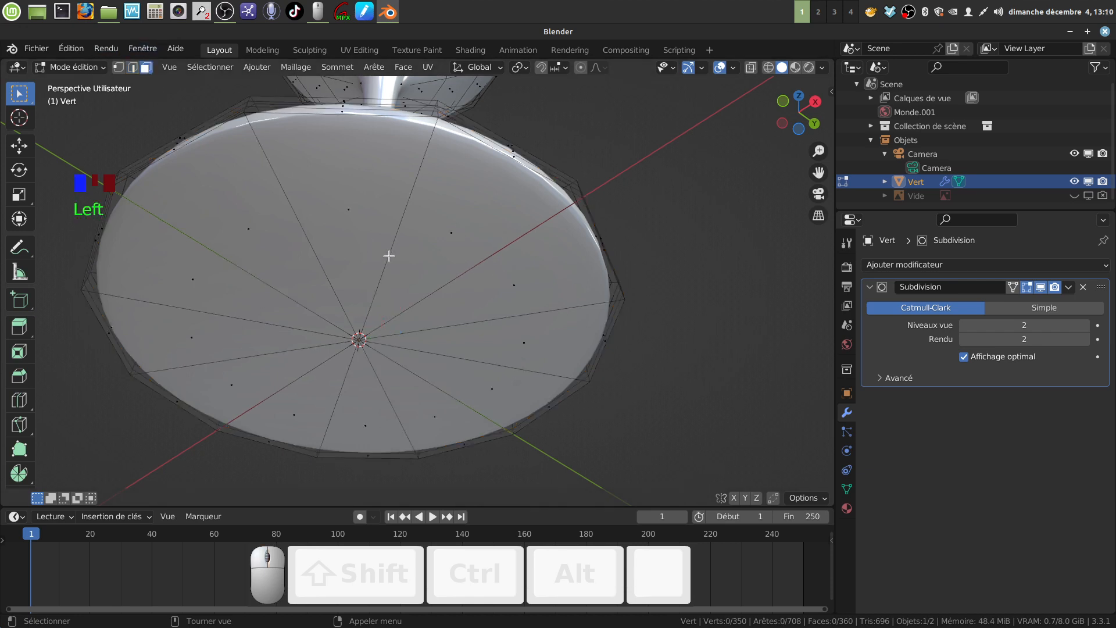
key("c")
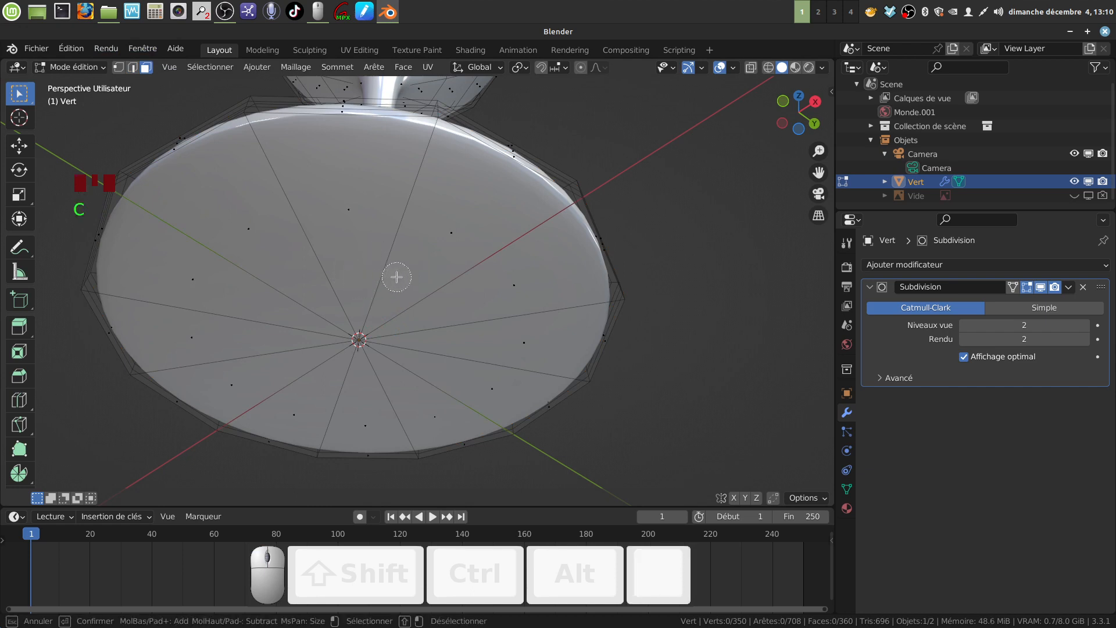
mouse_move(386, 217)
left_mouse_down()
mouse_move(403, 204)
mouse_move(267, 244)
mouse_move(466, 330)
mouse_move(447, 264)
left_mouse_up()
right_click(447, 264)
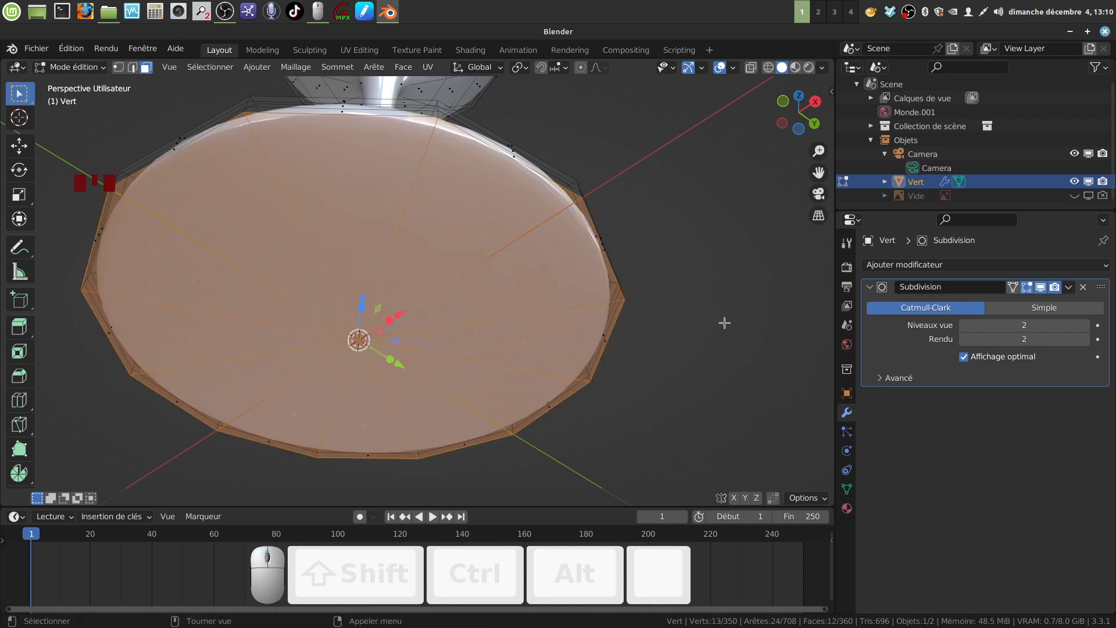
Inset the underside faces by about 0.013 m and check the foot in Object Mode
key("i")
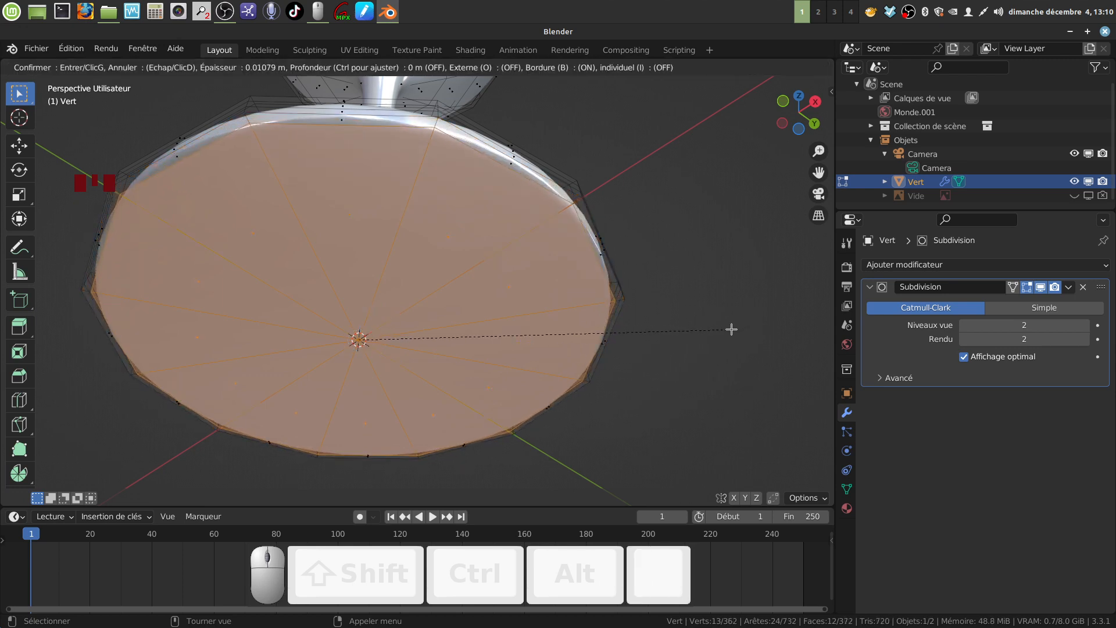
left_click(713, 308)
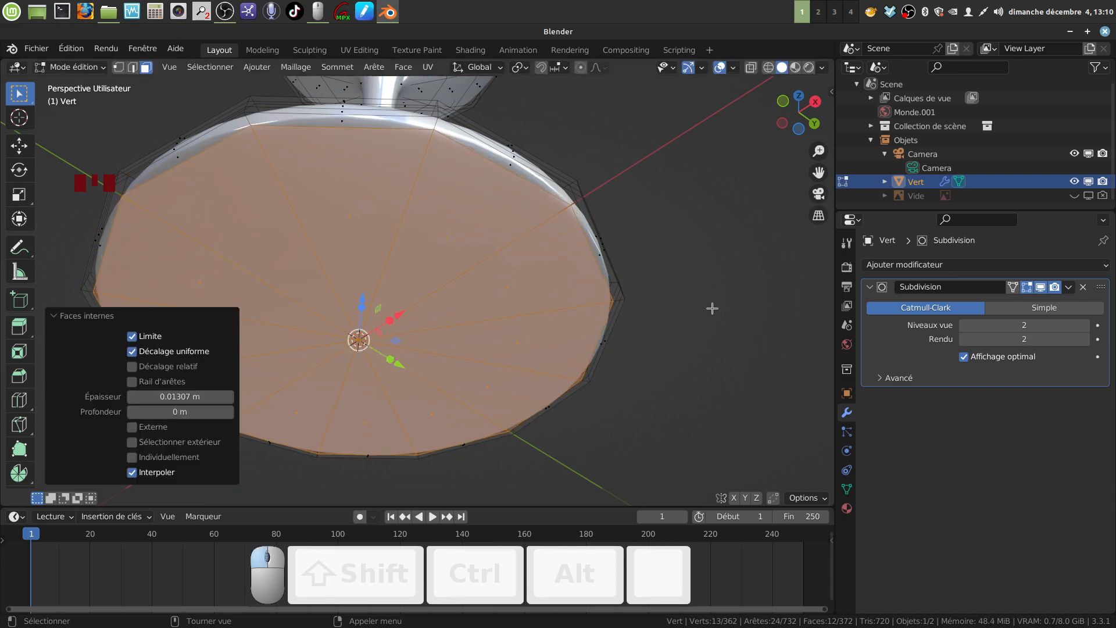
middle_click_drag(713, 309, 628, 258)
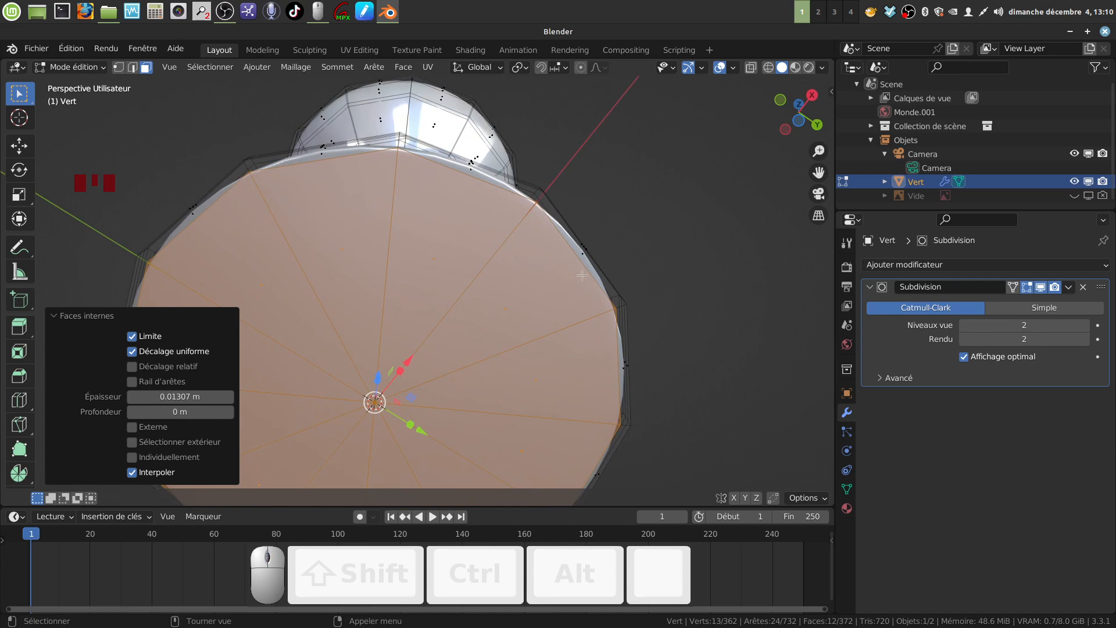
middle_click_drag(602, 353, 541, 343)
key("Tab")
scroll(576, 436, "down", 3)
In vertex selection mode, raise the centre vertex of the foot's underside about 0.02 m along Z
key("Tab")
middle_click_drag(499, 447, 494, 373)
key("alt+a")
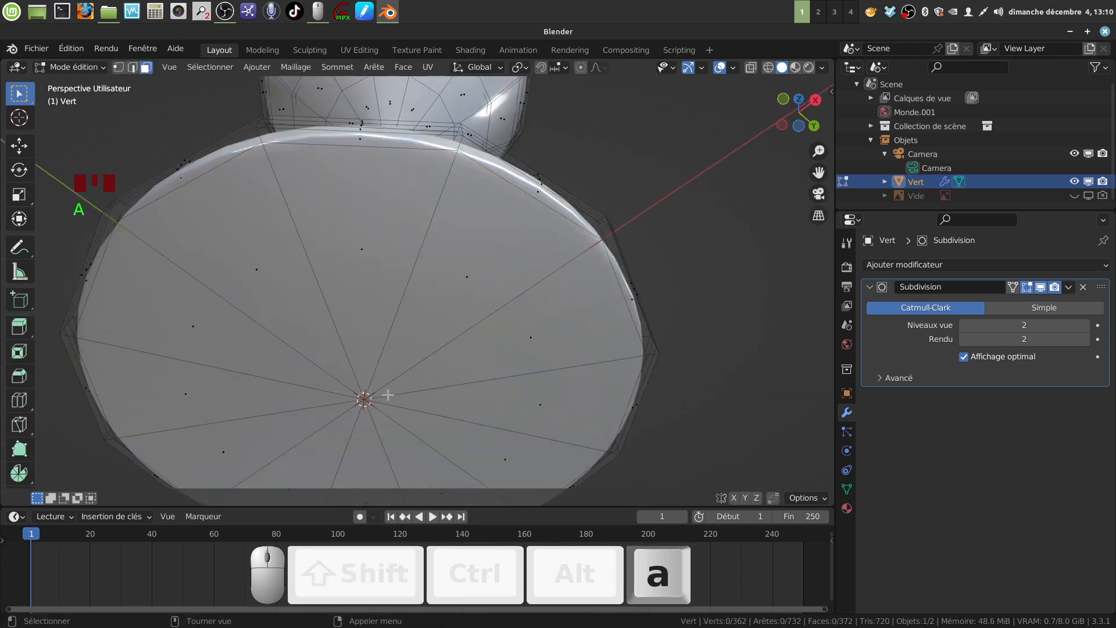
left_click(118, 67)
left_click(363, 400)
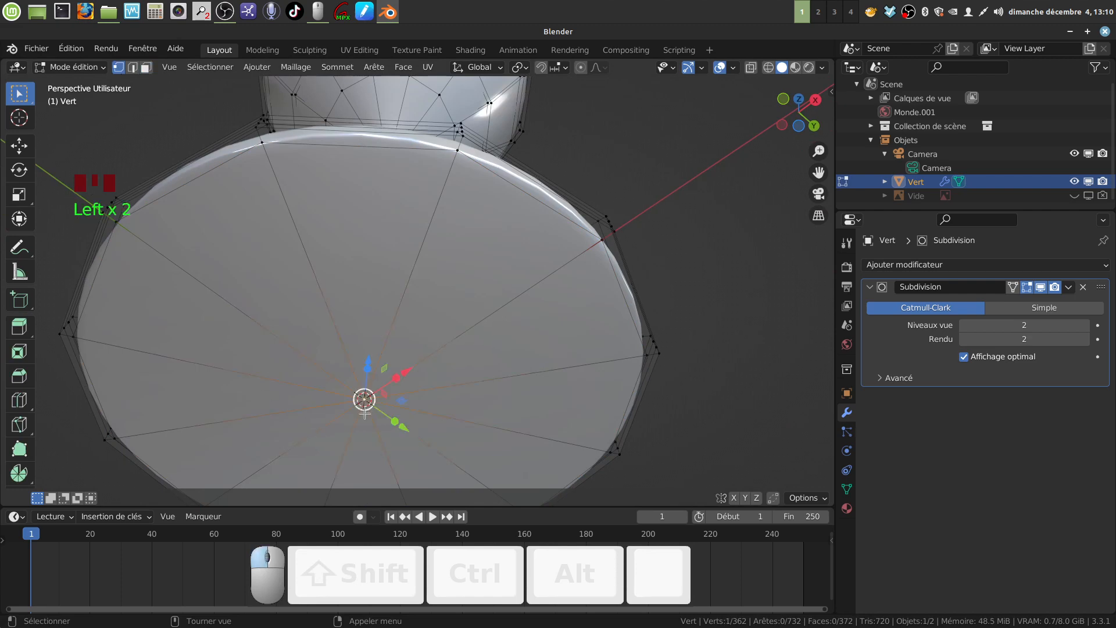
middle_click_drag(362, 400, 407, 401)
left_click_drag(372, 333, 385, 318)
middle_click_drag(433, 356, 497, 365)
middle_click_drag(285, 354, 386, 386)
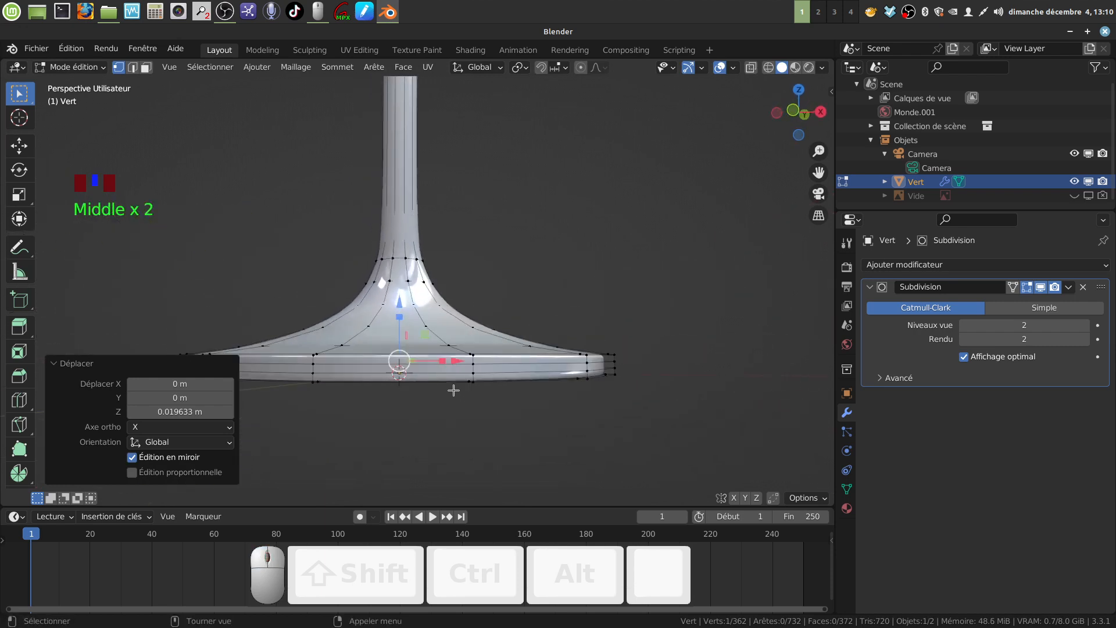
In wireframe view, raise the centre vertex about 0.039 m more along Z, and undo both vertex moves
key("z")
left_click_drag(400, 302, 400, 296)
middle_click_drag(400, 297, 503, 267)
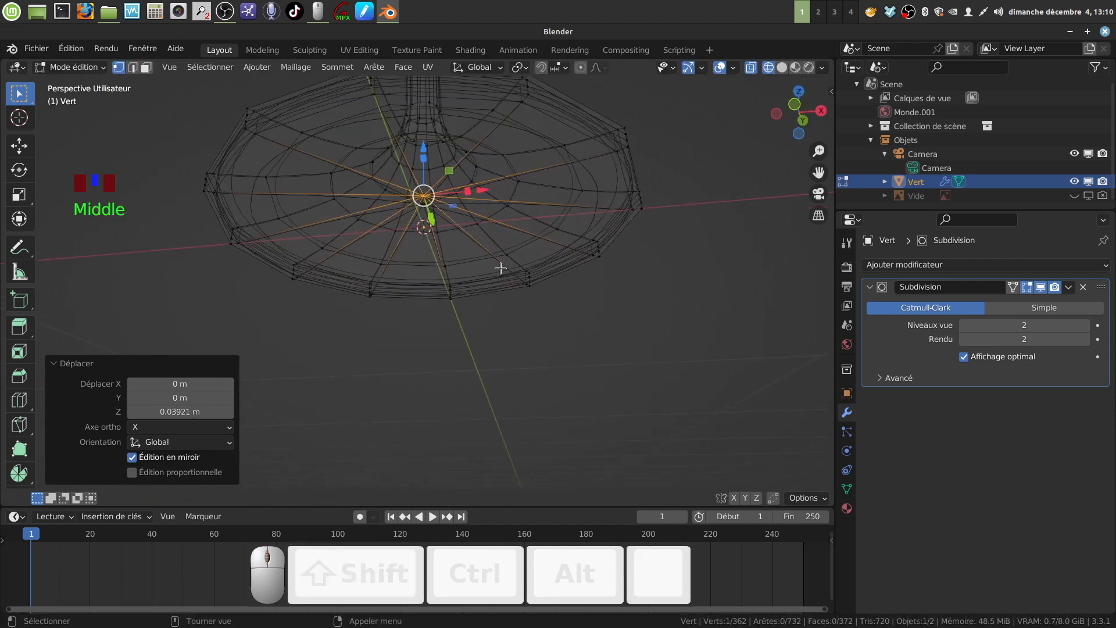
key("ctrl")
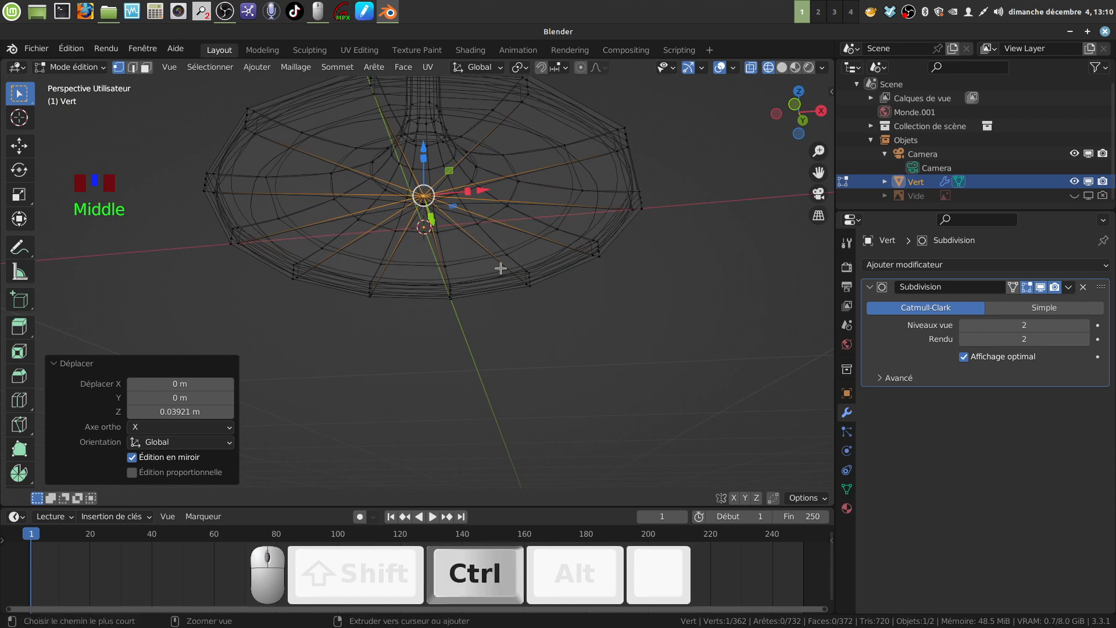
key("ctrl+z")
key("ctrl+z")
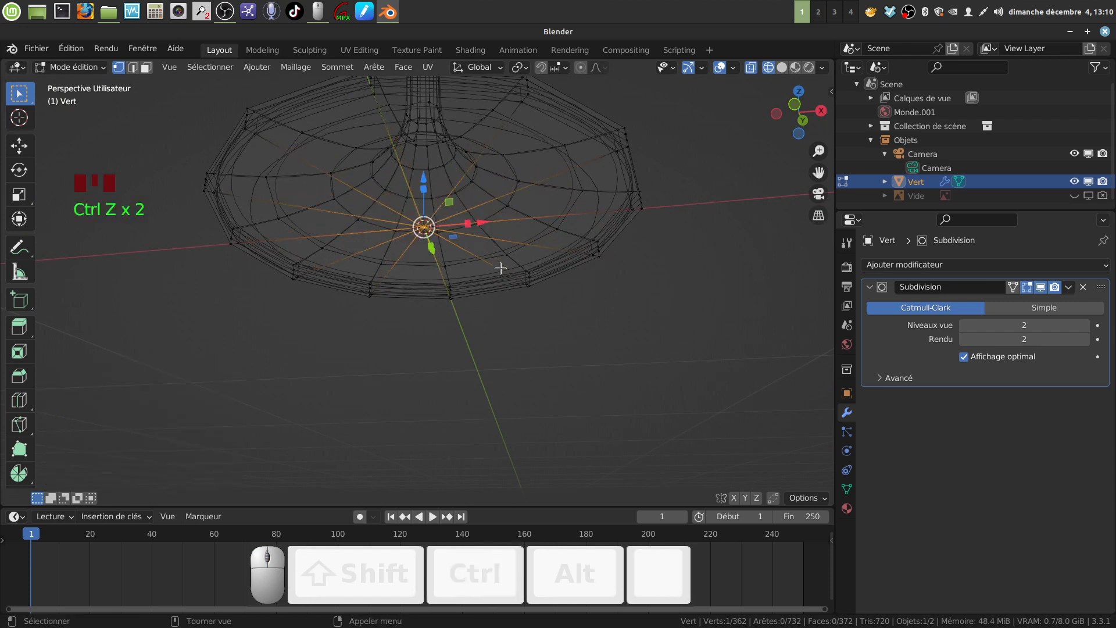
scroll(500, 268, "down", 2)
key("z")
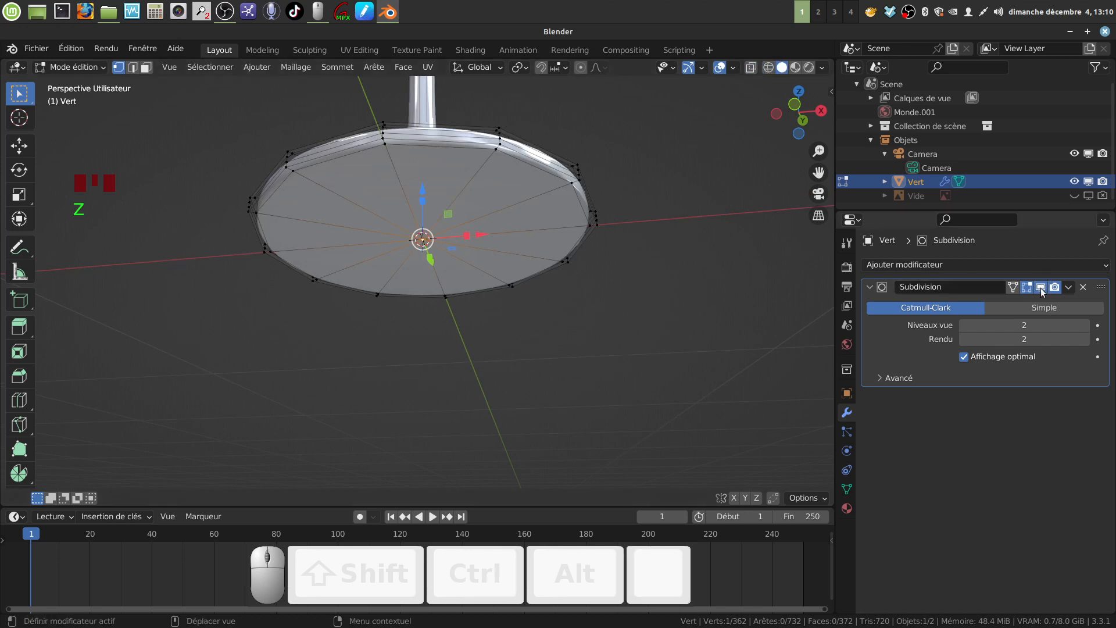
In Object Mode, turn off the Subdivision modifier's viewport display and inspect the unsubdivided glass down to the foot's underside
middle_click_drag(578, 287, 587, 341)
scroll(599, 327, "down", 2)
key("Tab")
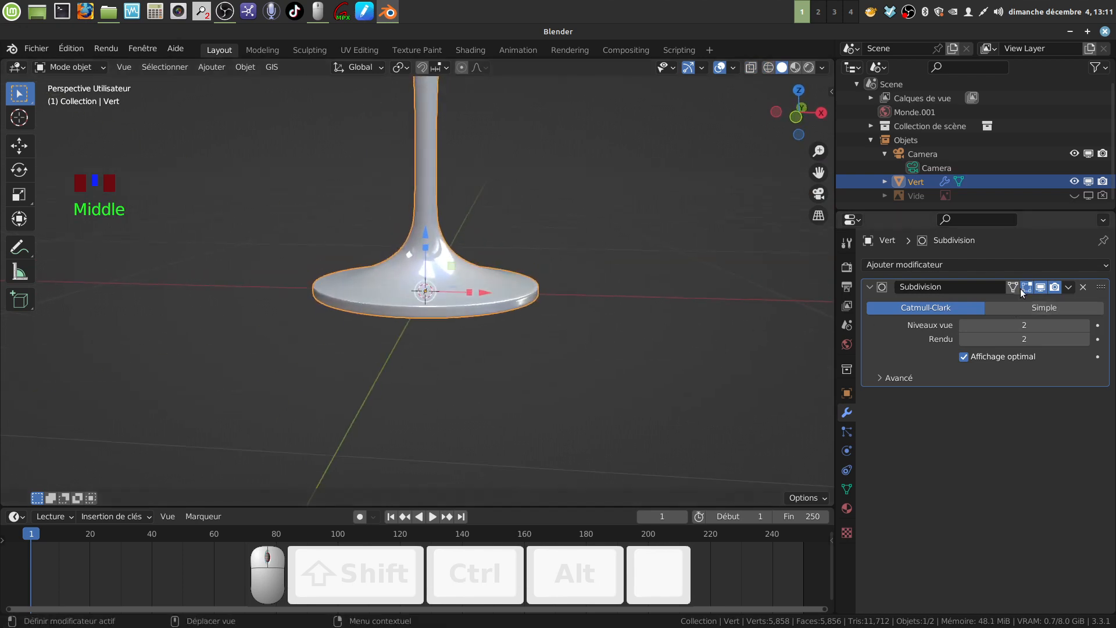
left_click(1042, 287)
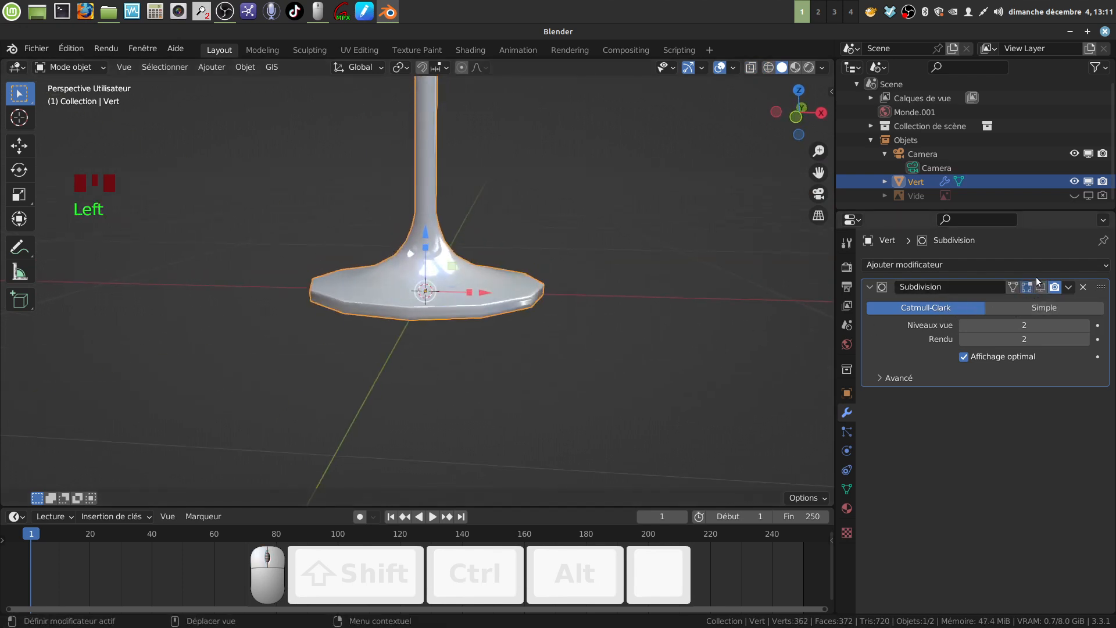
middle_click_drag(461, 357, 480, 358)
scroll(542, 327, "down", 4)
middle_click_drag(542, 326, 532, 303)
scroll(524, 360, "up", 4)
mouse_move(524, 360)
middle_mouse_down()
mouse_move(535, 283)
mouse_move(517, 282)
mouse_move(532, 400)
mouse_move(506, 361)
middle_mouse_up()
In Edit Mode, clear the vertex selection and circle-select all the central faces of the foot's underside in face selection mode
key("Tab")
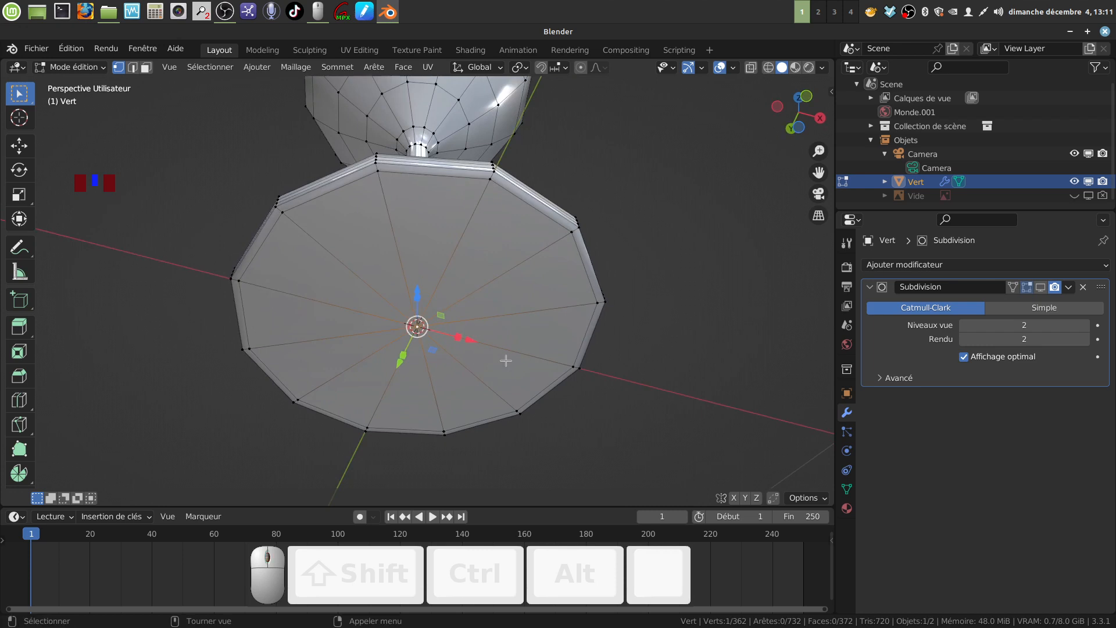
key("a")
key("a")
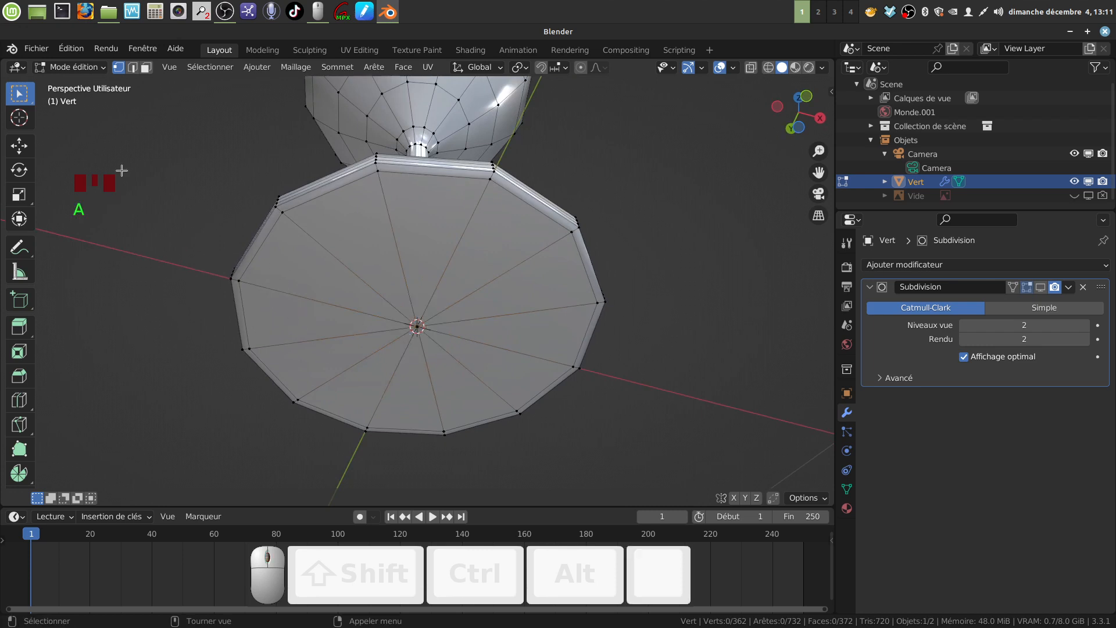
left_click(142, 68)
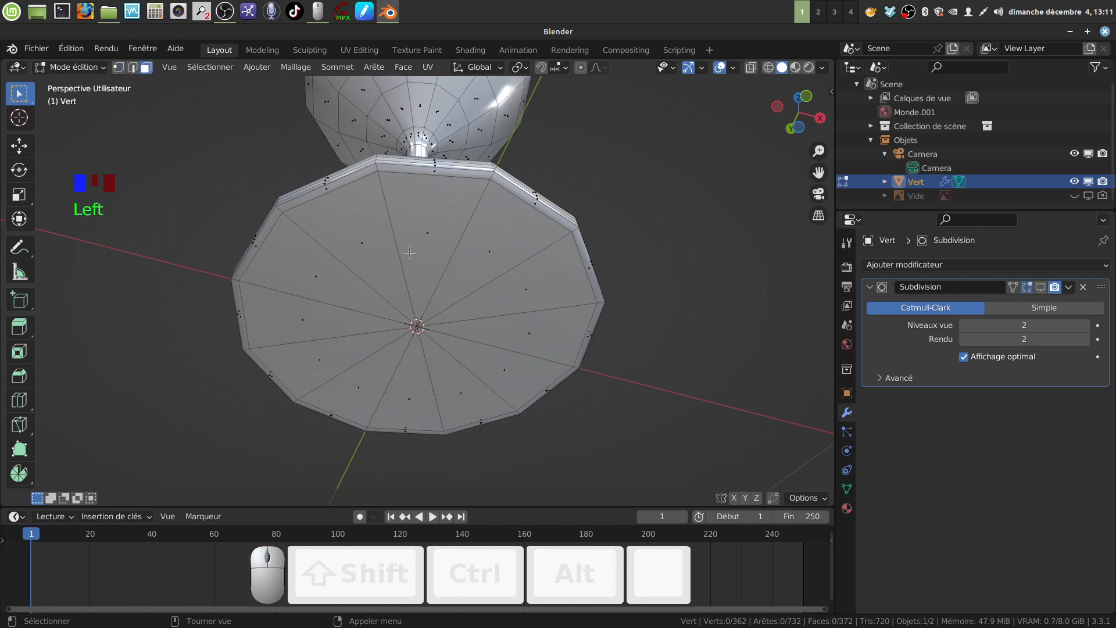
key("c")
mouse_move(402, 261)
left_mouse_down()
mouse_move(334, 307)
mouse_move(423, 248)
mouse_move(449, 284)
left_mouse_up()
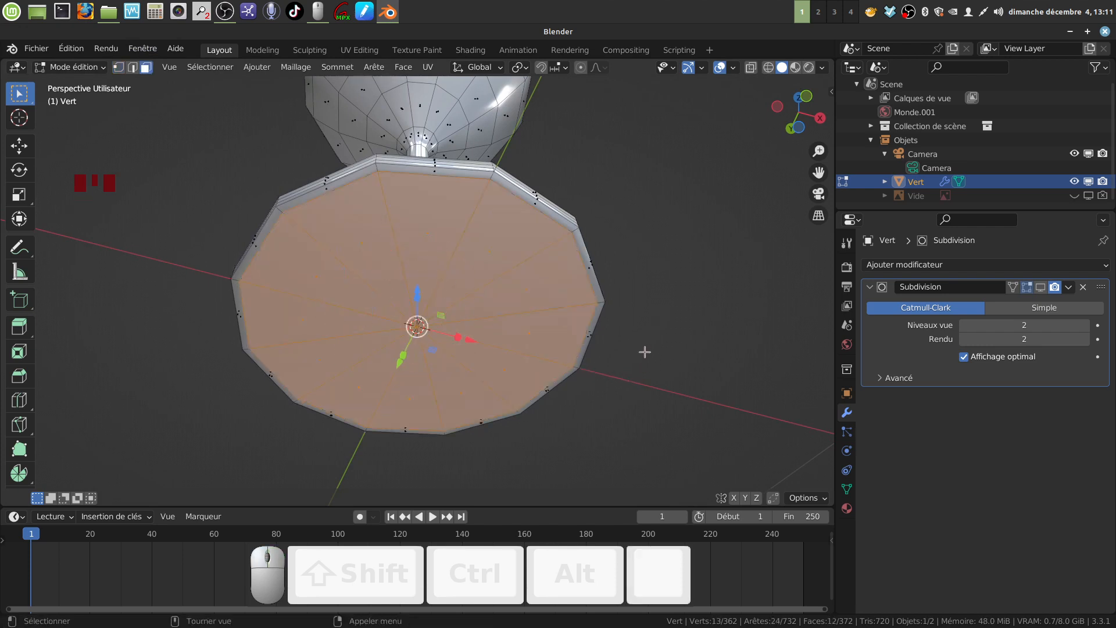
Try insetting the underside faces by about 0.027 m, cancel a second inset and undo the first
key("i")
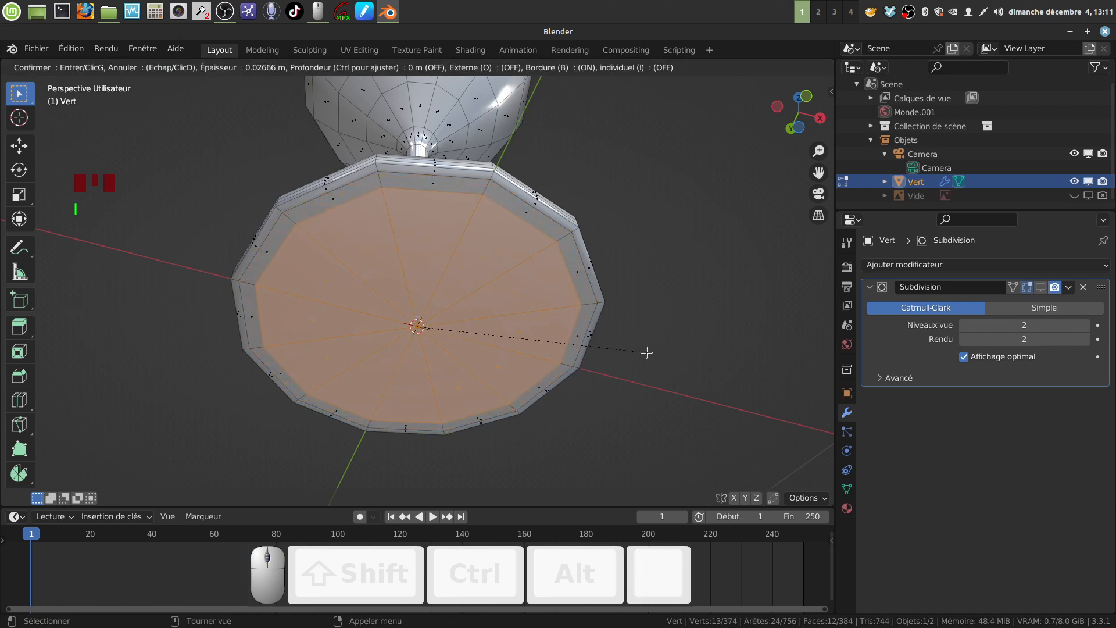
left_click(647, 352)
key("i")
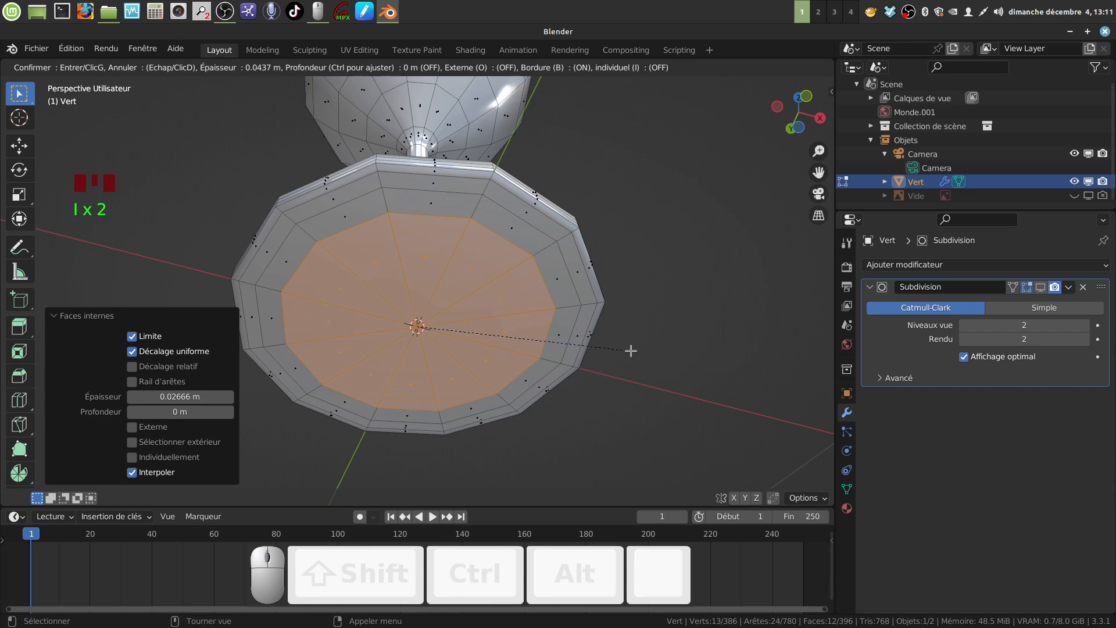
right_click(622, 353)
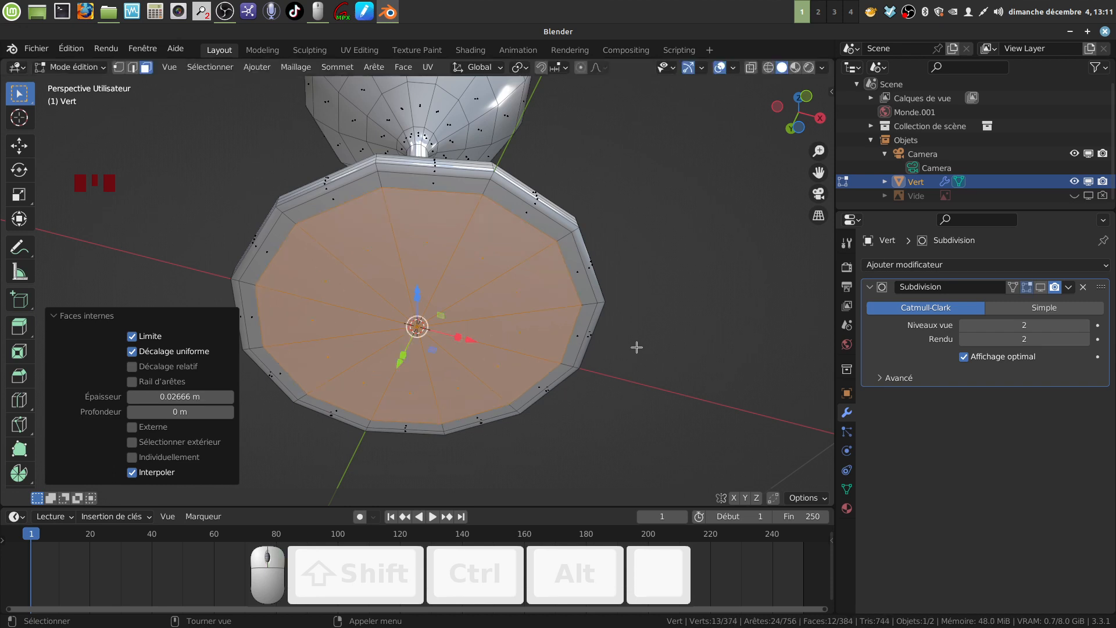
key("ctrl+z")
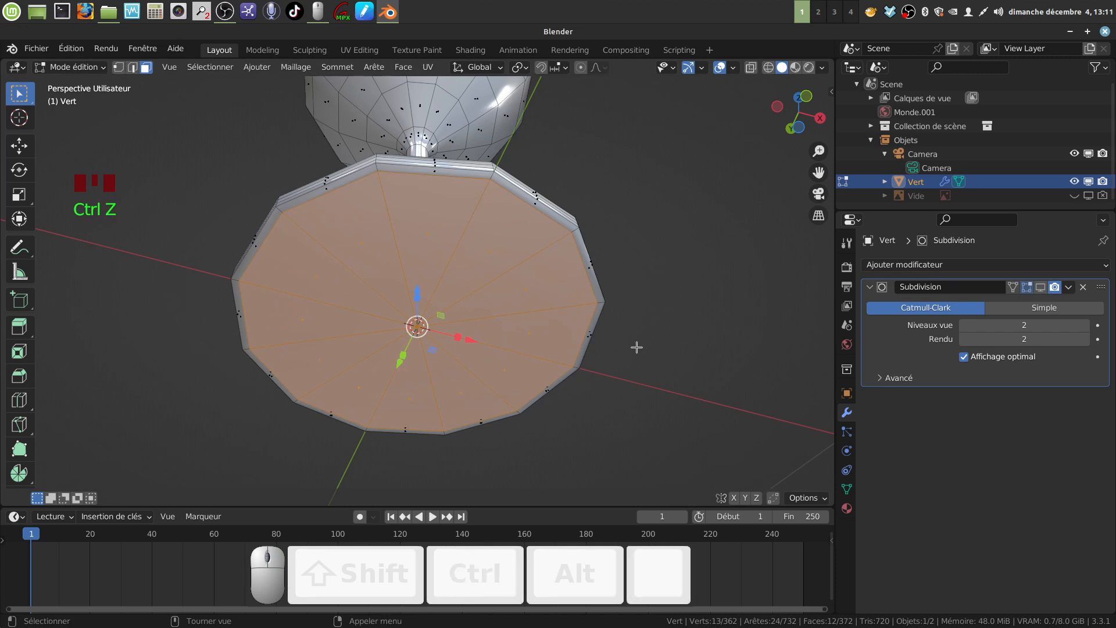
Inset the foot's underside faces by about 0.097 m, and inset the resulting inner faces again by about 0.134 m
key("i")
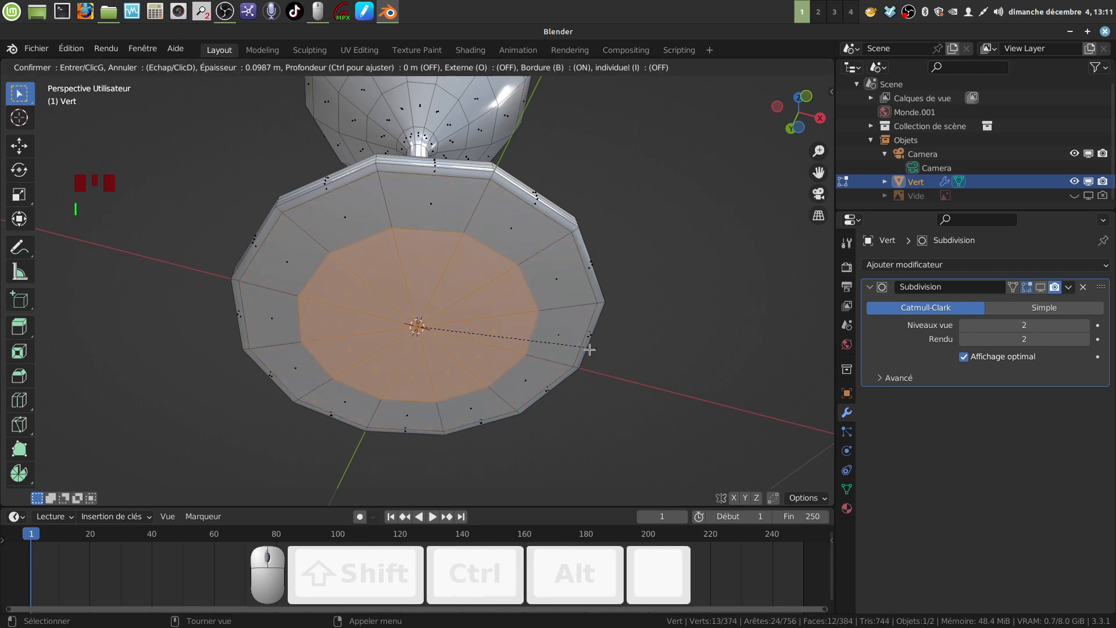
left_click(598, 345)
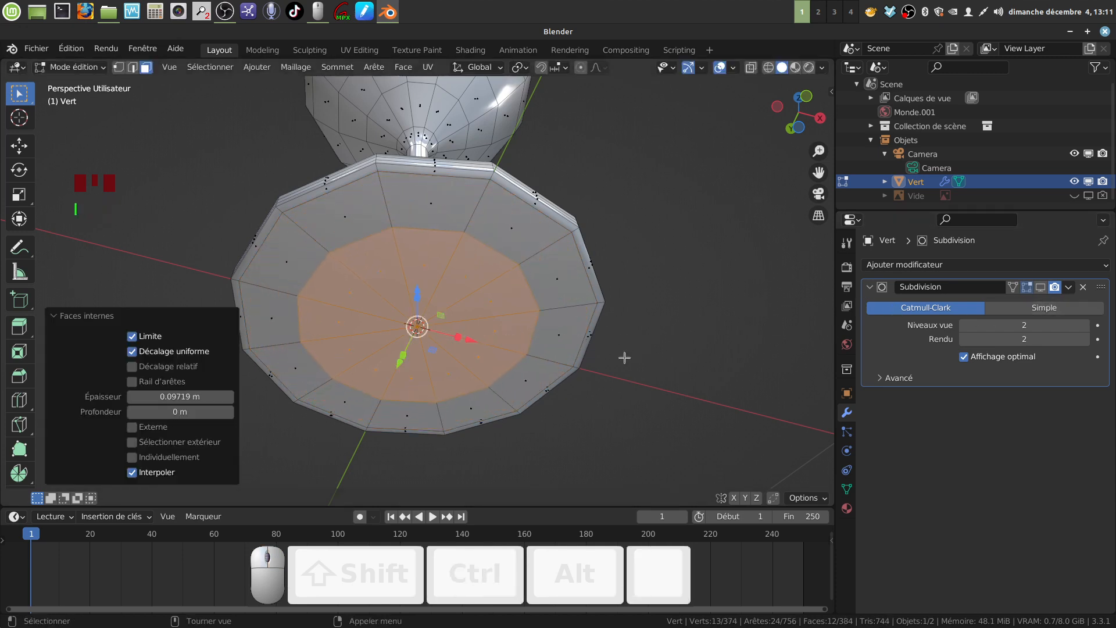
key("i")
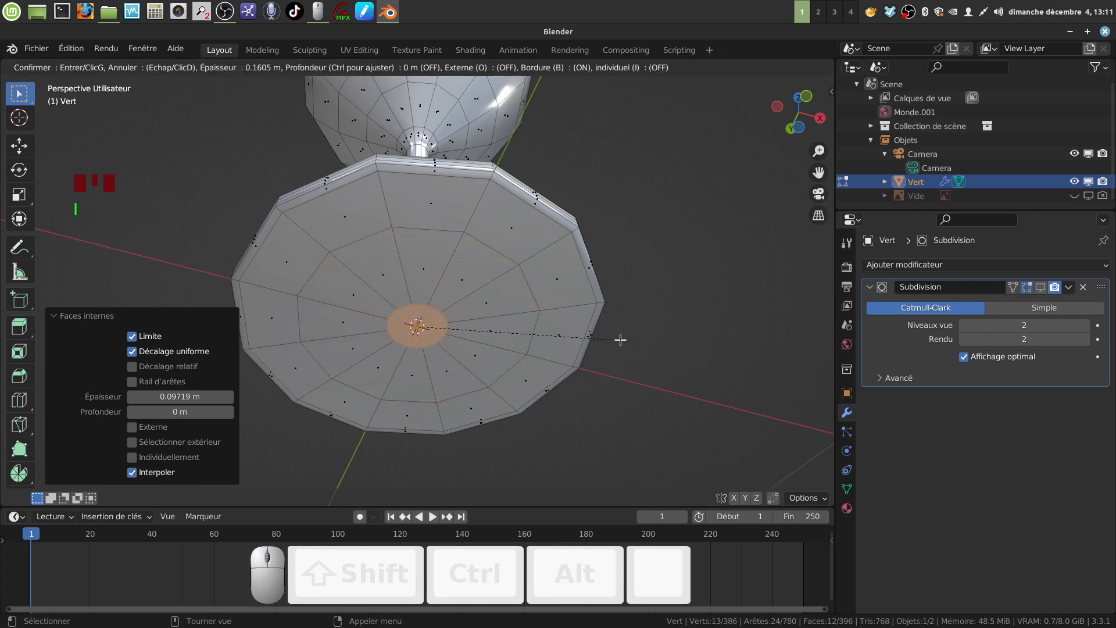
middle_click_drag(636, 334, 520, 374)
scroll(546, 404, "up", 2)
scroll(546, 405, "down", 2)
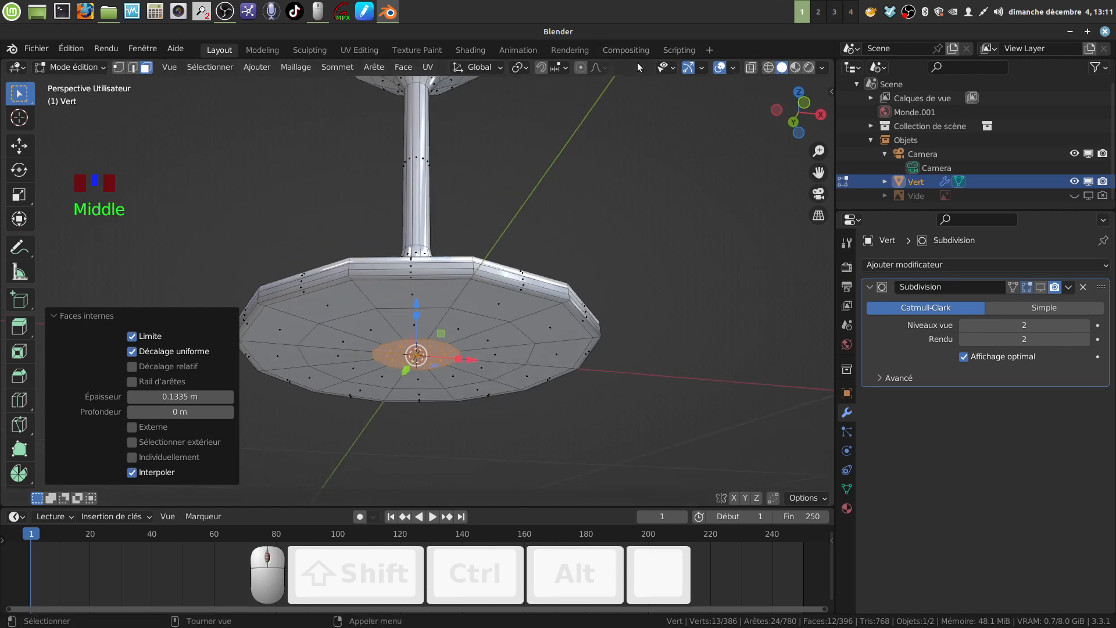
Raise the central underside faces about 0.044 m along Z using proportional editing with a radius of about 0.218 m, and switch proportional editing off
left_click(581, 68)
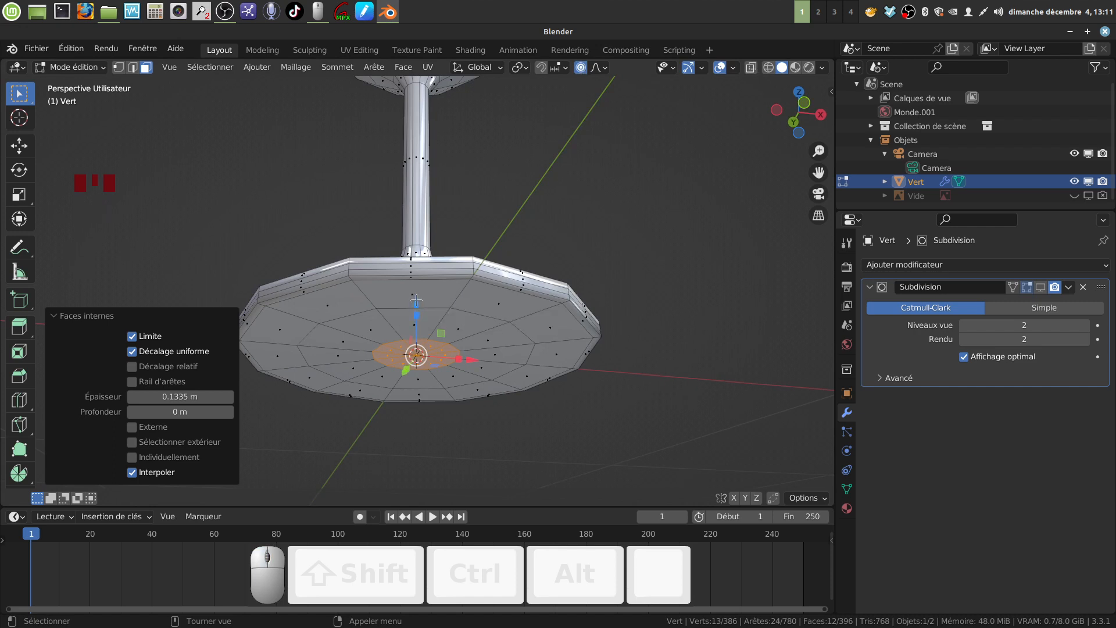
left_click_drag(418, 301, 421, 299)
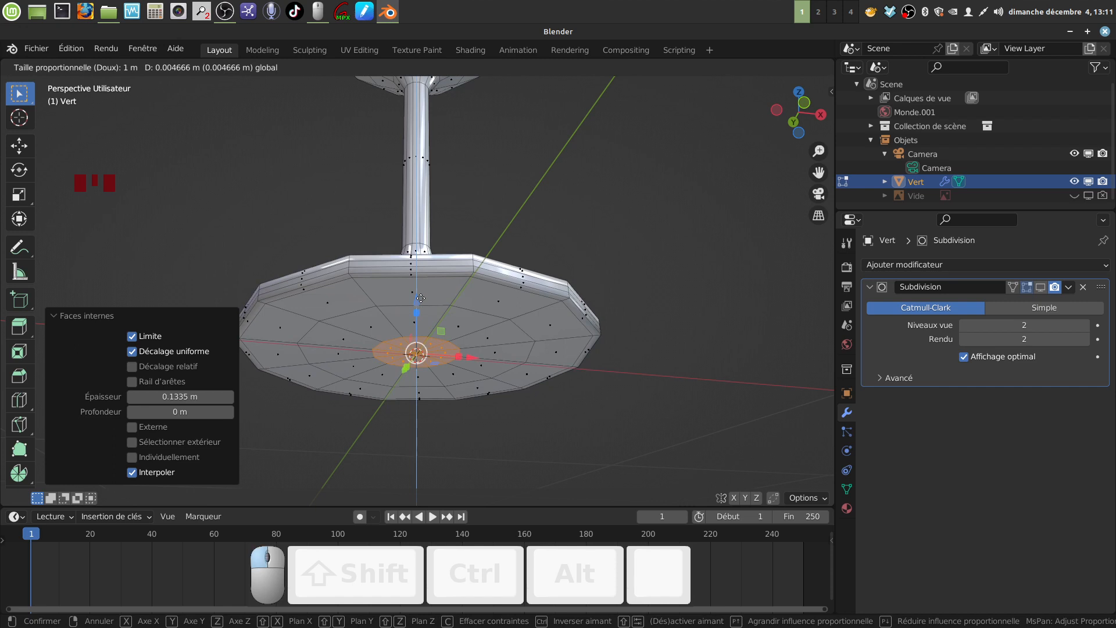
scroll(421, 297, "up", 16)
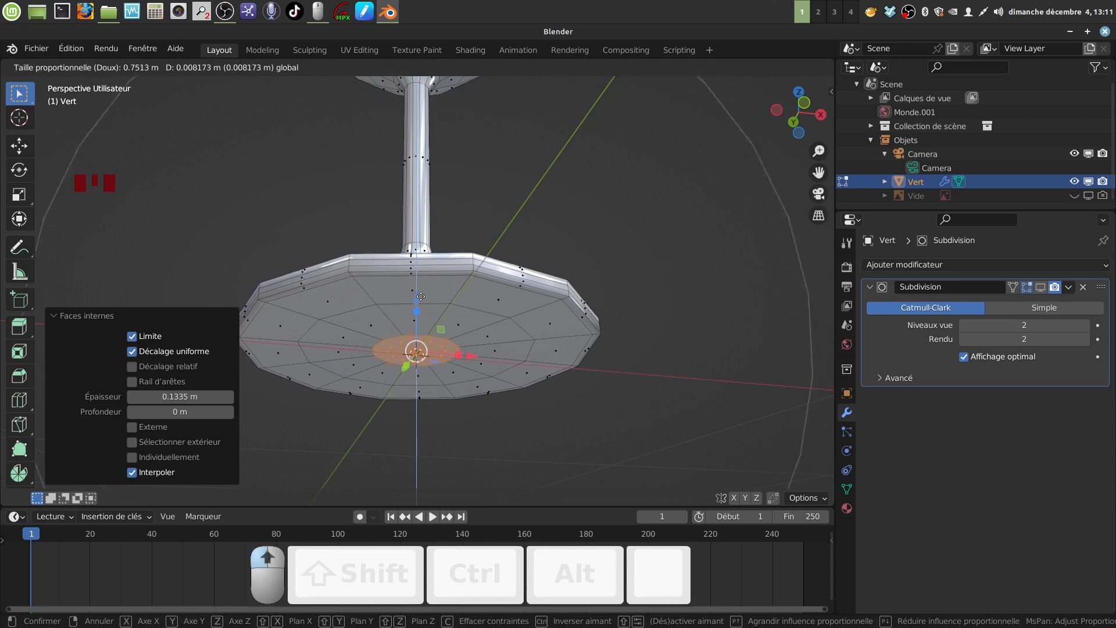
scroll(421, 296, "down", 4)
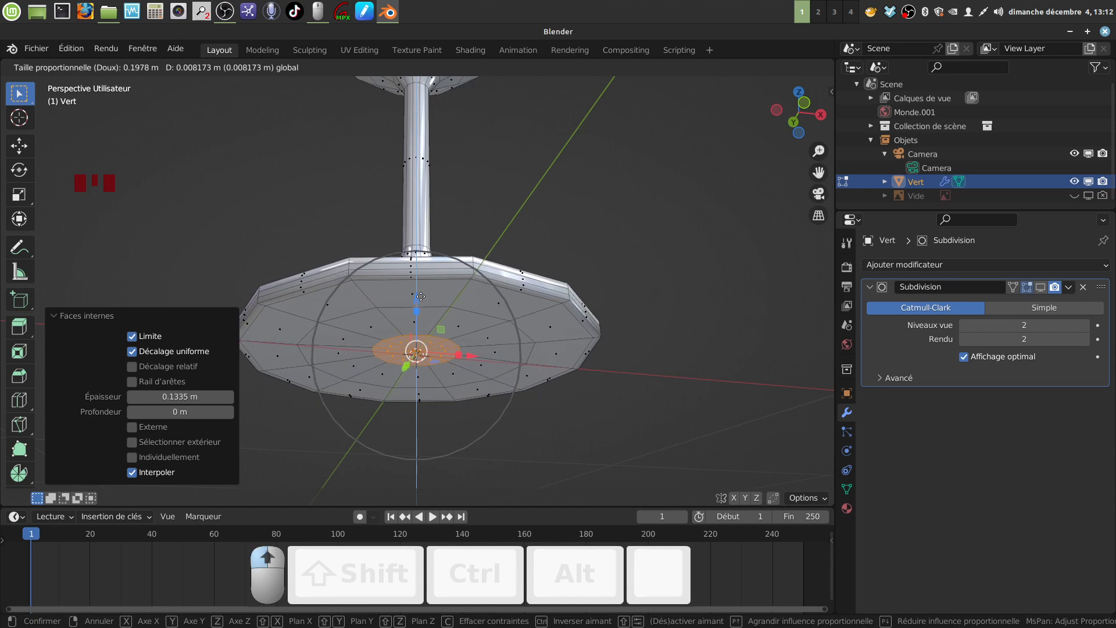
scroll(421, 296, "up", 10)
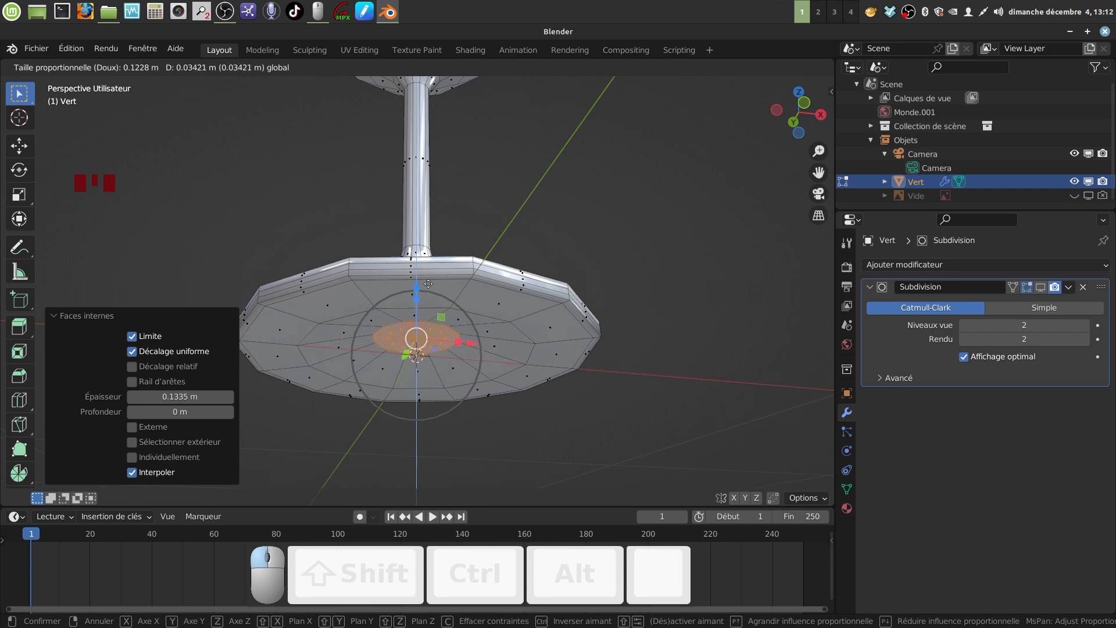
scroll(428, 283, "down", 6)
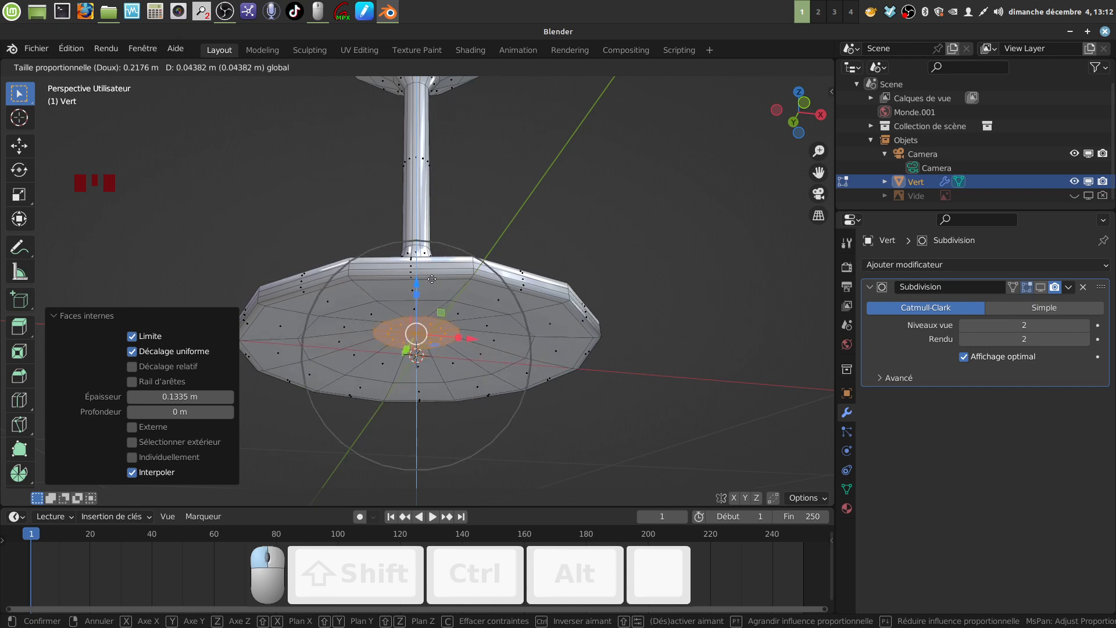
left_click(432, 279)
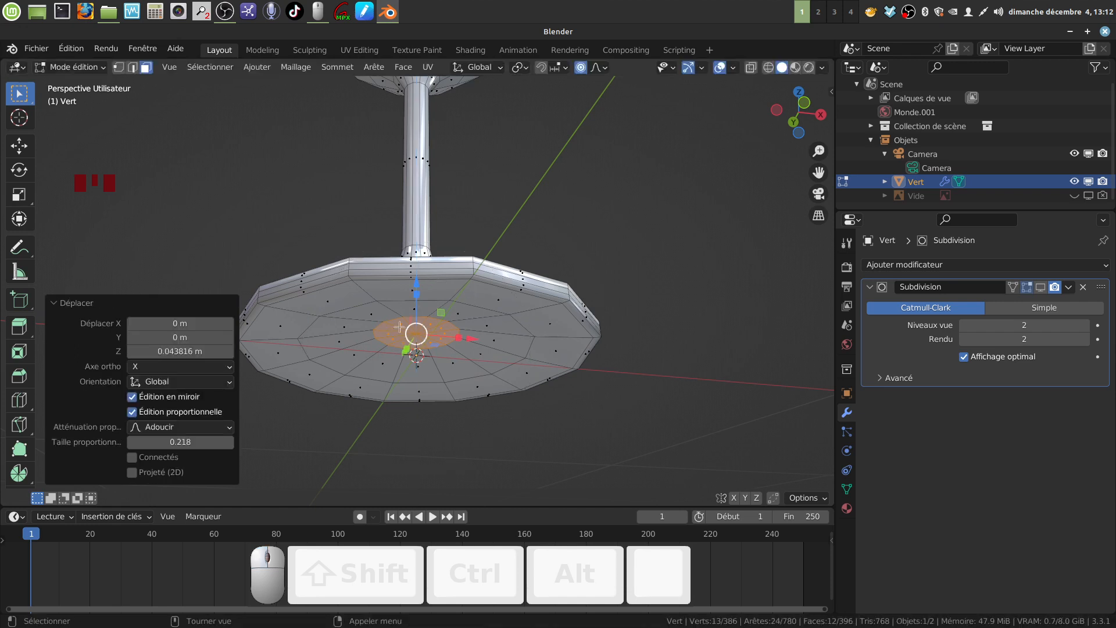
mouse_move(708, 298)
middle_mouse_down()
mouse_move(706, 321)
mouse_move(724, 294)
mouse_move(703, 317)
middle_mouse_up()
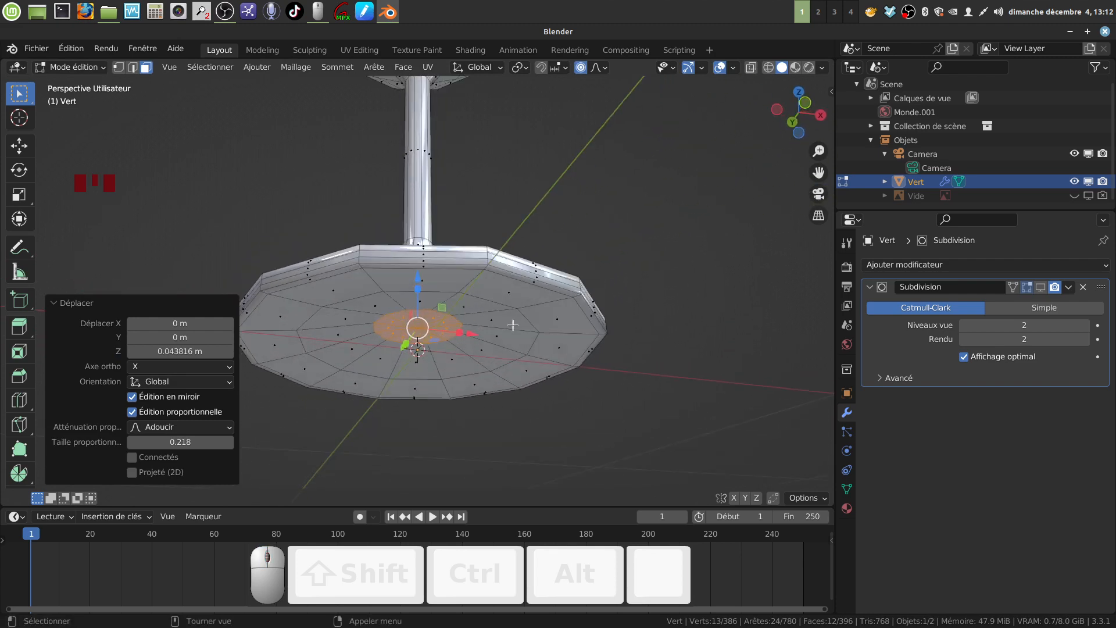
mouse_move(576, 364)
middle_mouse_down()
mouse_move(553, 394)
mouse_move(561, 407)
mouse_move(582, 360)
middle_mouse_up()
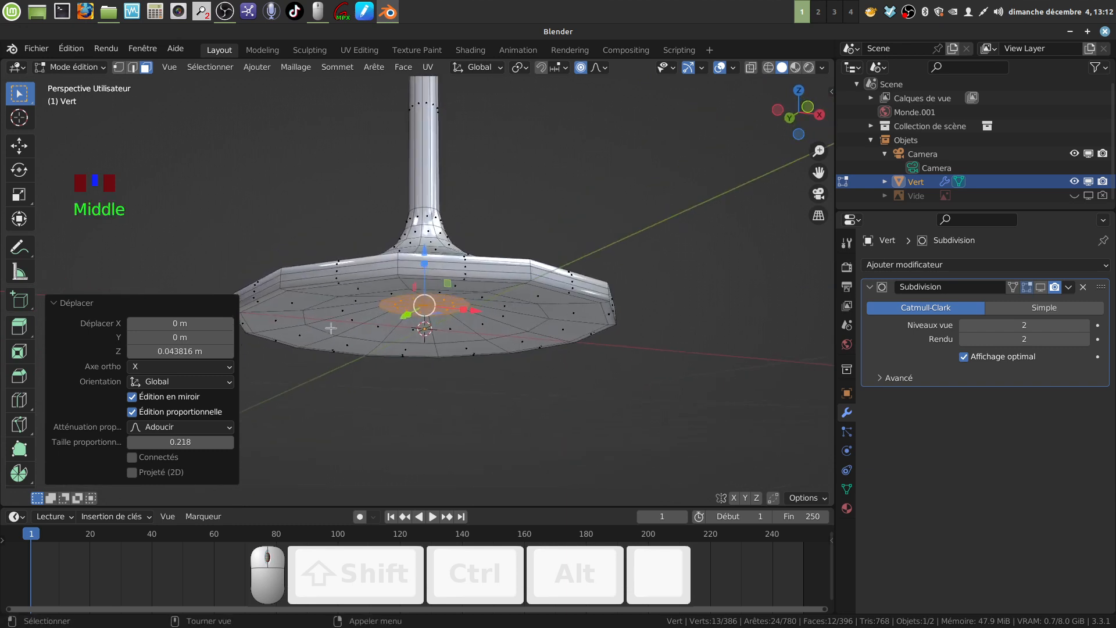
left_click(581, 68)
middle_click_drag(552, 221, 547, 230)
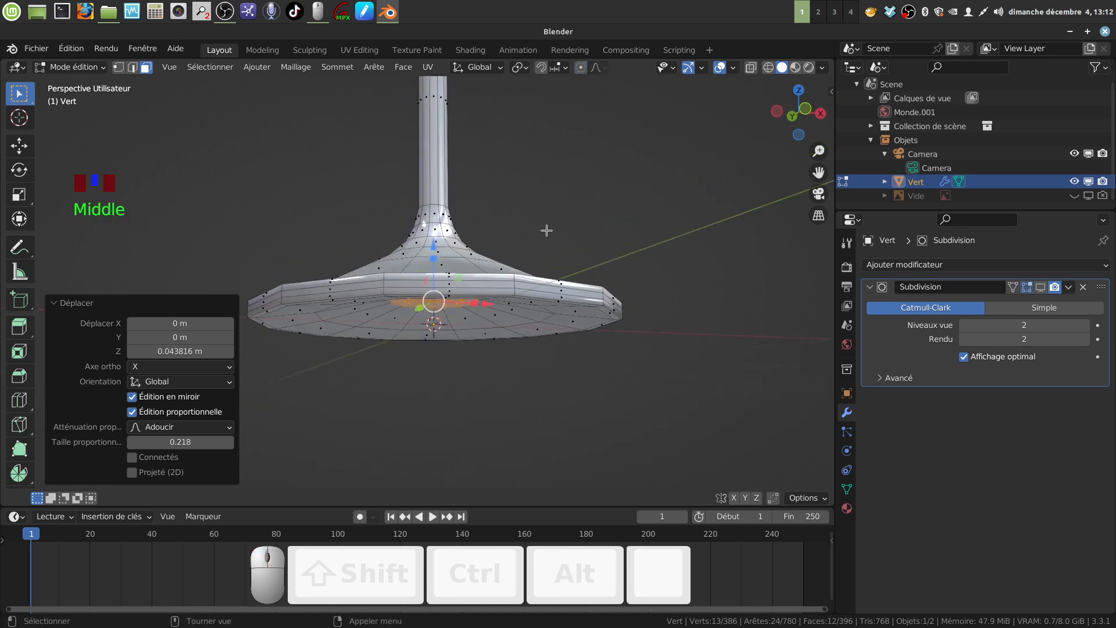
In Object Mode, turn on the Subdivision modifier's viewport display and inspect the smoothed foot and the bowl's rim
key("Tab")
middle_click_drag(587, 181, 610, 249)
scroll(609, 249, "down", 3)
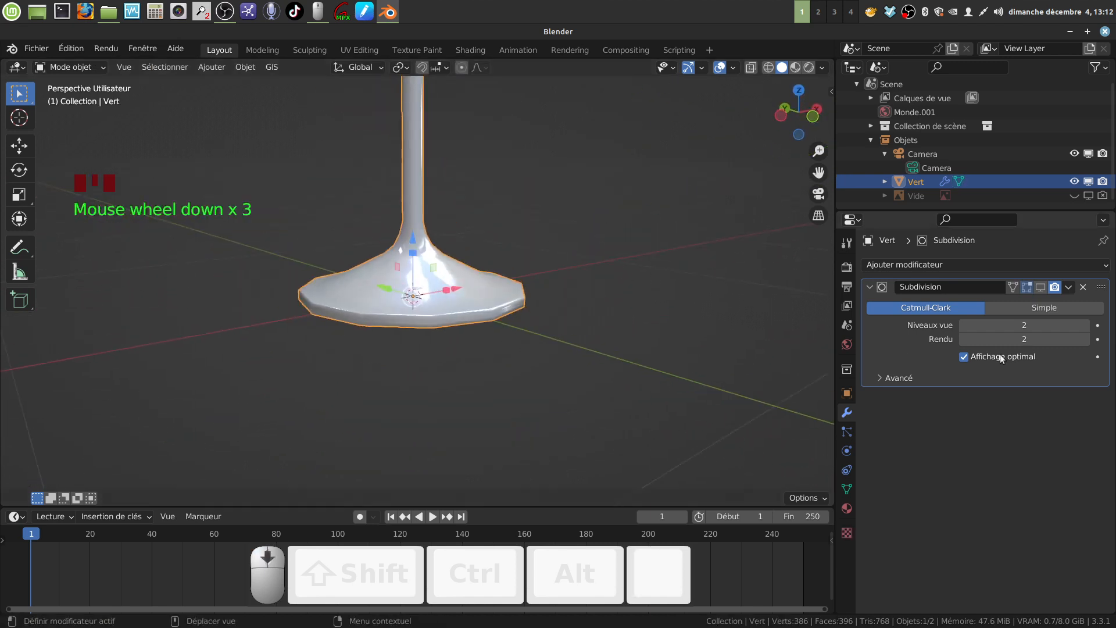
left_click(1041, 287)
scroll(527, 396, "up", 4)
middle_click_drag(529, 401, 573, 350)
scroll(573, 350, "down", 8)
middle_click_drag(514, 248, 527, 382)
scroll(515, 394, "up", 3, "shift")
scroll(514, 392, "up", 4)
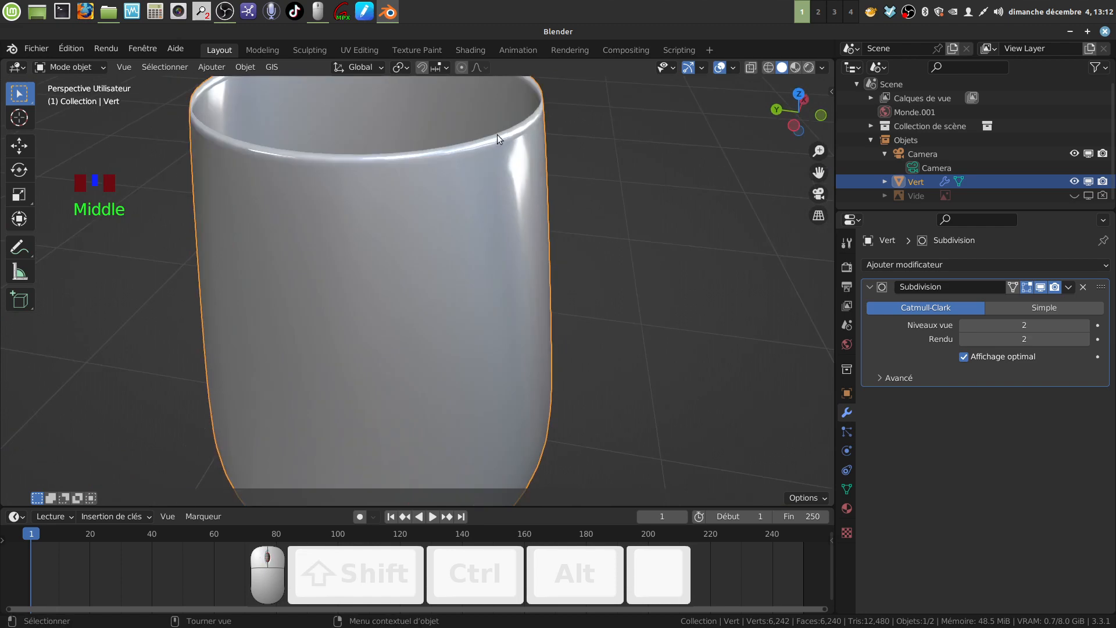
middle_click_drag(493, 152, 507, 284, "shift")
In Edit Mode with the Subdivision viewport display off, add a loop cut around the bowl's outer wall just below the rim, factor about -0.966
key("Tab")
scroll(460, 307, "up", 2)
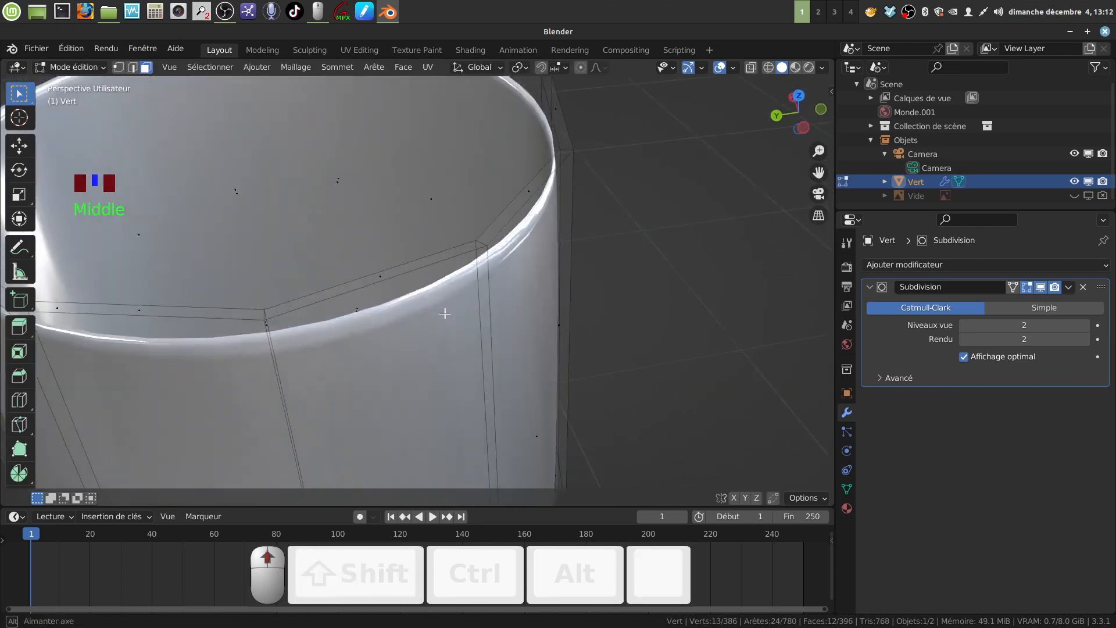
scroll(460, 306, "down", 2)
scroll(460, 306, "down", 1)
middle_click_drag(435, 330, 419, 348)
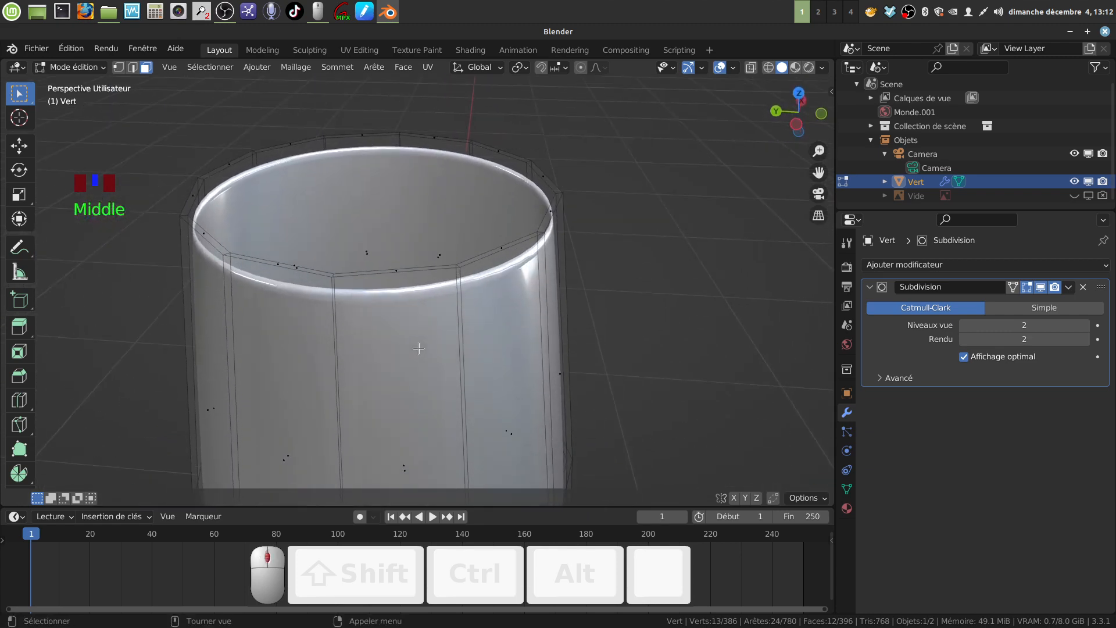
left_click(1041, 288)
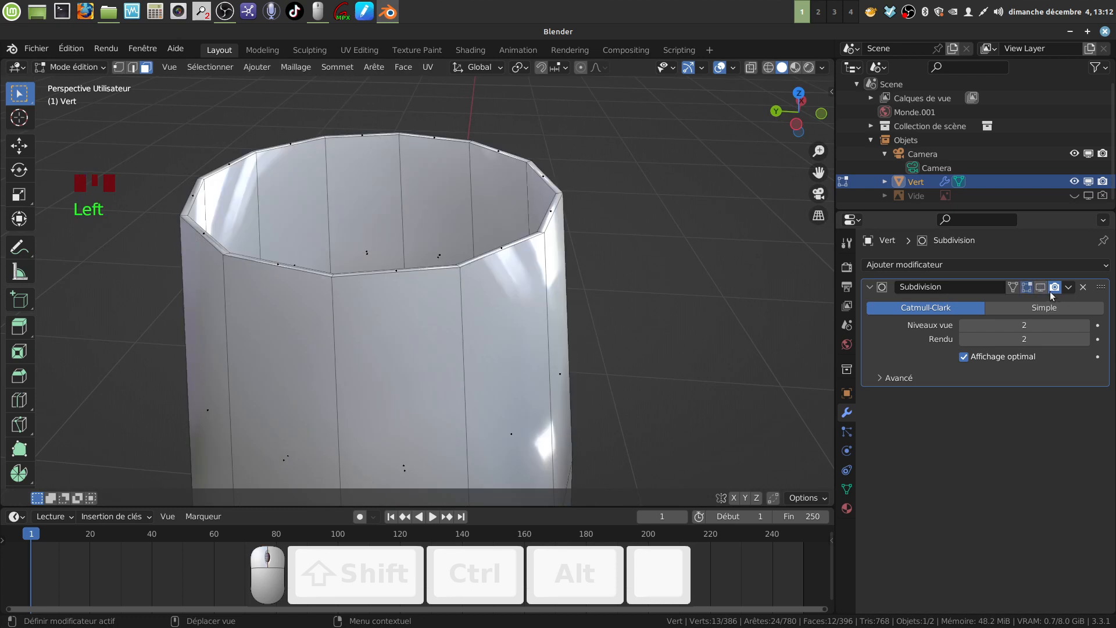
key("ctrl+r")
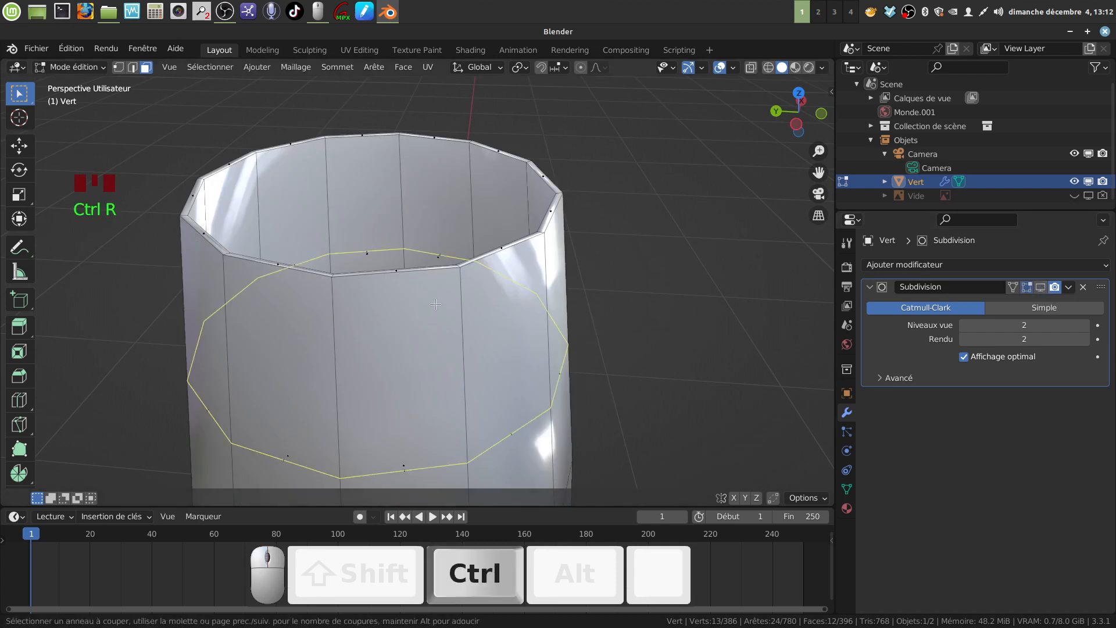
left_click_drag(435, 304, 500, 136)
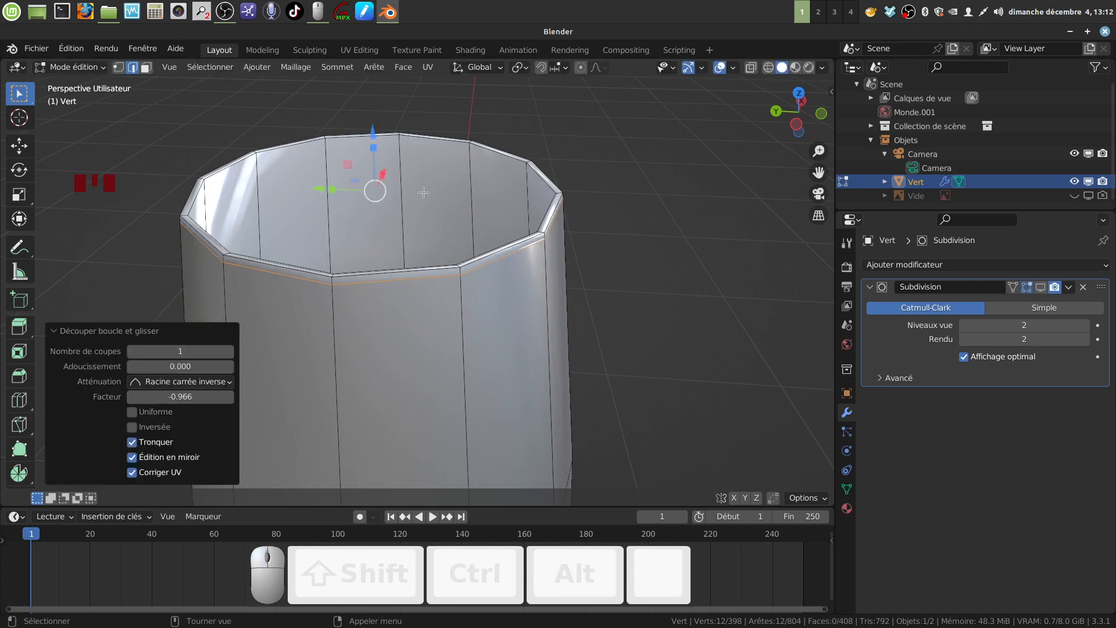
Add a loop cut around the bowl's inner wall and slide it up close to the rim
middle_click_drag(459, 285, 433, 255)
scroll(453, 250, "down", 2)
scroll(434, 255, "up", 2)
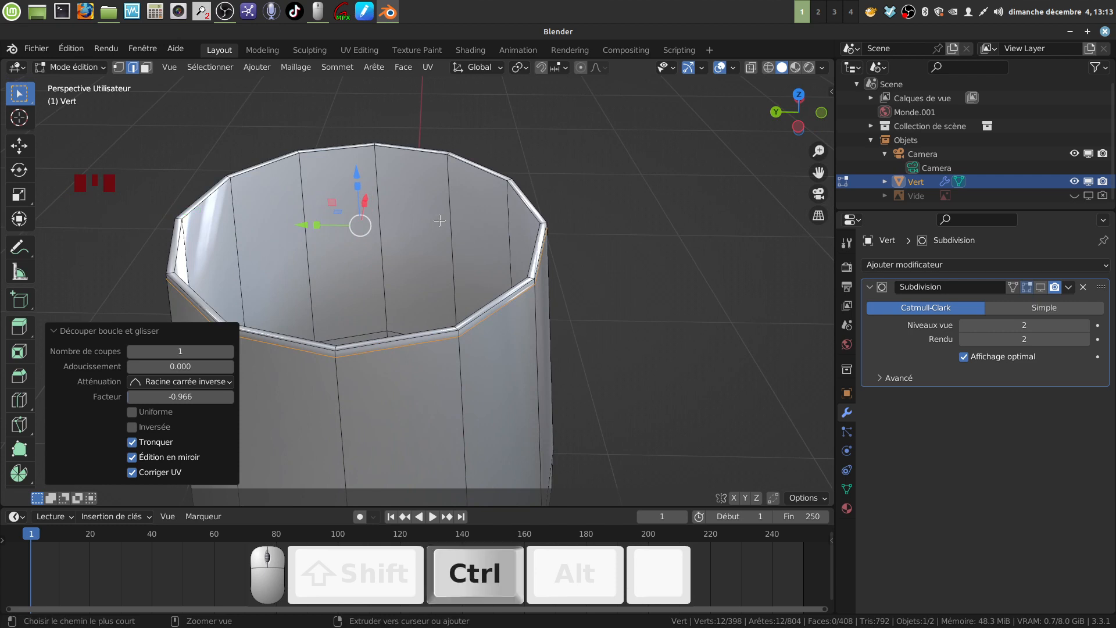
key("ctrl+r")
left_click_drag(440, 221, 482, 128)
Return to Object Mode and turn on the Subdivision viewport display to check the sharpened bowl rim
middle_click_drag(576, 304, 523, 331)
scroll(531, 347, "down", 3)
key("Tab")
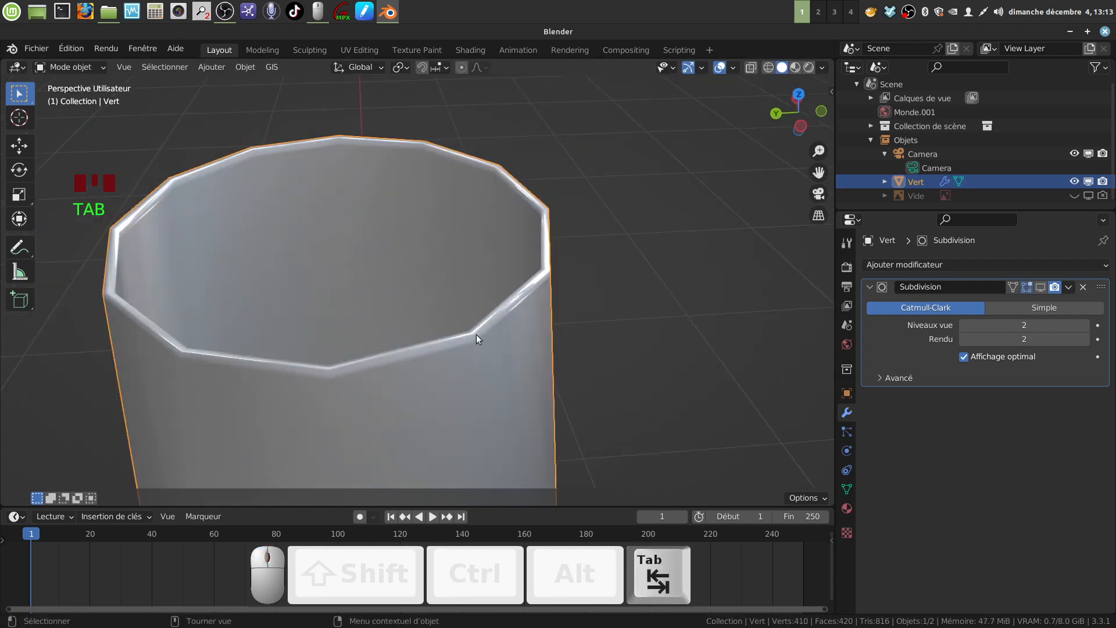
left_click(1040, 287)
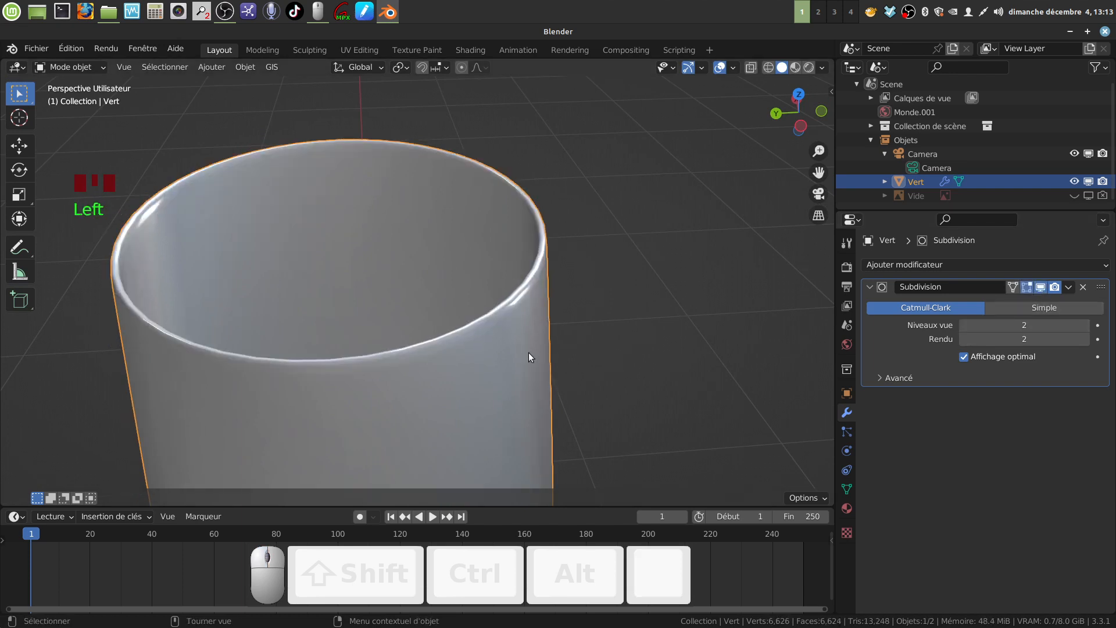
mouse_move(529, 352)
middle_mouse_down()
mouse_move(500, 397)
mouse_move(557, 318)
mouse_move(525, 333)
middle_mouse_up()
In Edit Mode with the Subdivision viewport display off, add two evenly spaced loop cuts around the rim's top face with slide factor 0
key("Tab")
scroll(546, 372, "up", 3)
mouse_move(546, 371)
middle_mouse_down()
mouse_move(578, 407)
mouse_move(541, 369)
middle_mouse_up()
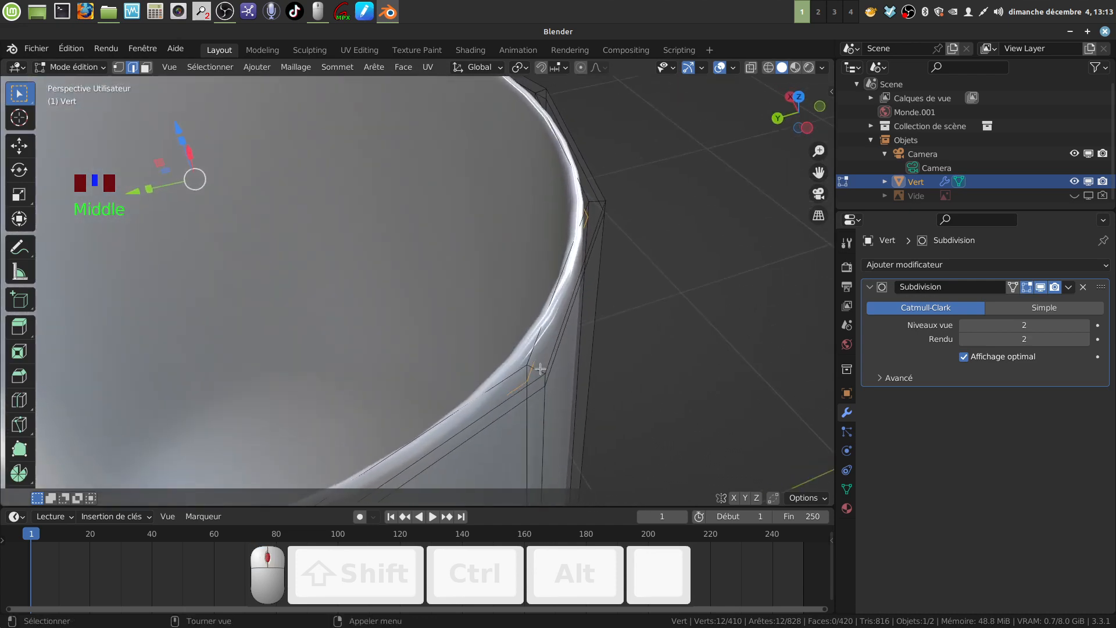
left_click(1041, 286)
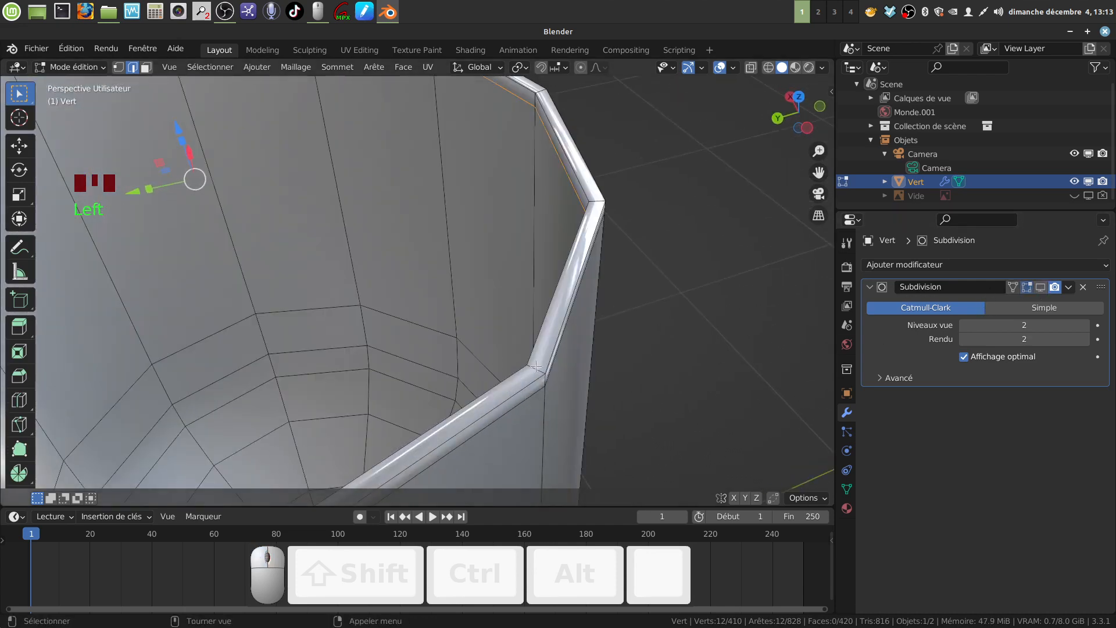
key("ctrl+r")
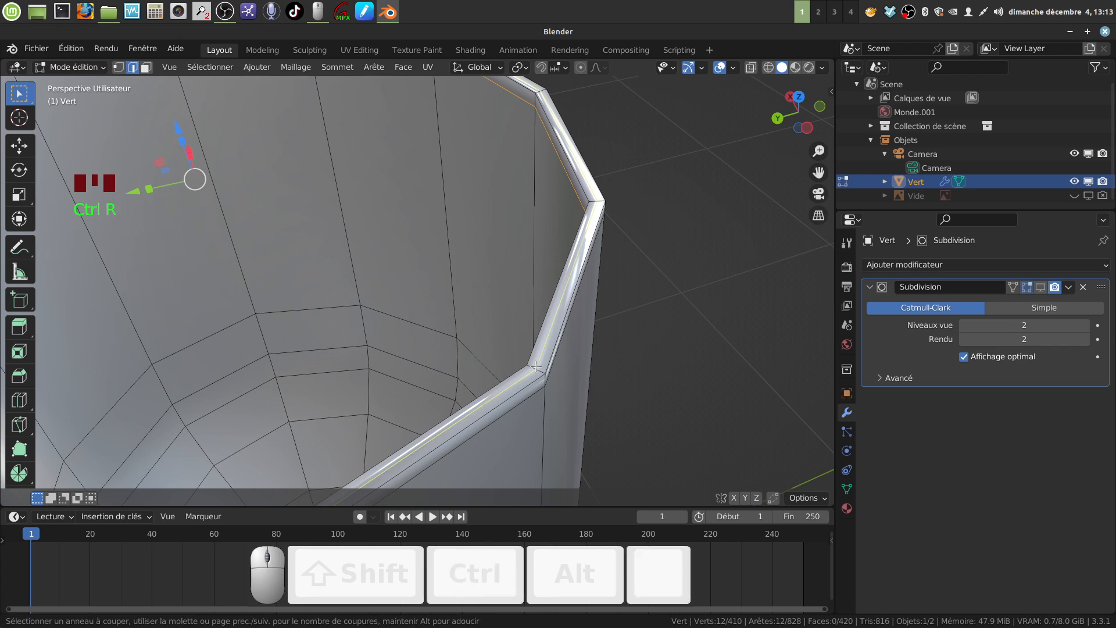
scroll(536, 367, "up", 1)
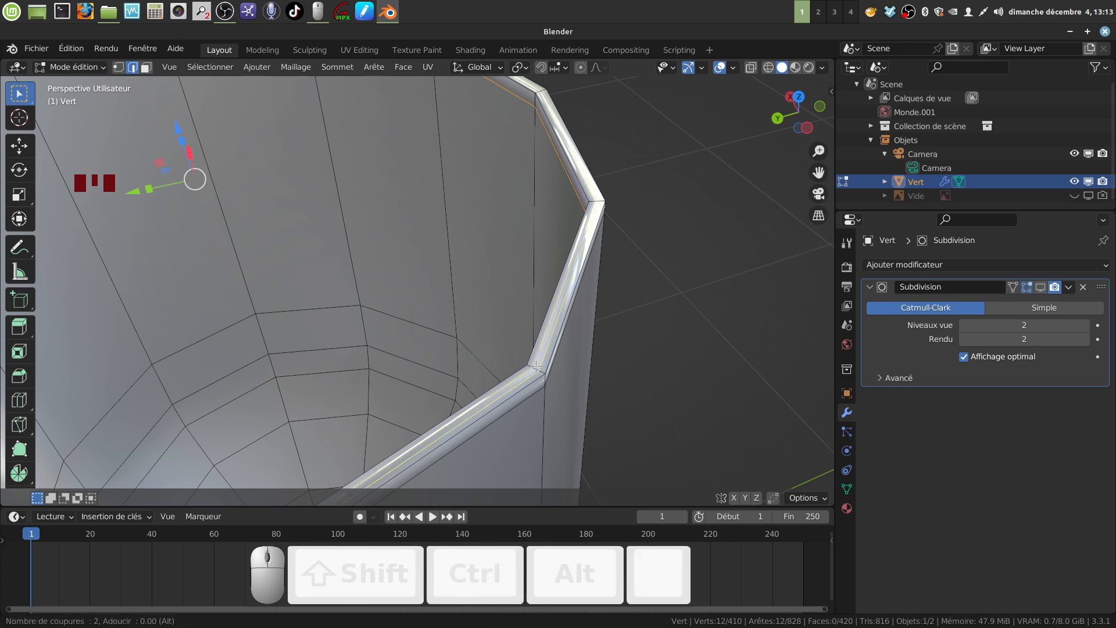
left_click(536, 367)
left_click(538, 371)
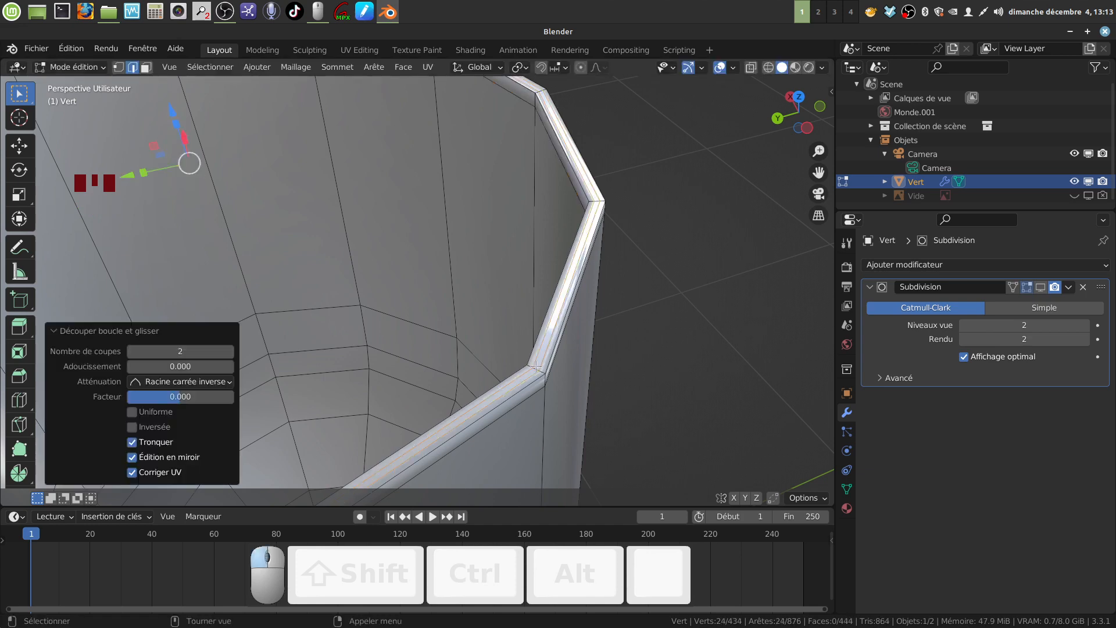
Go back to Object Mode and re-enable the Subdivision modifier's viewport display on the glass
middle_click_drag(539, 373, 610, 358)
key("Tab")
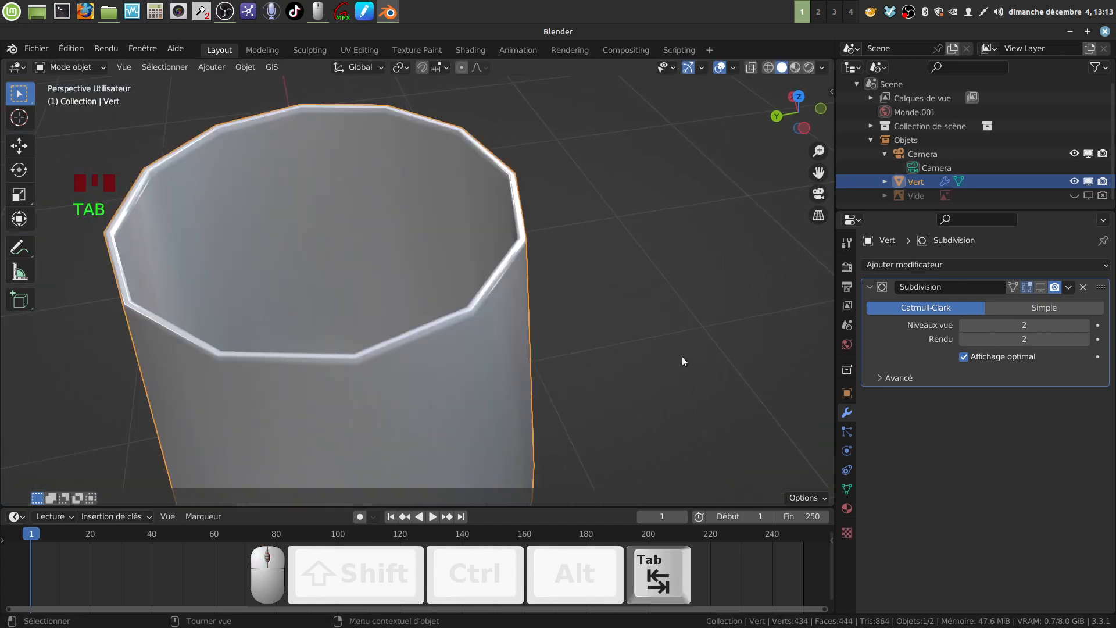
left_click(1040, 287)
middle_click_drag(544, 349, 521, 273)
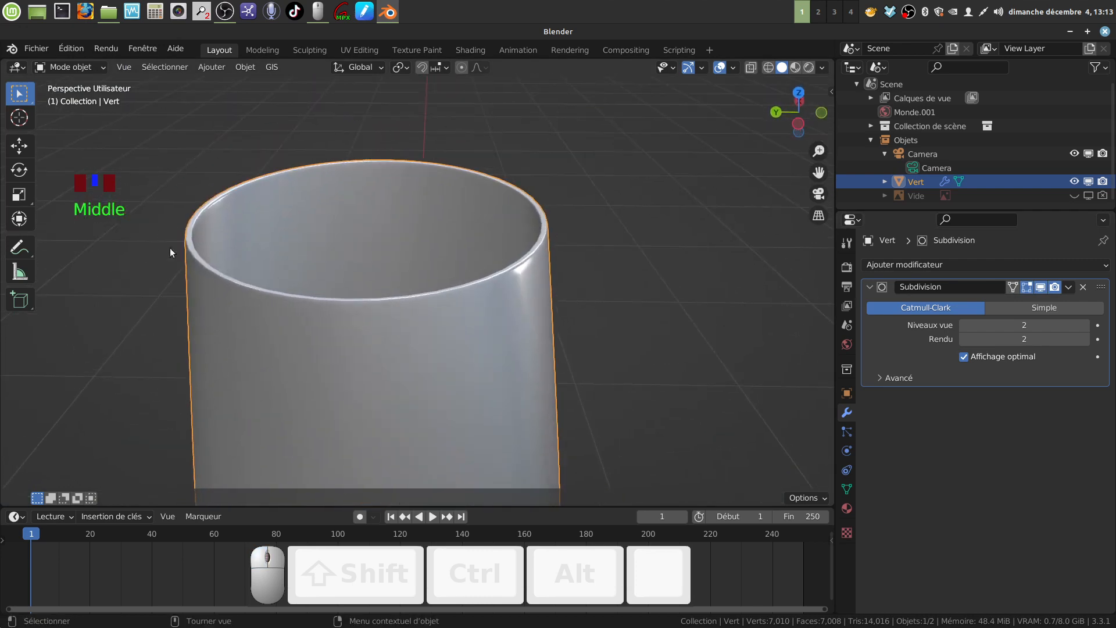
Examine the whole smoothed wine glass from several angles, from the bowl's rim down to the foot
scroll(486, 349, "down", 9)
middle_click_drag(463, 408, 488, 330, "shift")
scroll(469, 349, "up", 3)
scroll(447, 309, "down", 3)
scroll(395, 301, "up", 2)
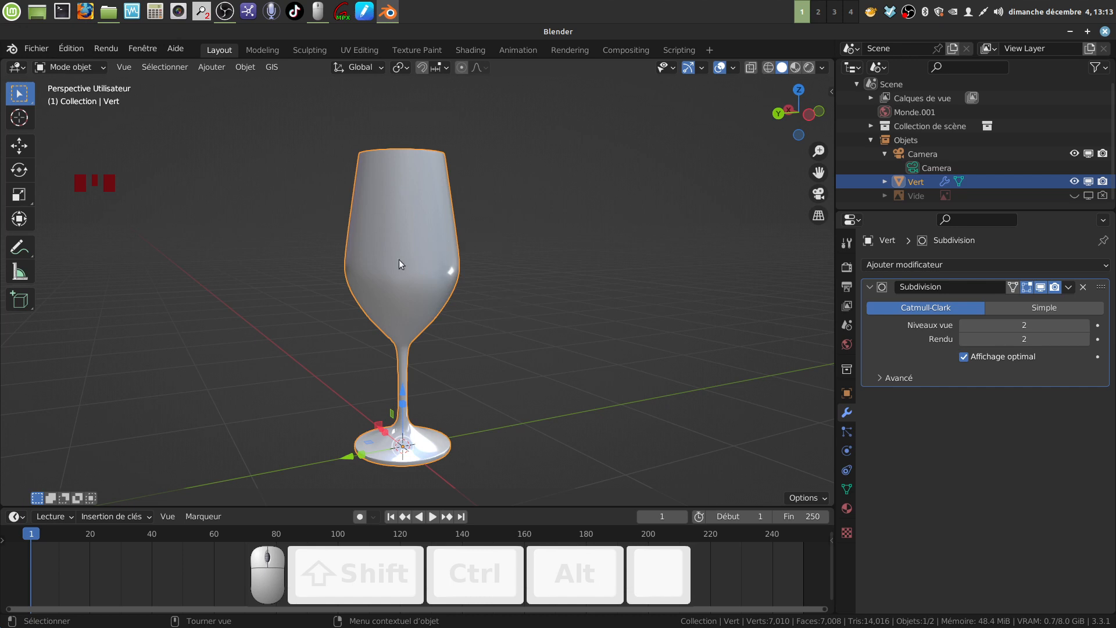
middle_click_drag(416, 283, 360, 331)
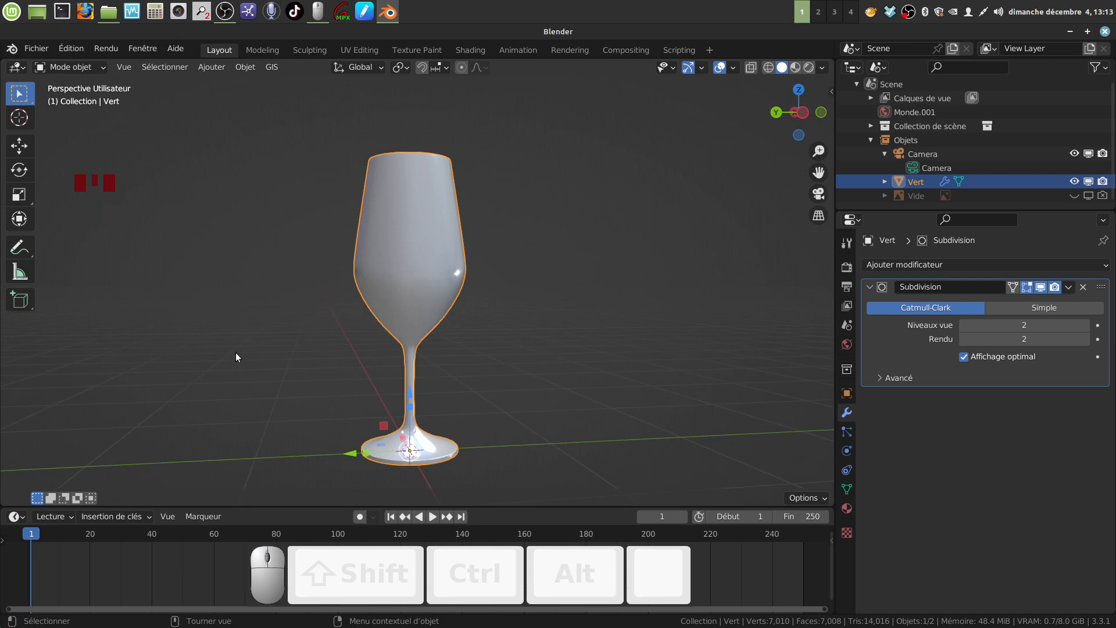
middle_click_drag(422, 356, 438, 360)
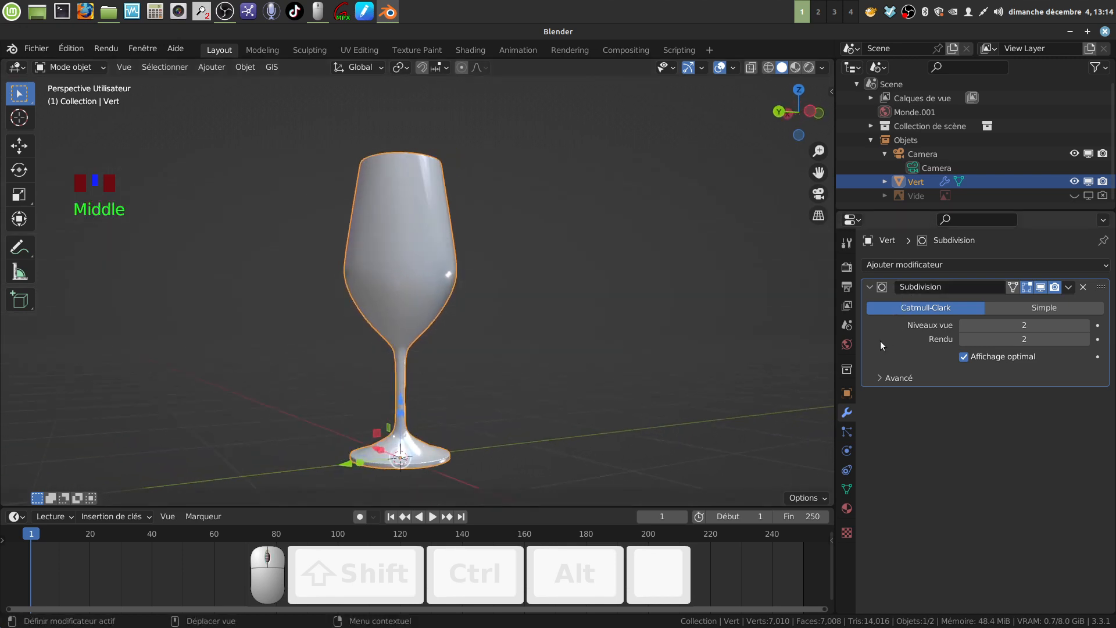
middle_click_drag(633, 278, 550, 247)
scroll(439, 347, "down", 2)
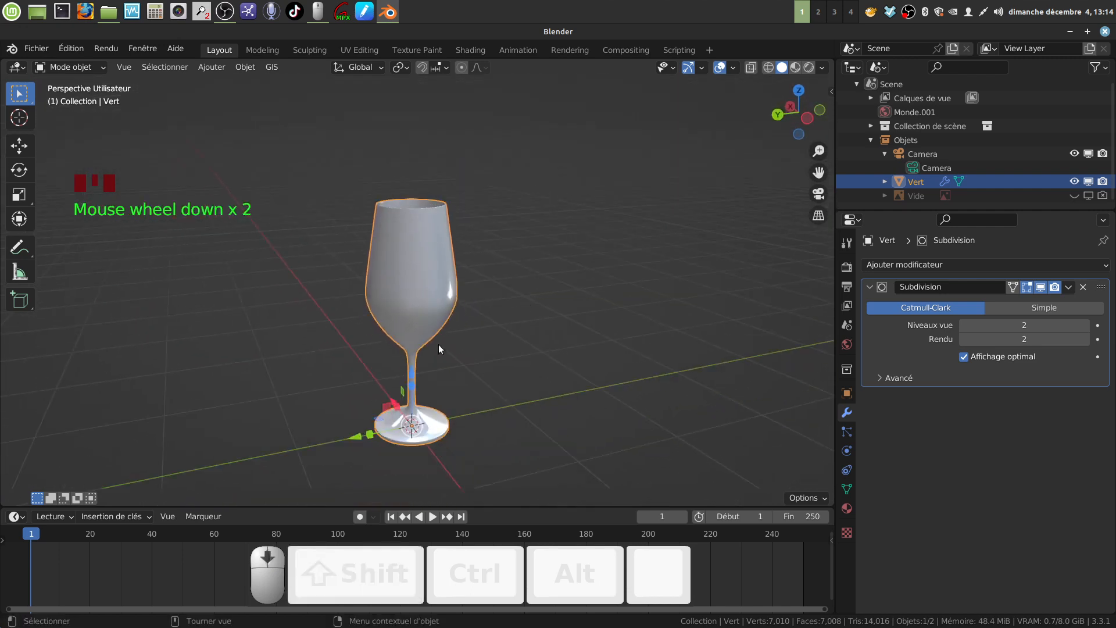
scroll(497, 402, "up", 1)
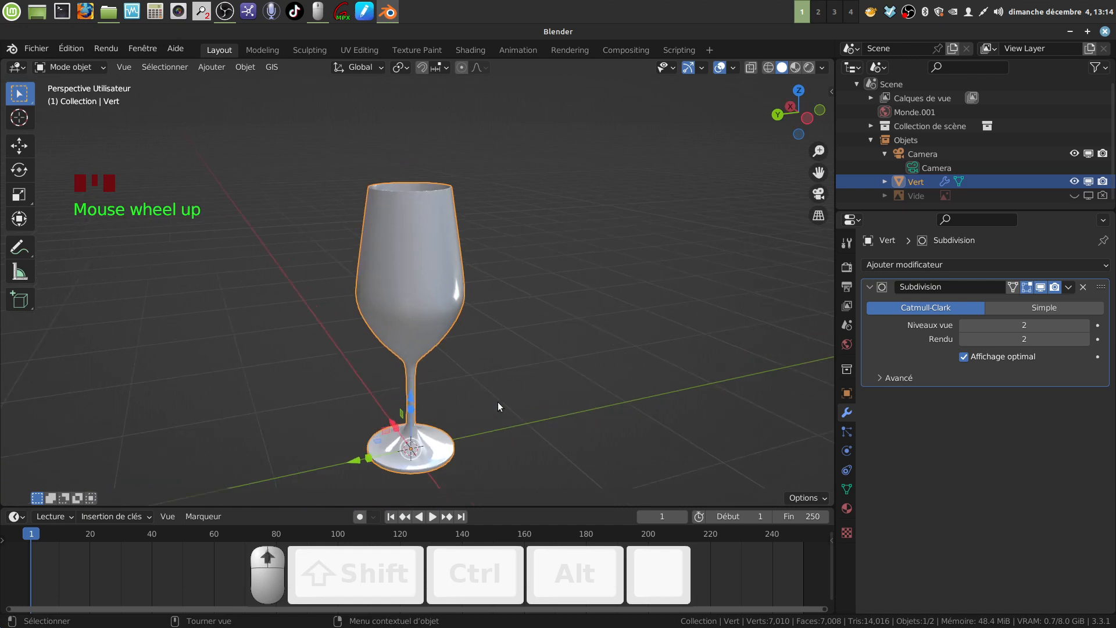
middle_click_drag(497, 403, 458, 367)
scroll(476, 379, "up", 1)
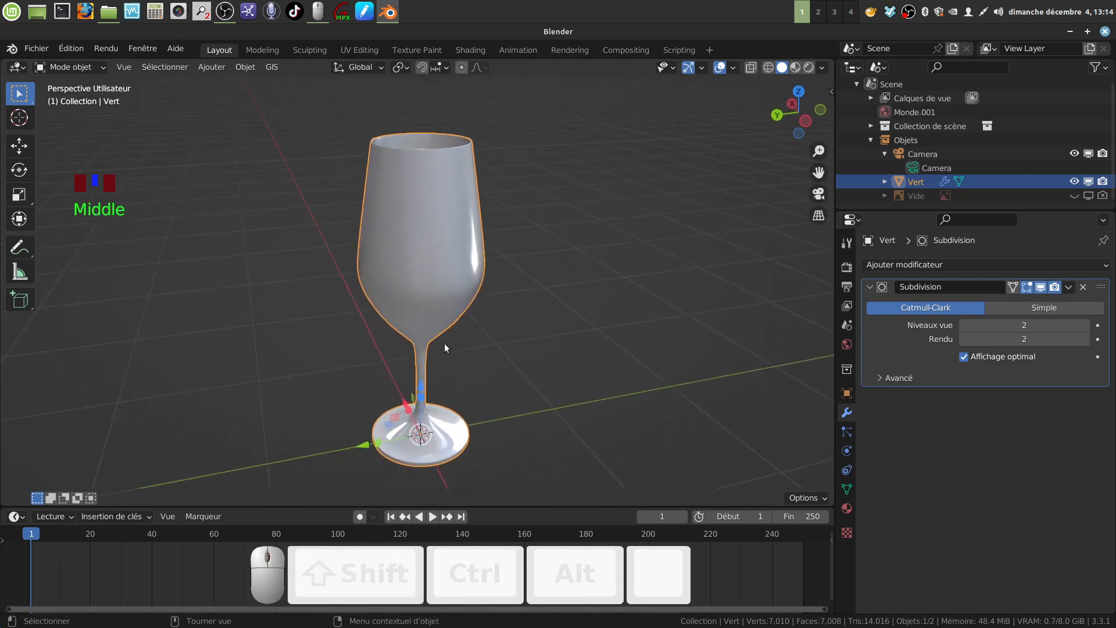
middle_click(187, 132)
middle_click_drag(263, 250, 262, 239, "shift")
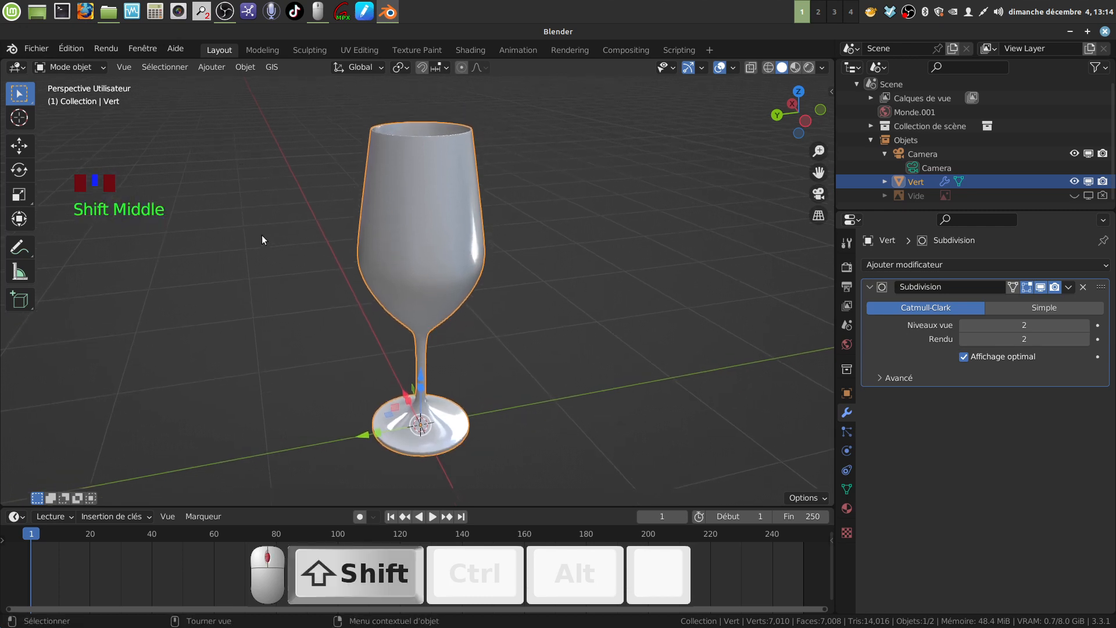
Deselect the glass and open the Save As file browser, moving its window clear for entering a file name
left_click(269, 222)
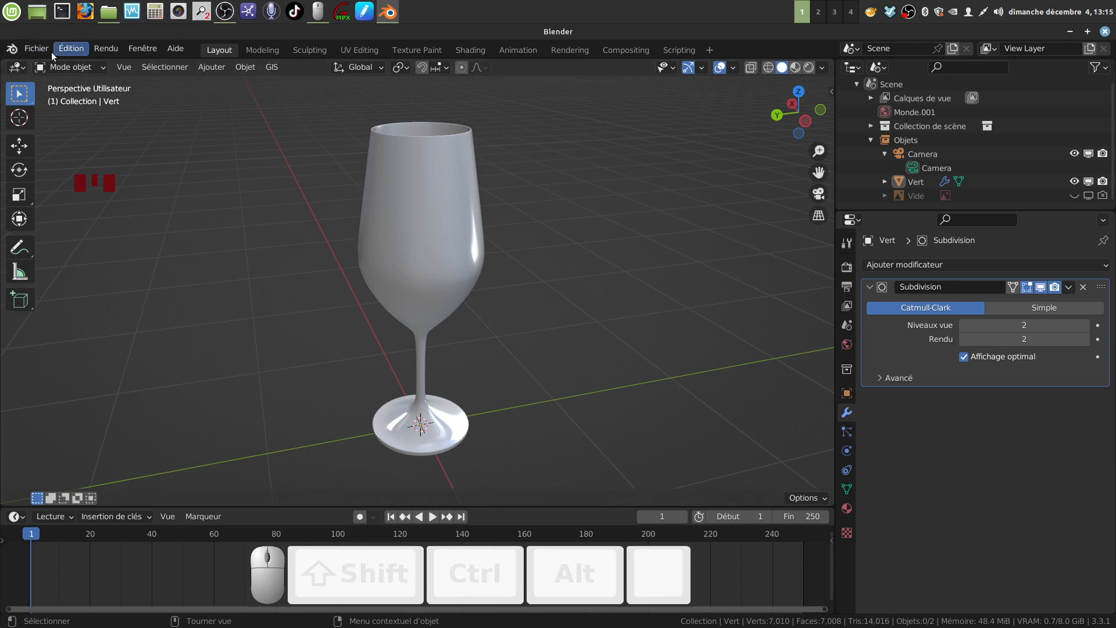
left_click(37, 50)
left_click(29, 50)
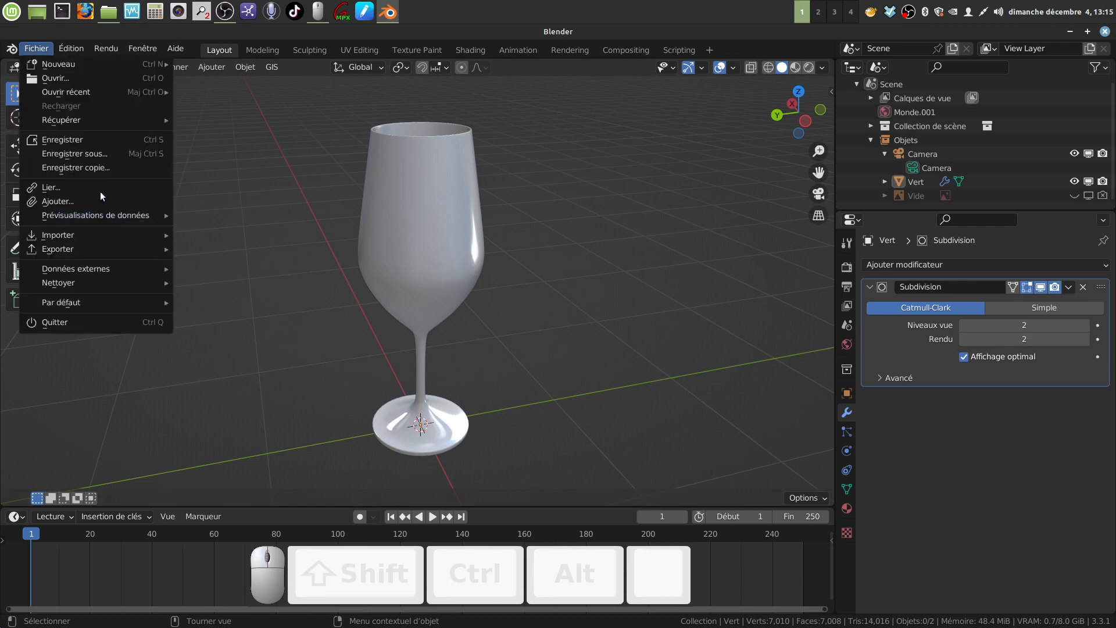
left_click(96, 155)
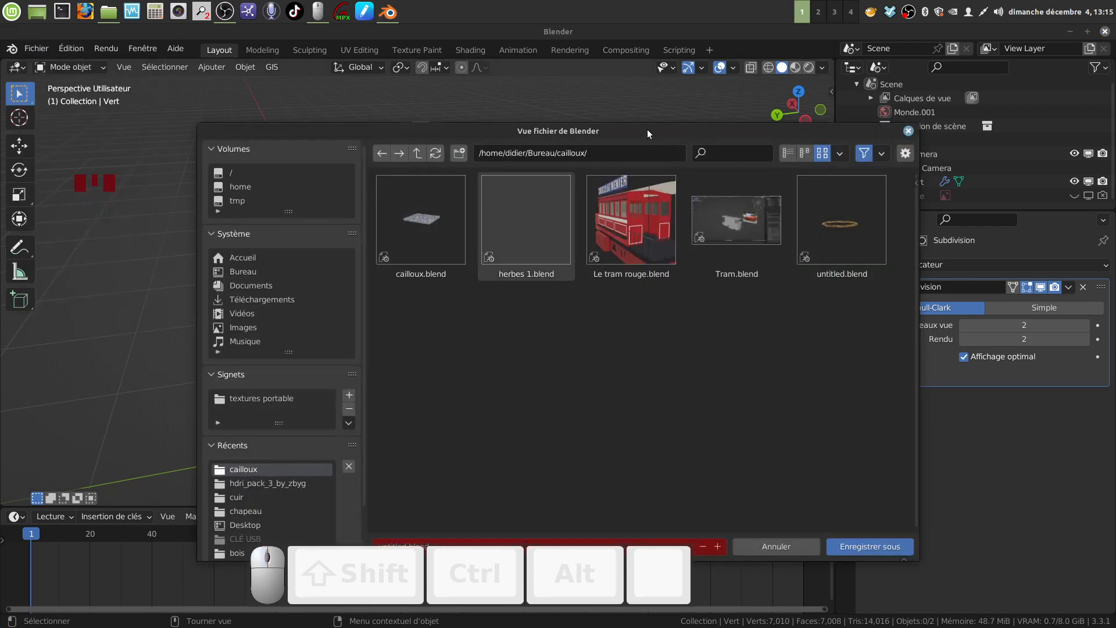
left_click_drag(647, 129, 588, 65)
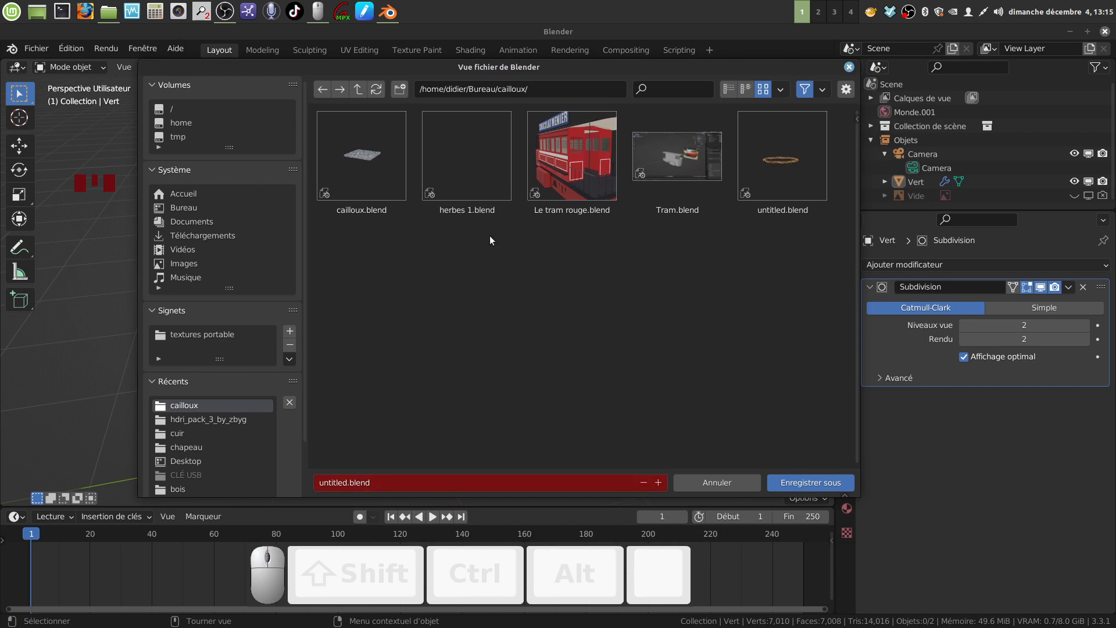
Replace the default file name with "verre tuto" and save the scene in the cailloux folder
left_click(347, 484)
left_click(349, 483)
left_click(373, 483)
key("BackSpace")
key("BackSpace")
key("BackSpace")
key("BackSpace")
key("BackSpace")
key("BackSpace")
key("BackSpace")
key("BackSpace")
key("BackSpace")
key("BackSpace")
key("BackSpace")
key("BackSpace")
key("BackSpace")
key("BackSpace")
type("ve")
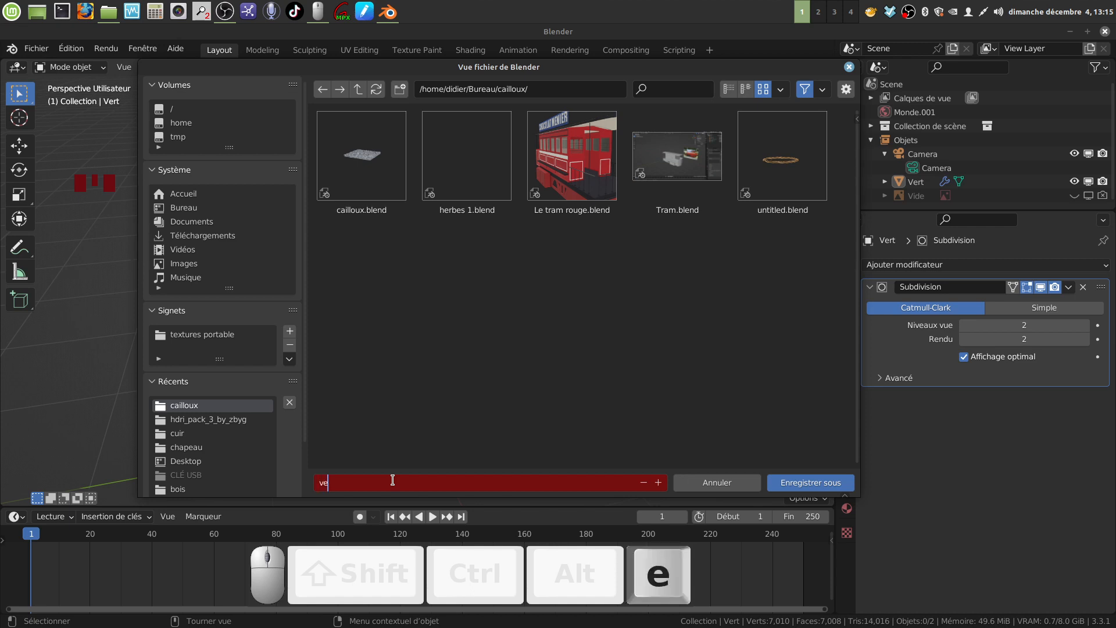
type("rre tuto")
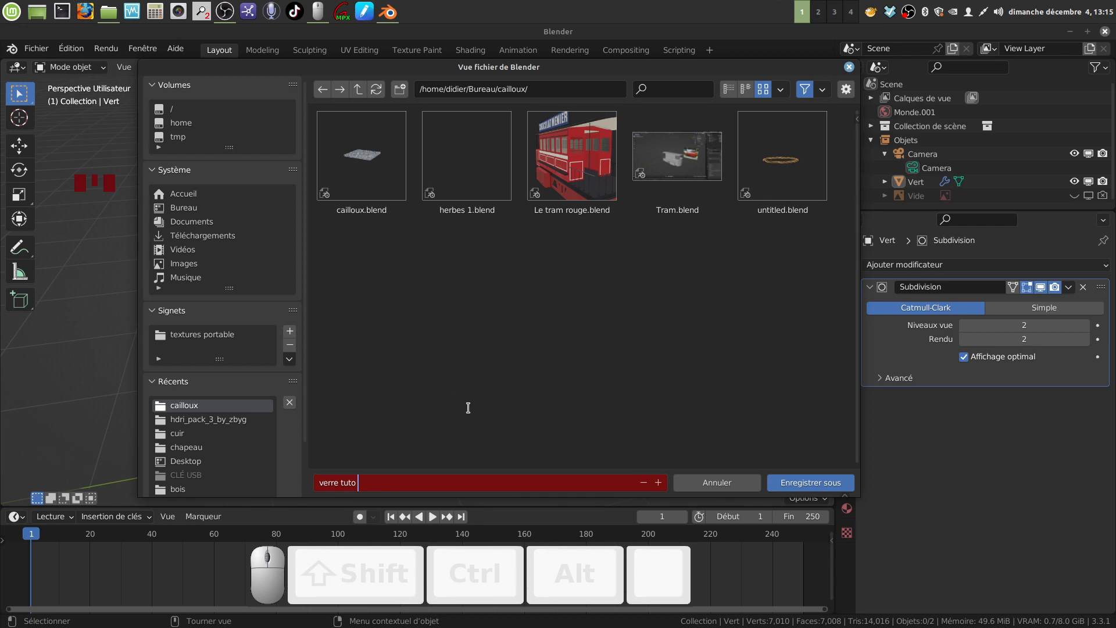
left_click(444, 436)
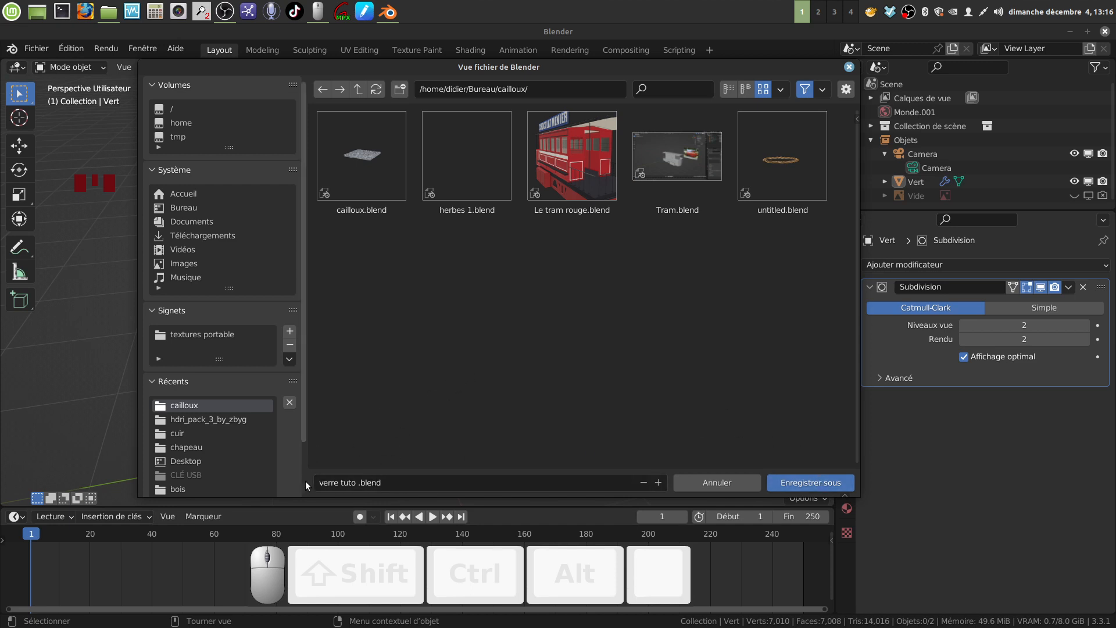
left_click(807, 482)
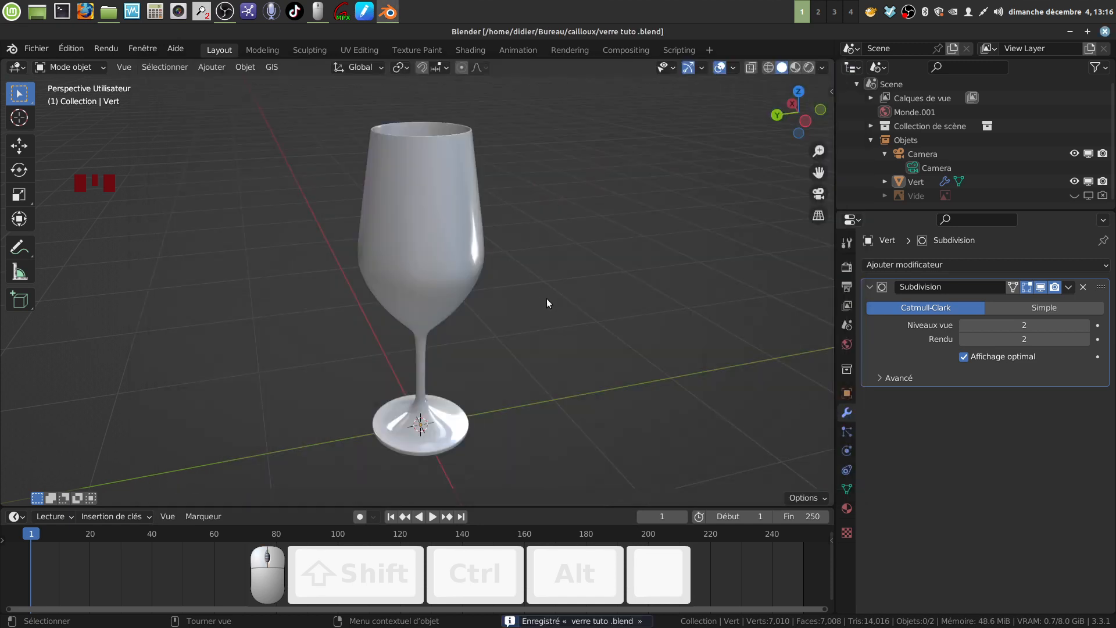
Examine the whole wine glass from several low and raised side angles
middle_click_drag(542, 343, 540, 312)
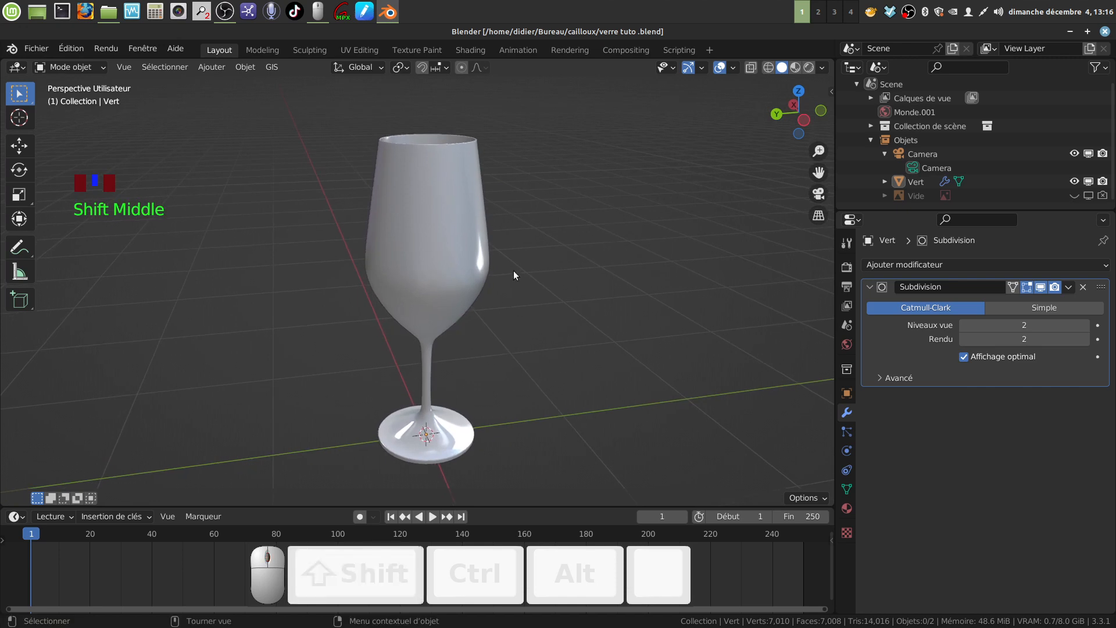
middle_click_drag(514, 275, 483, 222)
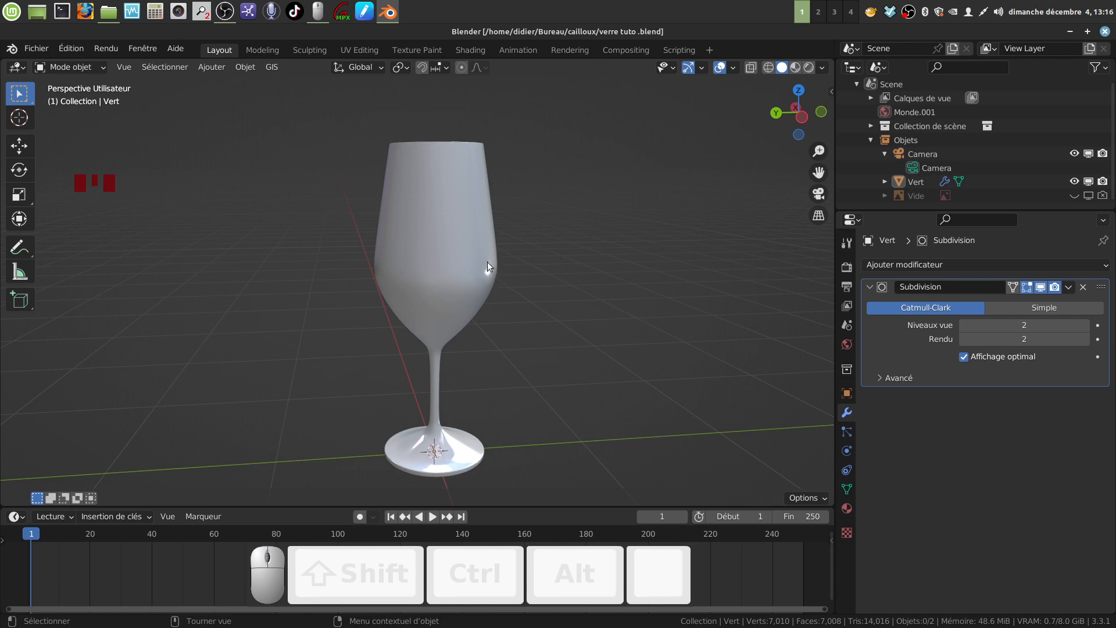
mouse_move(528, 289)
middle_mouse_down("shift")
mouse_move(508, 264)
mouse_move(511, 248)
mouse_move(542, 261)
mouse_move(542, 290)
mouse_move(528, 269)
mouse_move(514, 273)
middle_mouse_up("shift")
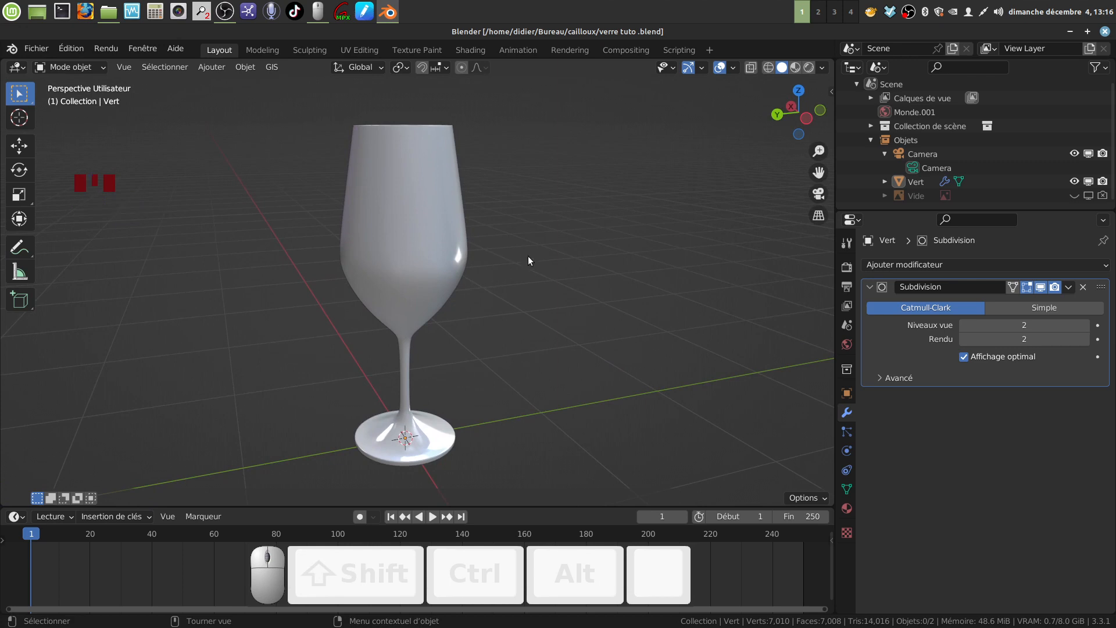
mouse_move(528, 257)
middle_mouse_down()
mouse_move(500, 262)
mouse_move(479, 235)
mouse_move(520, 247)
mouse_move(513, 259)
mouse_move(527, 251)
middle_mouse_up()
middle_click_drag(520, 315, 456, 291)
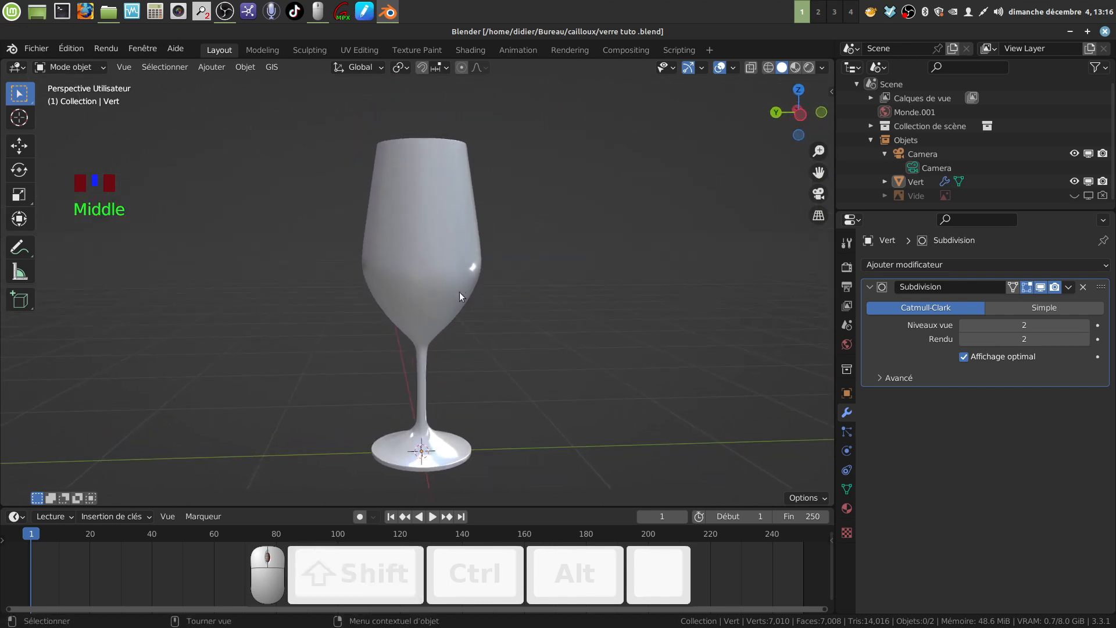
middle_click_drag(496, 352, 495, 343)
mouse_move(458, 329)
middle_mouse_down()
mouse_move(433, 306)
mouse_move(459, 335)
middle_mouse_up()
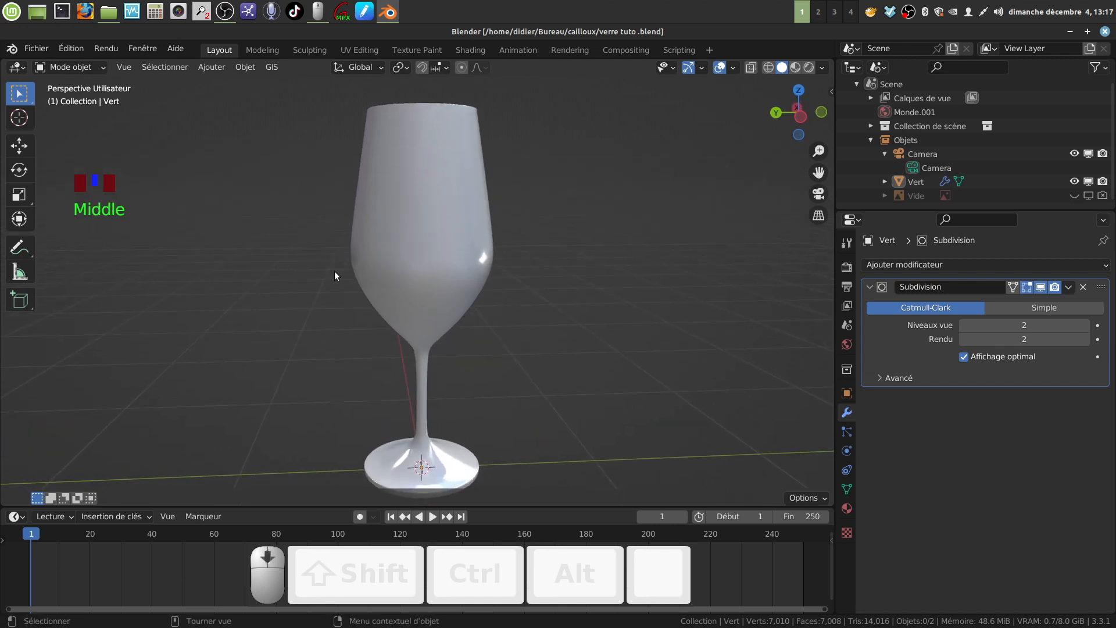
scroll(430, 274, "down", 2)
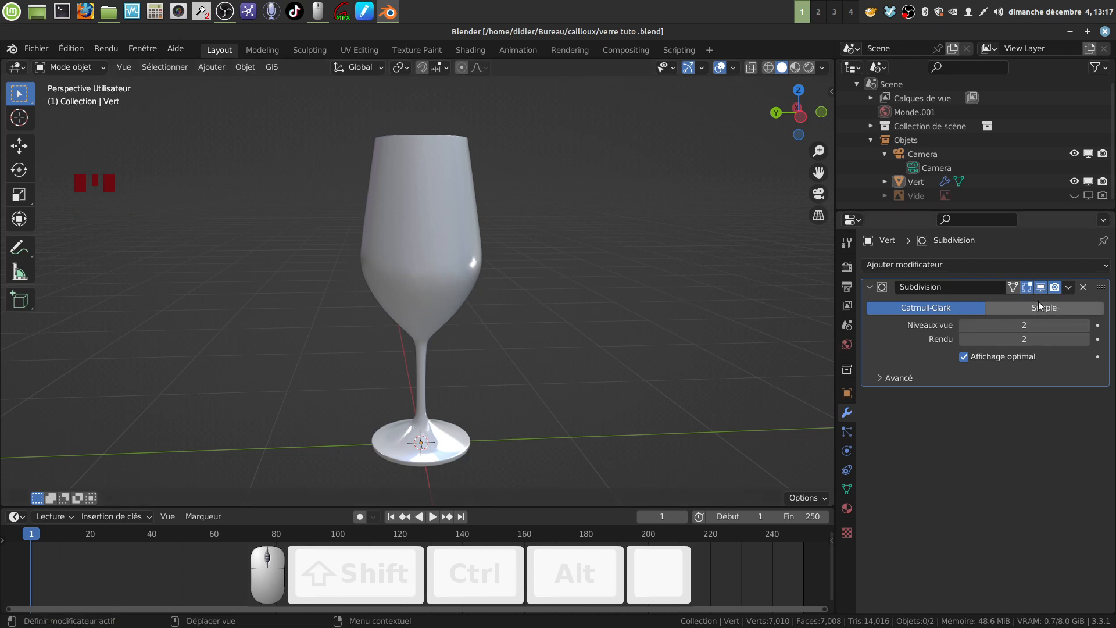
Apply the Subdivision modifier to the glass
left_click(452, 291)
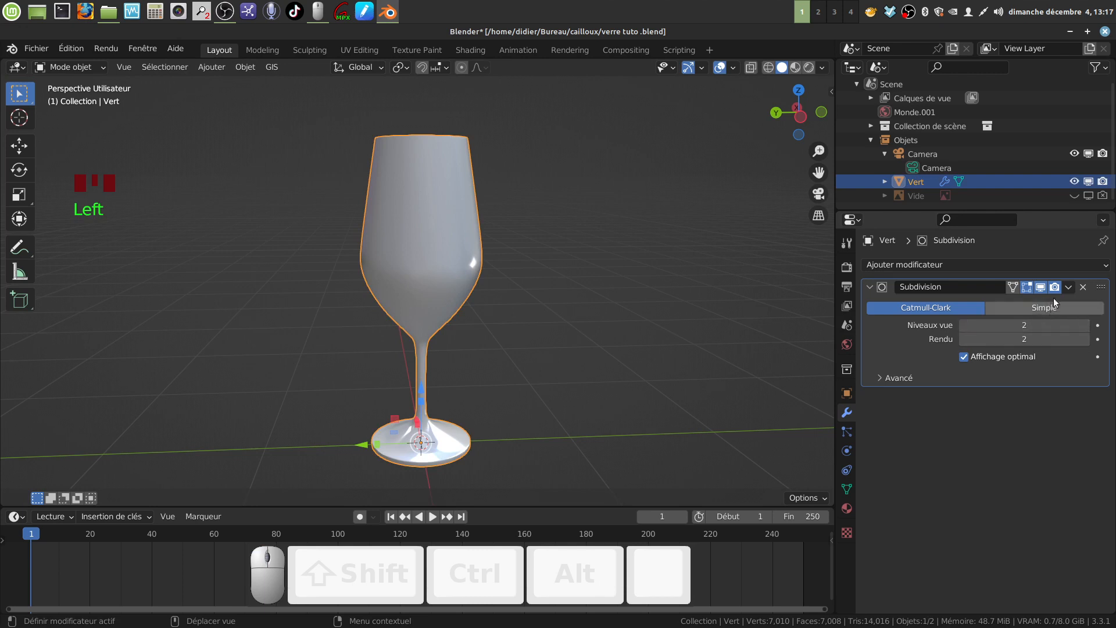
left_click(554, 321)
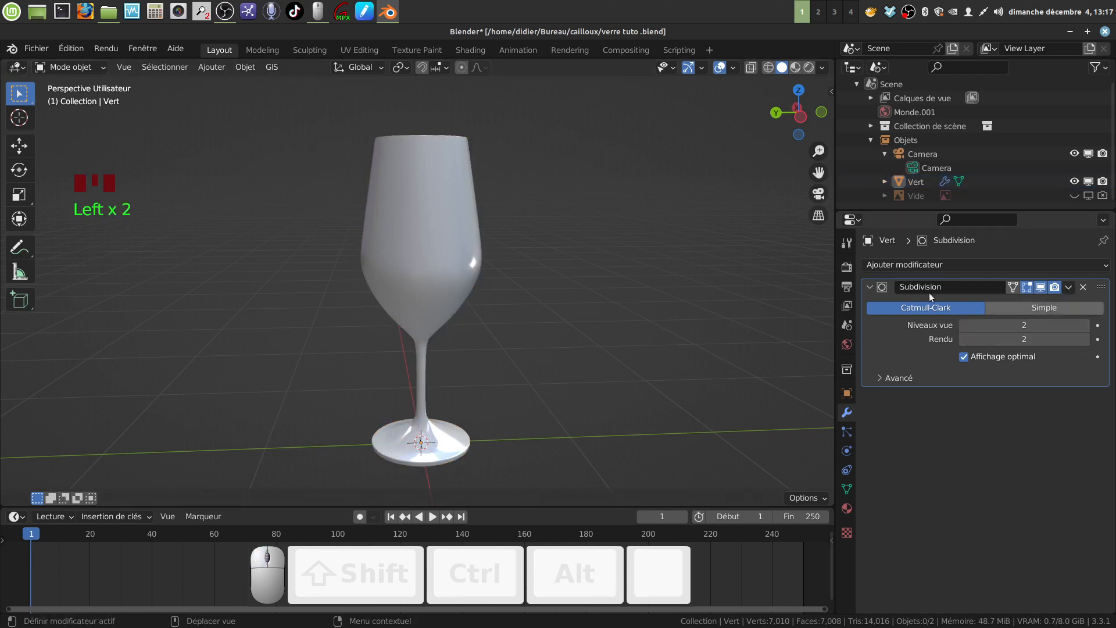
left_click(1070, 288)
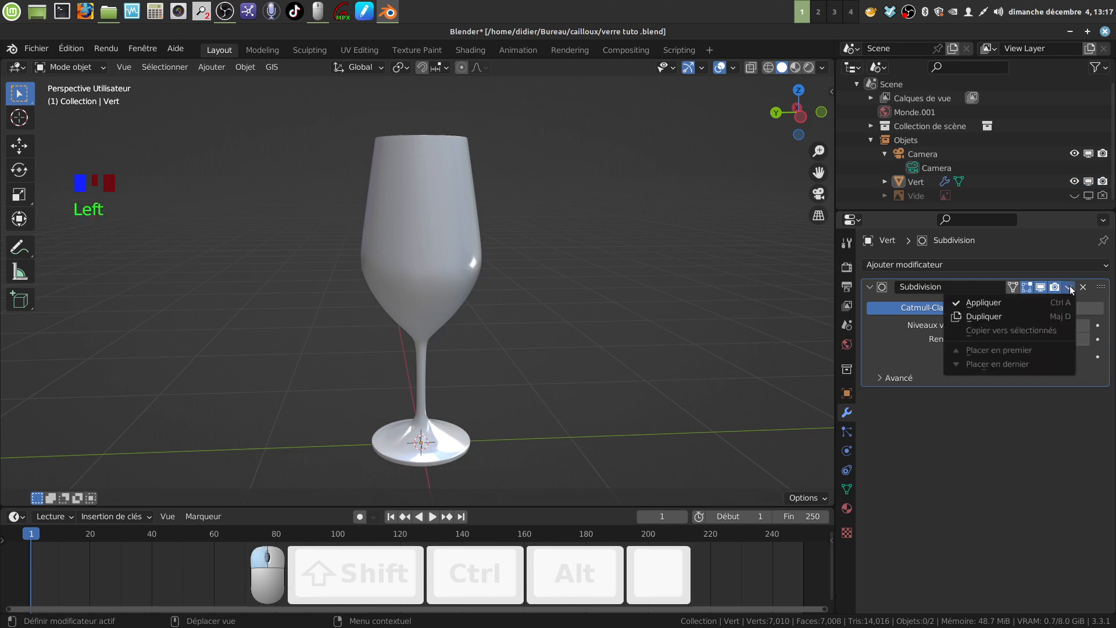
left_click(1007, 302)
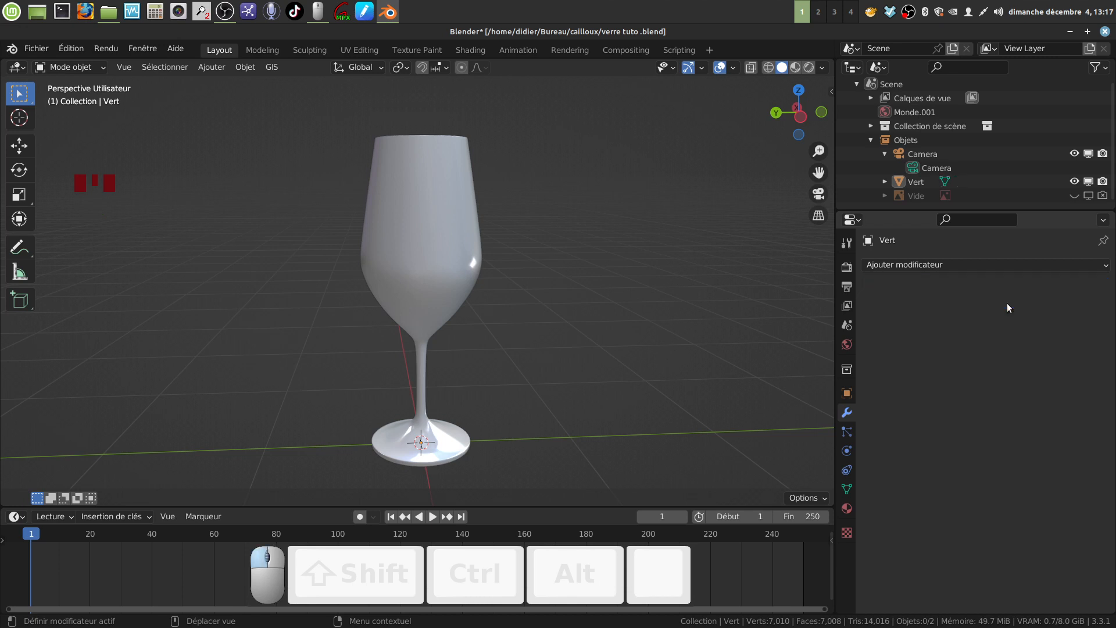
Examine the glass's mesh in Edit Mode around the bowl and rim, and return to Object Mode
left_click(421, 258)
key("Tab")
scroll(526, 294, "up", 5)
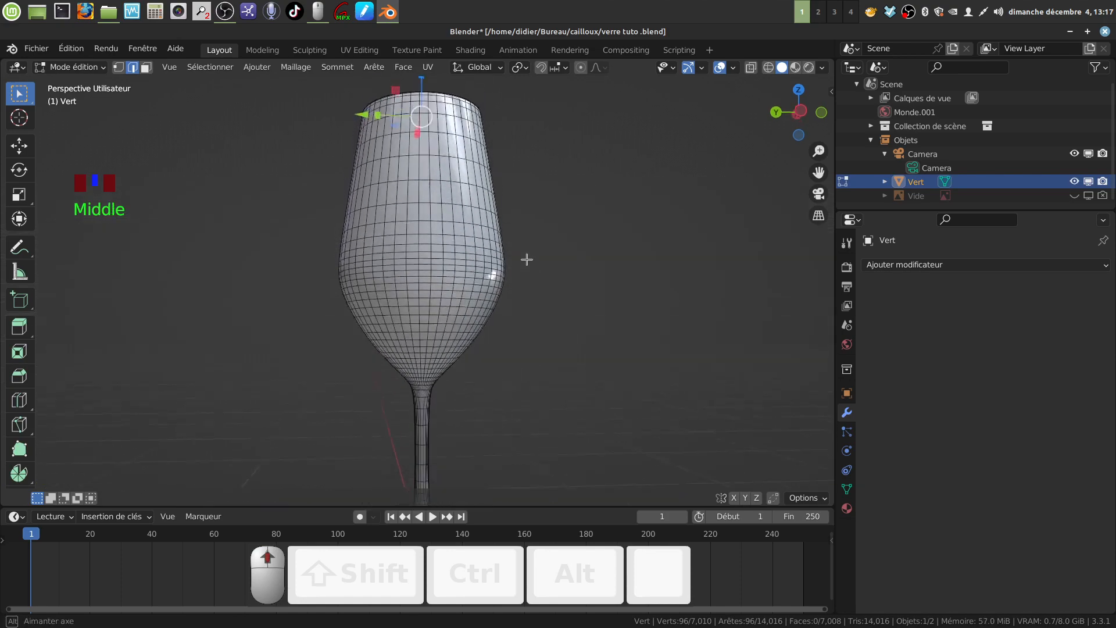
middle_click_drag(527, 259, 475, 239)
scroll(509, 326, "up", 5)
middle_click_drag(487, 284, 486, 267)
scroll(493, 261, "down", 3)
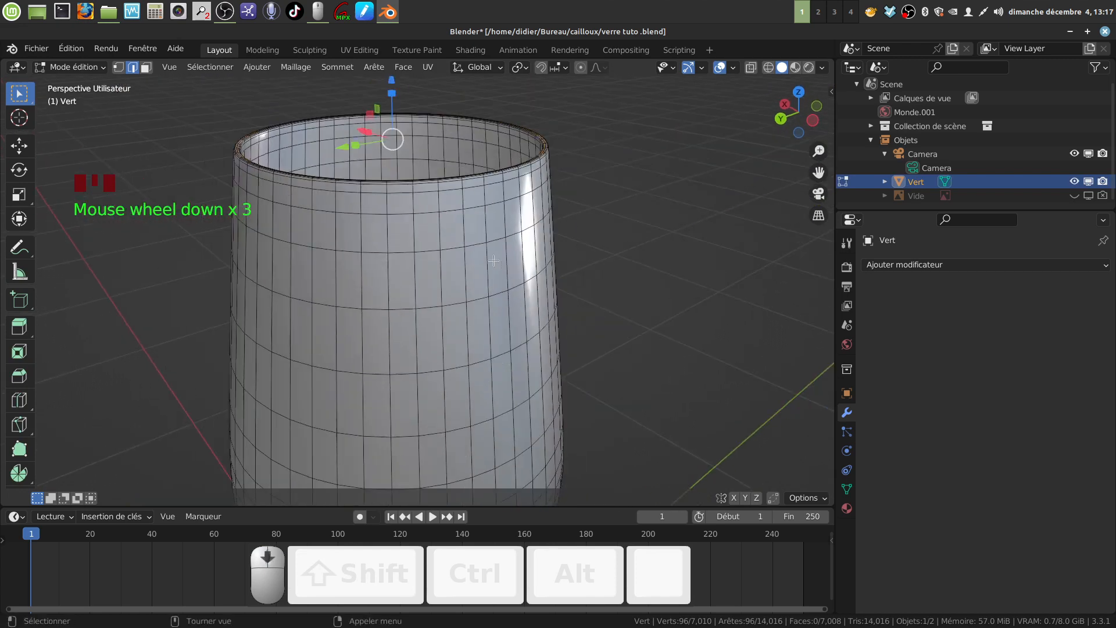
middle_click_drag(450, 194, 462, 216)
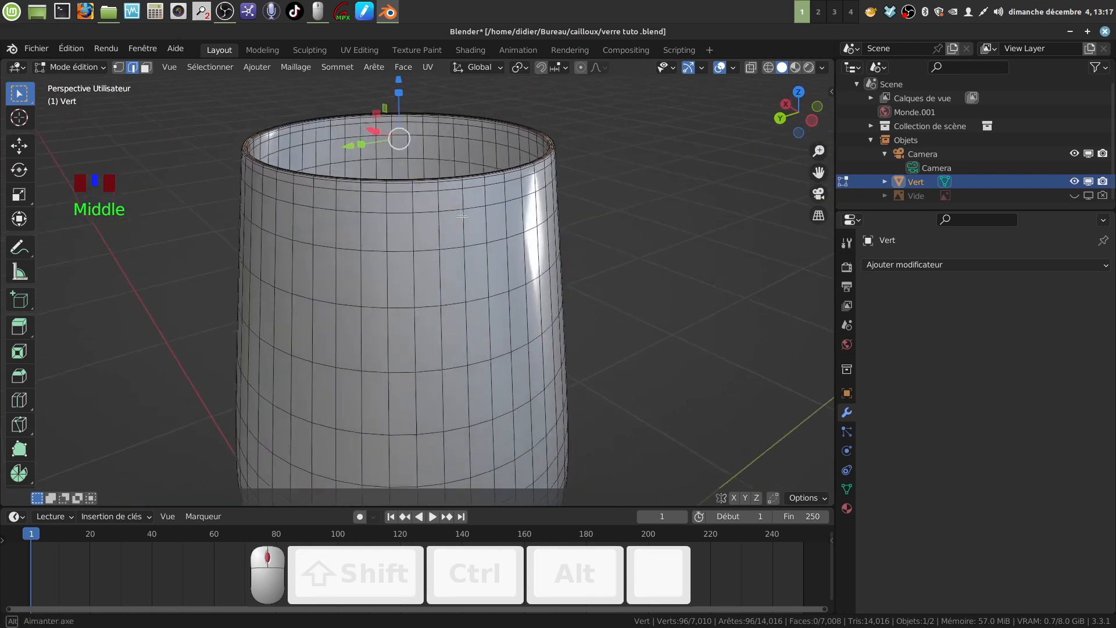
scroll(461, 216, "down", 4)
middle_click_drag(480, 331, 465, 280, "shift")
key("Tab")
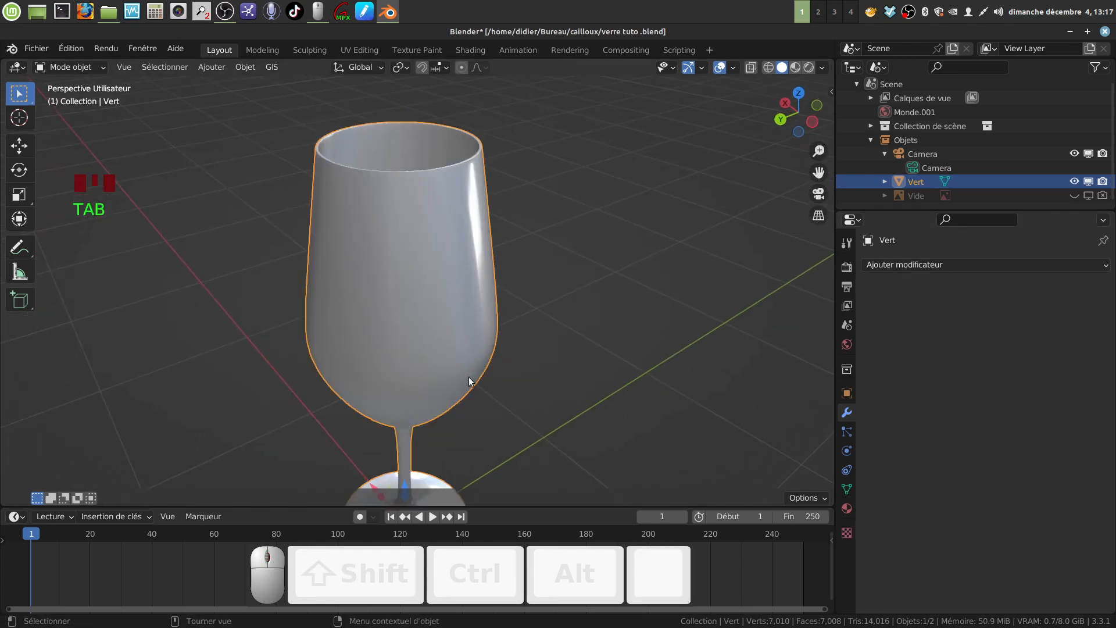
Deselect the glass and save the changes to the existing file
scroll(473, 379, "down", 1)
middle_click_drag(463, 383, 466, 318, "shift")
scroll(467, 341, "down", 1)
scroll(428, 273, "up", 1)
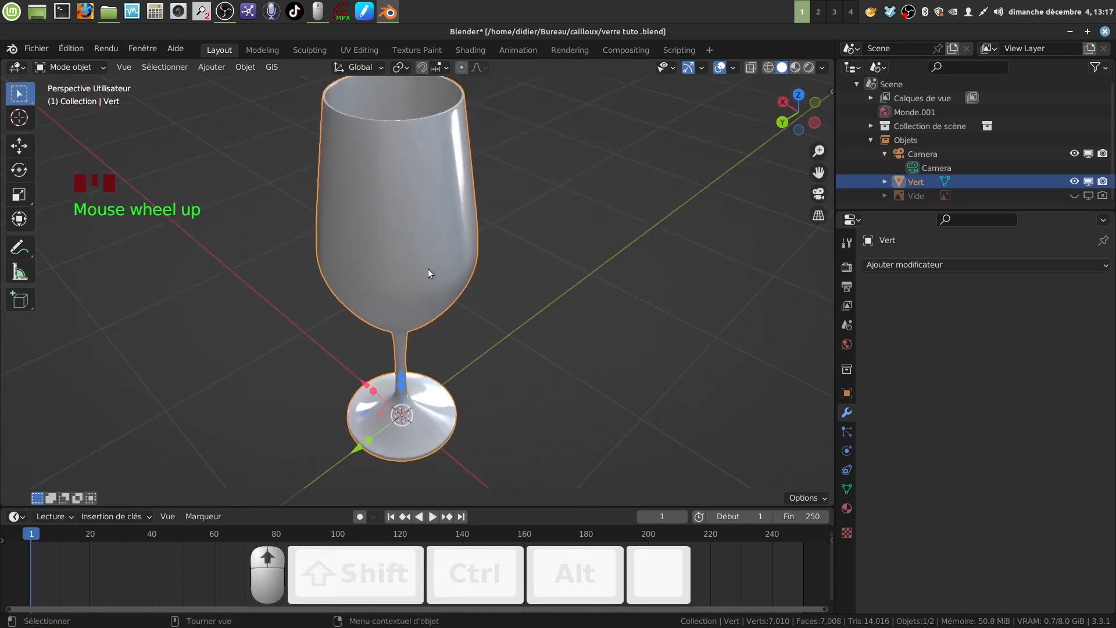
scroll(431, 276, "down", 3)
middle_click_drag(431, 276, 407, 191)
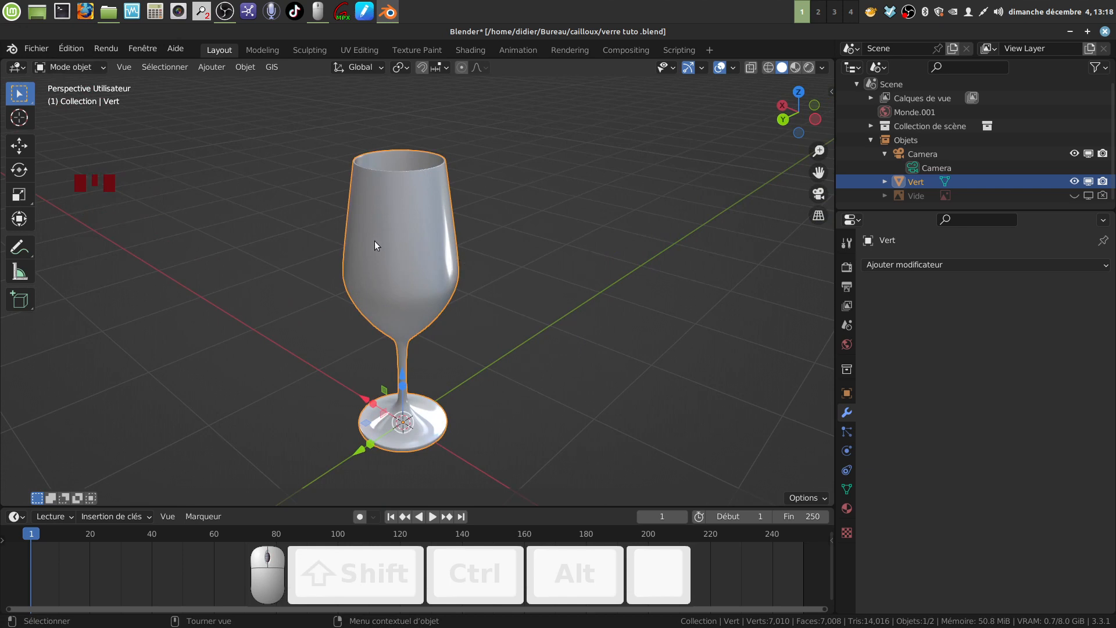
left_click(277, 228)
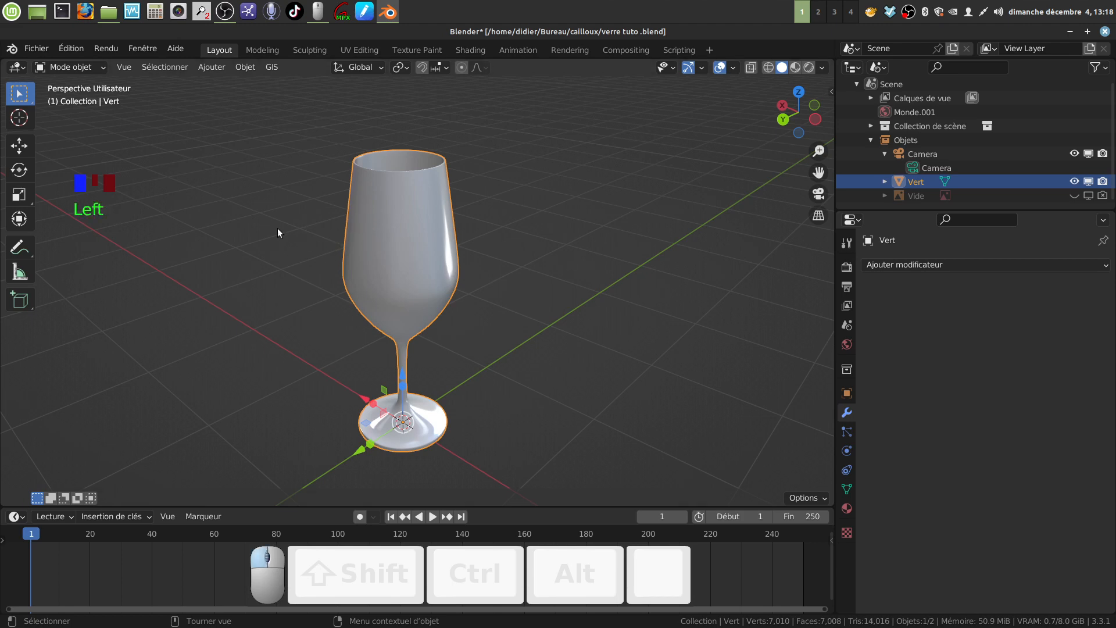
left_click(40, 50)
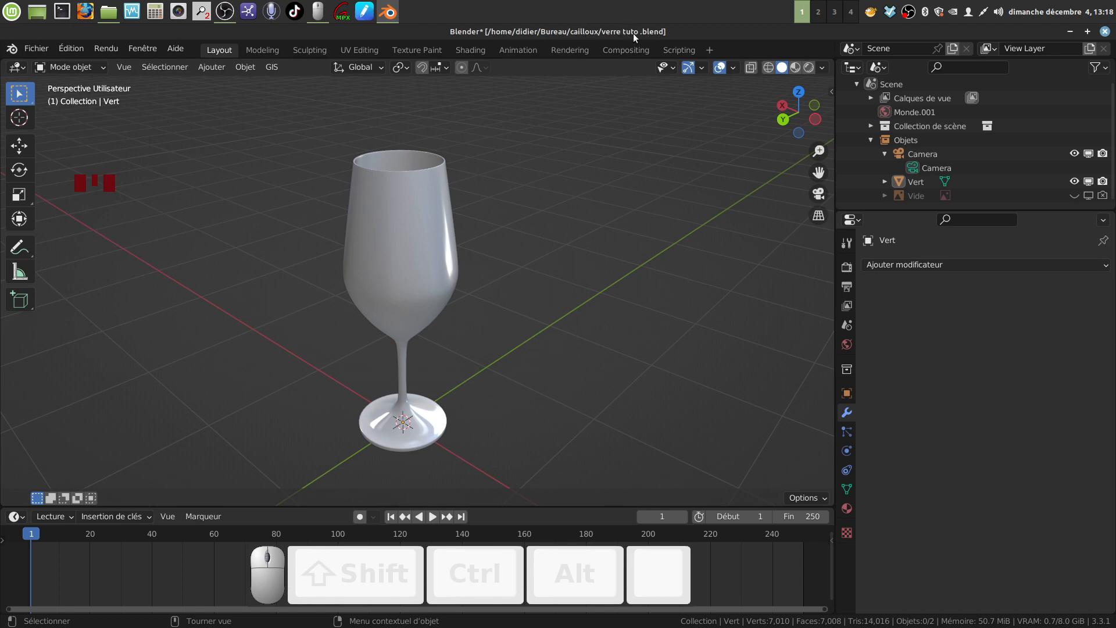
left_click(35, 48)
left_click(63, 139)
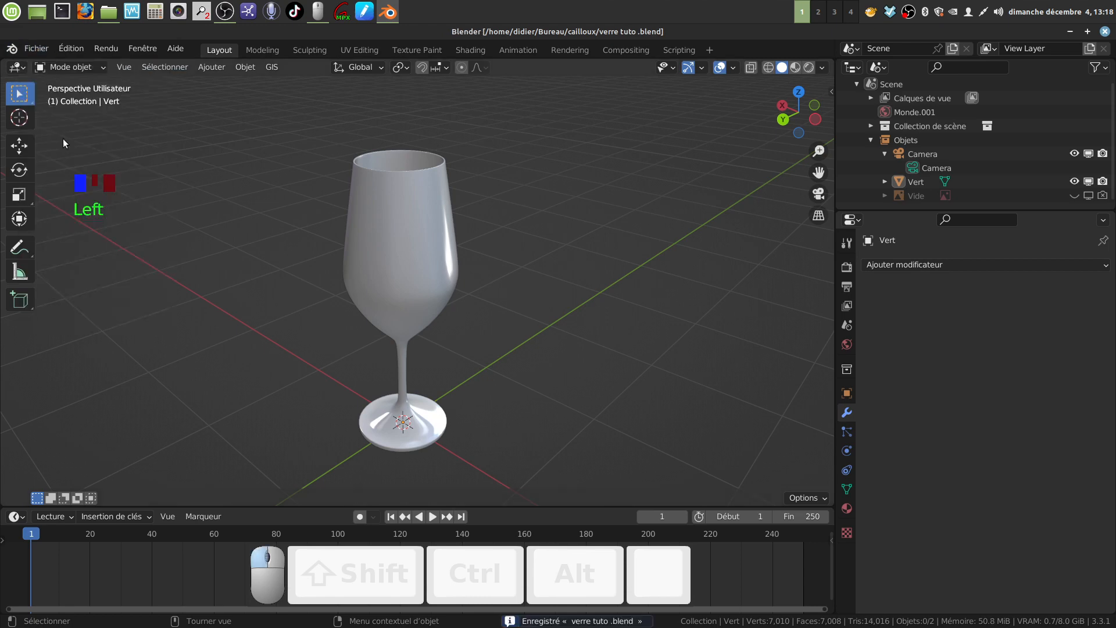
Minimise Blender to check the saved files in the cailloux folder of the file manager, and minimise that window too
left_click(1070, 31)
left_click(615, 364)
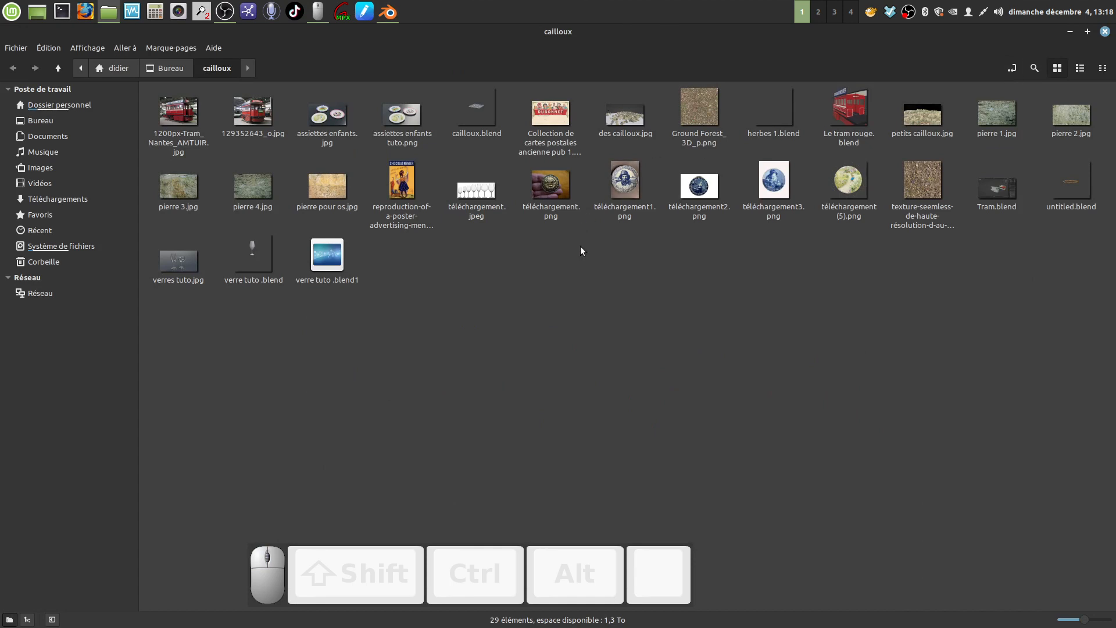
left_click(724, 295)
left_click(1072, 30)
From the desktop, open the computer's file system in the file manager and go to its tmp folder
left_click(466, 134)
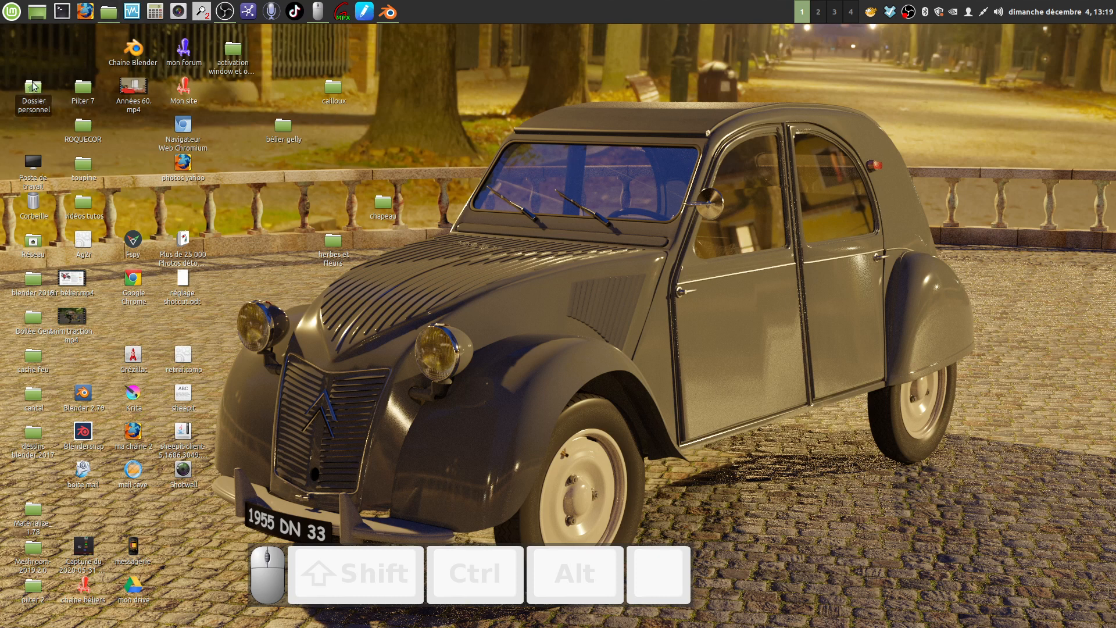
double_click(33, 166)
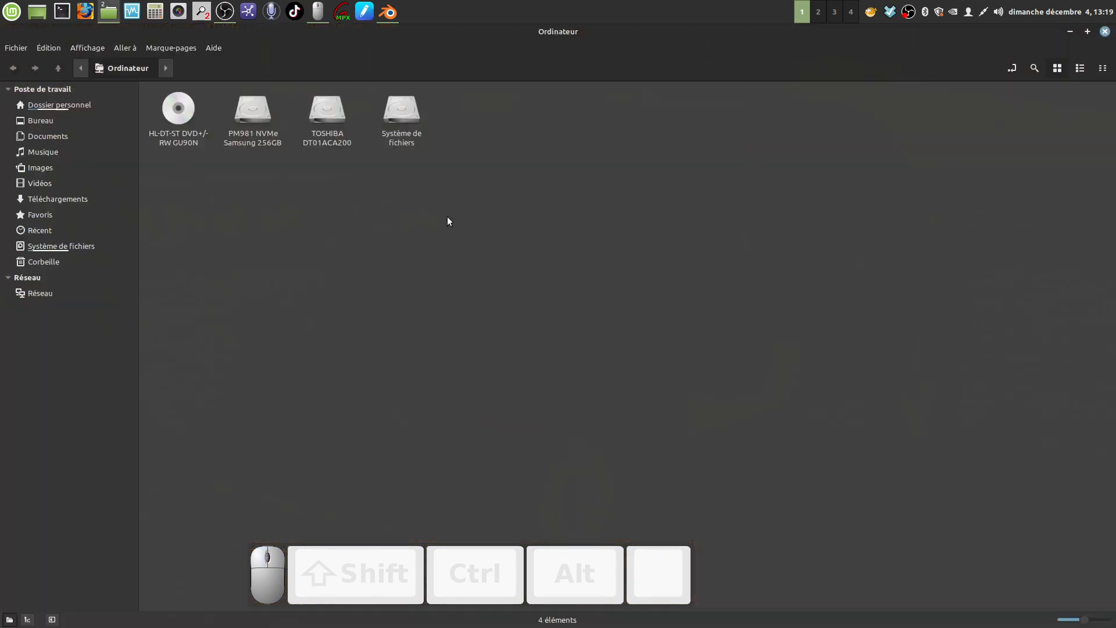
left_click(378, 197)
double_click(402, 116)
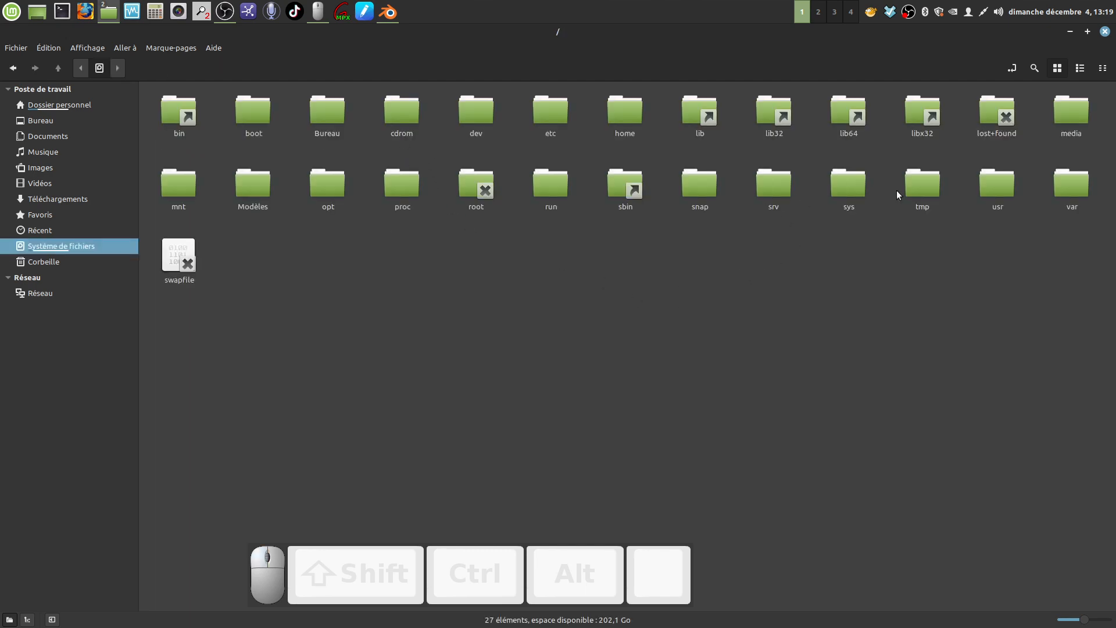
double_click(924, 183)
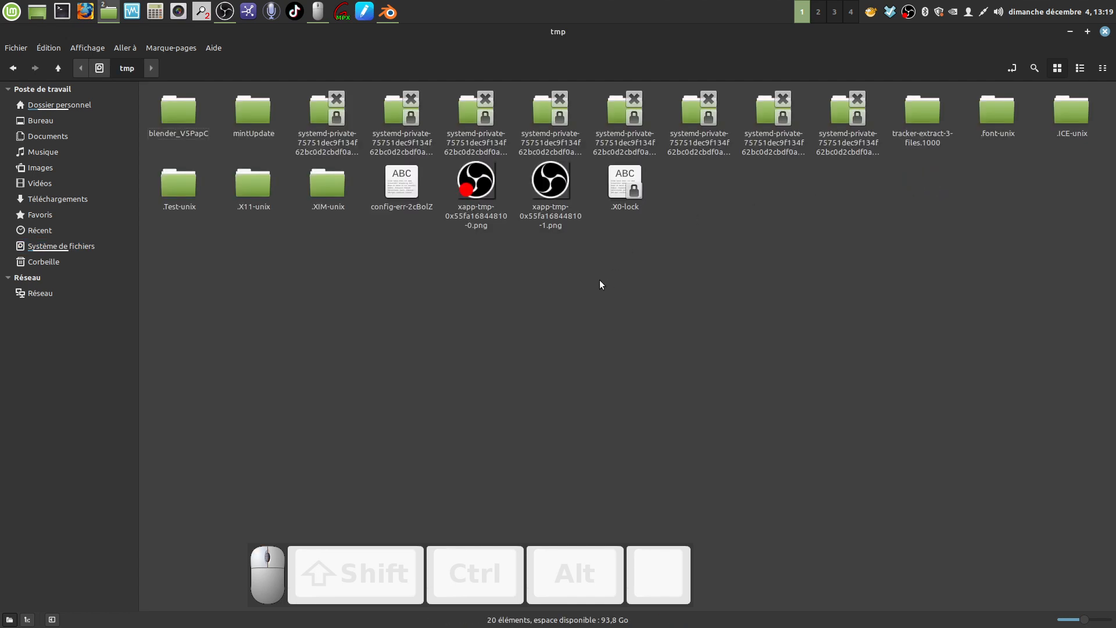
Close the tmp folder window, bring Blender back to the front and quit it
left_click(591, 297)
left_click(1105, 31)
left_click(394, 13)
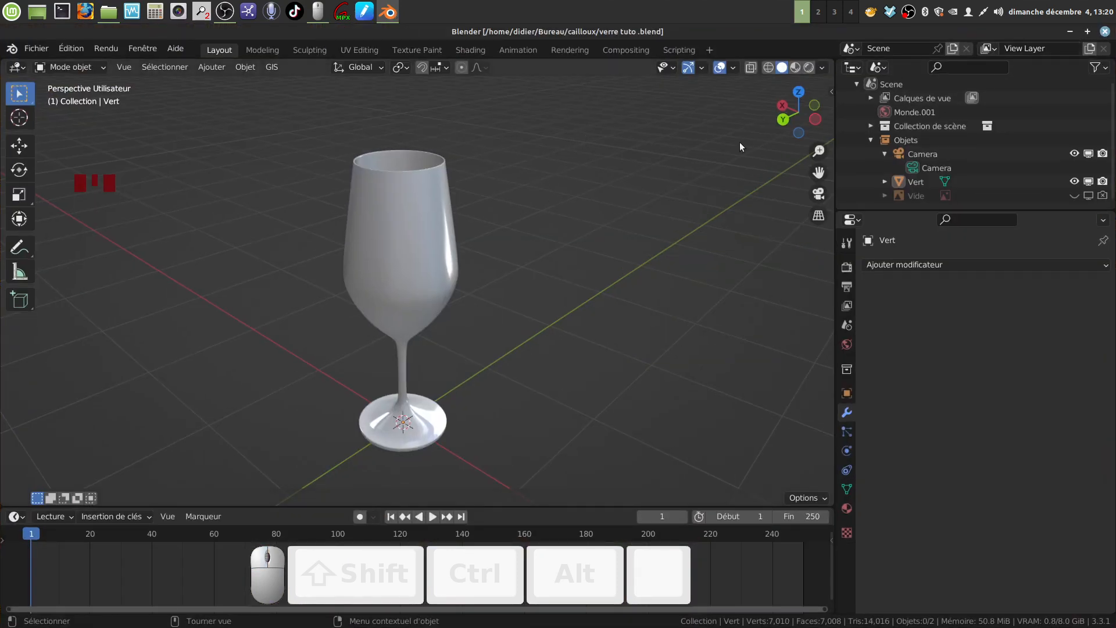
left_click(1105, 32)
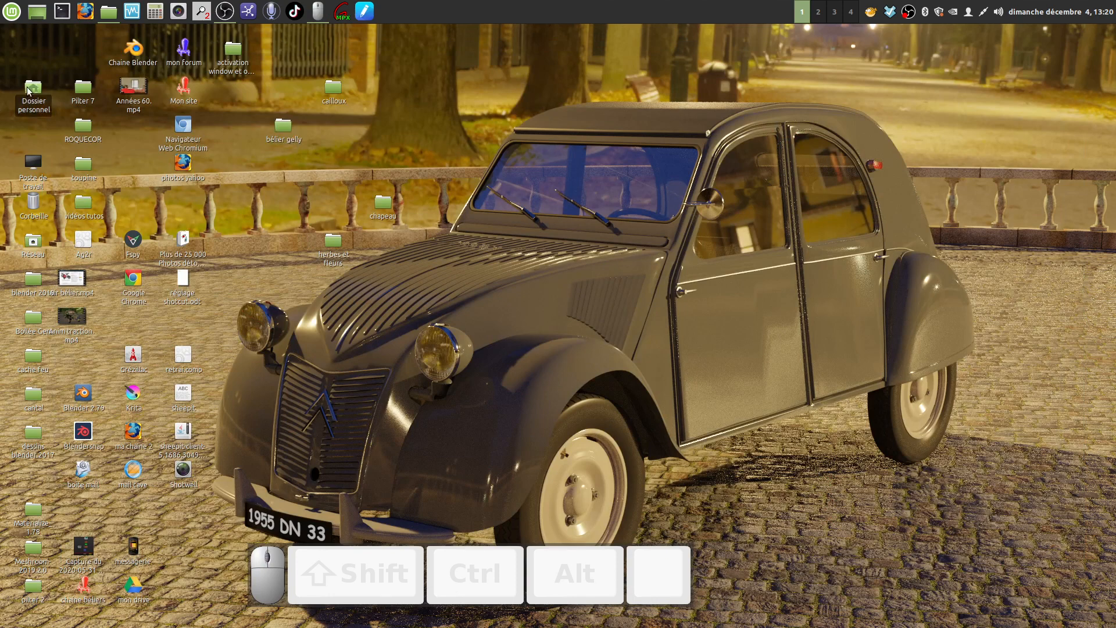
From the desktop, go to the file system's tmp folder in the file manager and open quit.blend in Blender
double_click(33, 166)
double_click(395, 108)
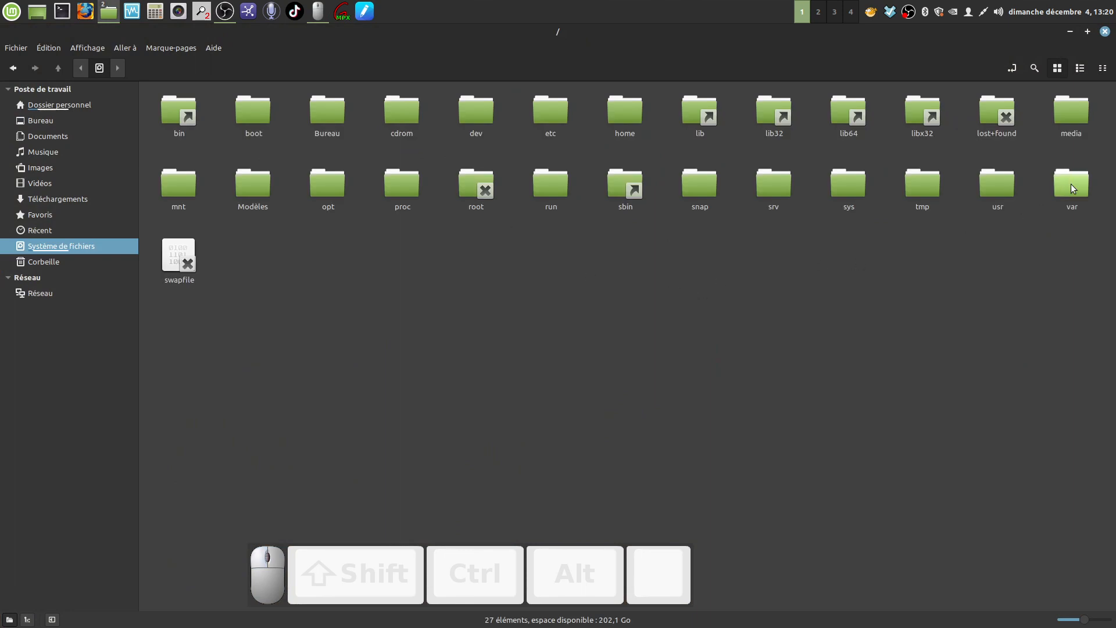
double_click(923, 186)
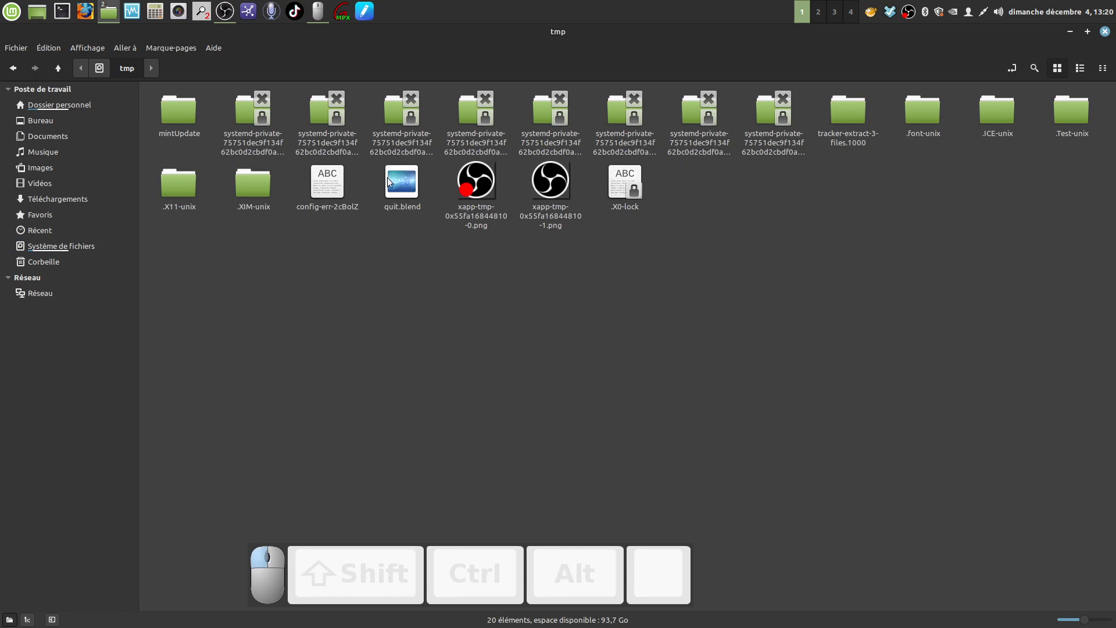
double_click(413, 207)
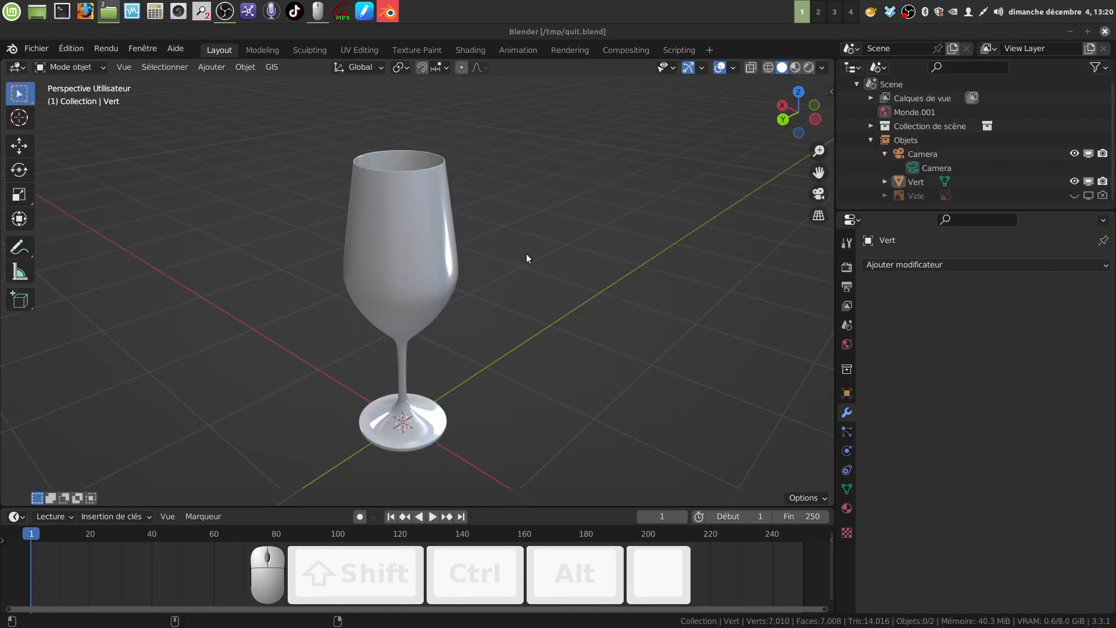
Quit Blender with the recovered quit.blend session and close the tmp folder window
left_click(1107, 32)
left_click(514, 295)
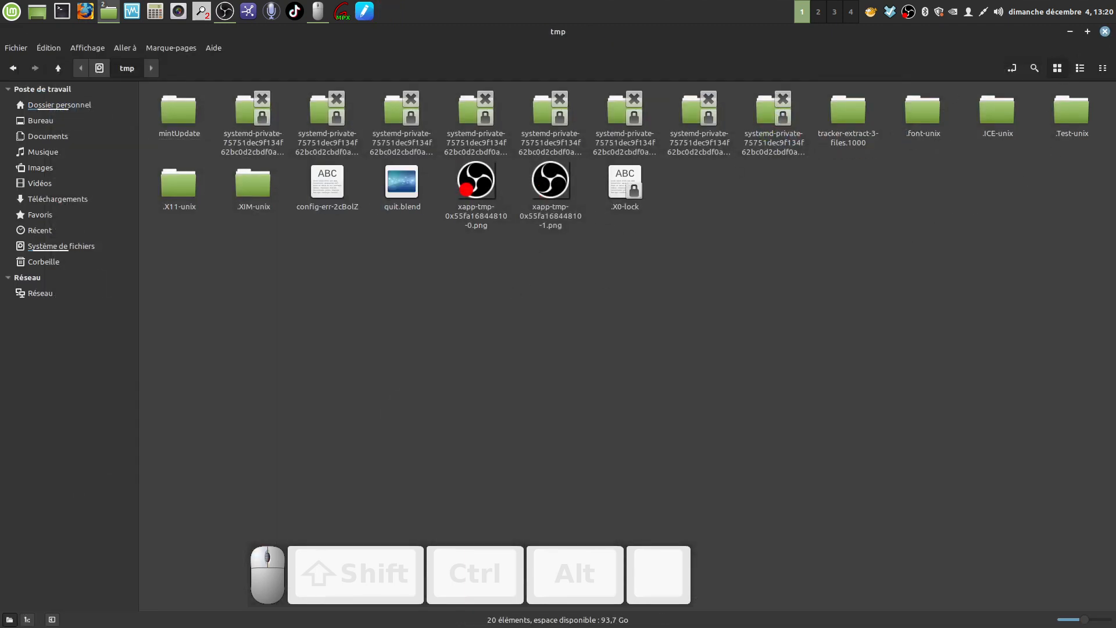
left_click(1106, 32)
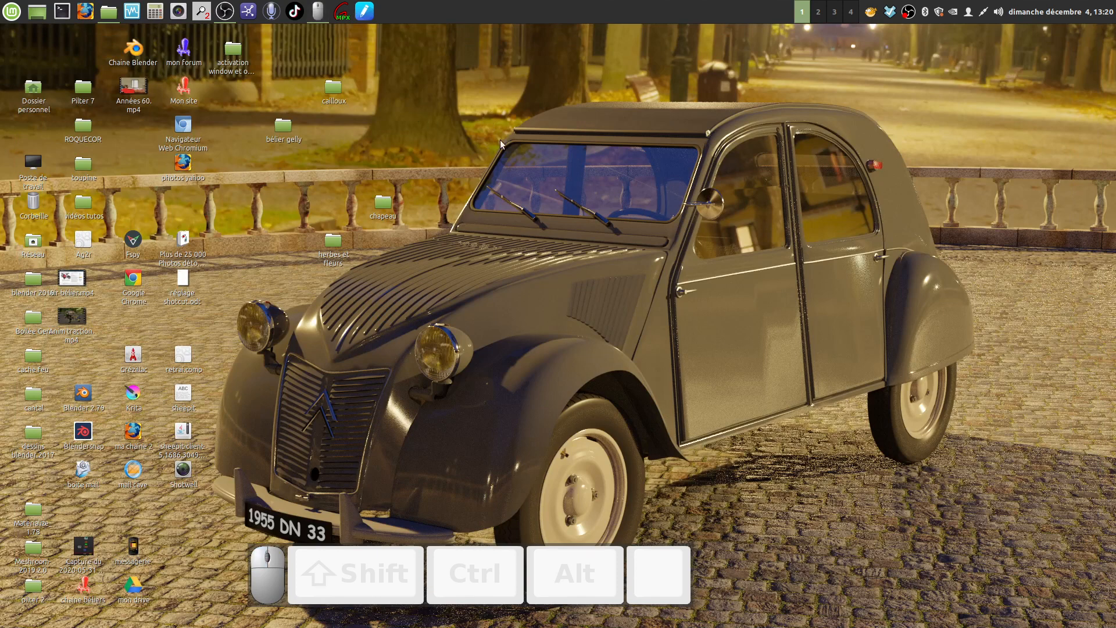
left_click(908, 14)
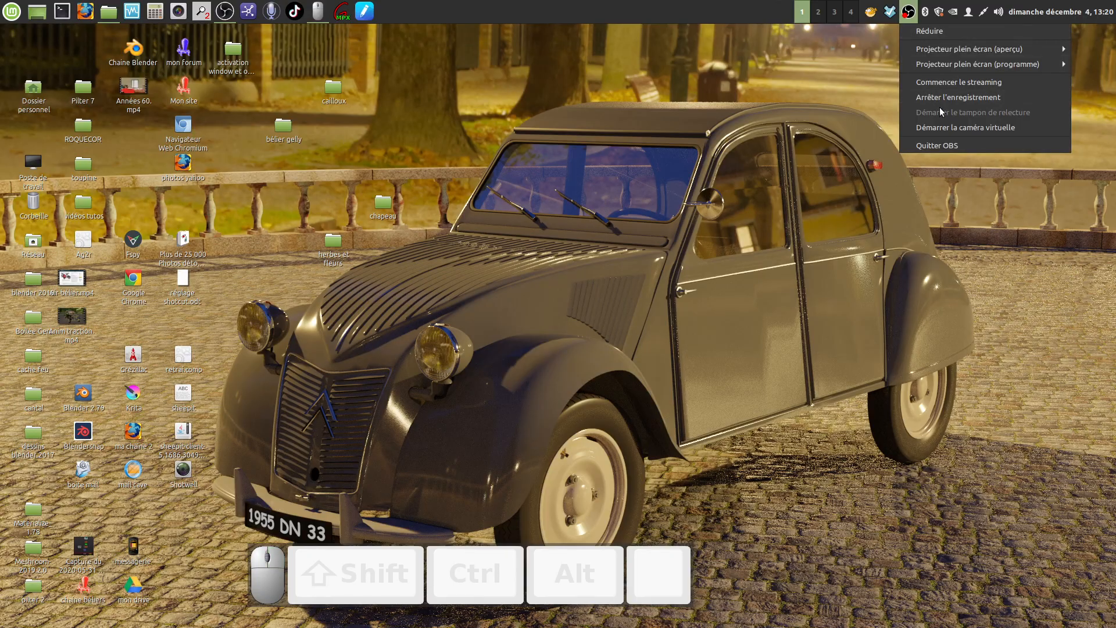